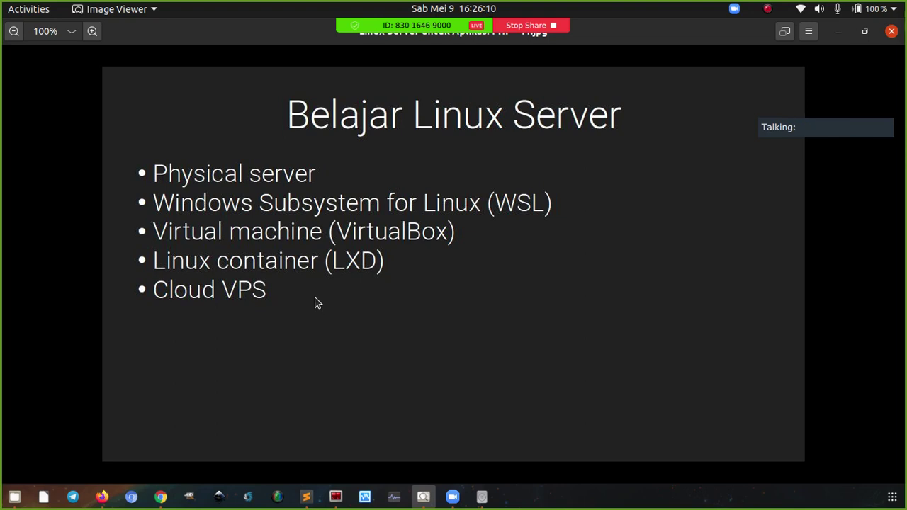
# Advance the slides past 'DEMO INSTALL LINUX VPS' to '01. Membuat SSH Key'
pyautogui.press('Right')
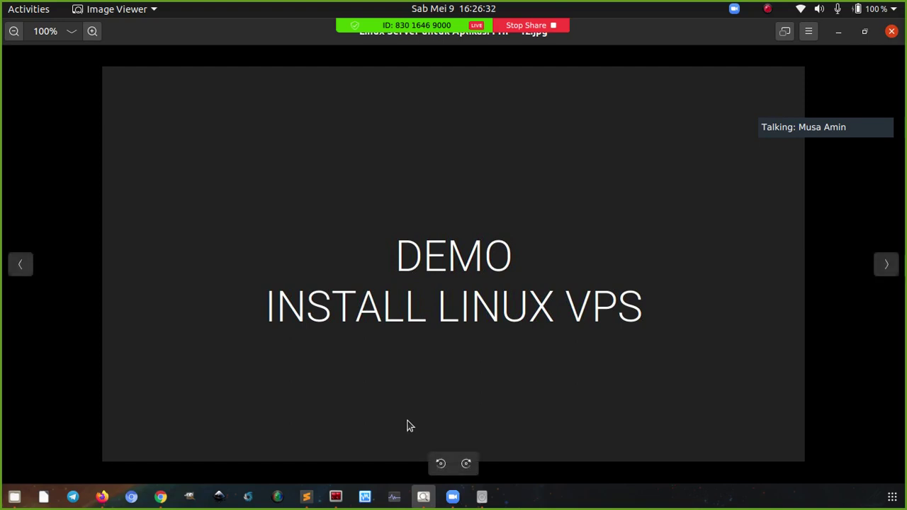
pyautogui.press('Right')
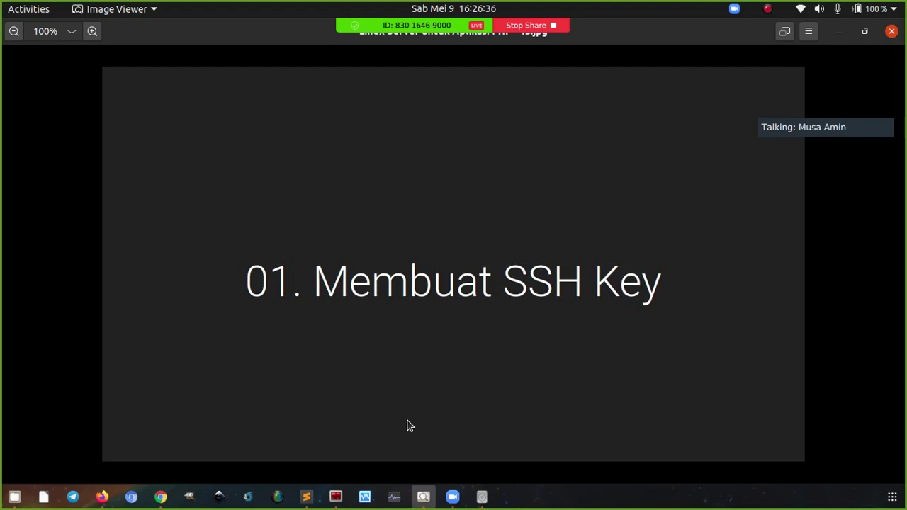
# Start creating a new Droplet from the DigitalOcean Lab project with the Ubuntu 18.04.3 (LTS) x64 image
pyautogui.click(102, 496)
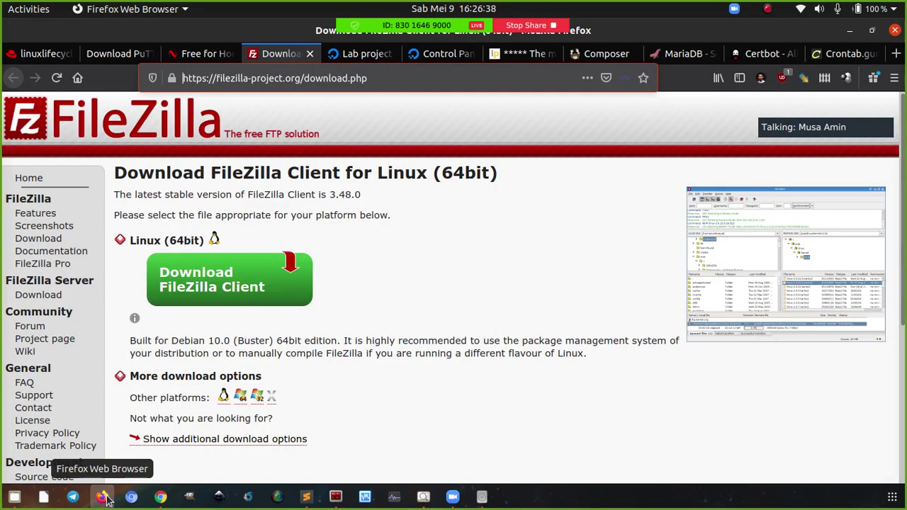
pyautogui.click(352, 56)
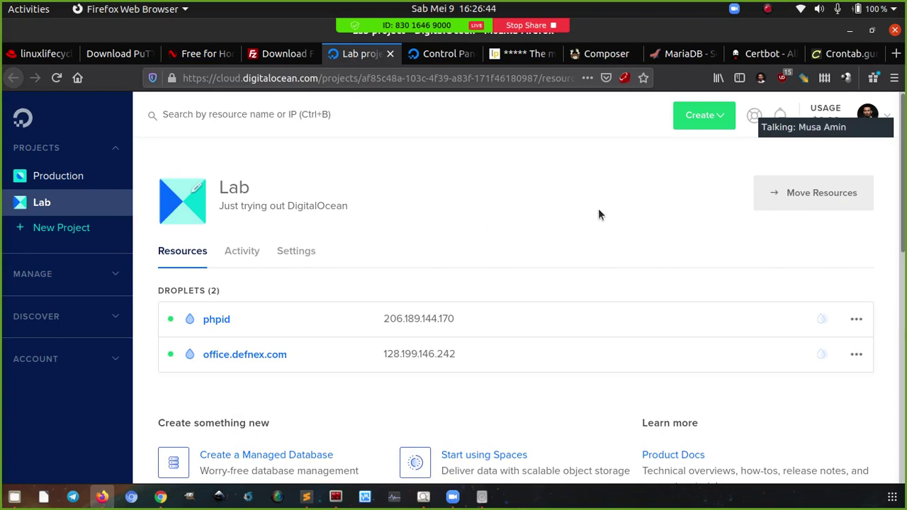
pyautogui.scroll(-3, 600, 218)
pyautogui.scroll(3, 600, 218)
pyautogui.click(712, 124)
pyautogui.scroll(-1, 709, 135)
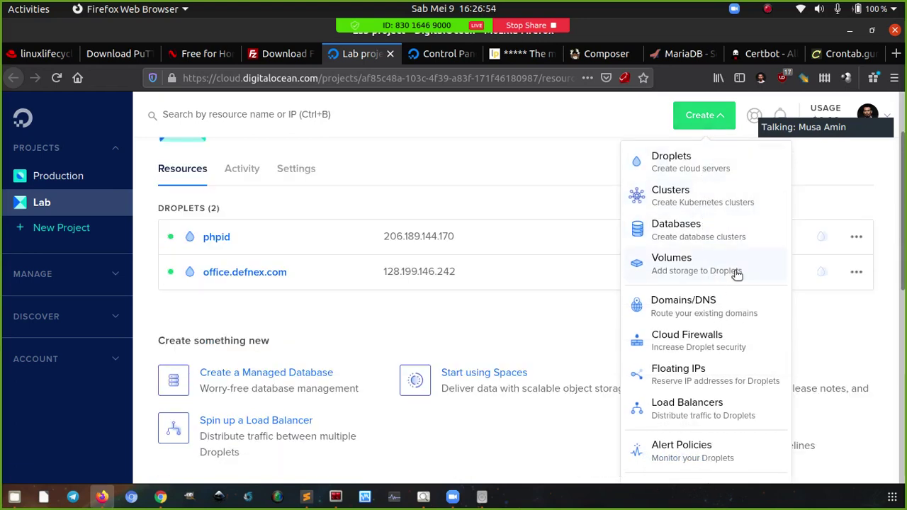
pyautogui.click(692, 161)
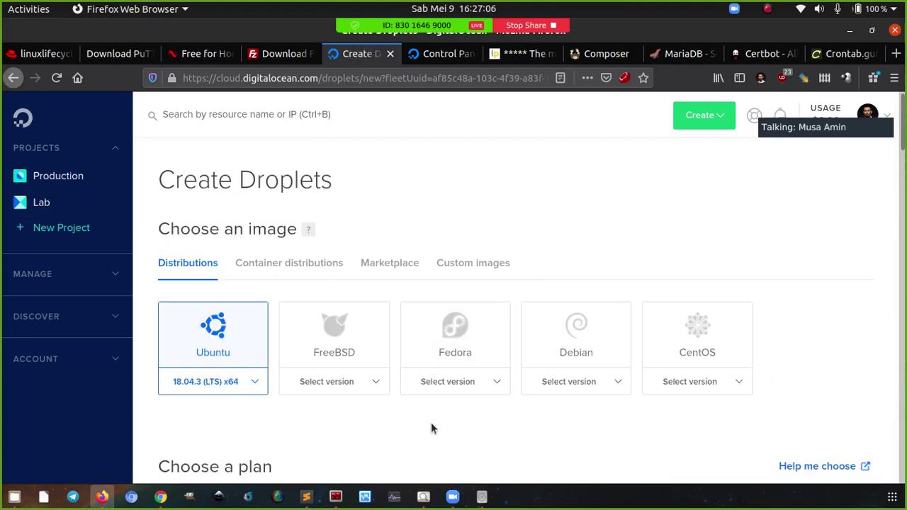
# Return to the '01. Membuat SSH Key' slide in Image Viewer
pyautogui.click(424, 497)
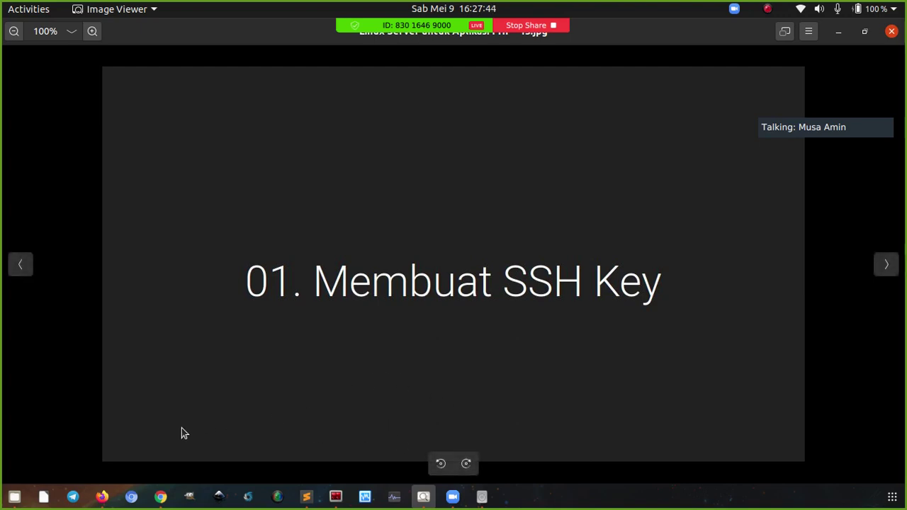
# Preview and close Putty 01.jpg, Putty 02.jpg and Xshell.png, then bring Terminator forward
pyautogui.click(14, 495)
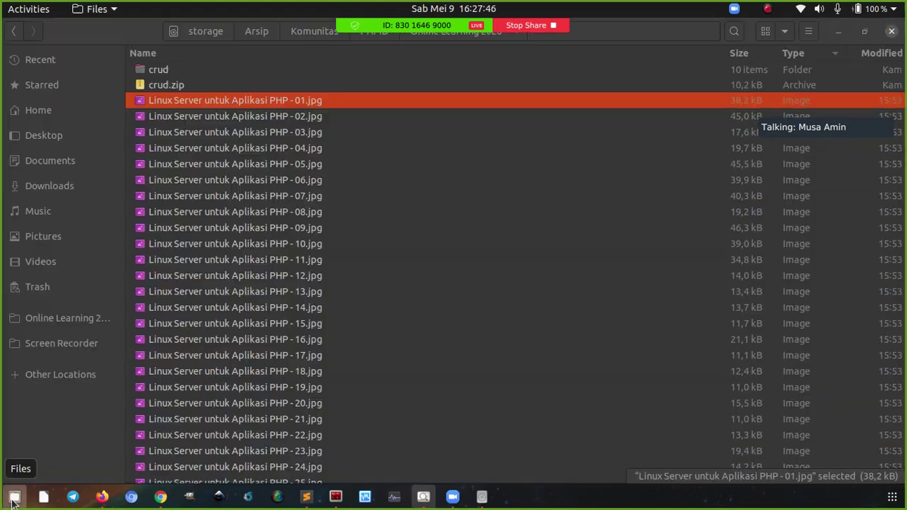
pyautogui.scroll(-5, 317, 346)
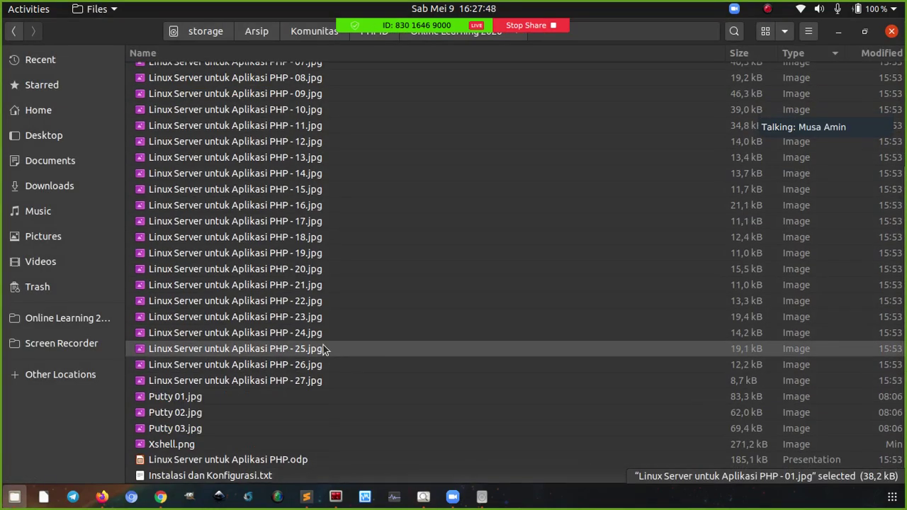
pyautogui.doubleClick(260, 402)
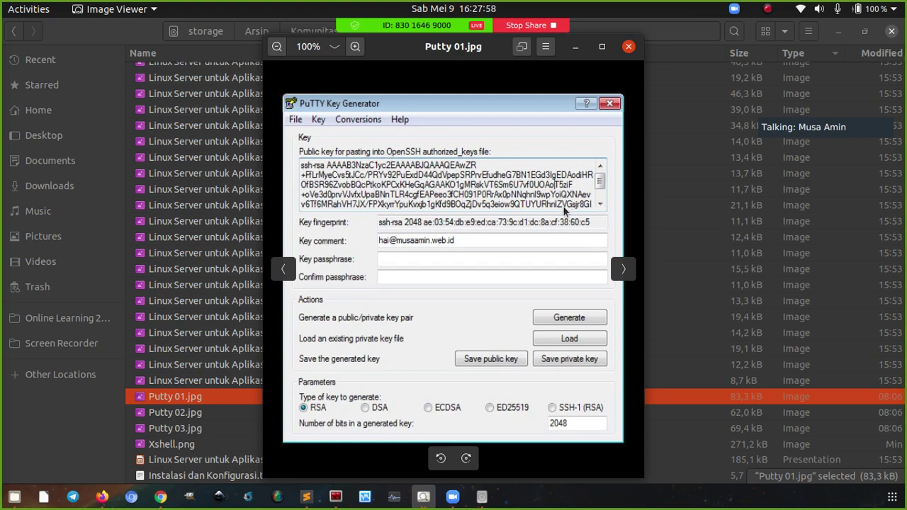
pyautogui.click(629, 47)
pyautogui.click(255, 412)
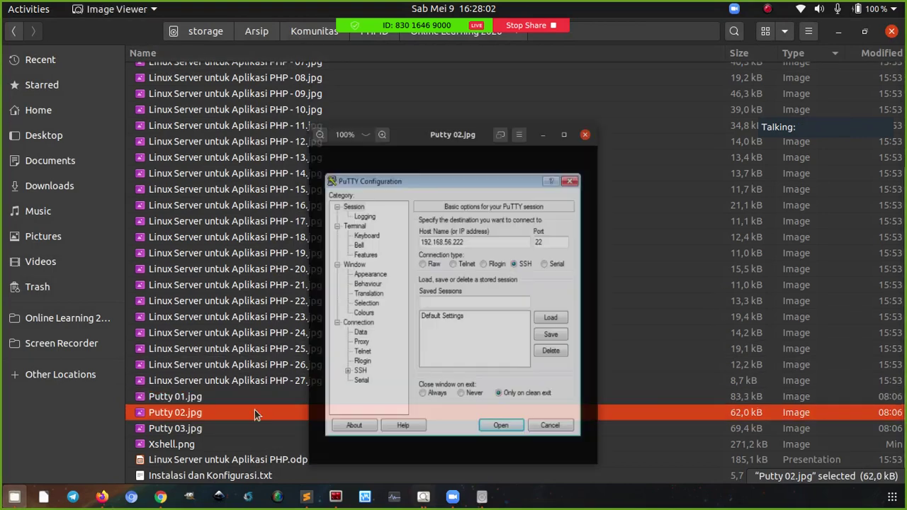
pyautogui.press('Escape')
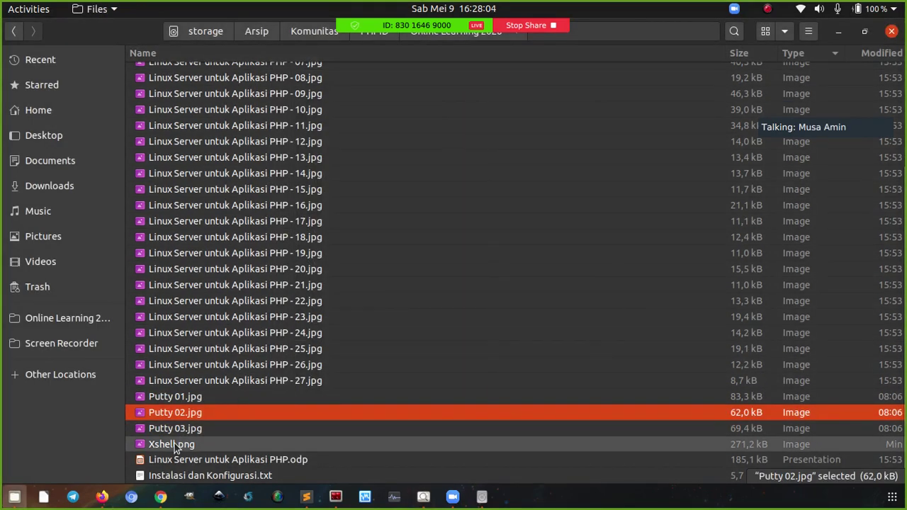
pyautogui.doubleClick(174, 444)
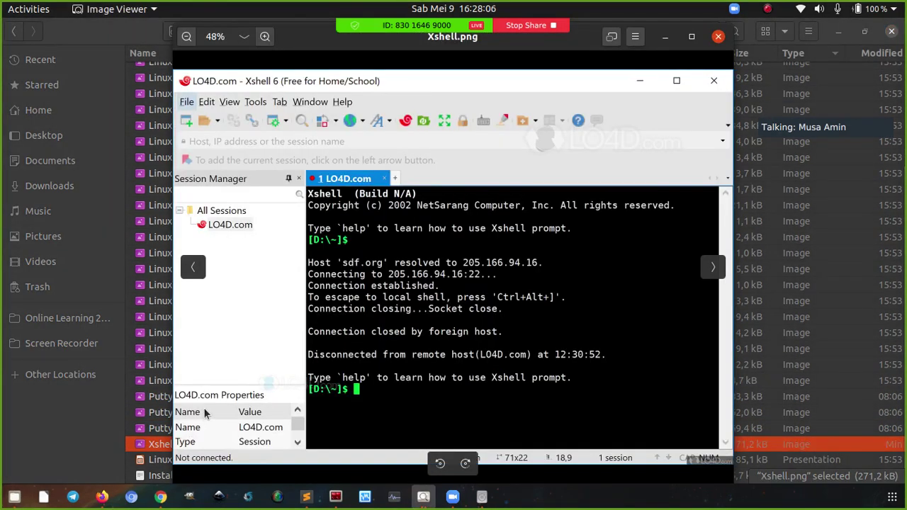
pyautogui.click(718, 36)
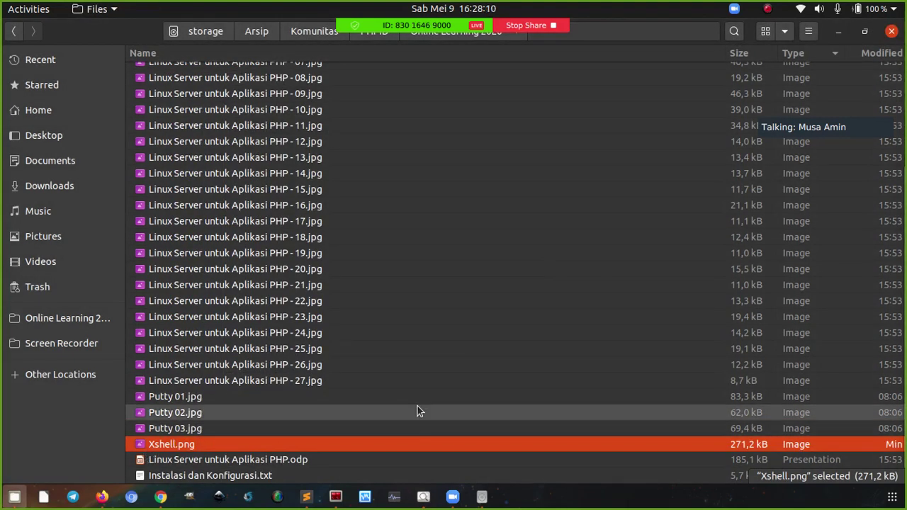
pyautogui.click(337, 498)
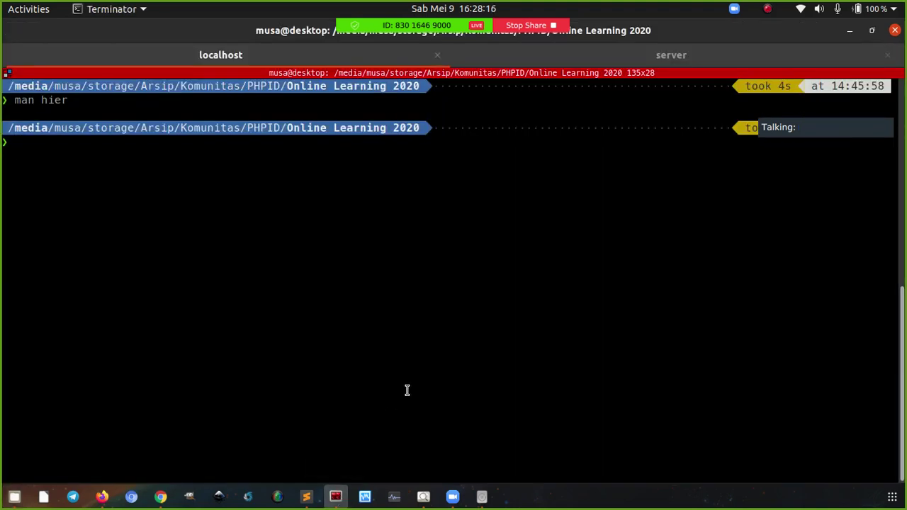
# Clear the terminal and enter an unrun ssh-keygen -C command with a user@laptop comment
pyautogui.hotkey('ctrl', 'l')
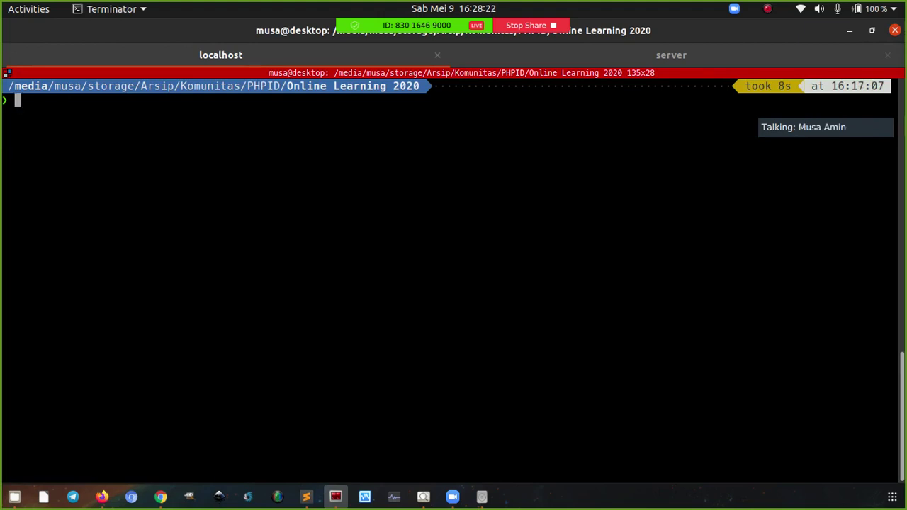
pyautogui.write('ssh-keyge')
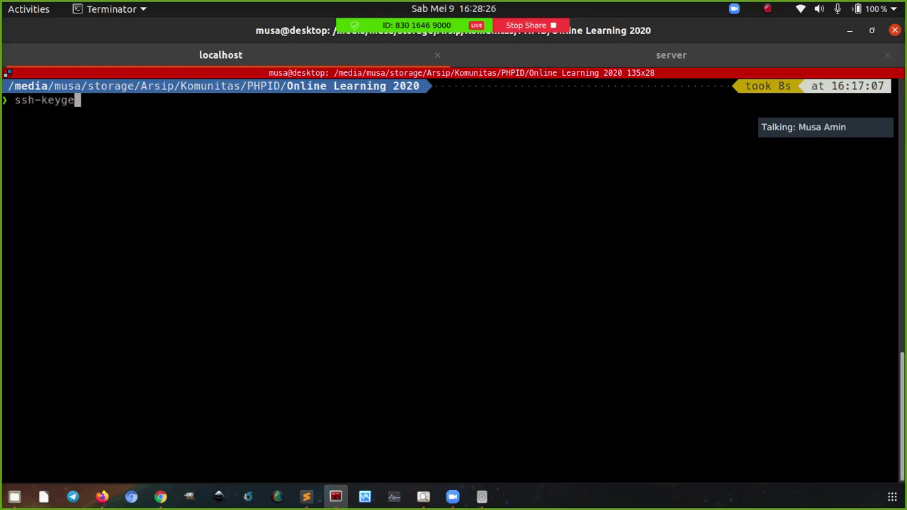
pyautogui.write('n')
pyautogui.write('-C "')
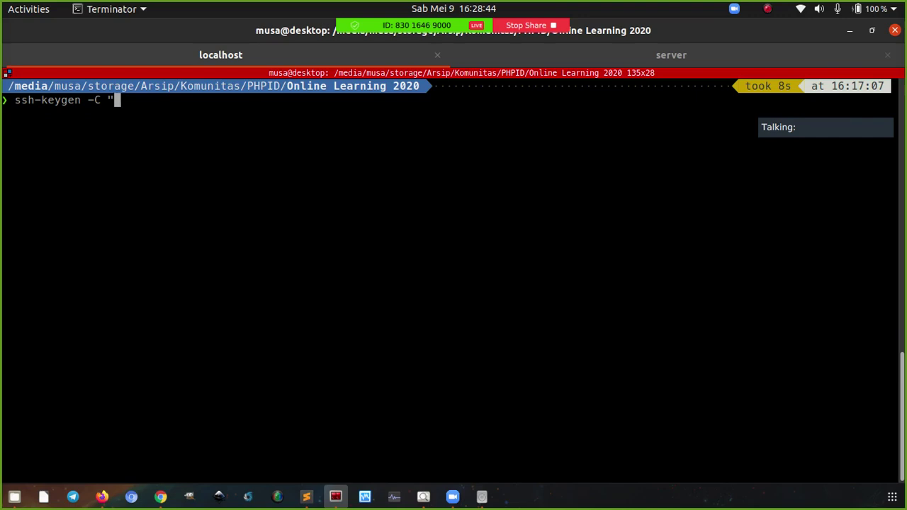
pyautogui.write('musa@laptop"')
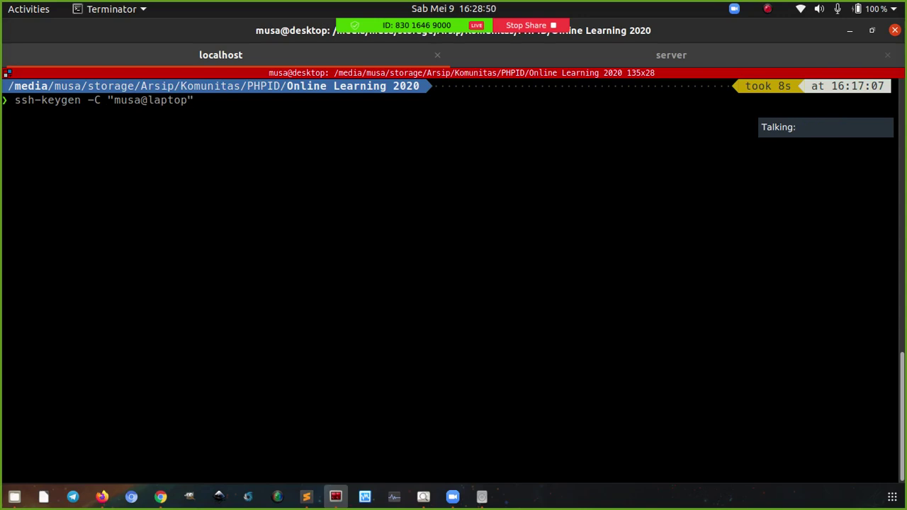
# Highlight the user part of the key comment to point it out
pyautogui.moveTo(137, 100); pyautogui.dragTo(114, 101)
pyautogui.click(110, 101)
pyautogui.click(172, 118)
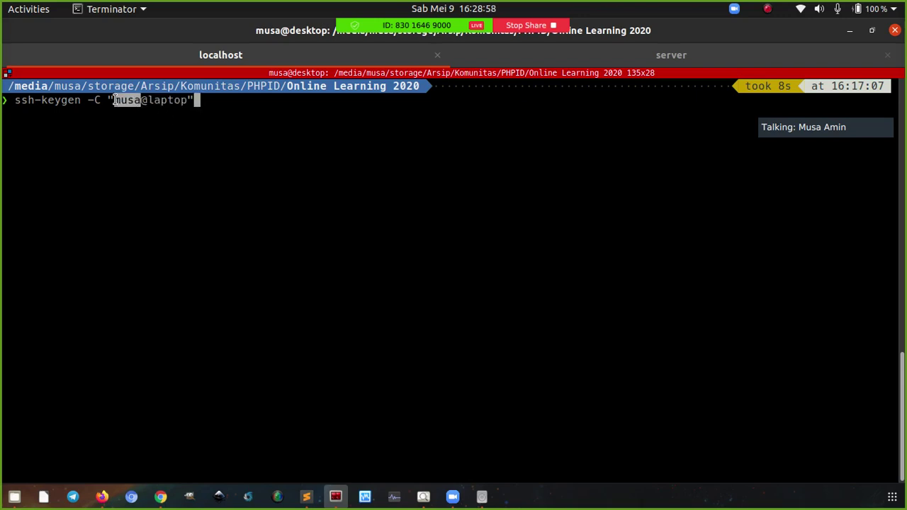
pyautogui.click(130, 134)
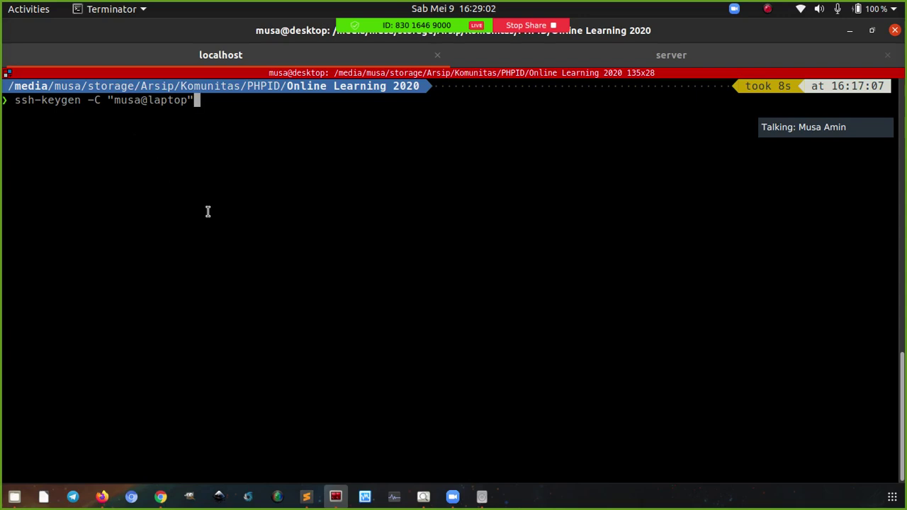
pyautogui.moveTo(139, 101); pyautogui.dragTo(114, 100)
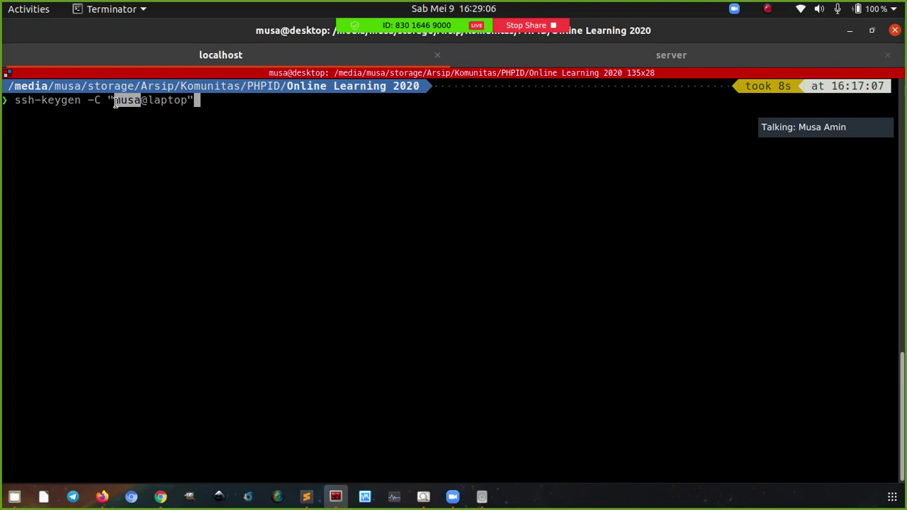
pyautogui.click(115, 103)
pyautogui.moveTo(114, 101); pyautogui.dragTo(142, 101)
# Generate the RSA key pair as ~/.ssh/key-phpid with an empty passphrase
pyautogui.press('Return')
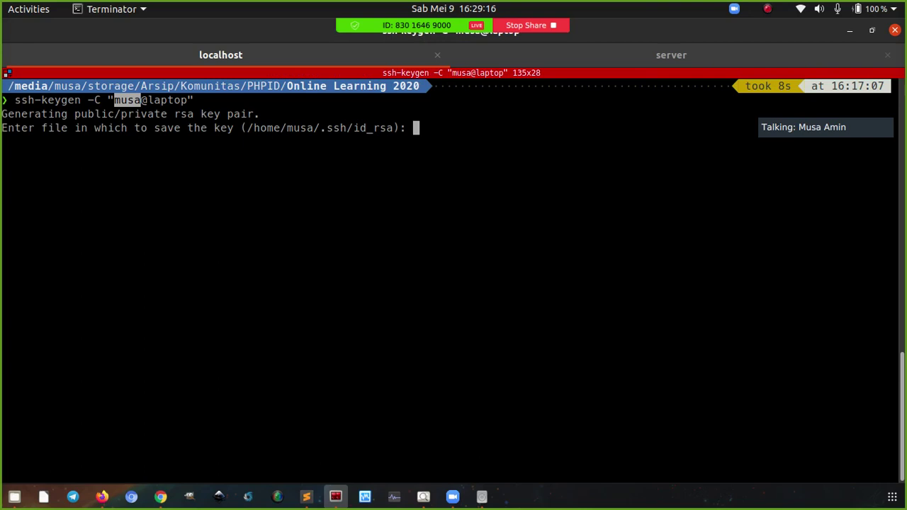
pyautogui.write('/home/')
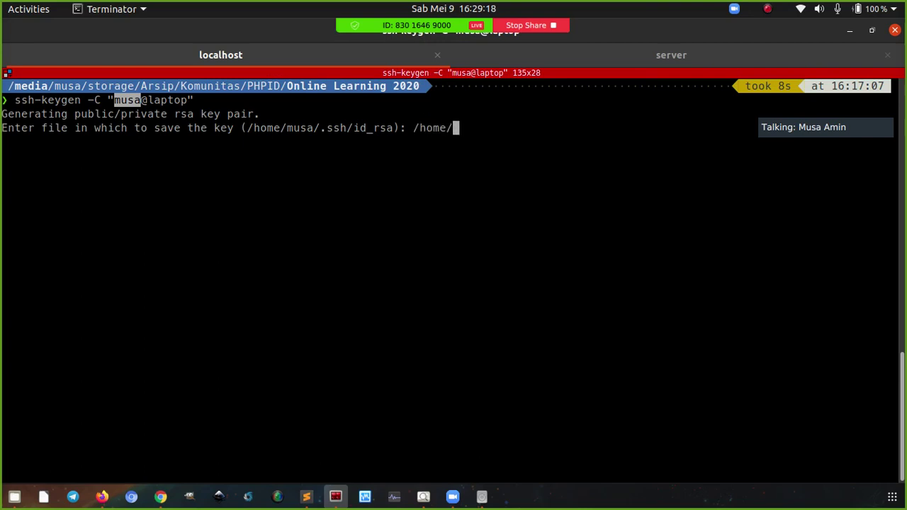
pyautogui.write('musa/.ssh/key')
pyautogui.write('-phpid')
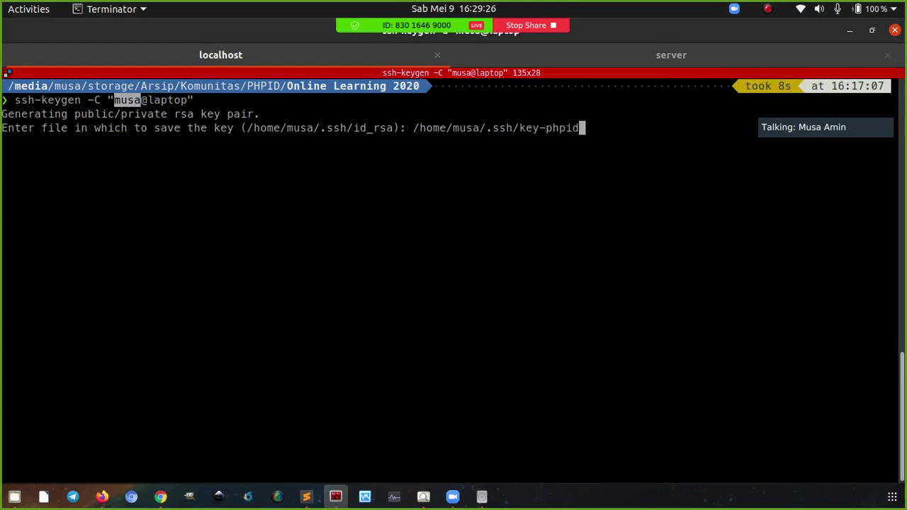
pyautogui.press('Return')
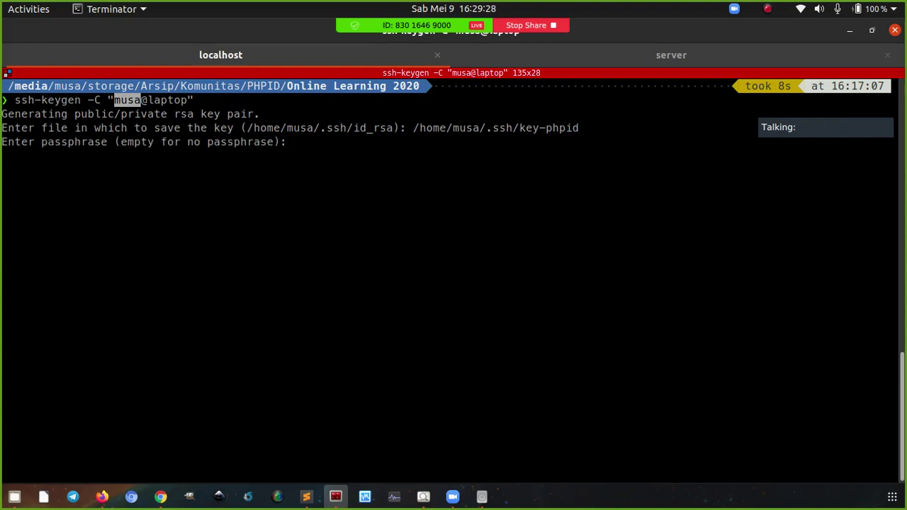
pyautogui.click(35, 146)
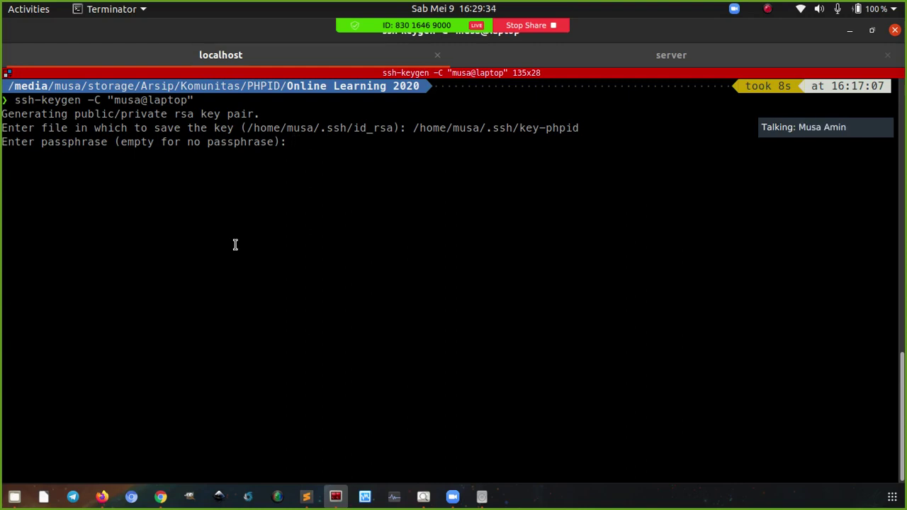
pyautogui.press('Return')
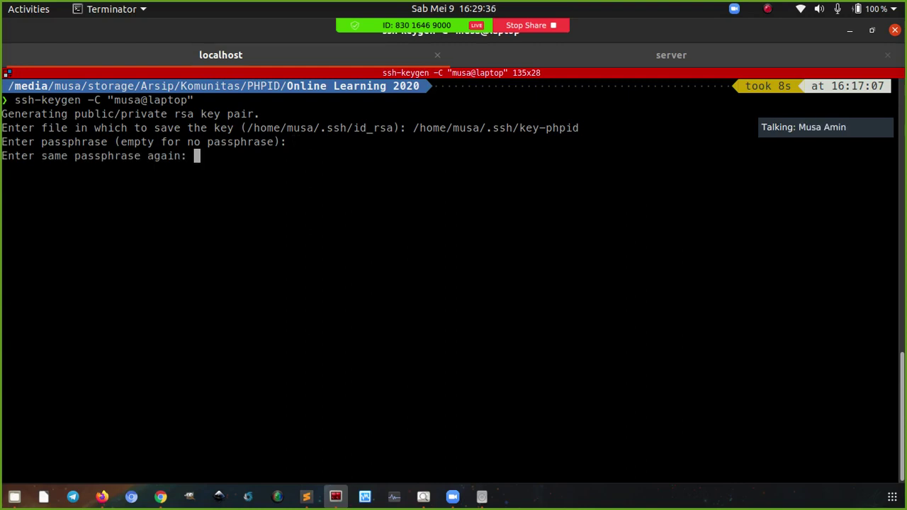
pyautogui.press('Return')
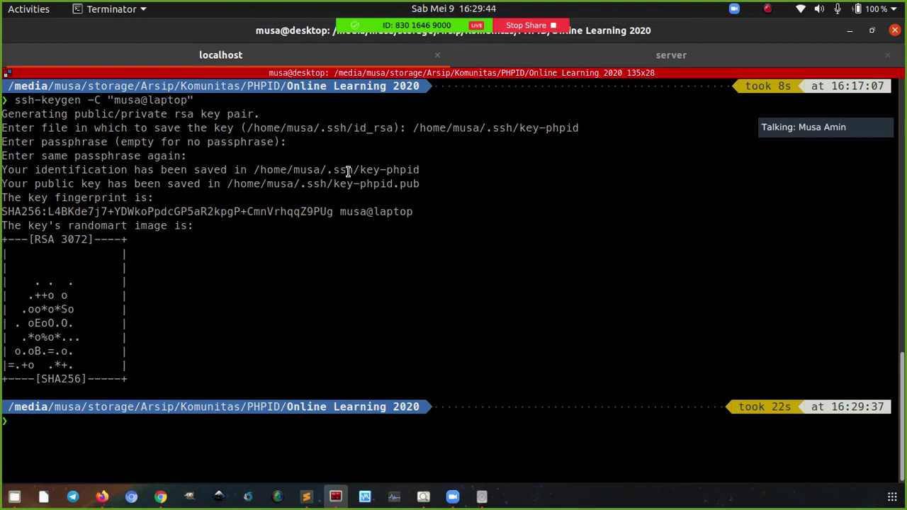
# Highlight the key-phpid and key-phpid.pub file names in the key-generation output
pyautogui.moveTo(359, 170); pyautogui.dragTo(419, 170)
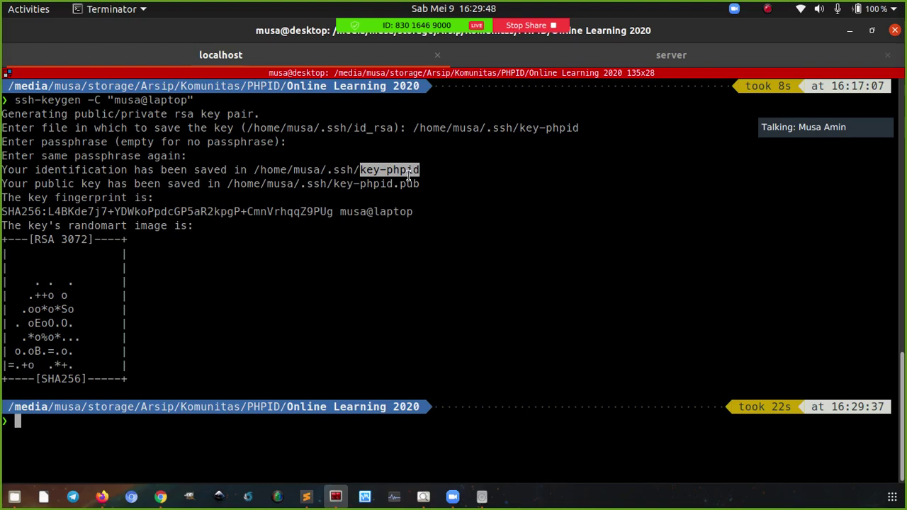
pyautogui.moveTo(339, 183); pyautogui.dragTo(418, 184)
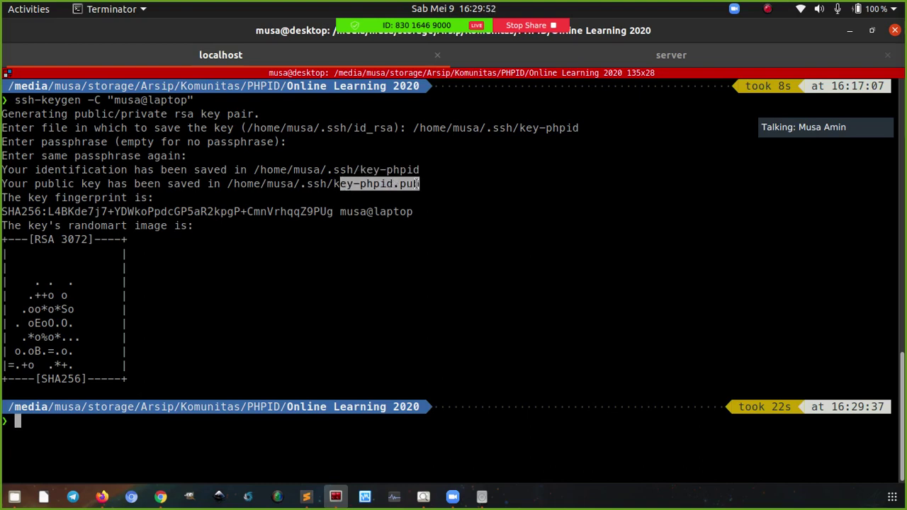
pyautogui.click(329, 184)
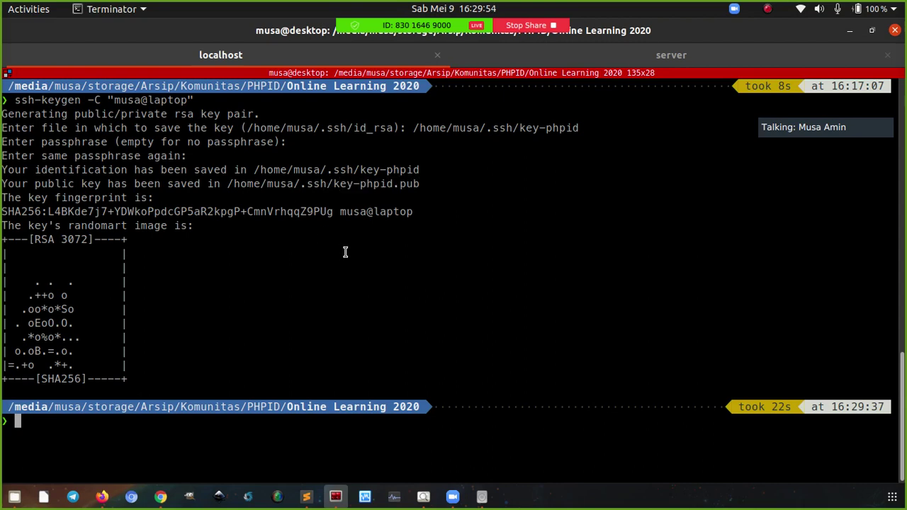
# Print ~/.ssh/key-phpid.pub with cat and select the ssh-rsa public key
pyautogui.write('cat ~')
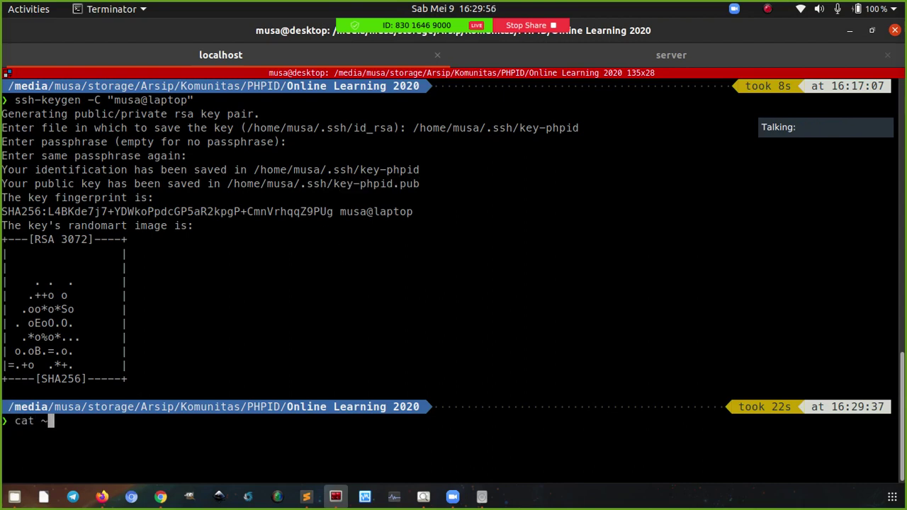
pyautogui.write('/.ssh/')
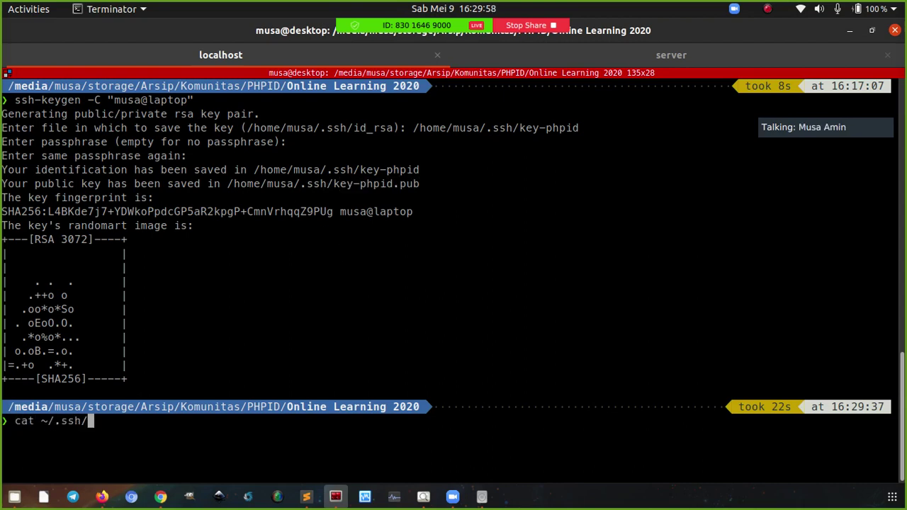
pyautogui.write('key-')
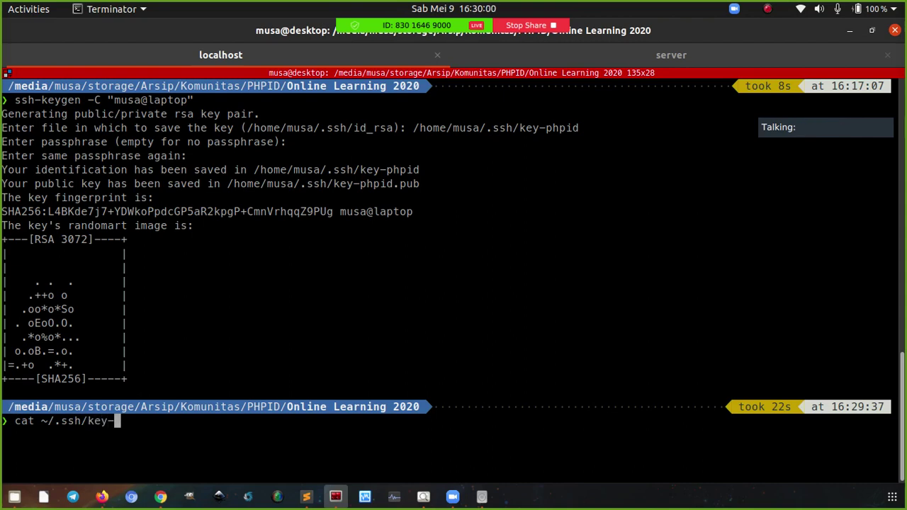
pyautogui.write('phpid.')
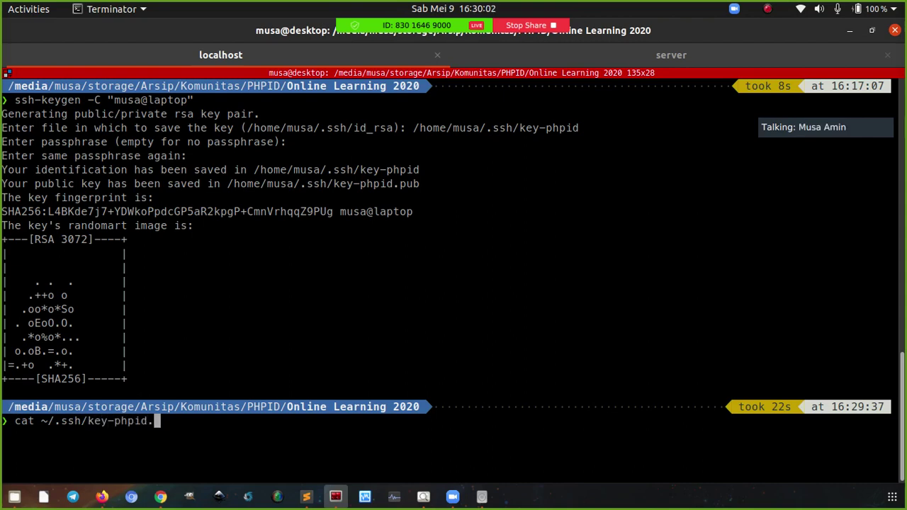
pyautogui.write('pub')
pyautogui.press('Return')
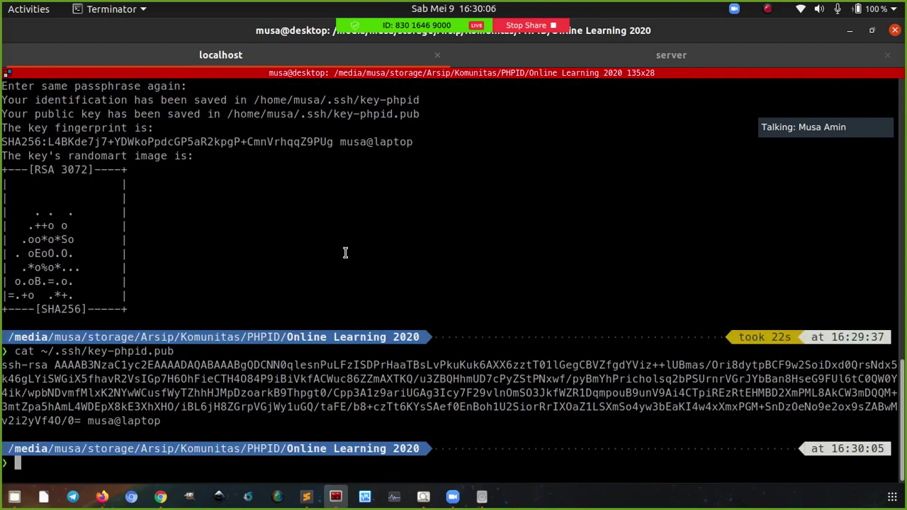
pyautogui.moveTo(3, 365); pyautogui.dragTo(161, 421)
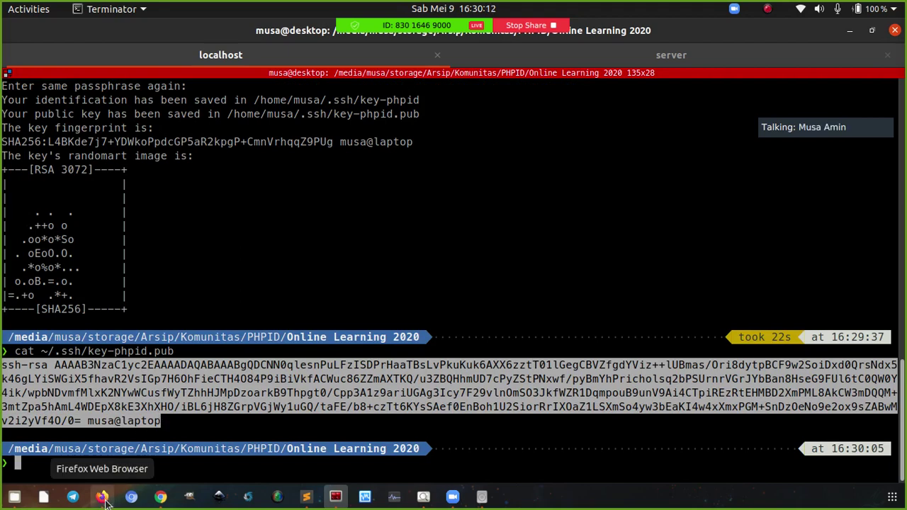
# Choose the Singapore datacenter region and the default-sgp1 VPC network for the droplet
pyautogui.click(104, 498)
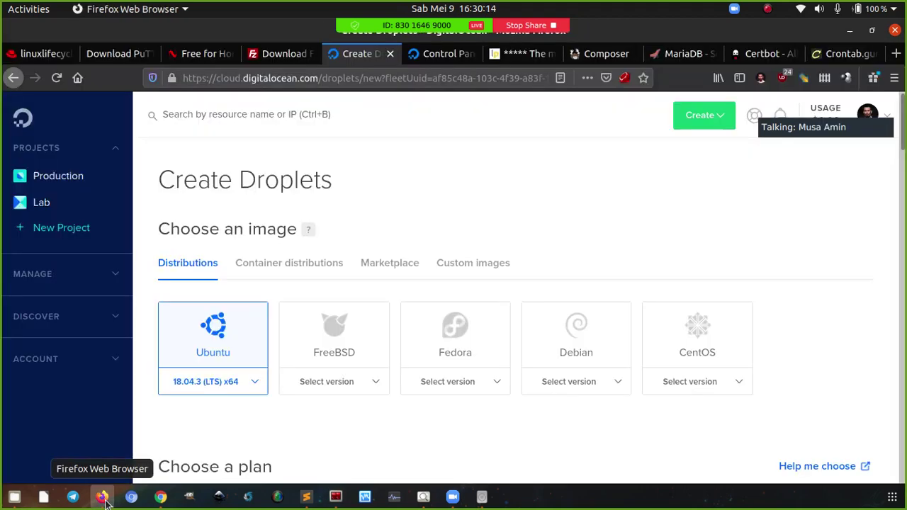
pyautogui.scroll(-4, 682, 211)
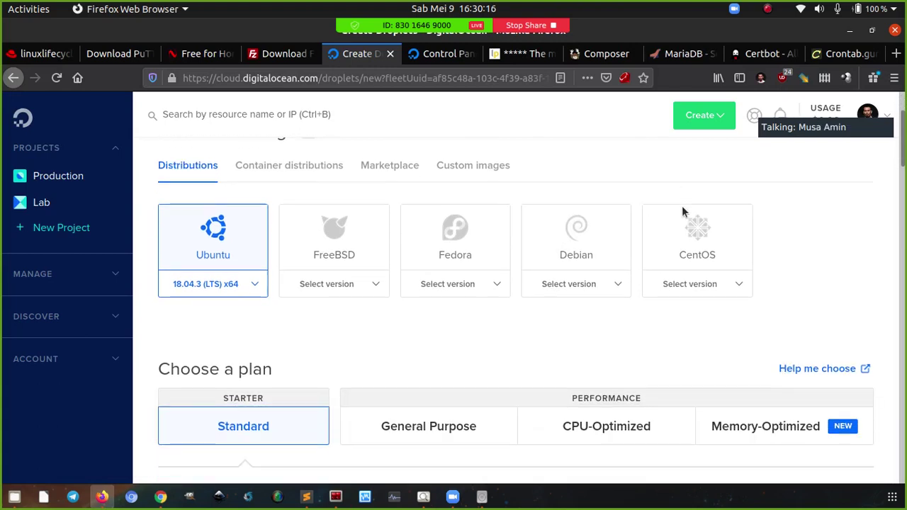
pyautogui.scroll(3, 638, 239)
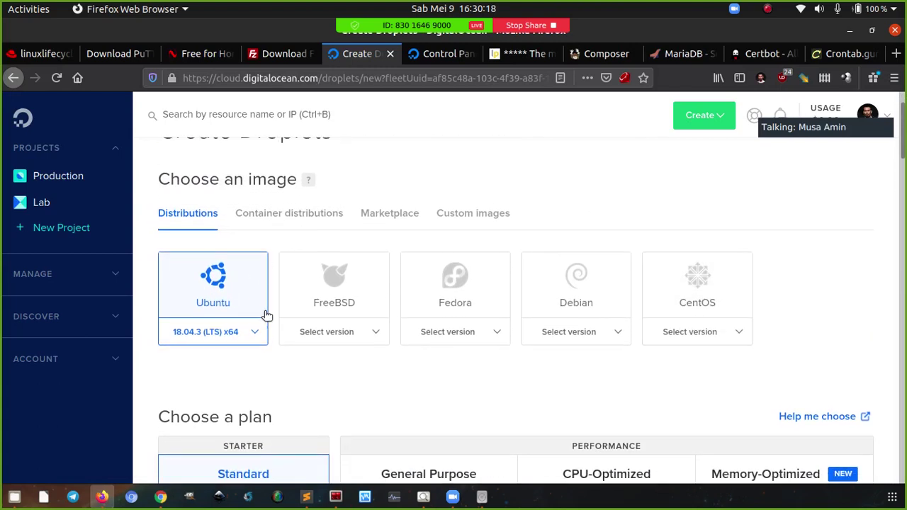
pyautogui.scroll(-1, 286, 359)
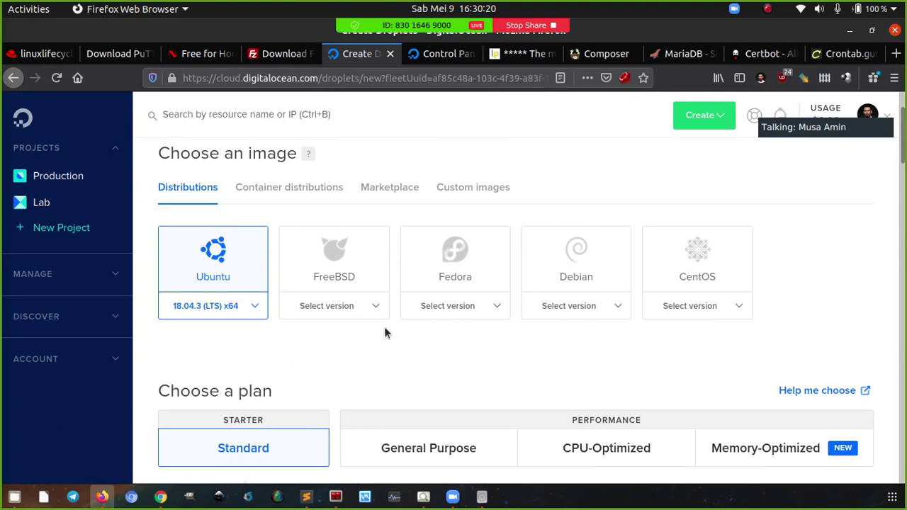
pyautogui.scroll(-5, 374, 335)
pyautogui.scroll(-6, 565, 298)
pyautogui.click(578, 217)
pyautogui.scroll(-2, 577, 279)
pyautogui.scroll(-3, 577, 284)
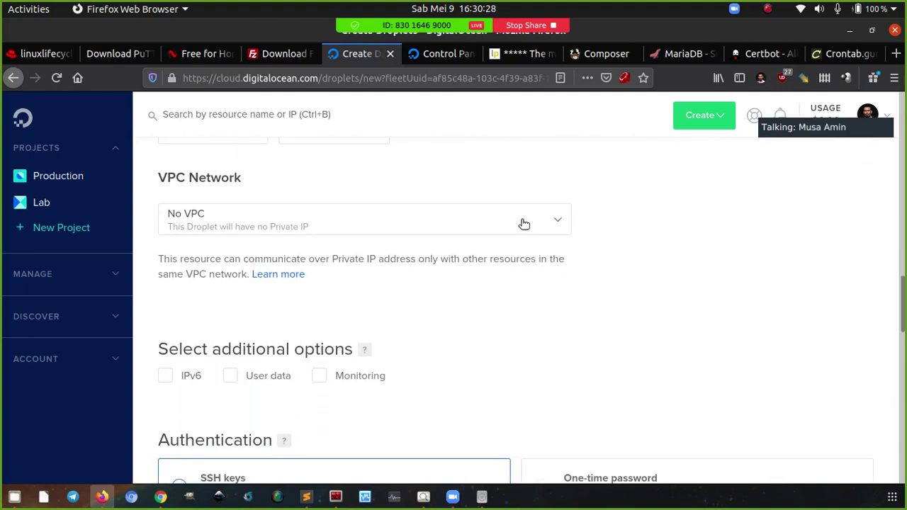
pyautogui.click(524, 226)
pyautogui.click(541, 290)
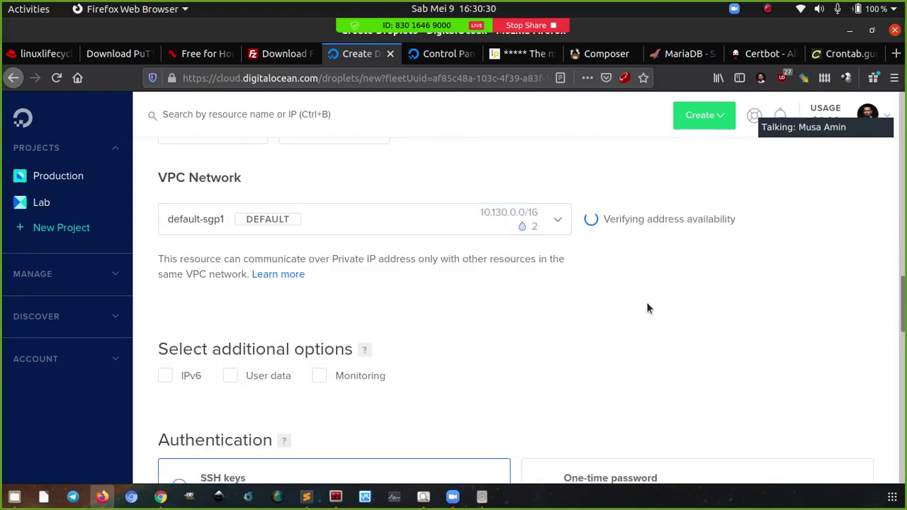
# Try one-time root password authentication, then switch back to SSH keys
pyautogui.scroll(-7, 647, 305)
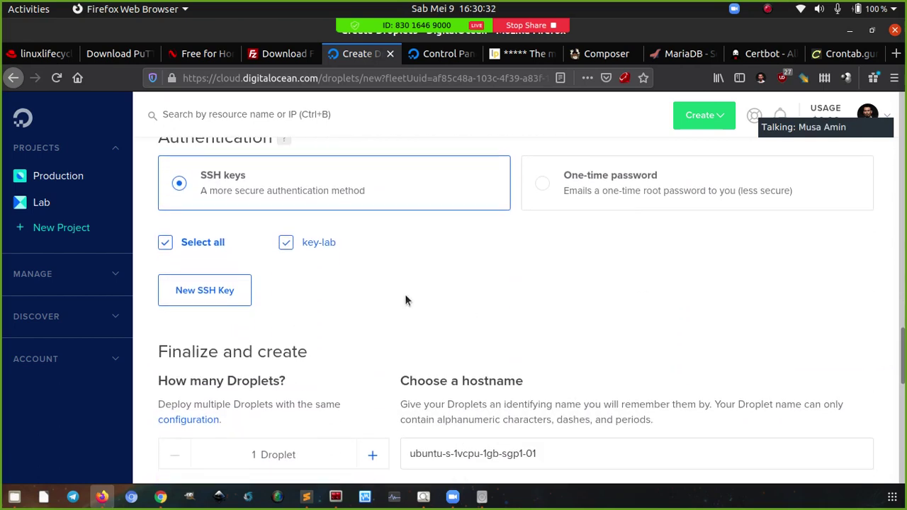
pyautogui.scroll(1, 454, 269)
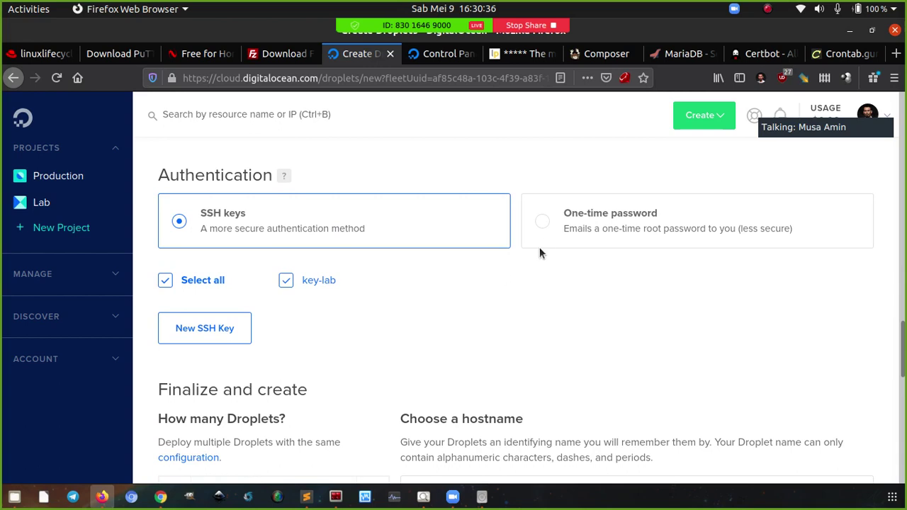
pyautogui.click(540, 226)
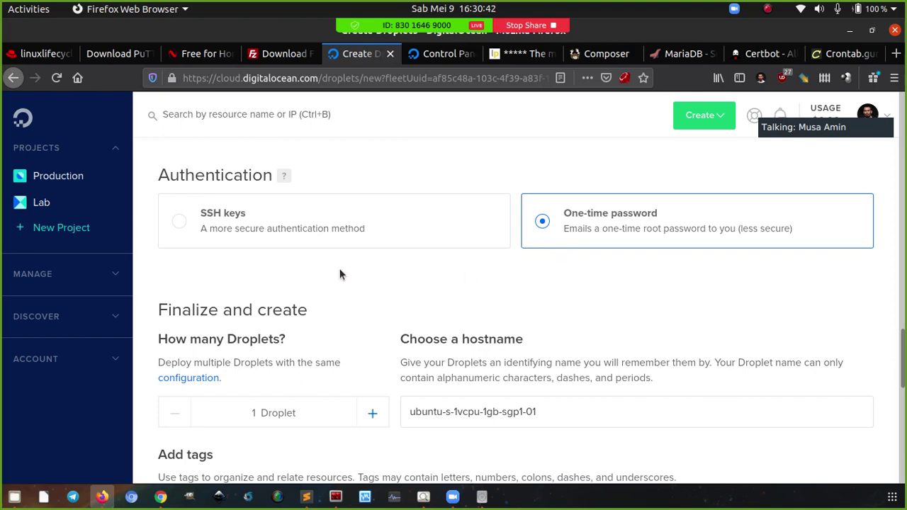
pyautogui.click(208, 239)
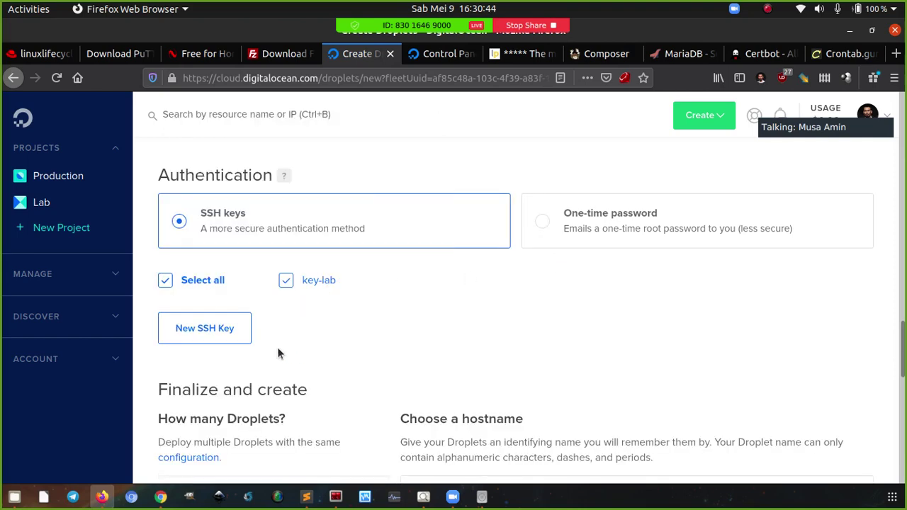
# Paste the public key into a new SSH key dialog, then close it unsaved
pyautogui.click(236, 329)
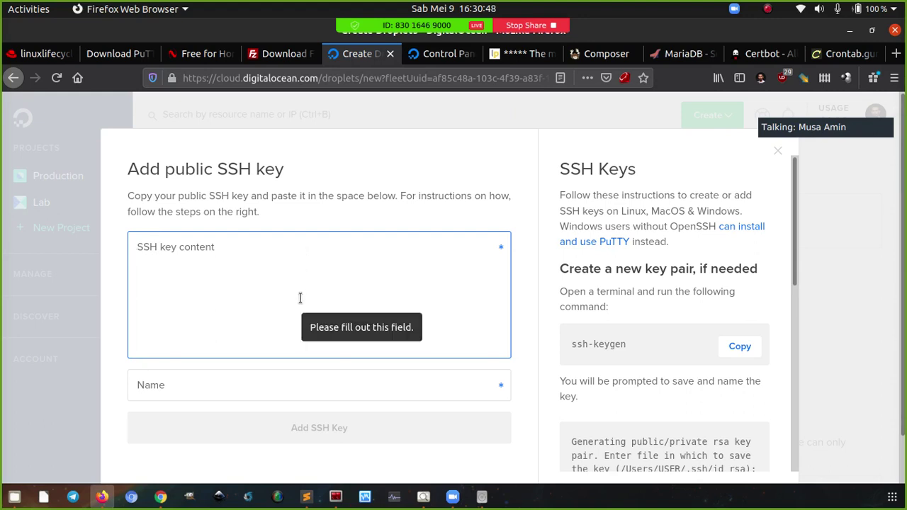
pyautogui.hotkey('ctrl', 'v')
pyautogui.click(264, 389)
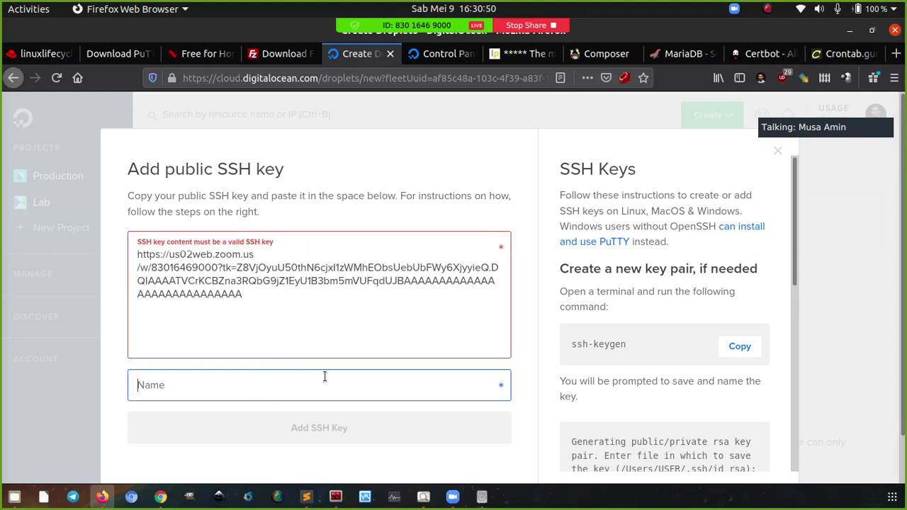
pyautogui.click(298, 316)
pyautogui.click(274, 390)
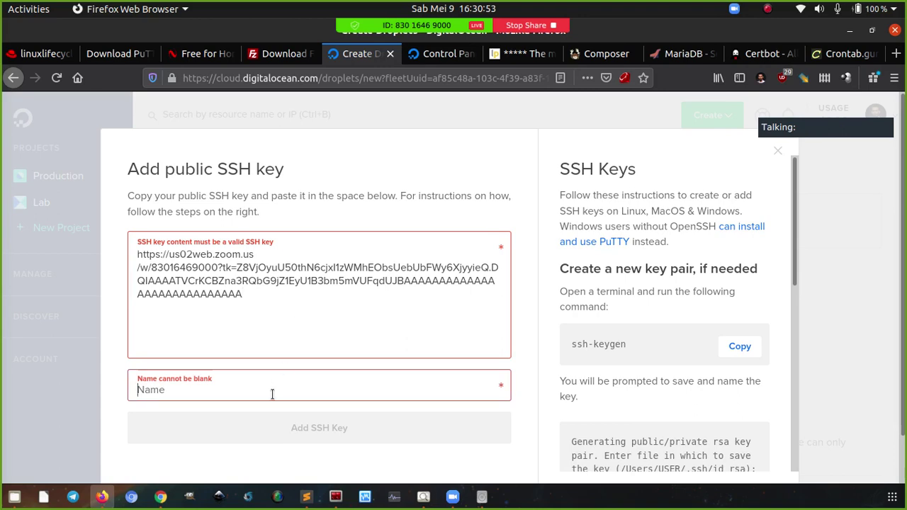
pyautogui.click(781, 155)
pyautogui.scroll(-3, 563, 359)
pyautogui.scroll(-1, 563, 360)
# Delete the default hostname ubuntu-s-1vcpu-1gb-sgp1-01 and scroll back to Authentication
pyautogui.tripleClick(543, 263)
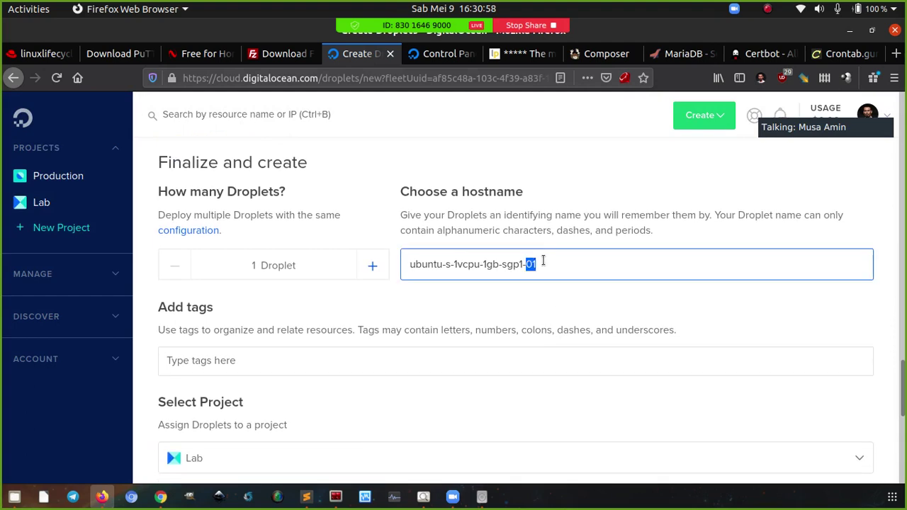
pyautogui.press('BackSpace')
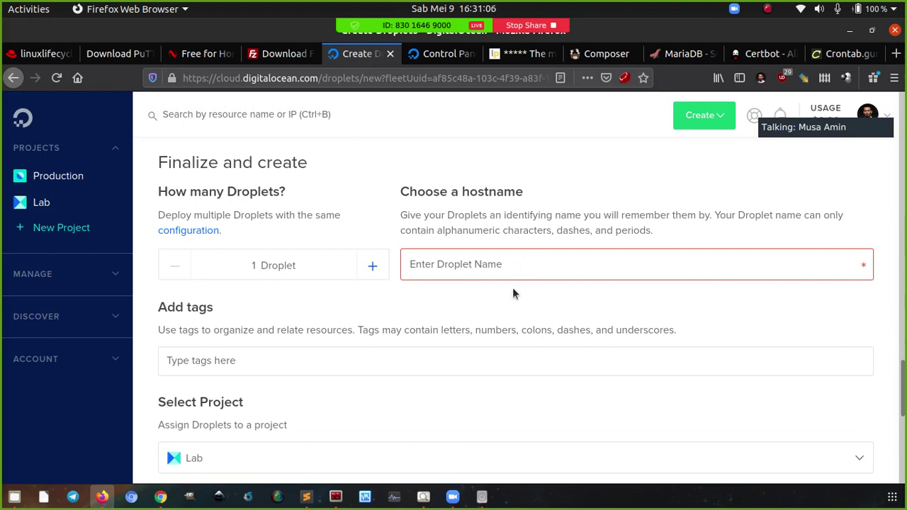
pyautogui.scroll(-5, 513, 287)
pyautogui.scroll(2, 471, 399)
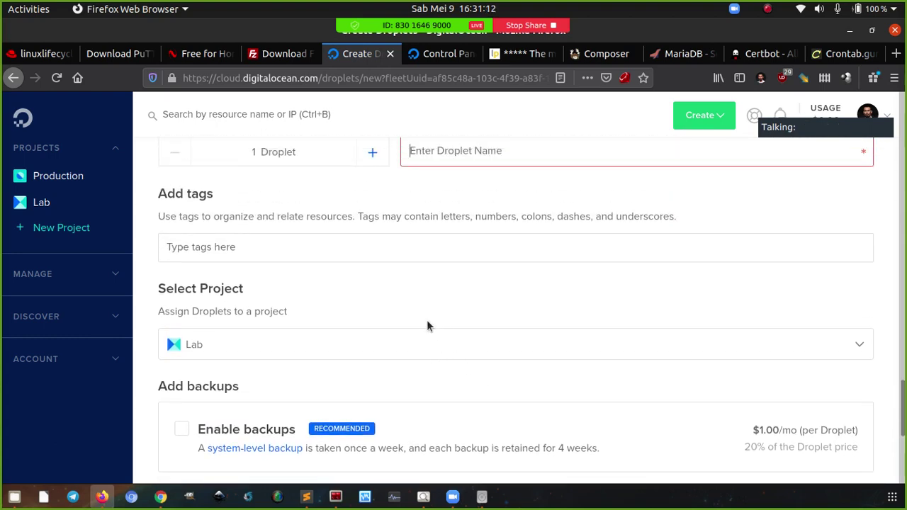
pyautogui.scroll(10, 390, 294)
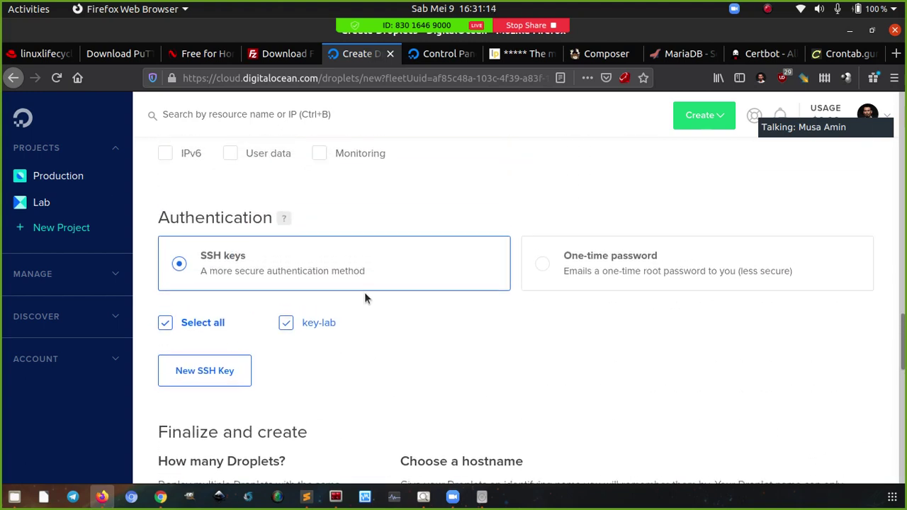
pyautogui.scroll(1, 362, 312)
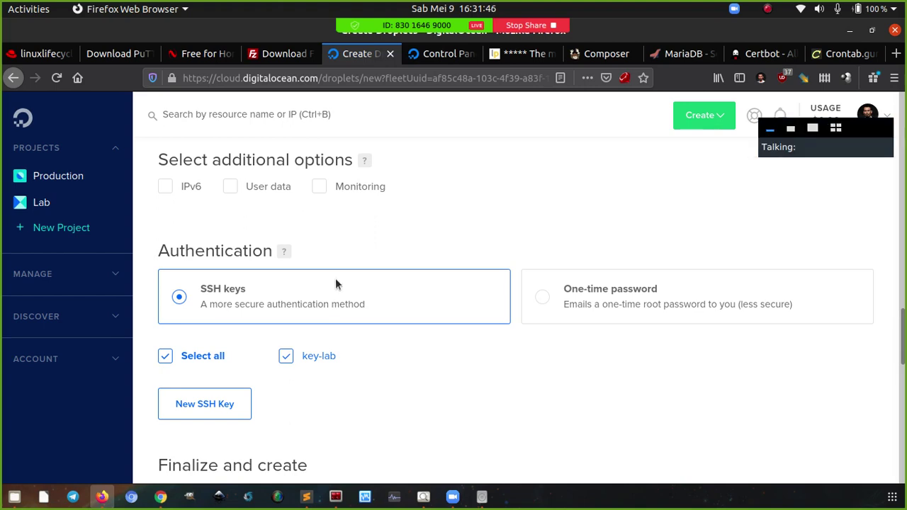
# View the Lab project's phpid and office.defnex.com droplets, then open Files
pyautogui.click(40, 204)
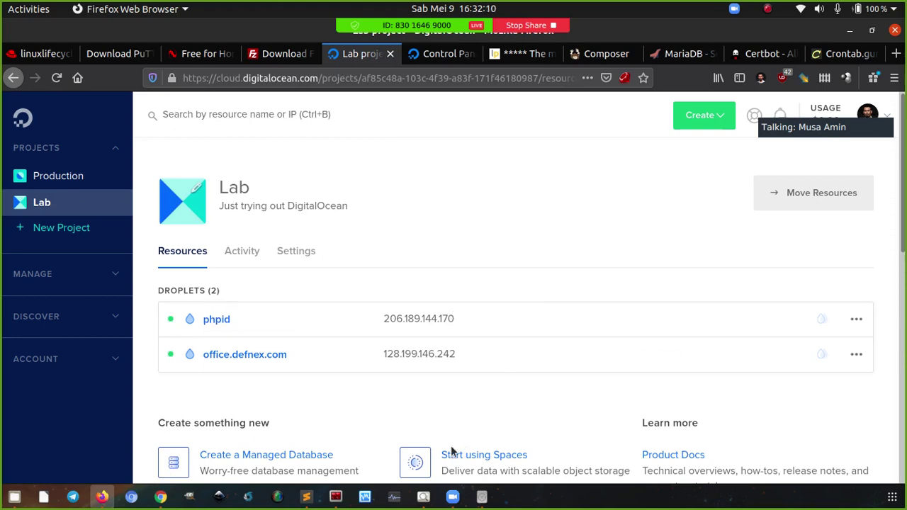
pyautogui.click(14, 496)
# Open Putty 03.jpg, flip back to Putty 02.jpg and forward again, then close the viewer
pyautogui.click(191, 428)
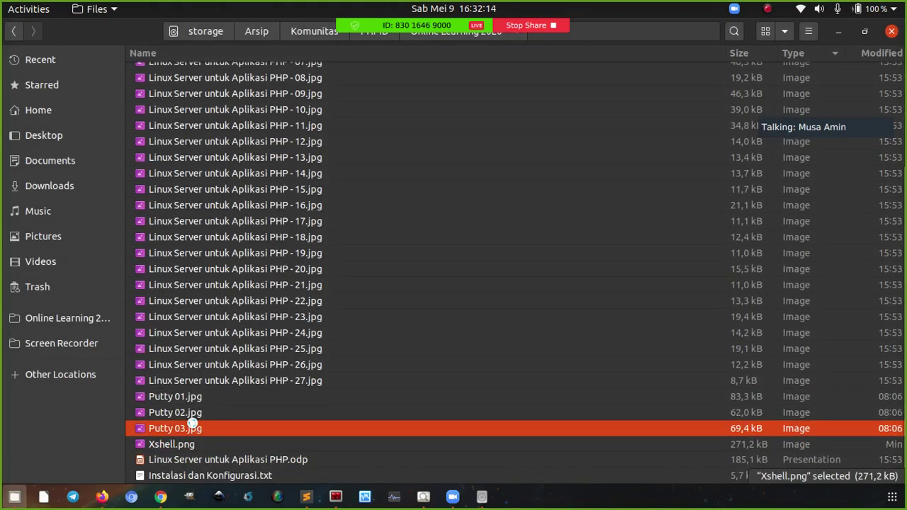
pyautogui.doubleClick(191, 428)
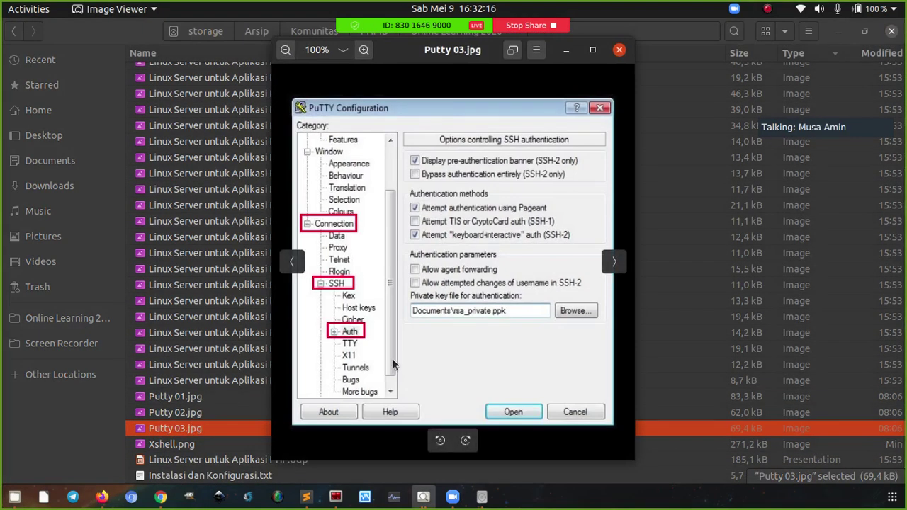
pyautogui.press('Left')
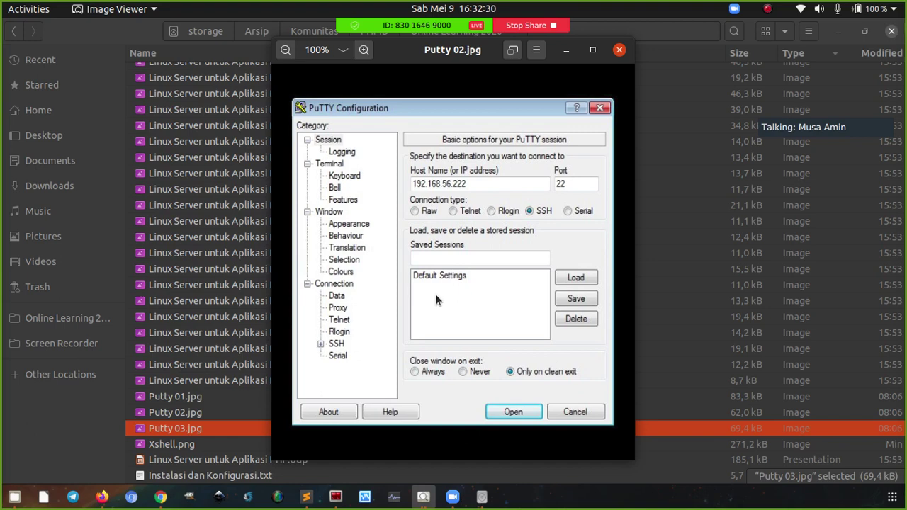
pyautogui.press('Right')
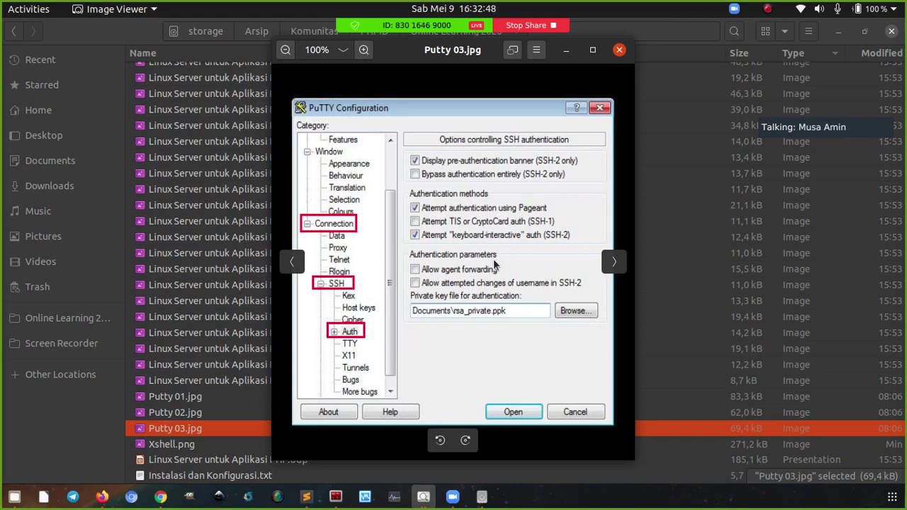
pyautogui.click(618, 51)
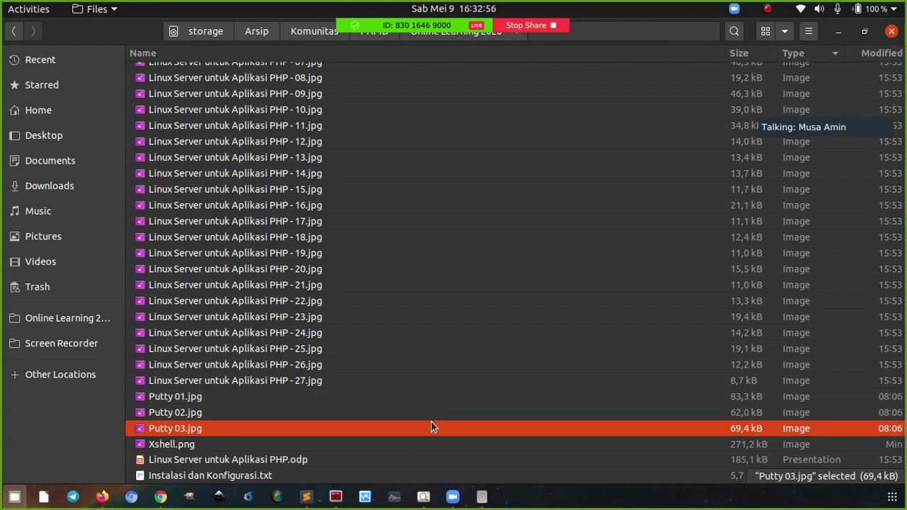
# Clear the terminal and open ~/.ssh/config in nano
pyautogui.click(338, 498)
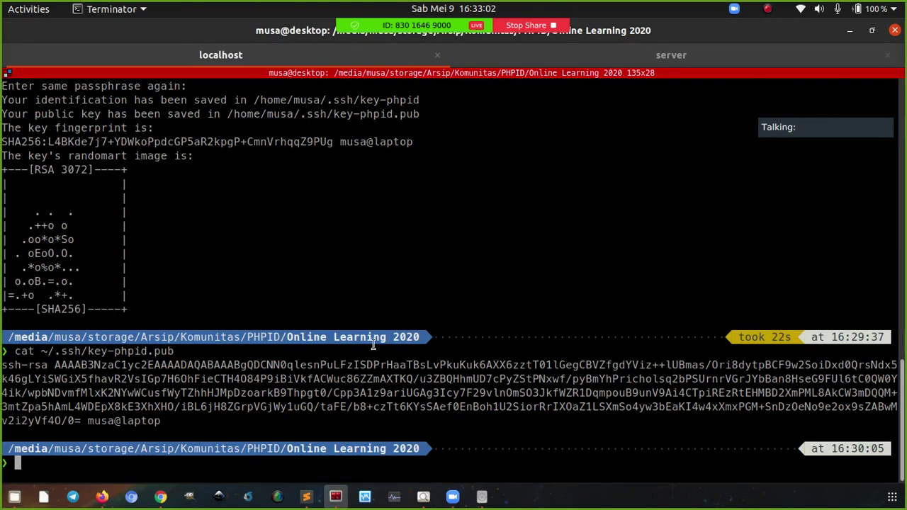
pyautogui.hotkey('ctrl', 'l')
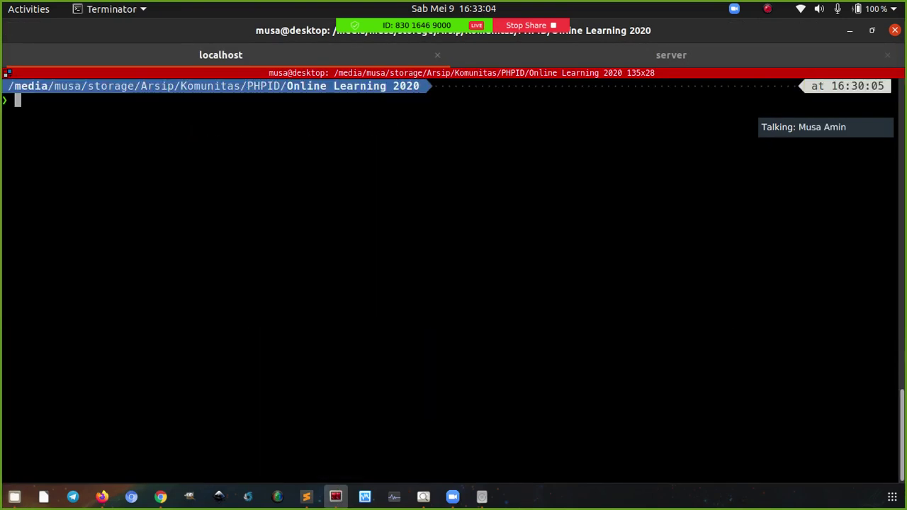
pyautogui.write('nano ~/.ssh')
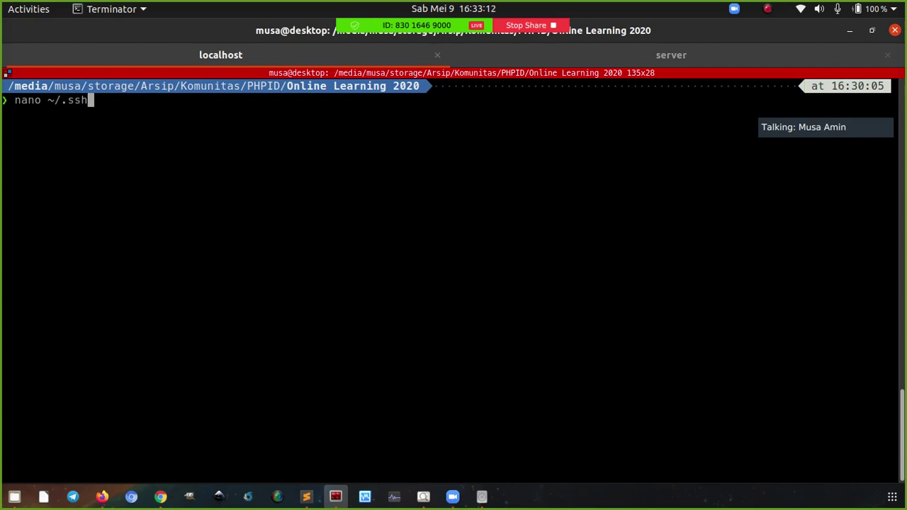
pyautogui.write('/config')
pyautogui.press('Return')
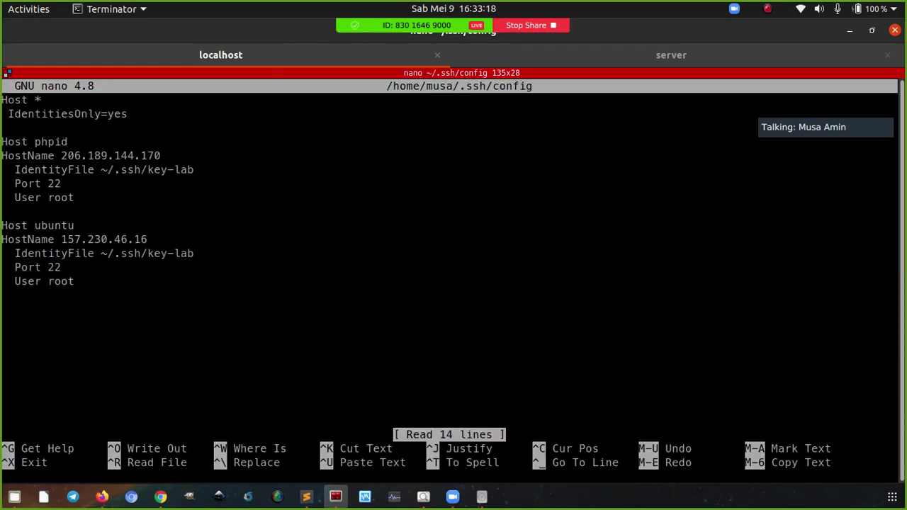
# Review the phpid entry's HostName, IdentityFile and Port lines, then exit nano and clear the screen
pyautogui.press('Down')
pyautogui.press('Down')
pyautogui.press('Down')
pyautogui.press('Right')
pyautogui.press('Right')
pyautogui.press('Right')
pyautogui.press('Right')
pyautogui.press('Right')
pyautogui.press('Down')
pyautogui.press('Right')
pyautogui.press('Right')
pyautogui.press('Right')
pyautogui.press('Right')
pyautogui.press('Down')
pyautogui.press('Right')
pyautogui.press('Right')
pyautogui.press('Right')
pyautogui.press('Right')
pyautogui.press('Right')
pyautogui.press('Right')
pyautogui.press('Right')
pyautogui.press('Right')
pyautogui.press('Right')
pyautogui.press('Right')
pyautogui.press('Right')
pyautogui.press('Right')
pyautogui.press('Right')
pyautogui.press('Right')
pyautogui.press('Right')
pyautogui.press('Right')
pyautogui.press('Right')
pyautogui.press('Right')
pyautogui.press('Right')
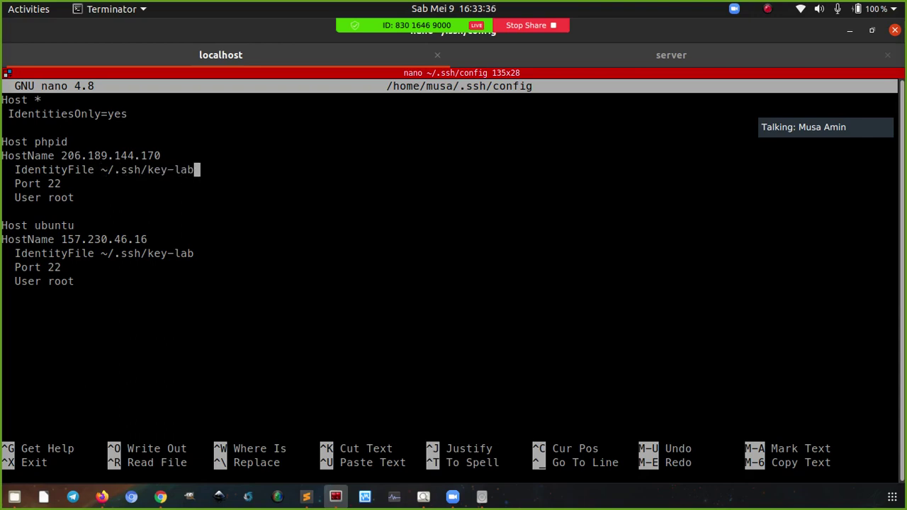
pyautogui.press('Down')
pyautogui.press('Down')
pyautogui.hotkey('ctrl', 'x')
pyautogui.hotkey('ctrl', 'l')
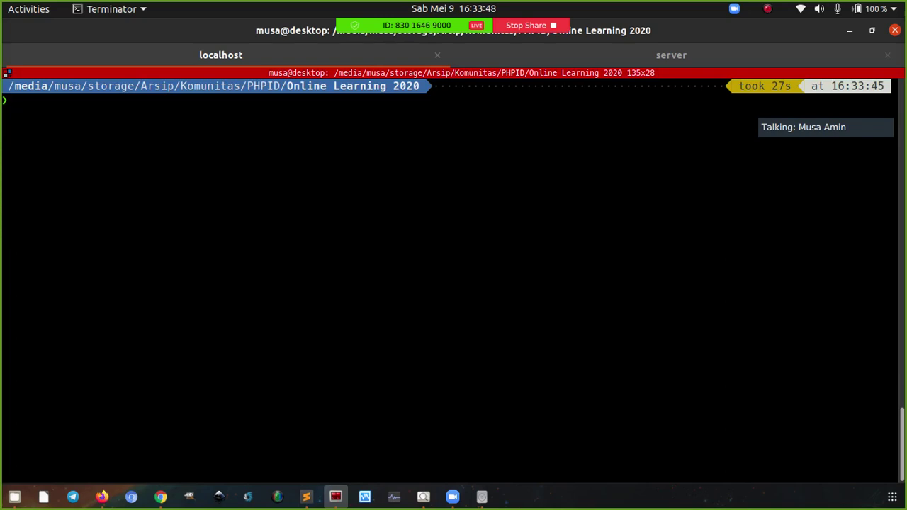
# Type an example command: ssh -i ~/.ssh/key-phpid root@ipserver -p 123
pyautogui.write('ssh root@ipserver')
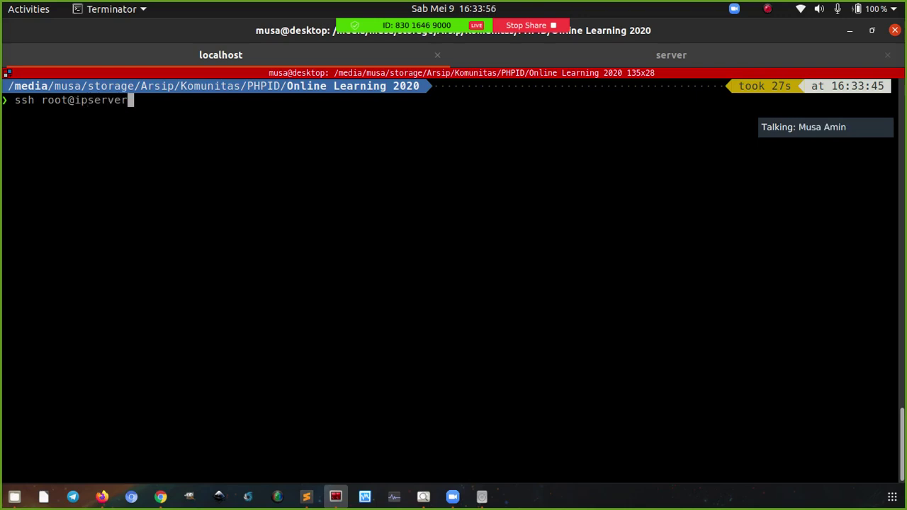
pyautogui.write(' -p 123')
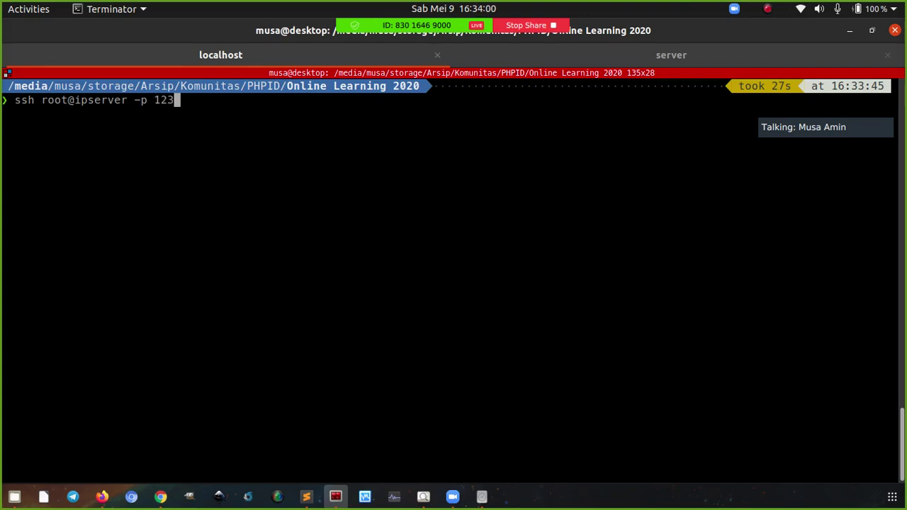
pyautogui.hotkey('ctrl', 'Left')
pyautogui.hotkey('ctrl', 'Left')
pyautogui.hotkey('ctrl', 'Left')
pyautogui.hotkey('ctrl', 'Left')
pyautogui.write('-')
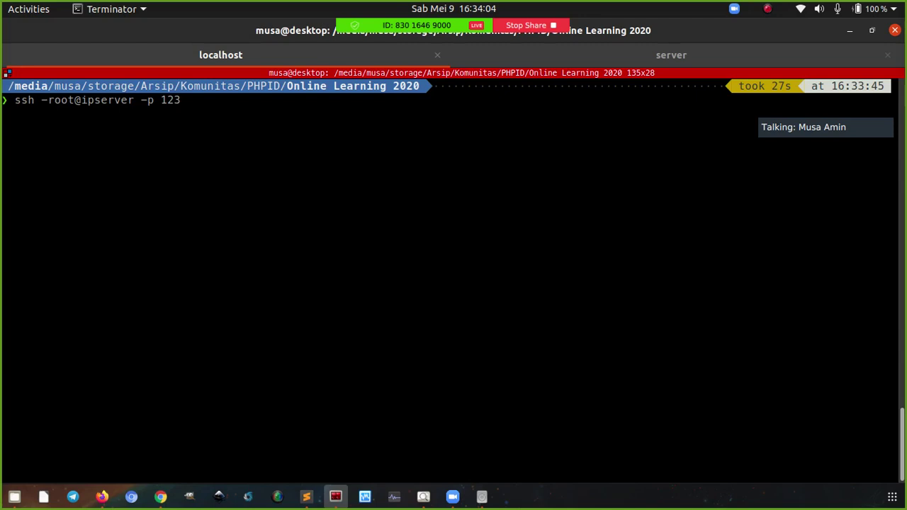
pyautogui.write('i ')
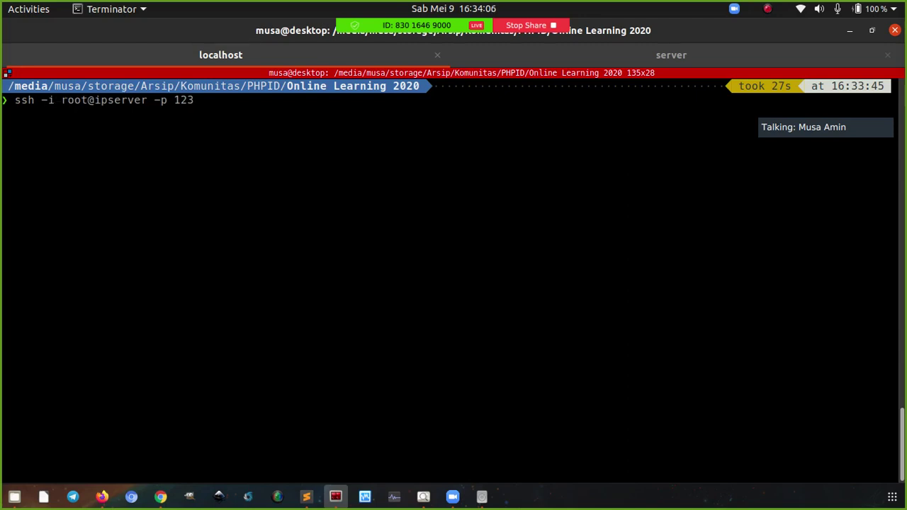
pyautogui.write('.ssh/')
pyautogui.press('BackSpace')
pyautogui.press('BackSpace')
pyautogui.press('BackSpace')
pyautogui.press('BackSpace')
pyautogui.press('BackSpace')
pyautogui.write('~/.ssh/')
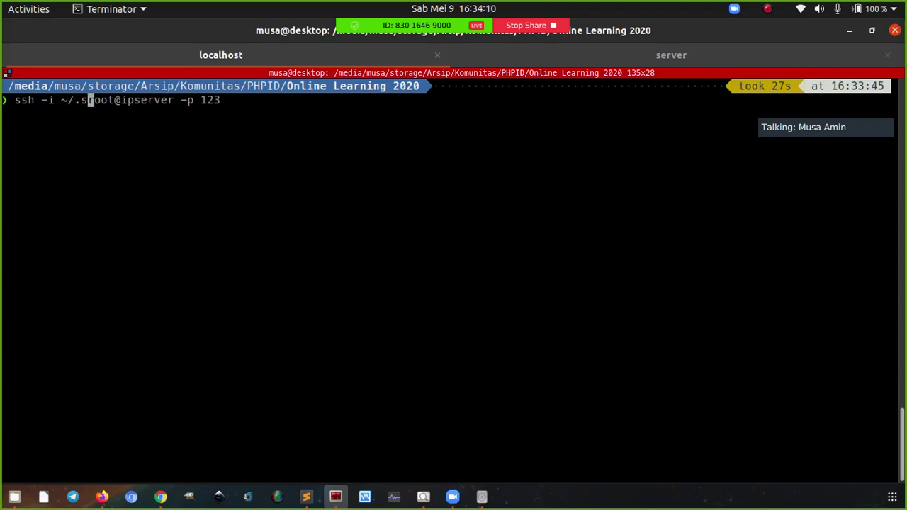
pyautogui.write('key-')
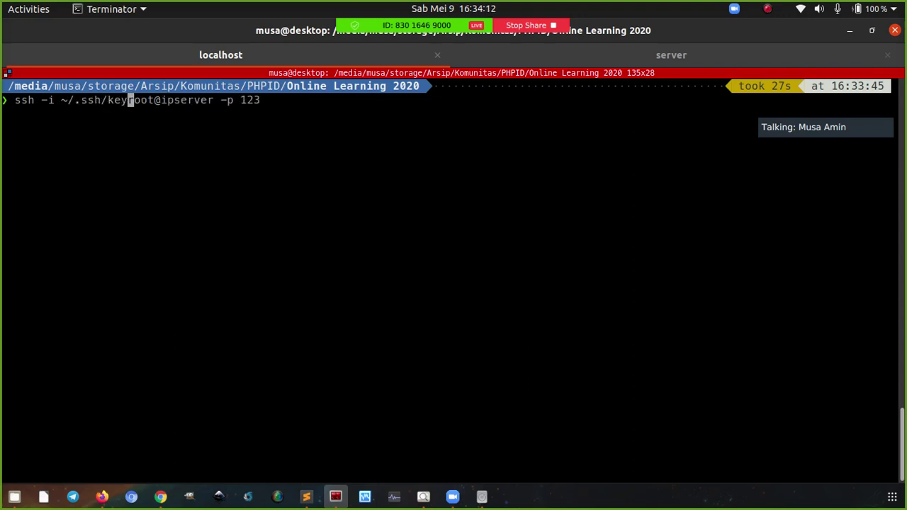
pyautogui.write('phpid')
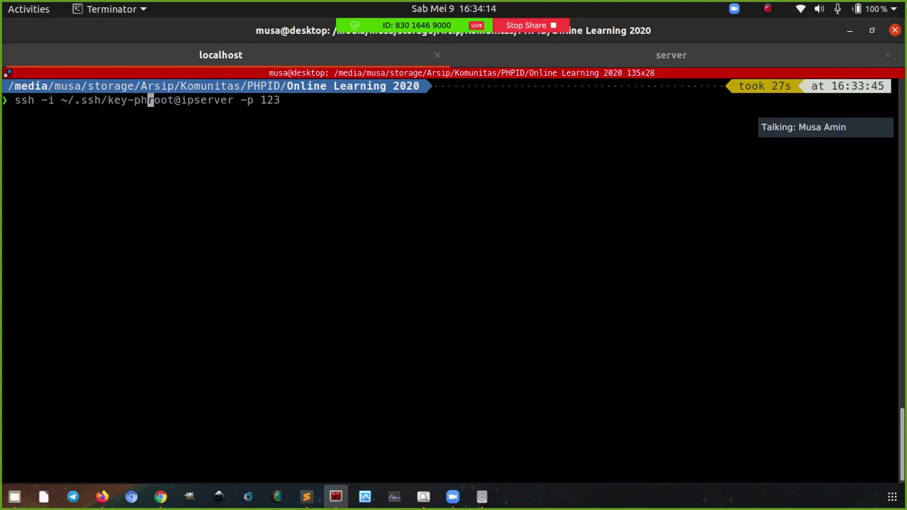
pyautogui.press('Right')
pyautogui.press('Right')
pyautogui.press('Right')
pyautogui.press('Right')
pyautogui.press('Right')
pyautogui.press('Right')
pyautogui.press('Right')
pyautogui.press('Right')
pyautogui.press('Right')
pyautogui.press('Right')
pyautogui.press('End')
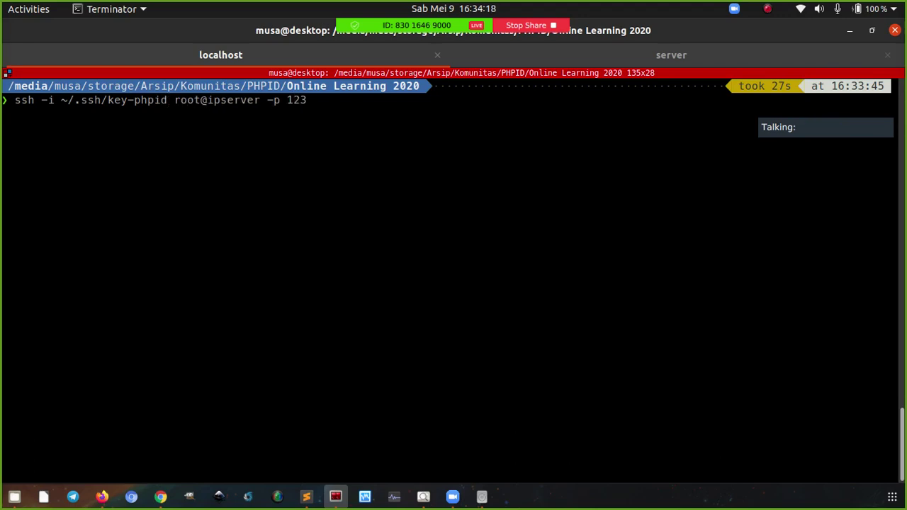
# Discard the example command and connect to the server with ssh phpid
pyautogui.hotkey('ctrl', 'u')
pyautogui.write('ssh')
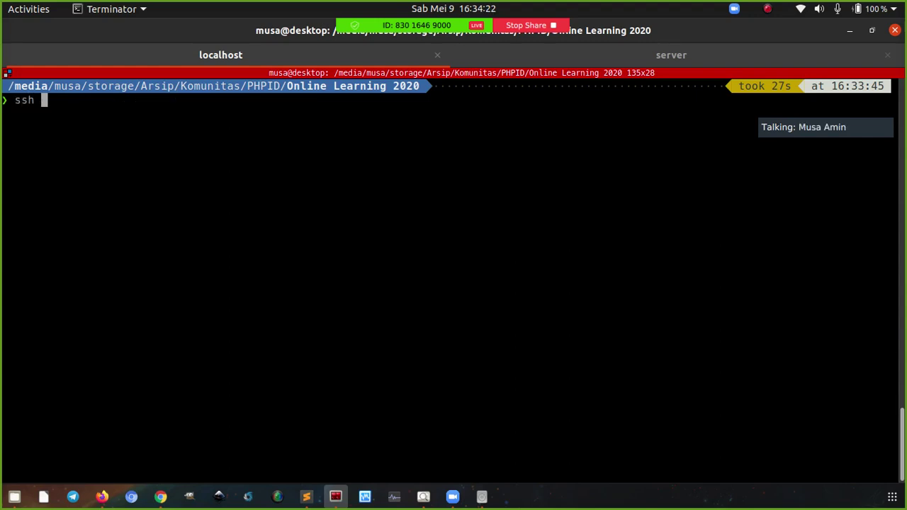
pyautogui.write(' phpid')
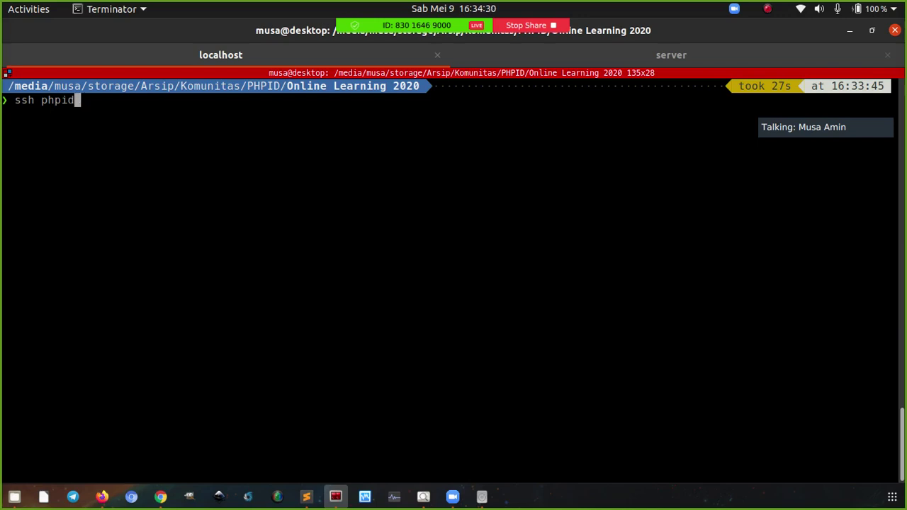
pyautogui.press('Return')
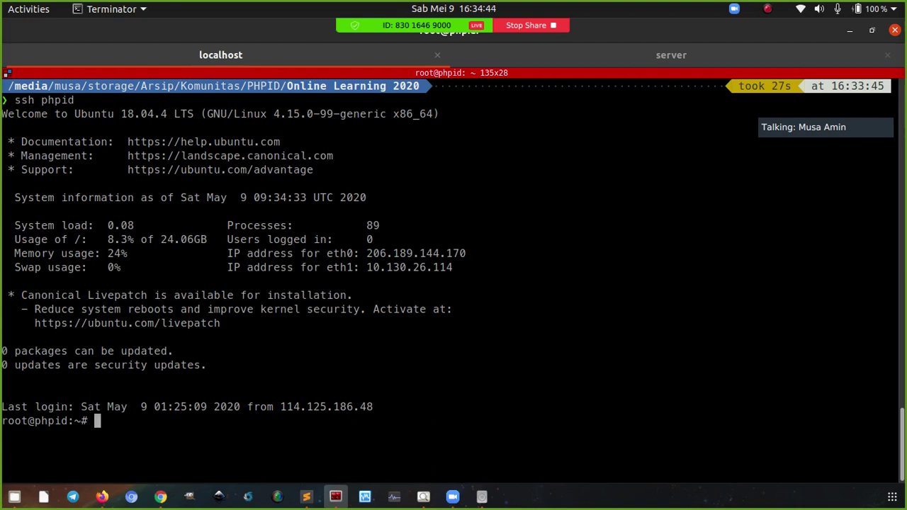
# Advance the slides to 03. DNS Records, then bring the DigitalOcean Lab project page forward
pyautogui.click(423, 496)
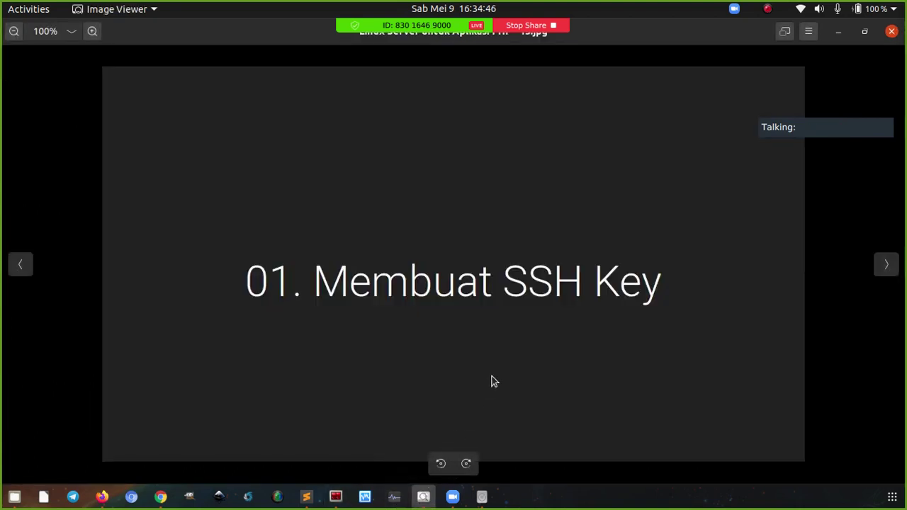
pyautogui.press('Right')
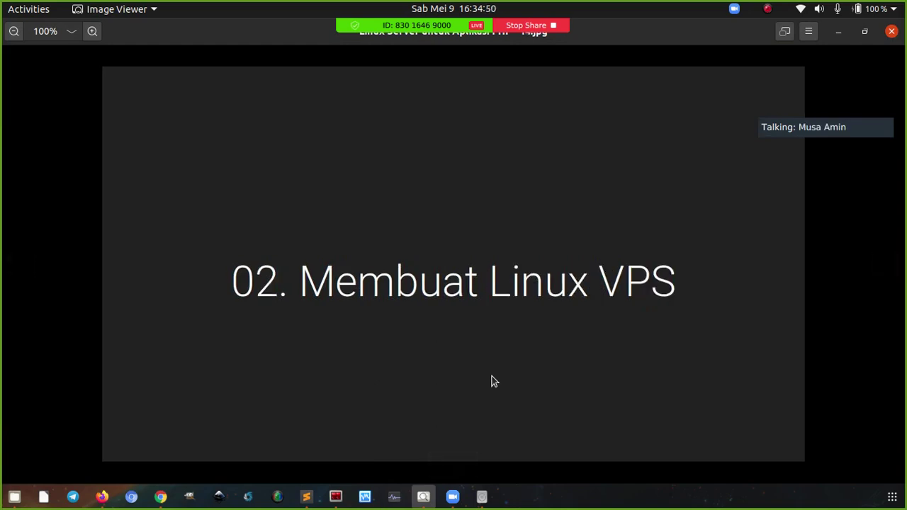
pyautogui.press('Right')
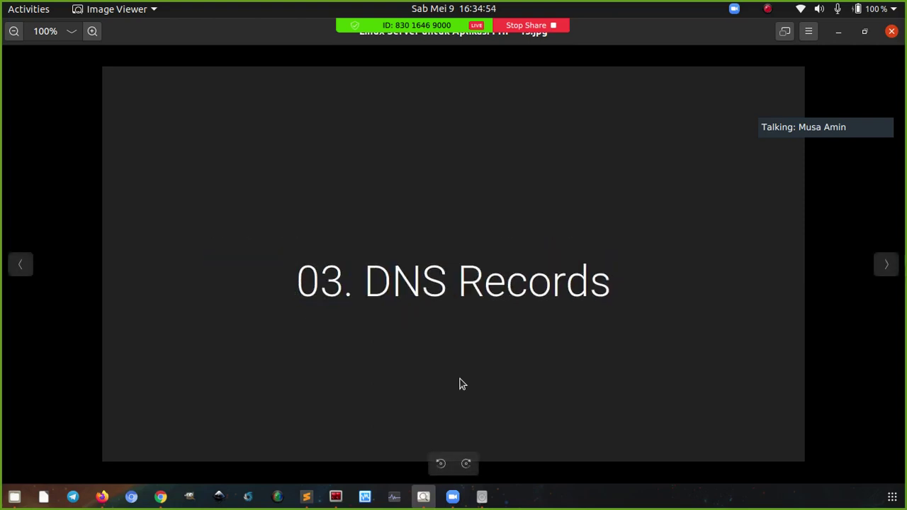
pyautogui.click(99, 497)
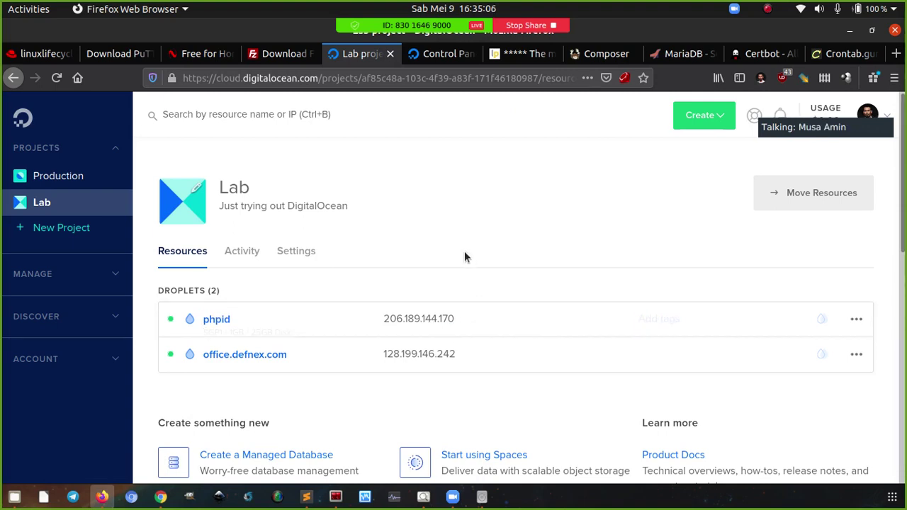
# Open the defnex.com DNS records and highlight the CNAME record type
pyautogui.click(438, 54)
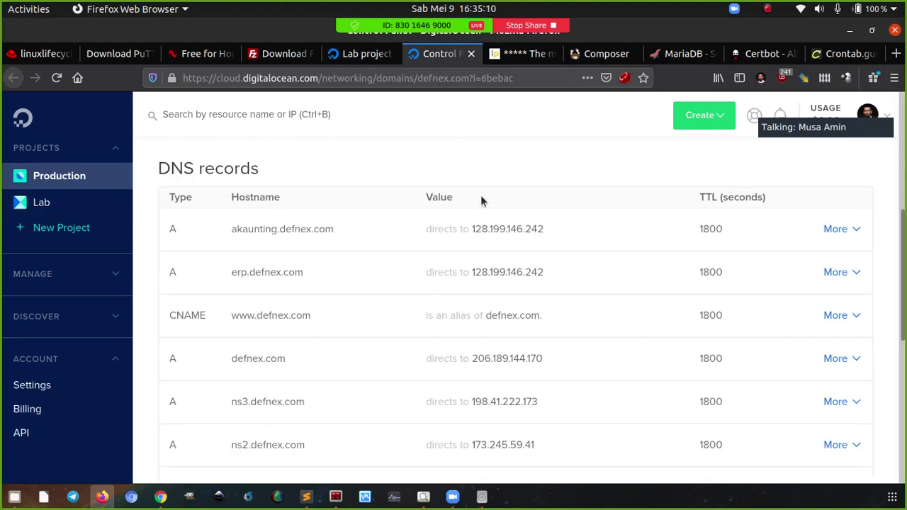
pyautogui.scroll(-4, 481, 201)
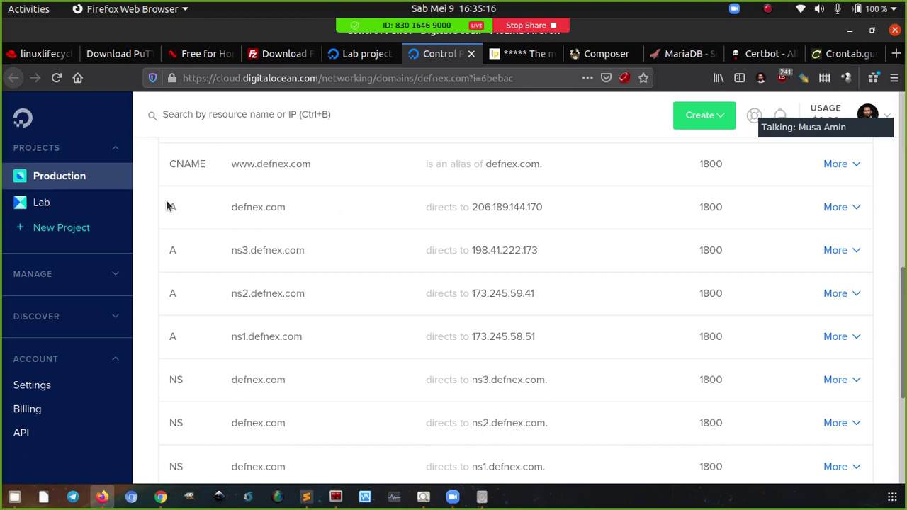
pyautogui.scroll(3, 309, 229)
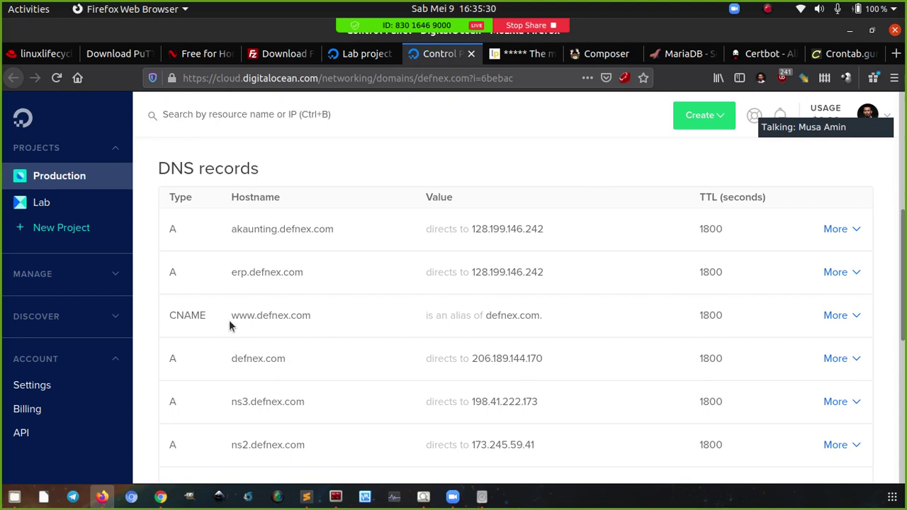
pyautogui.doubleClick(184, 315)
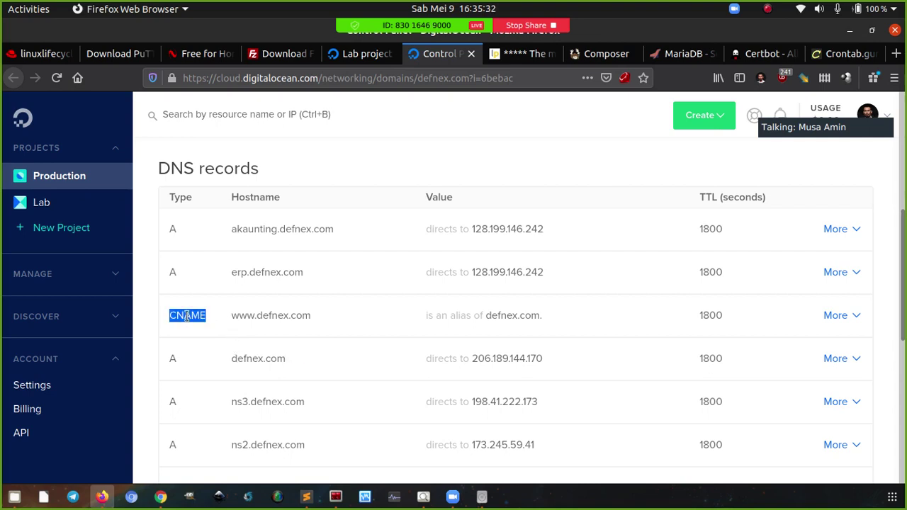
pyautogui.click(186, 317)
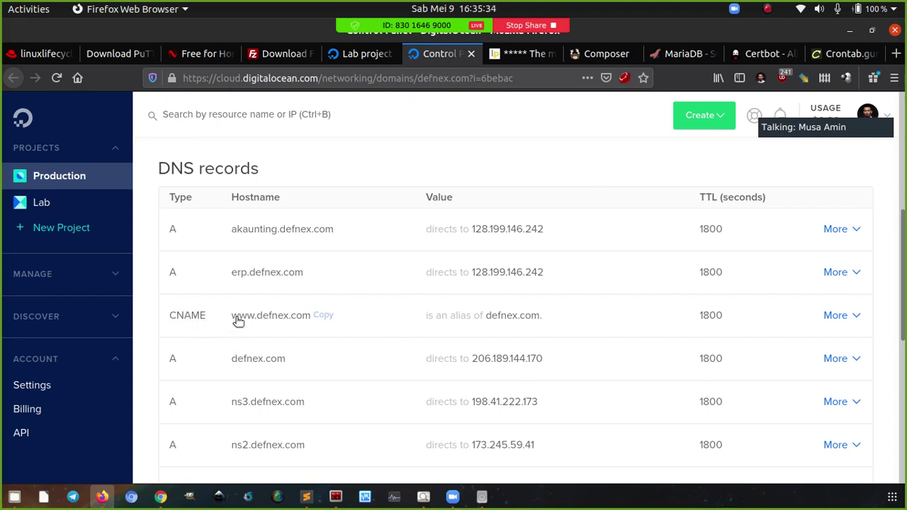
pyautogui.doubleClick(190, 317)
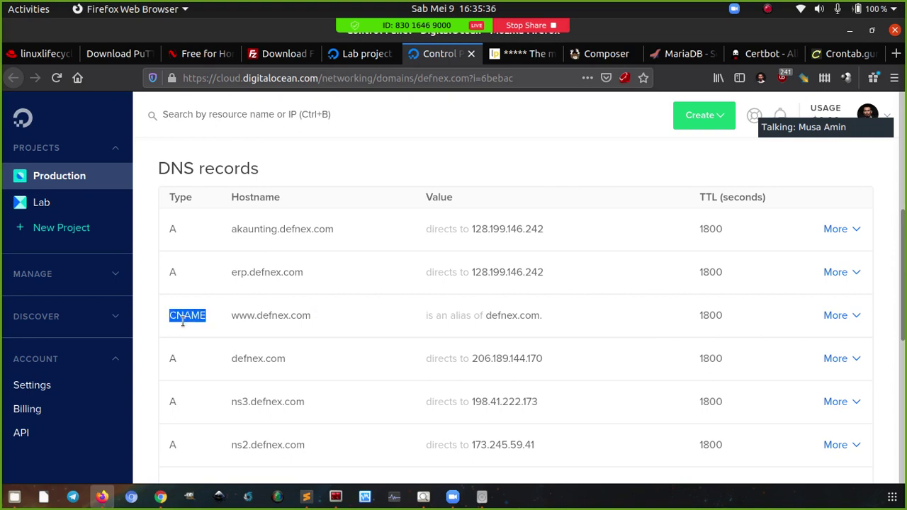
pyautogui.click(182, 321)
# Highlight the www CNAME and erp.defnex.com A record types, then return to the slides
pyautogui.scroll(1, 180, 342)
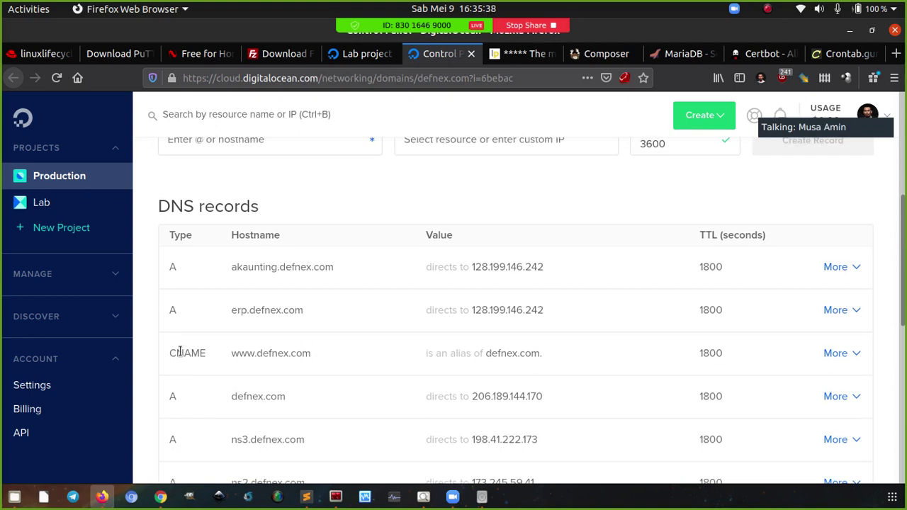
pyautogui.scroll(1, 180, 352)
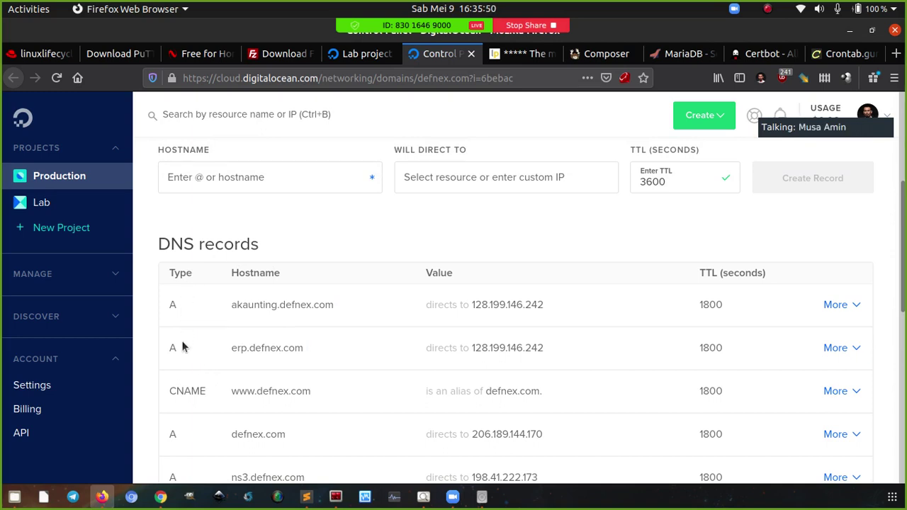
pyautogui.doubleClick(192, 391)
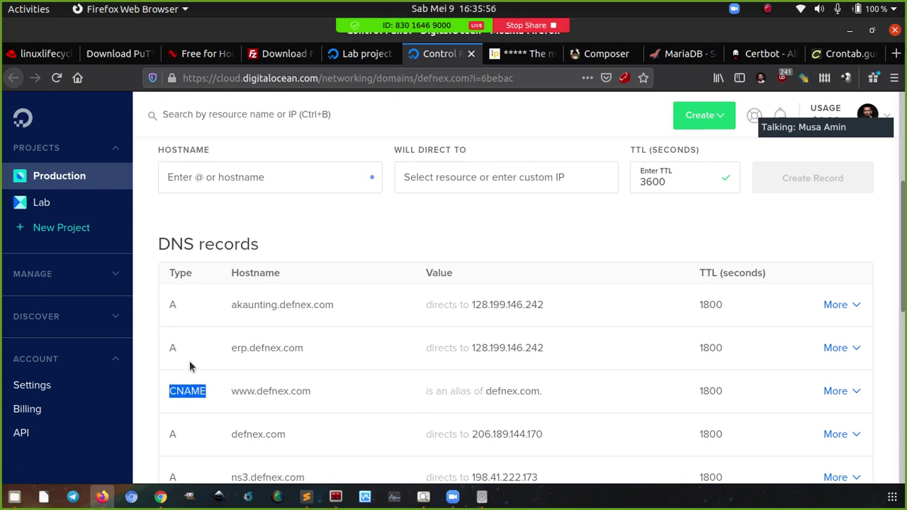
pyautogui.doubleClick(174, 347)
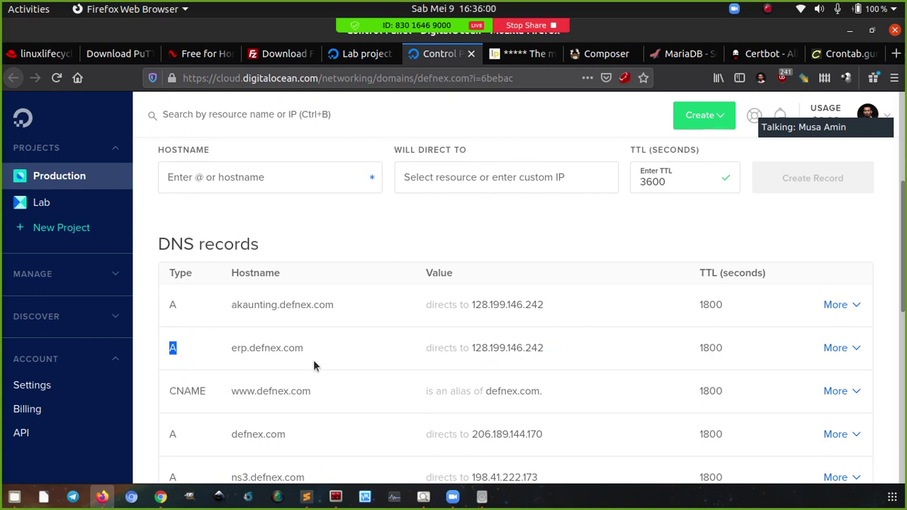
pyautogui.click(175, 349)
pyautogui.scroll(1, 202, 383)
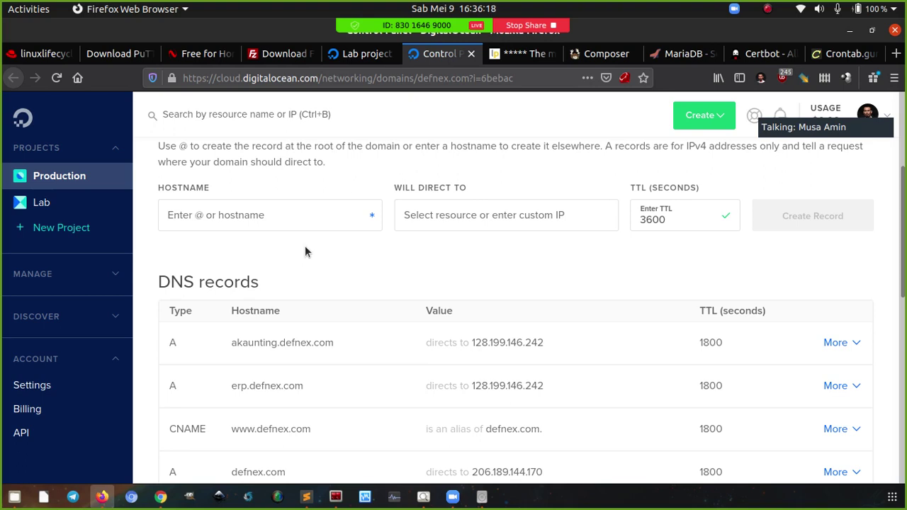
pyautogui.click(423, 497)
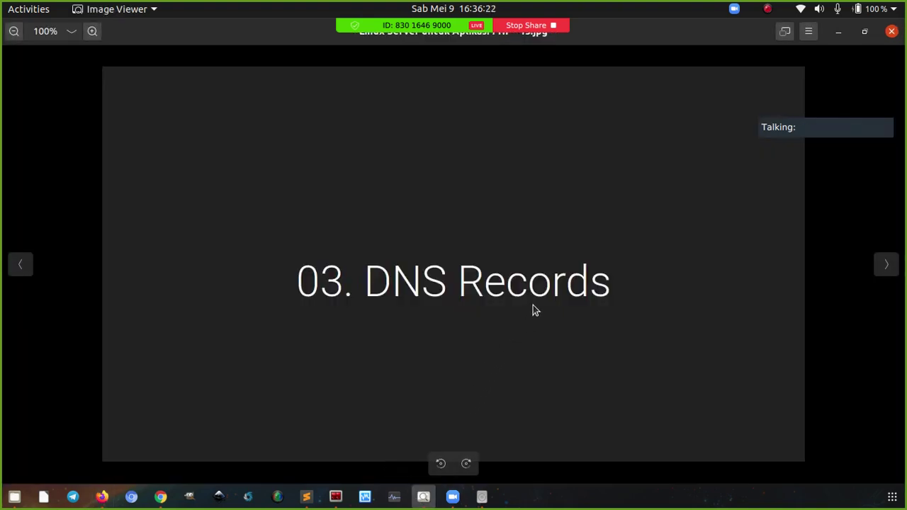
# Advance to the 04. Konfigurasi SSH Client dan SSH Server slide
pyautogui.press('Right')
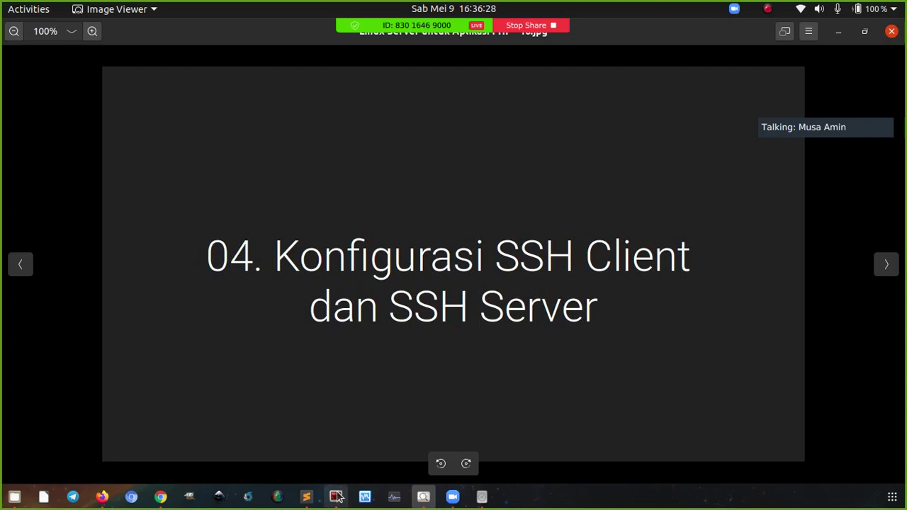
pyautogui.click(307, 496)
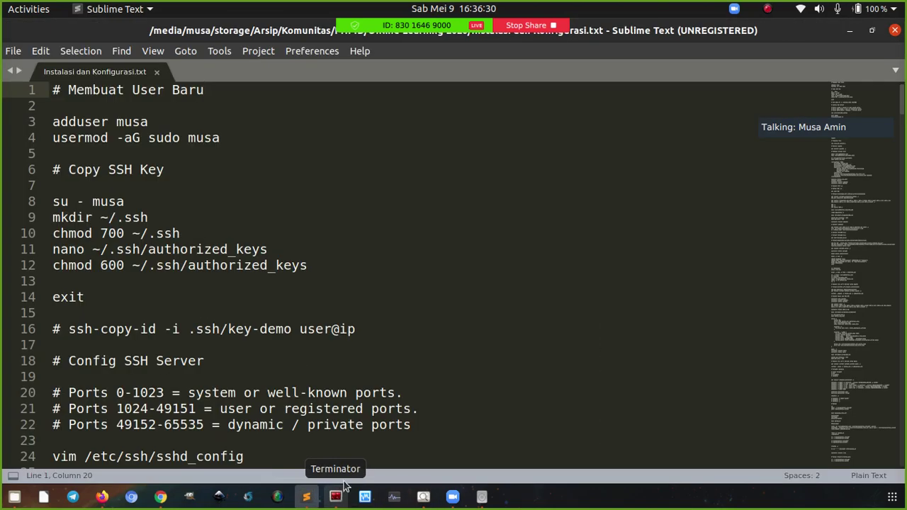
pyautogui.click(343, 490)
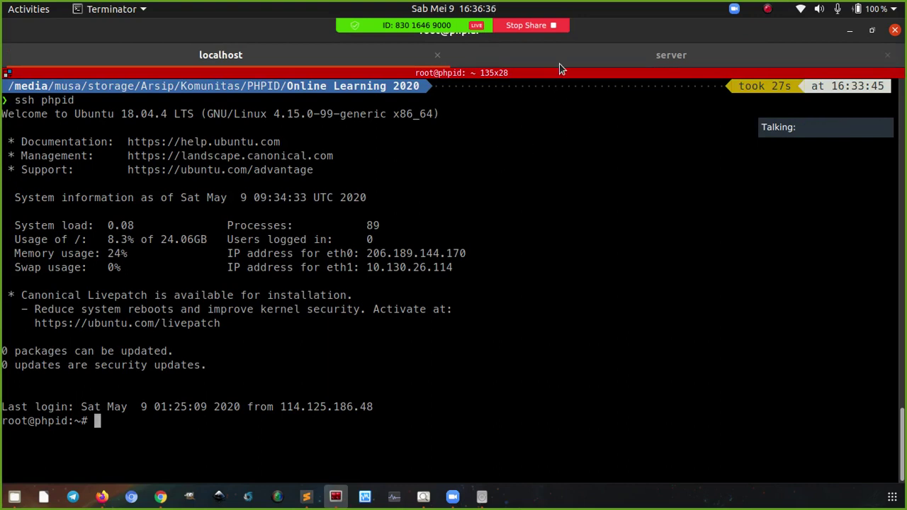
pyautogui.click(595, 46)
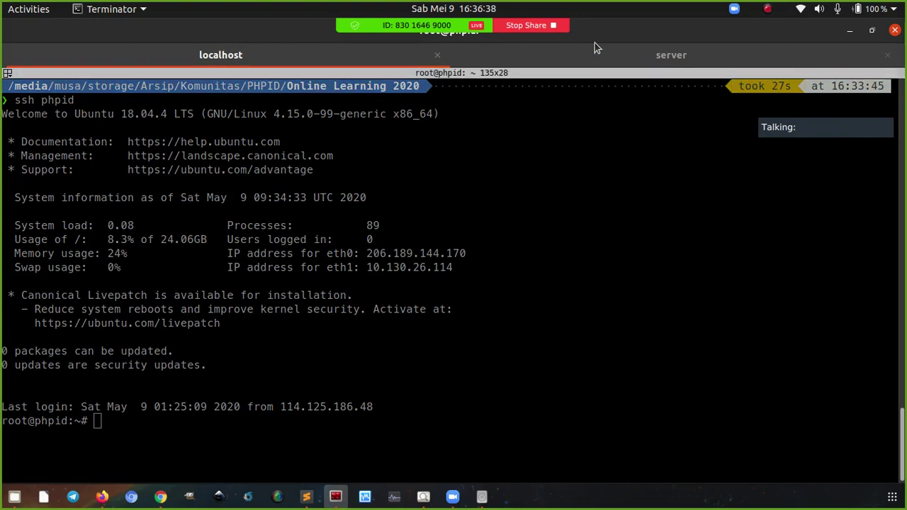
# Tile the server terminal on the right and the notes on the left, then clear the terminal
pyautogui.press('super')
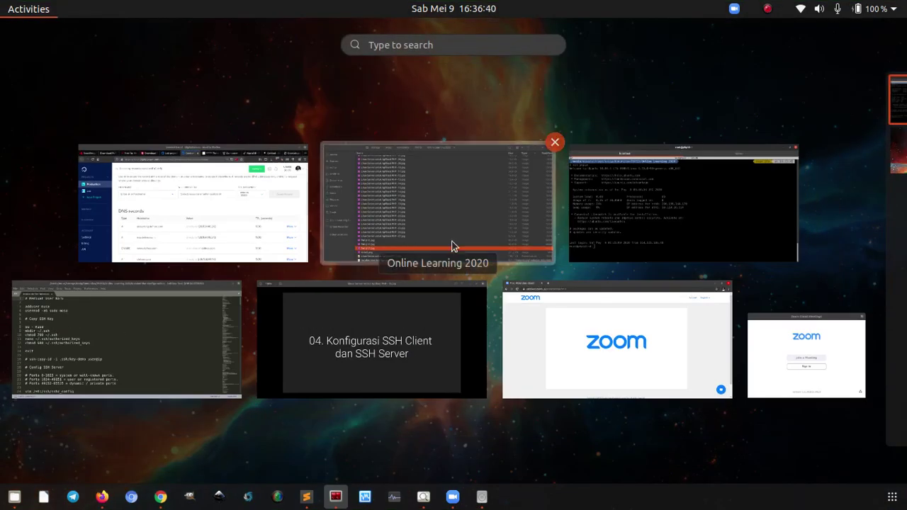
pyautogui.click(685, 216)
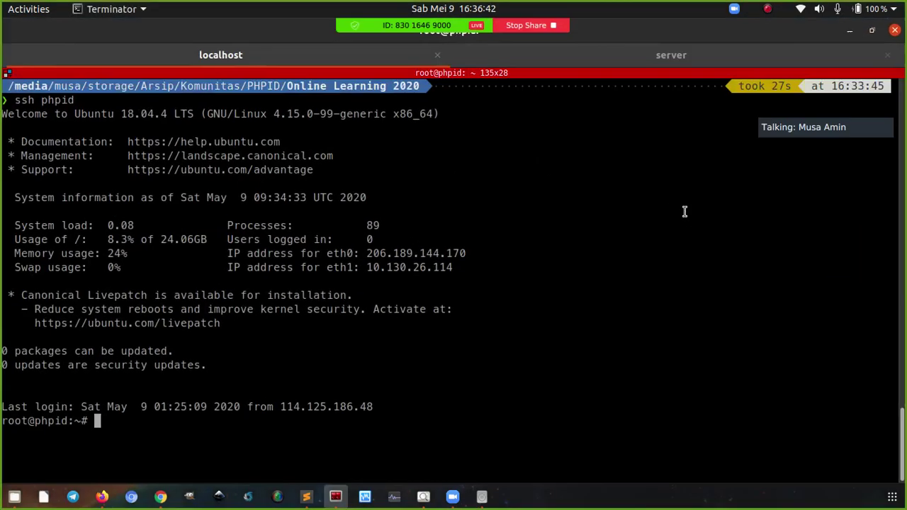
pyautogui.press('super+Right')
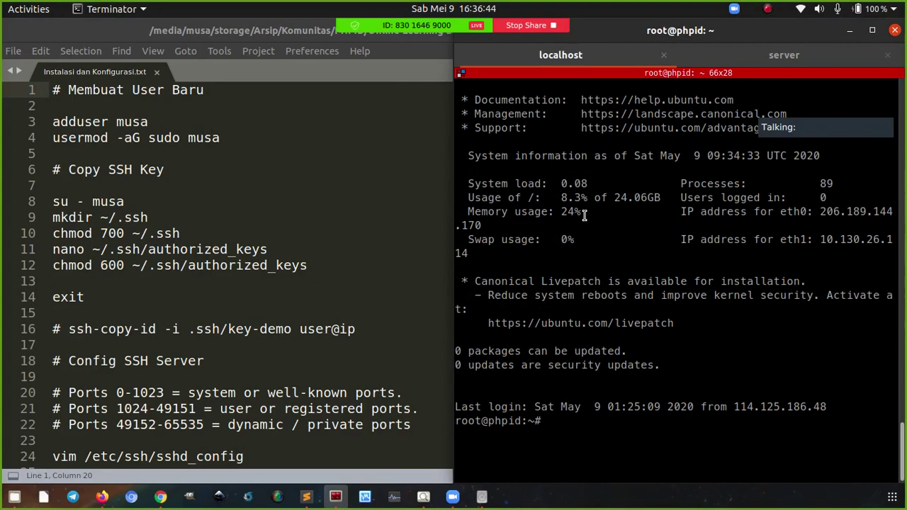
pyautogui.click(371, 152)
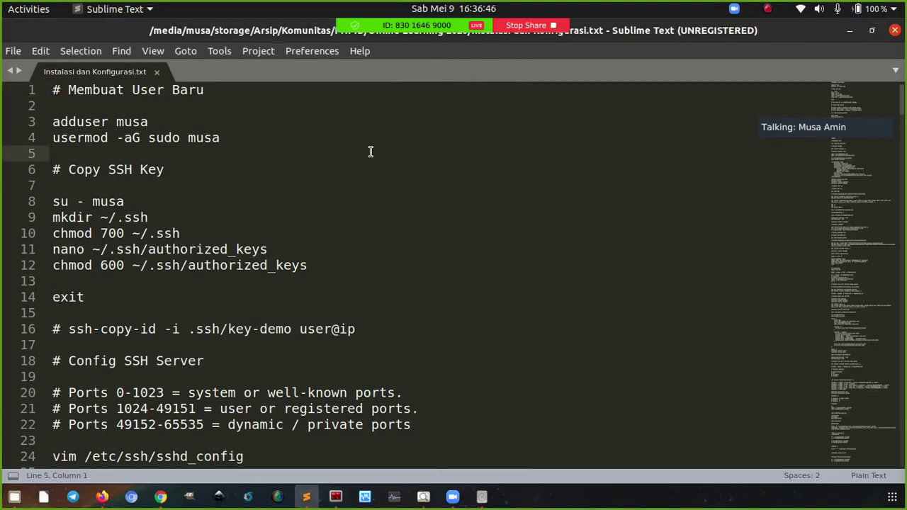
pyautogui.press('super+Left')
pyautogui.click(673, 198)
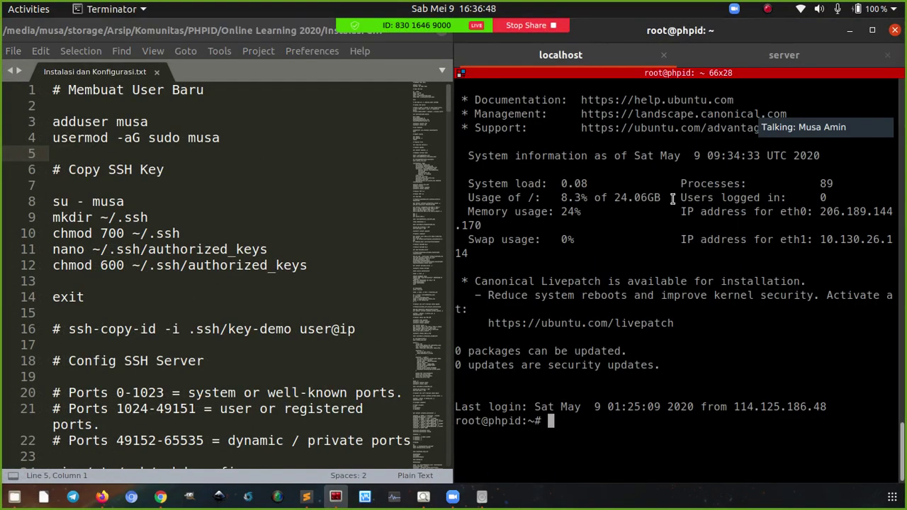
pyautogui.hotkey('ctrl', 'l')
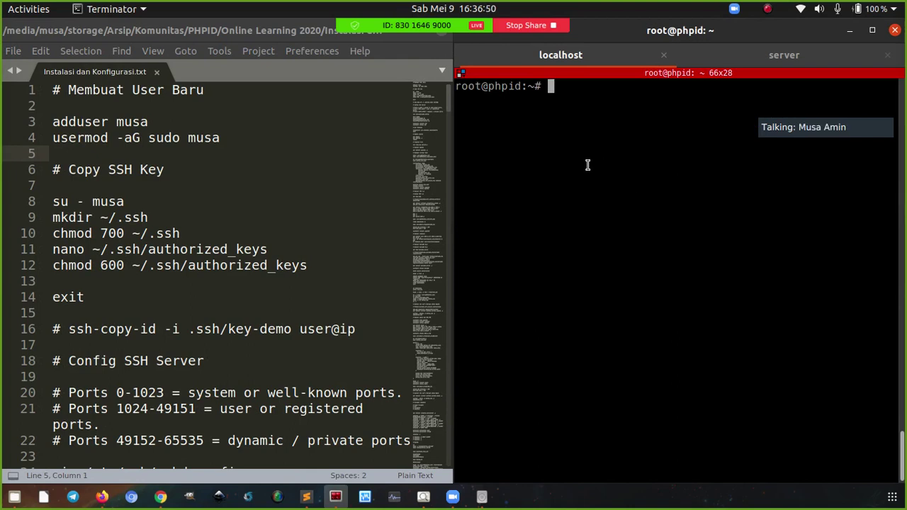
pyautogui.hotkey('alt', 'Tab')
pyautogui.click(263, 139)
pyautogui.click(475, 106)
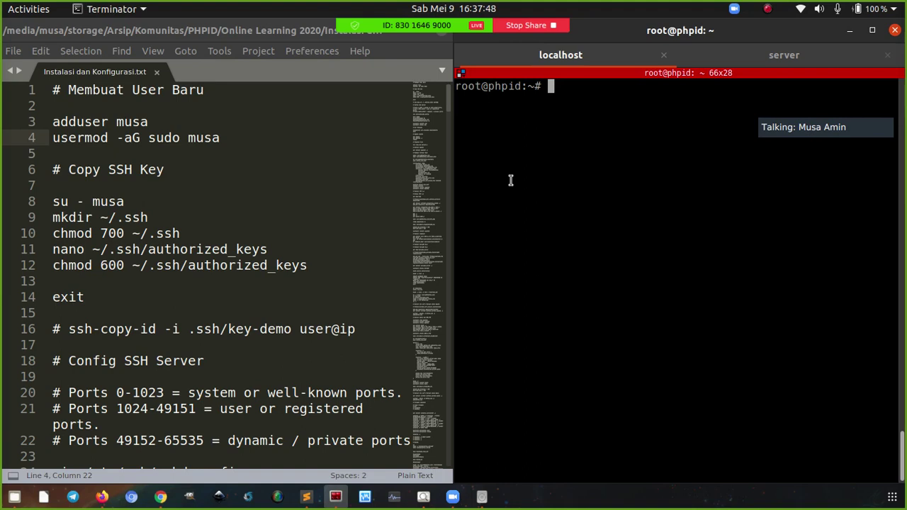
# Create the new user account with the copied adduser command, accepting default details
pyautogui.click(187, 122)
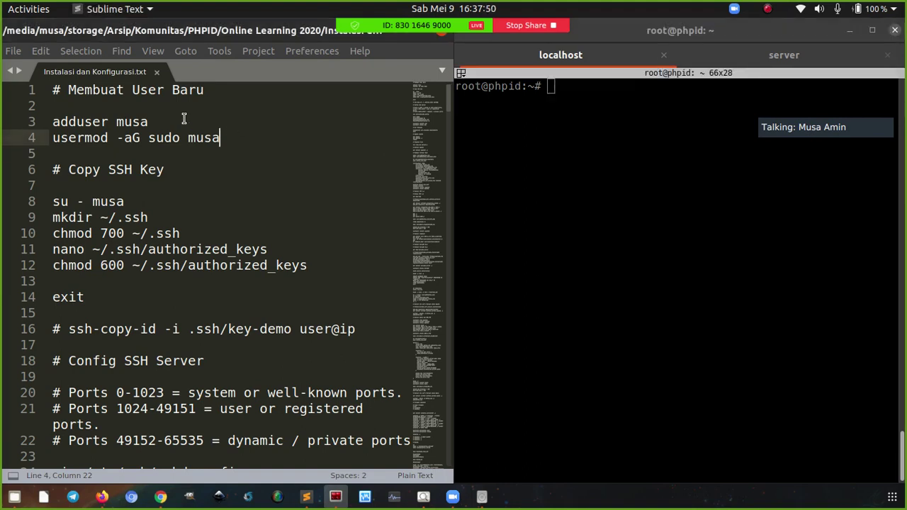
pyautogui.hotkey('ctrl', 'c')
pyautogui.click(500, 152)
pyautogui.rightClick(554, 150)
pyautogui.click(574, 181)
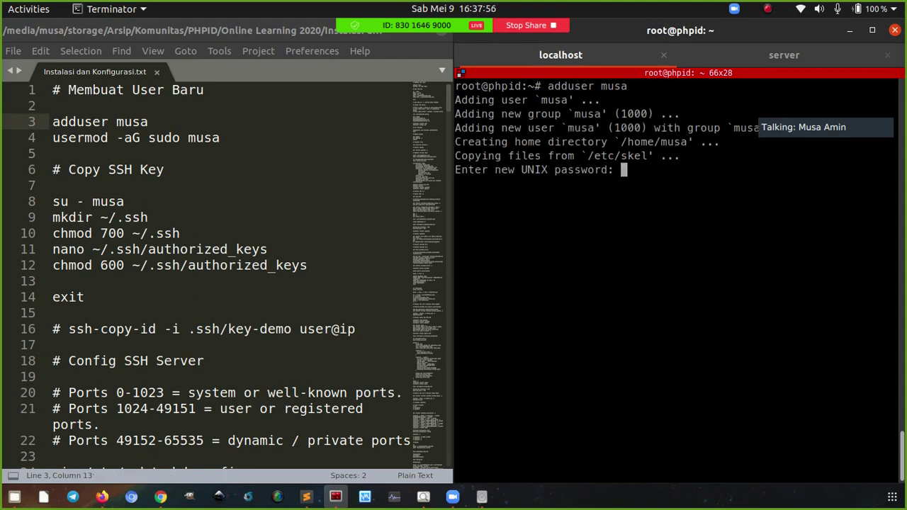
pyautogui.press('Return')
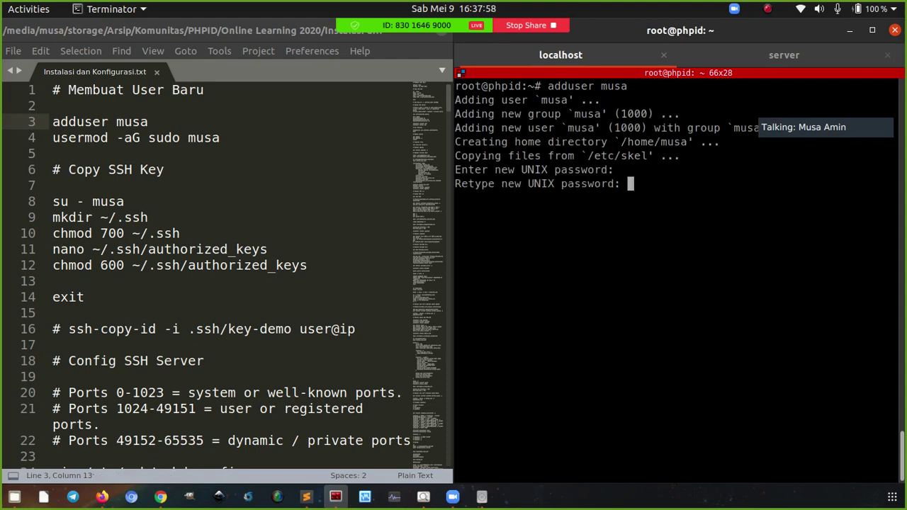
pyautogui.press('Return')
pyautogui.press('Return')
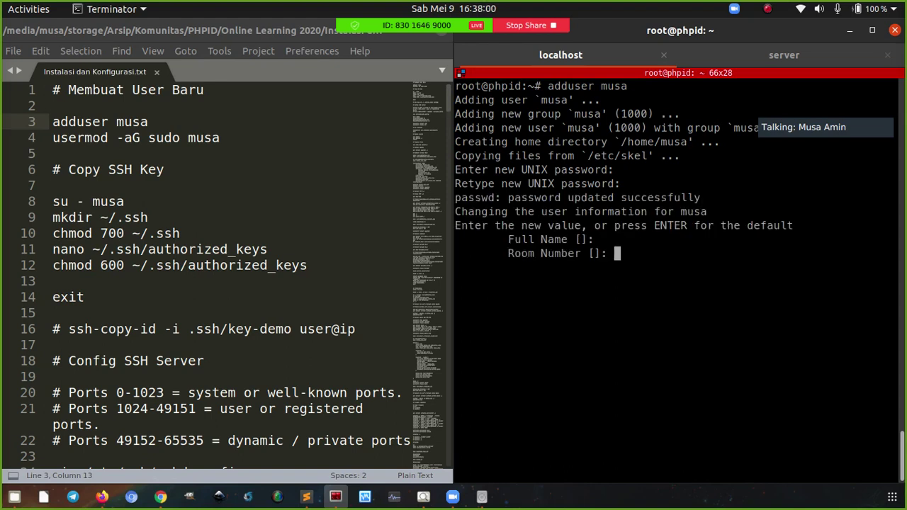
pyautogui.press('Return')
pyautogui.press('Return')
pyautogui.press('Return')
pyautogui.press('Return')
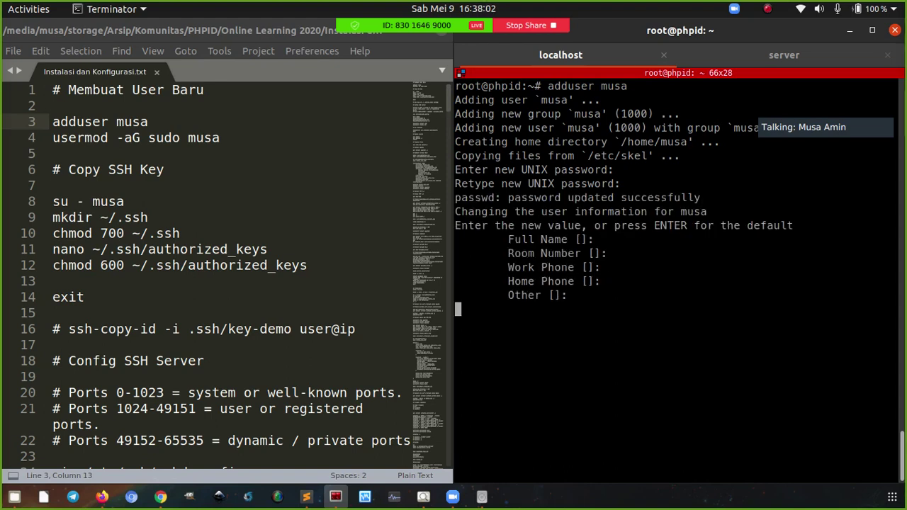
pyautogui.write('y')
pyautogui.press('Return')
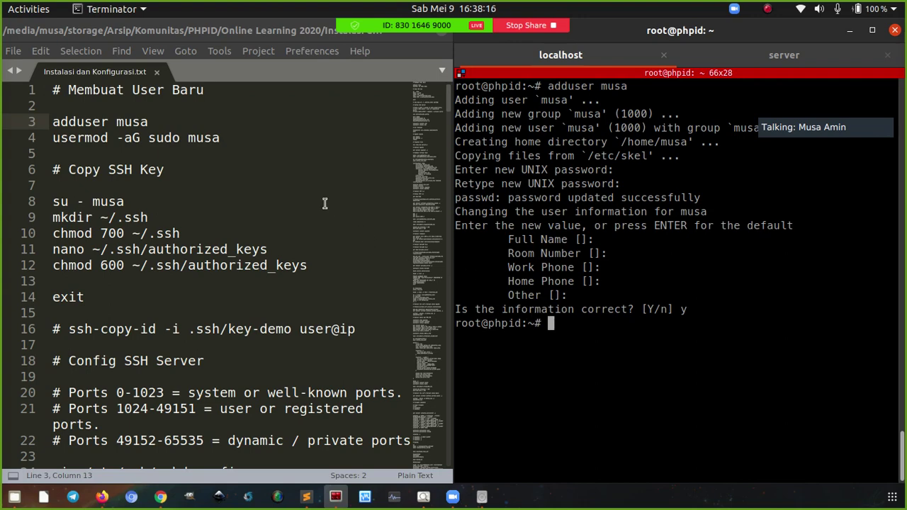
# Add the new user to the sudo group with usermod -aG sudo, then clear the terminal
pyautogui.click(232, 137)
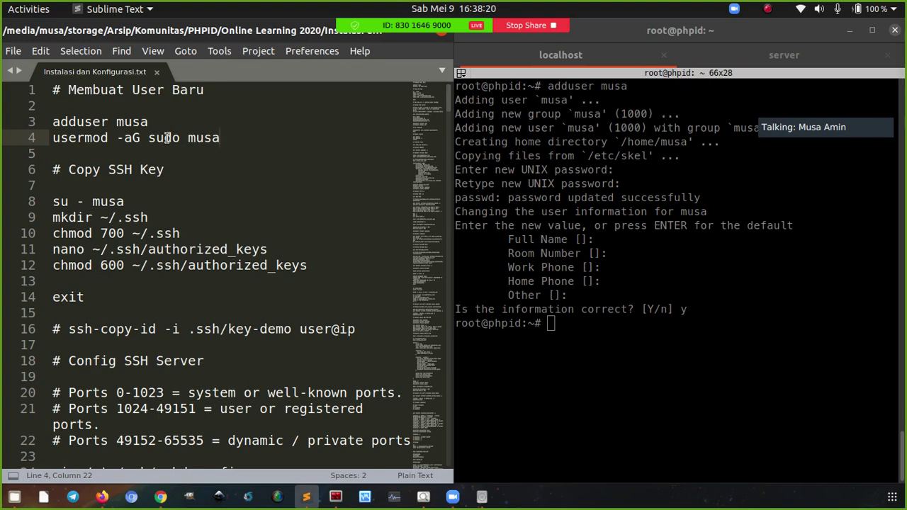
pyautogui.doubleClick(164, 138)
pyautogui.click(220, 138)
pyautogui.click(169, 139)
pyautogui.doubleClick(168, 139)
pyautogui.click(221, 139)
pyautogui.hotkey('ctrl', 'c')
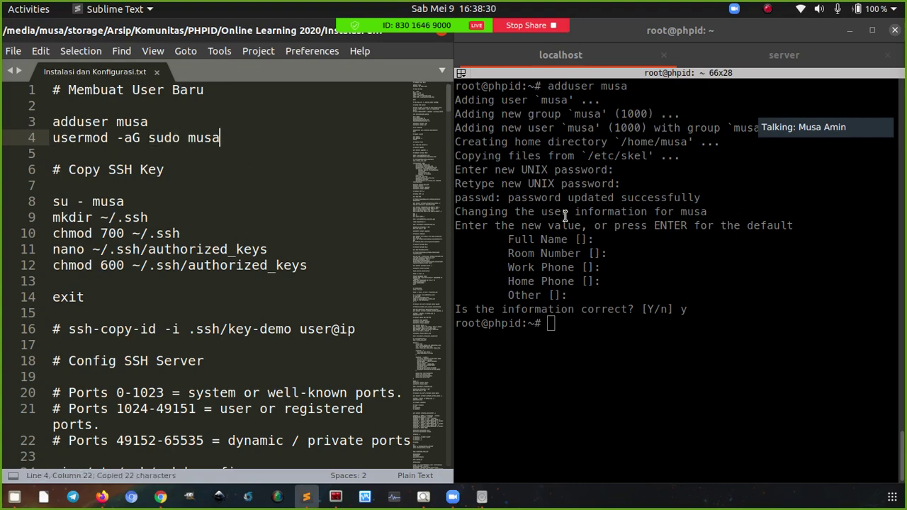
pyautogui.click(579, 193)
pyautogui.rightClick(579, 193)
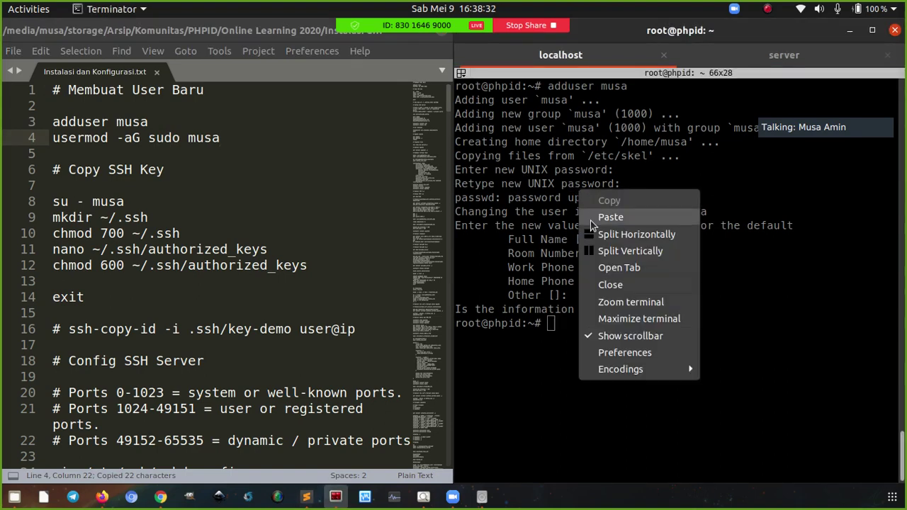
pyautogui.click(610, 217)
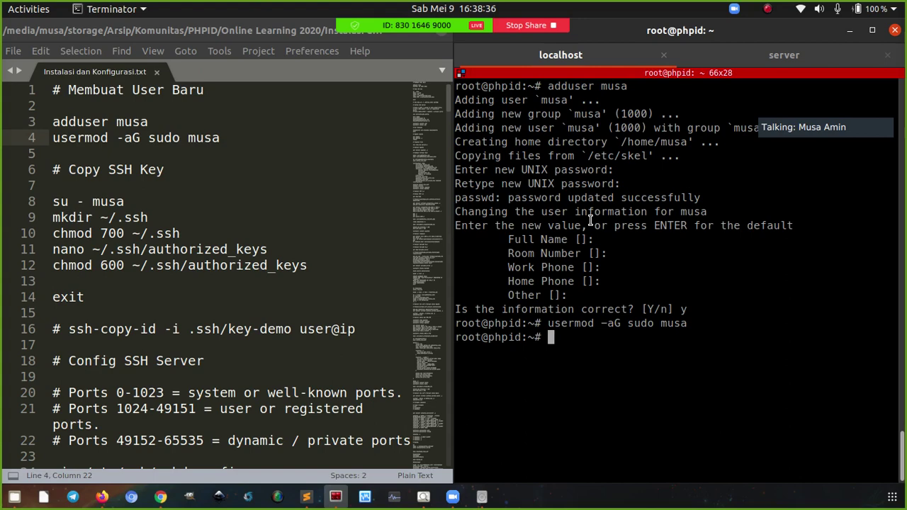
pyautogui.hotkey('ctrl', 'l')
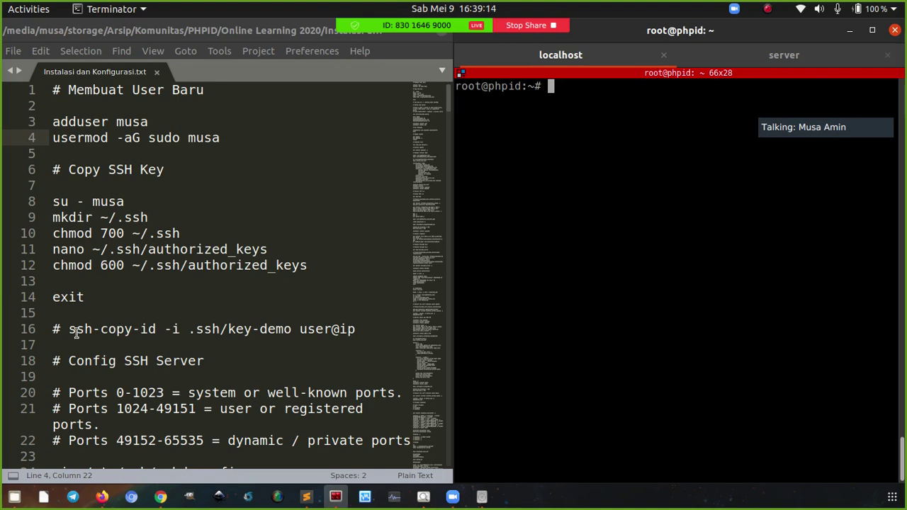
pyautogui.moveTo(69, 331); pyautogui.dragTo(196, 330)
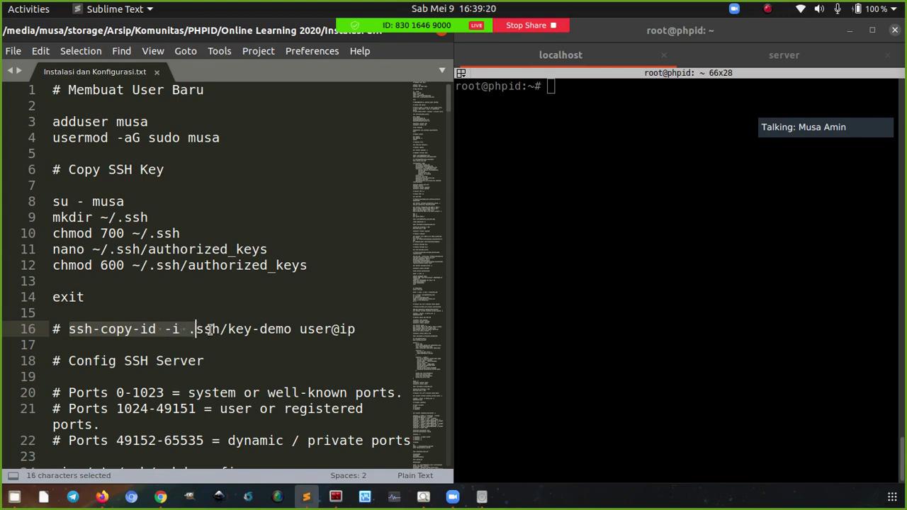
pyautogui.click(287, 329)
pyautogui.moveTo(307, 329); pyautogui.dragTo(354, 329)
pyautogui.moveTo(357, 329); pyautogui.dragTo(169, 329)
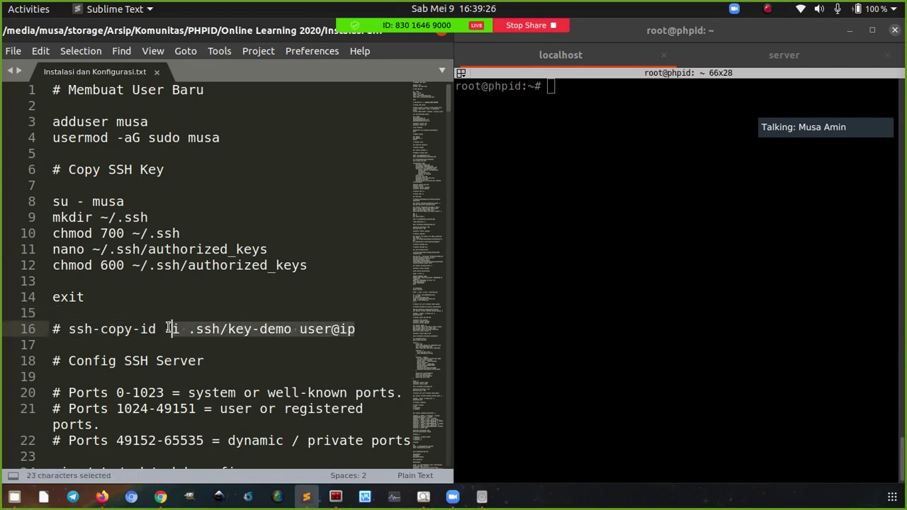
pyautogui.click(167, 329)
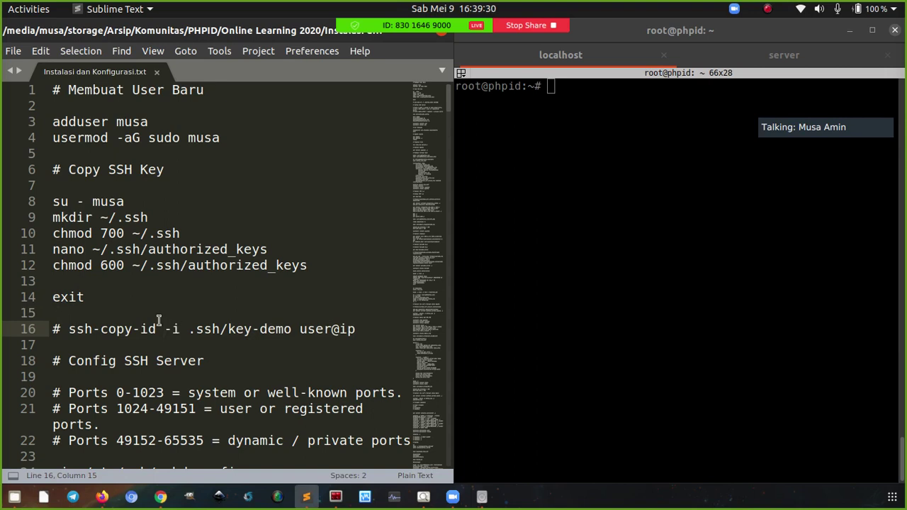
pyautogui.click(153, 201)
pyautogui.click(582, 185)
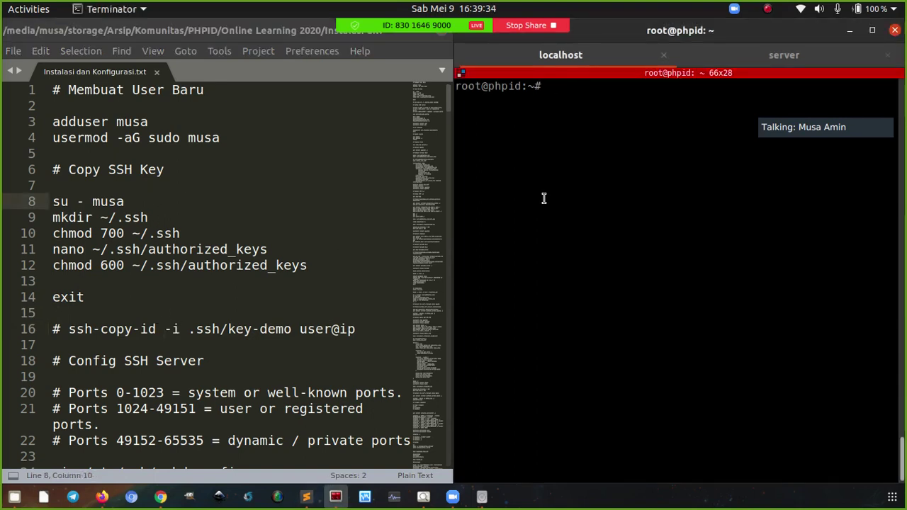
# Switch to the new user with su and paste notes lines 10–12, quitting nano without saving
pyautogui.write('su - musa')
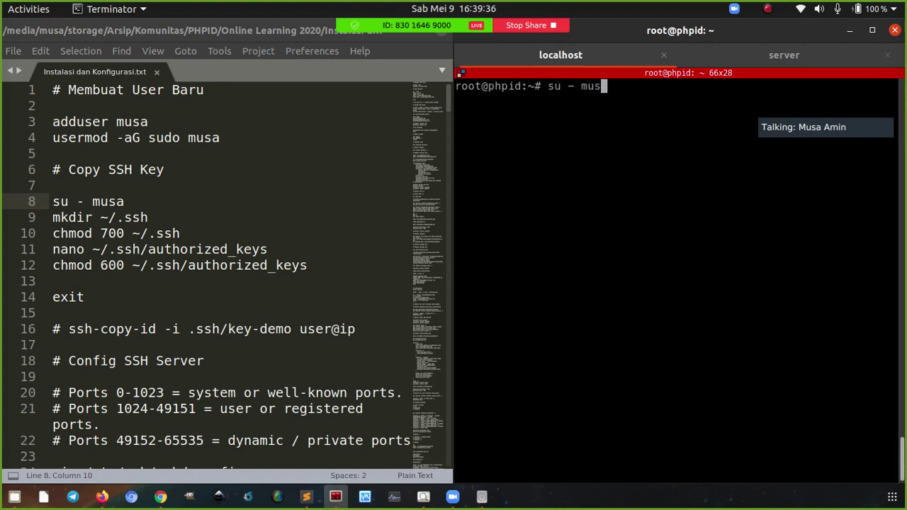
pyautogui.press('Return')
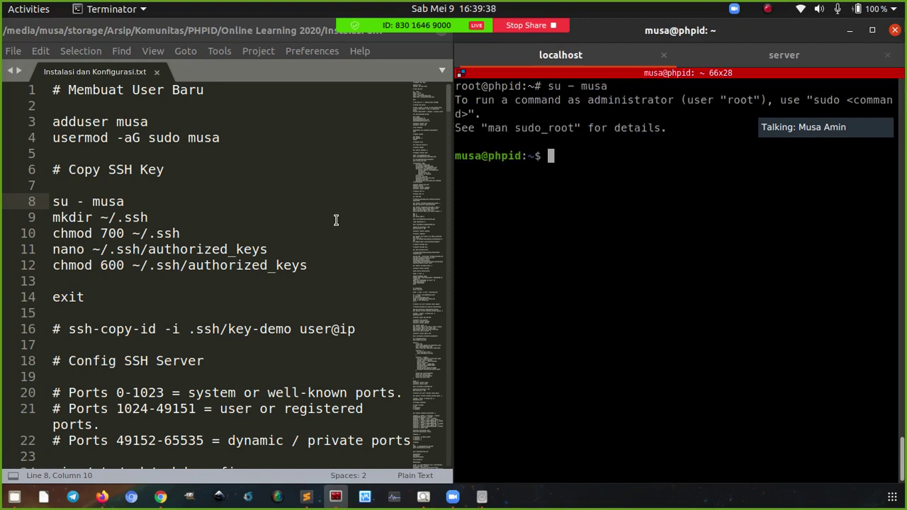
pyautogui.click(226, 221)
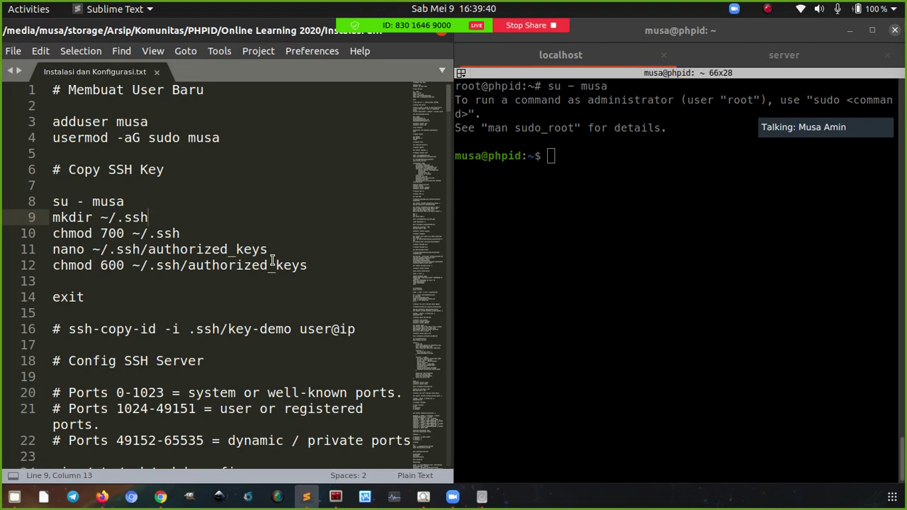
pyautogui.moveTo(311, 266); pyautogui.dragTo(40, 236)
pyautogui.hotkey('ctrl', 'c')
pyautogui.click(95, 217)
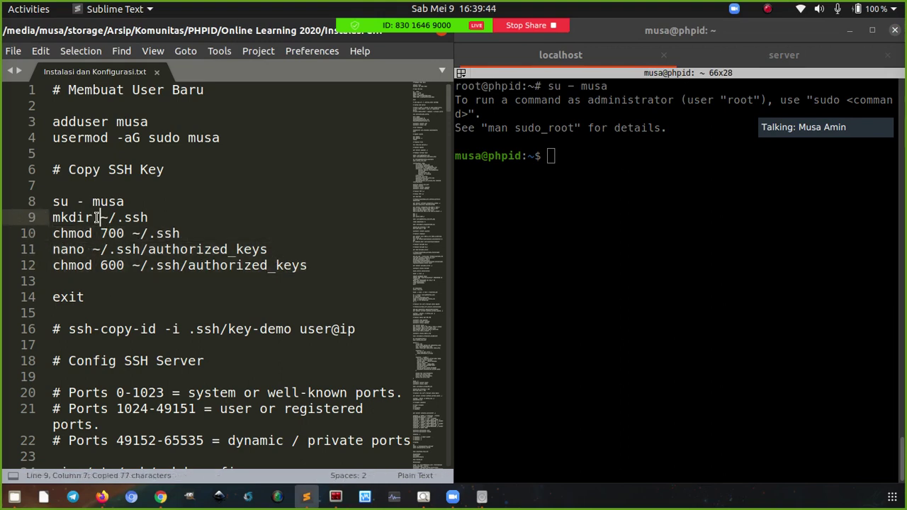
pyautogui.click(121, 219)
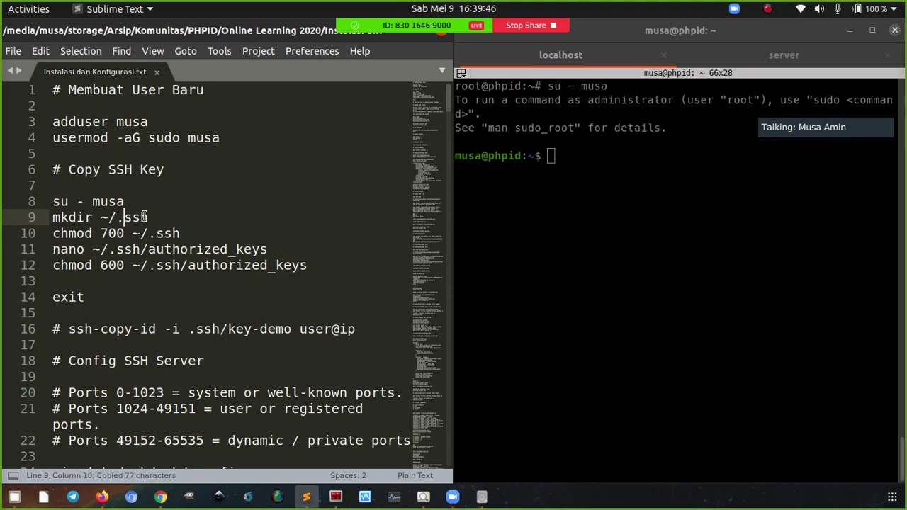
pyautogui.click(99, 233)
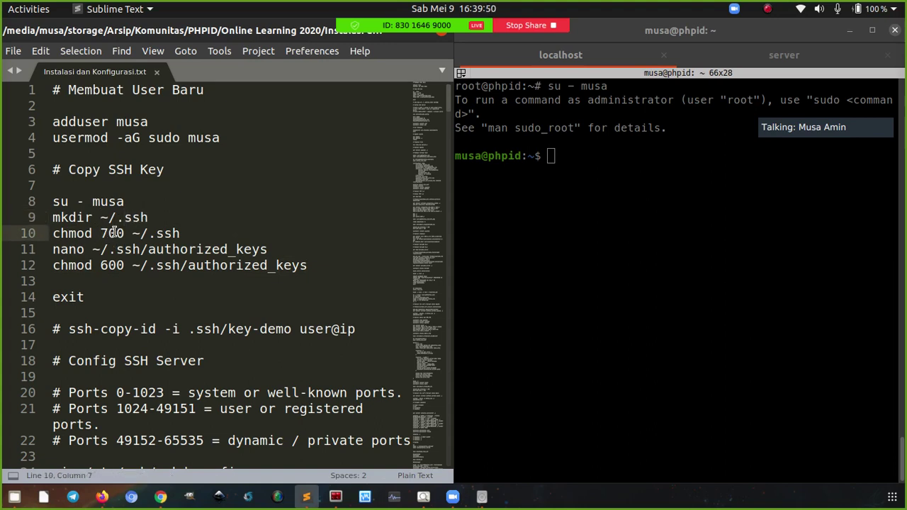
pyautogui.click(116, 266)
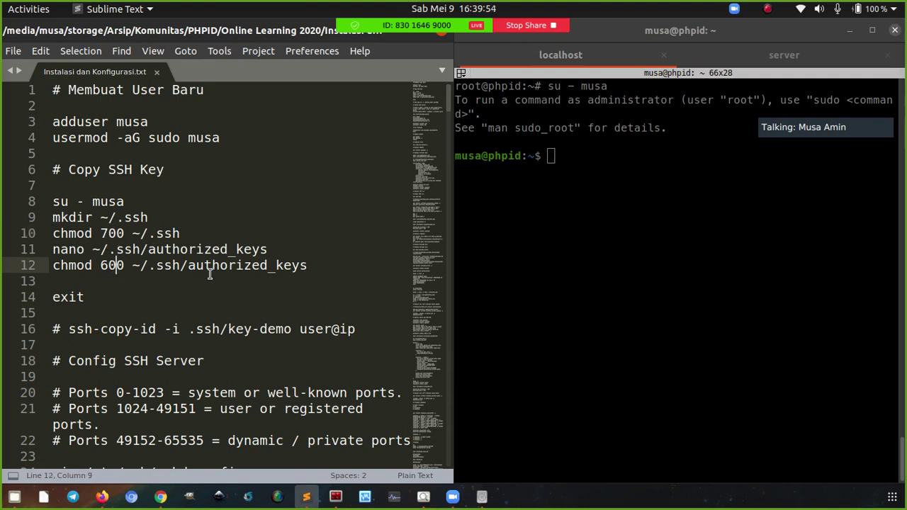
pyautogui.click(509, 201)
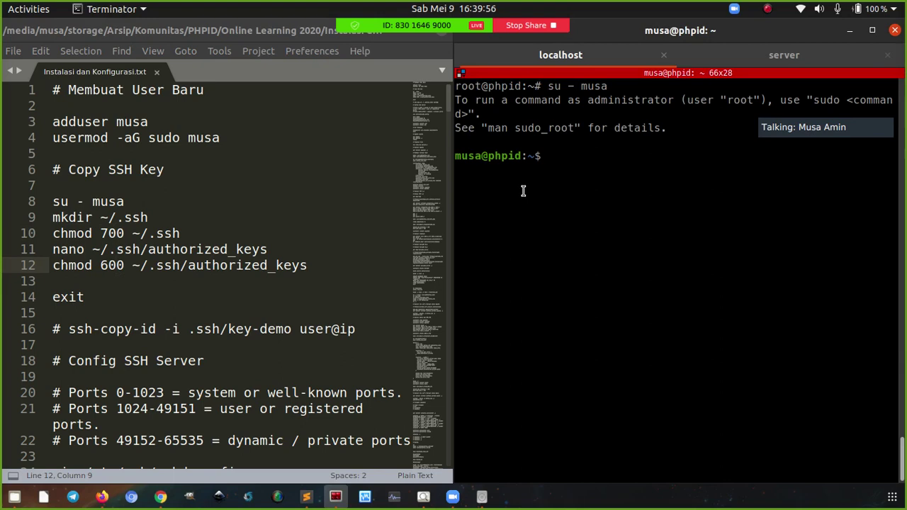
pyautogui.rightClick(523, 191)
pyautogui.click(558, 219)
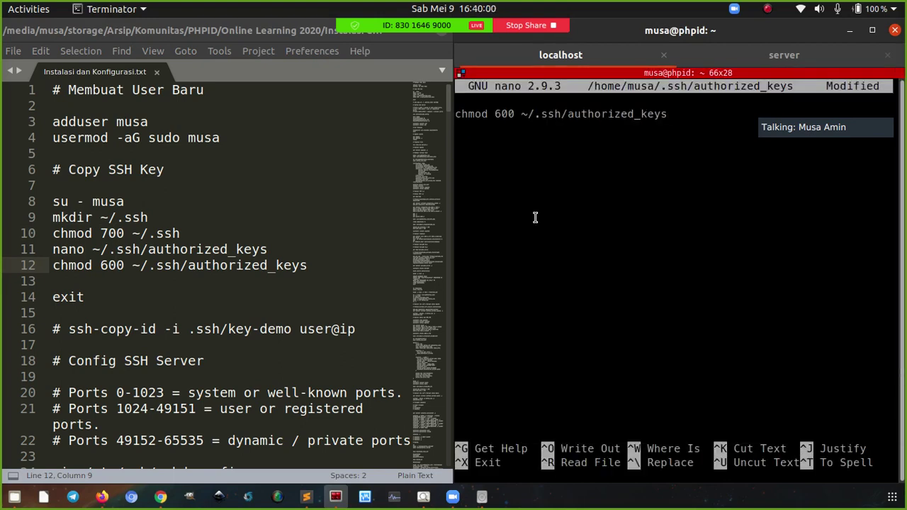
pyautogui.hotkey('ctrl', 'k')
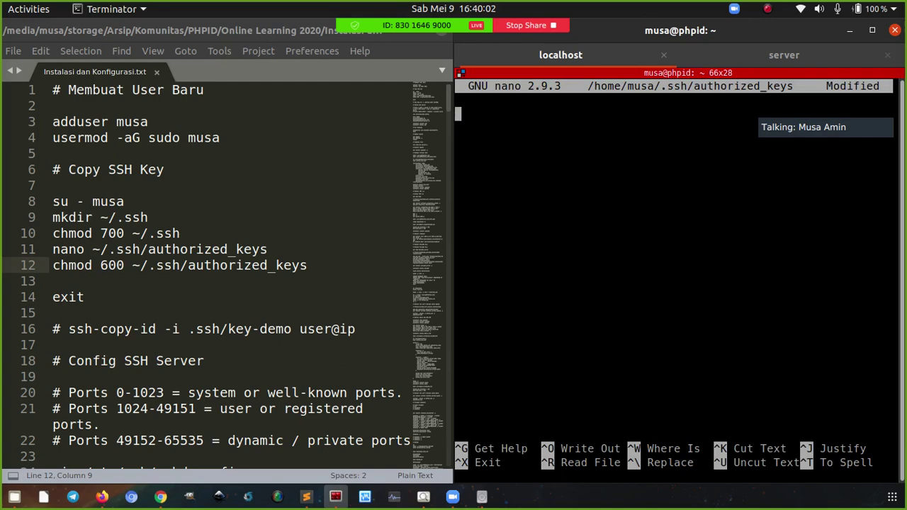
pyautogui.hotkey('ctrl', 'x')
pyautogui.press('n')
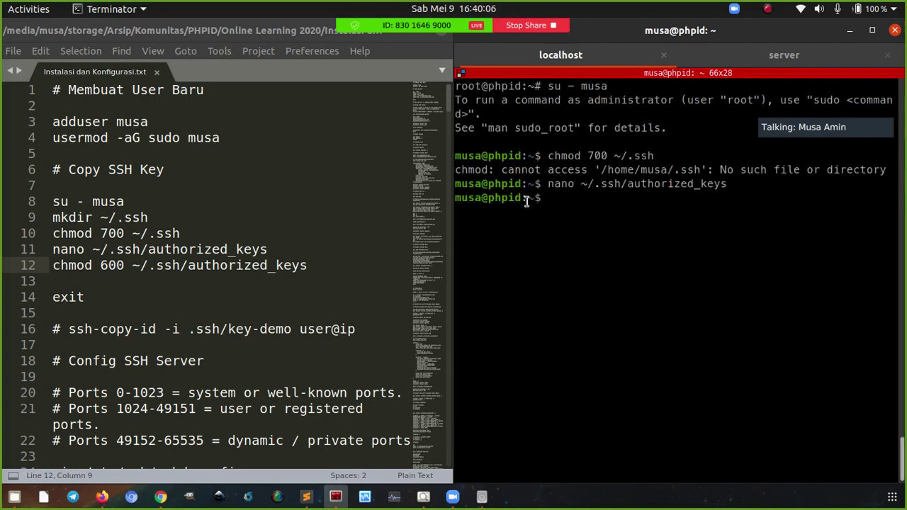
# Paste lines 9–12 to create ~/.ssh with mode 700, then reopen an empty authorized_keys in nano
pyautogui.moveTo(309, 268); pyautogui.dragTo(52, 218)
pyautogui.hotkey('ctrl', 'c')
pyautogui.click(534, 246)
pyautogui.rightClick(548, 234)
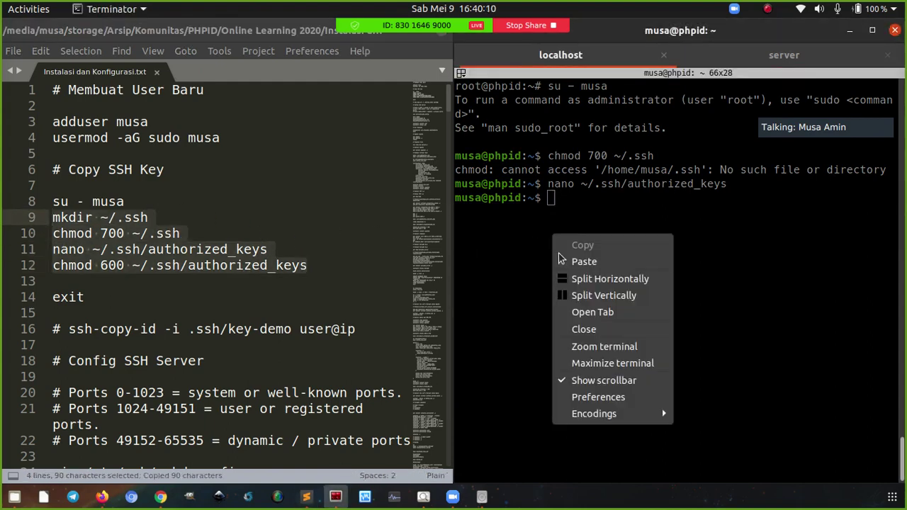
pyautogui.click(561, 260)
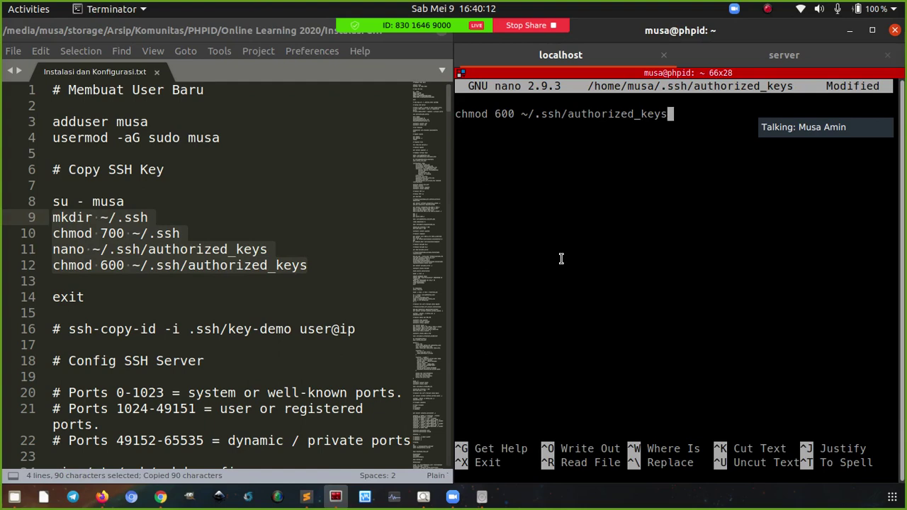
pyautogui.hotkey('ctrl', 'k')
pyautogui.hotkey('ctrl', 'x')
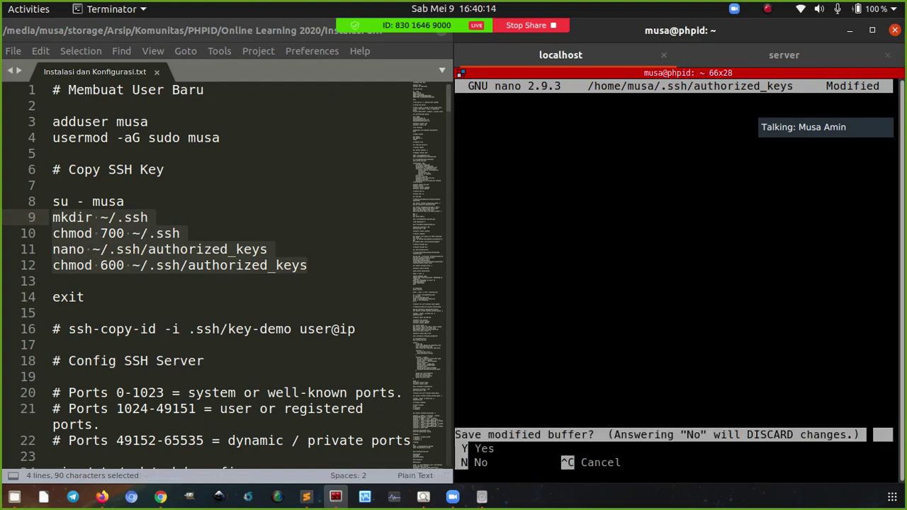
pyautogui.press('y')
pyautogui.press('Return')
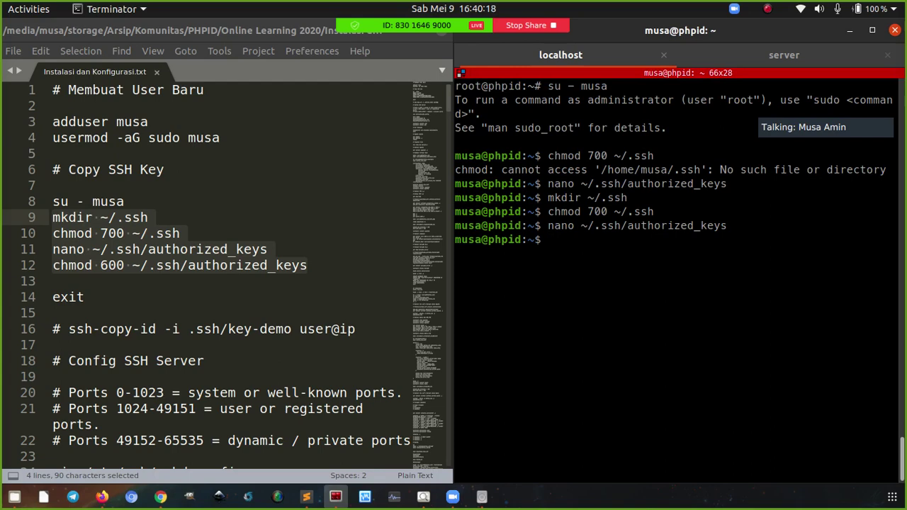
pyautogui.press('Up')
pyautogui.press('Return')
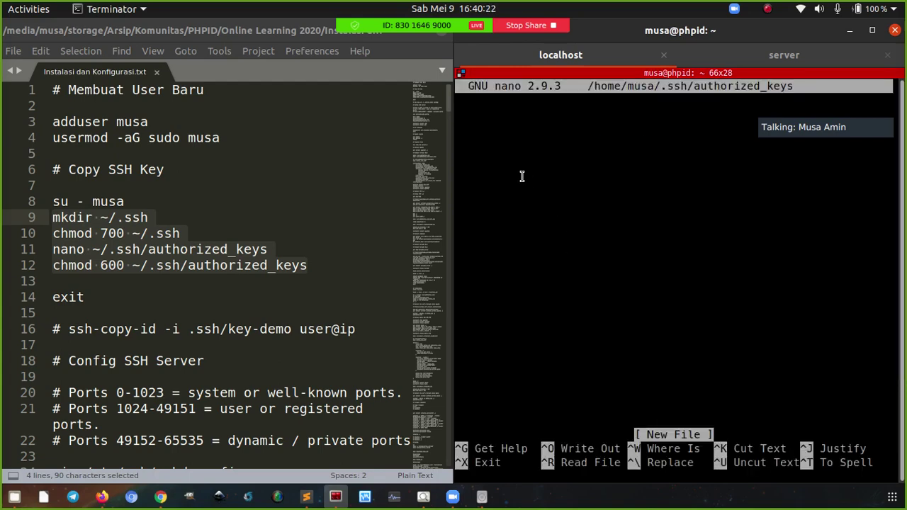
pyautogui.click(309, 268)
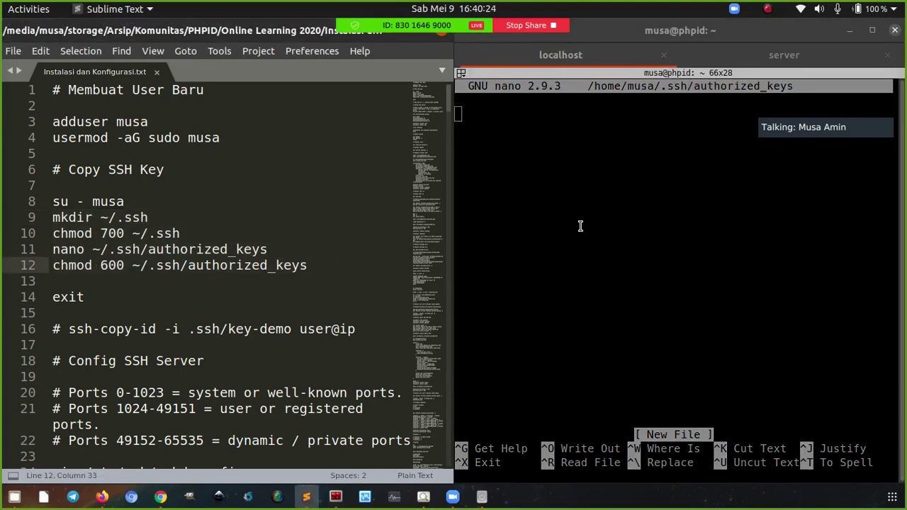
# Print the key-phpid.pub public key in the local server tab and select it
pyautogui.click(565, 212)
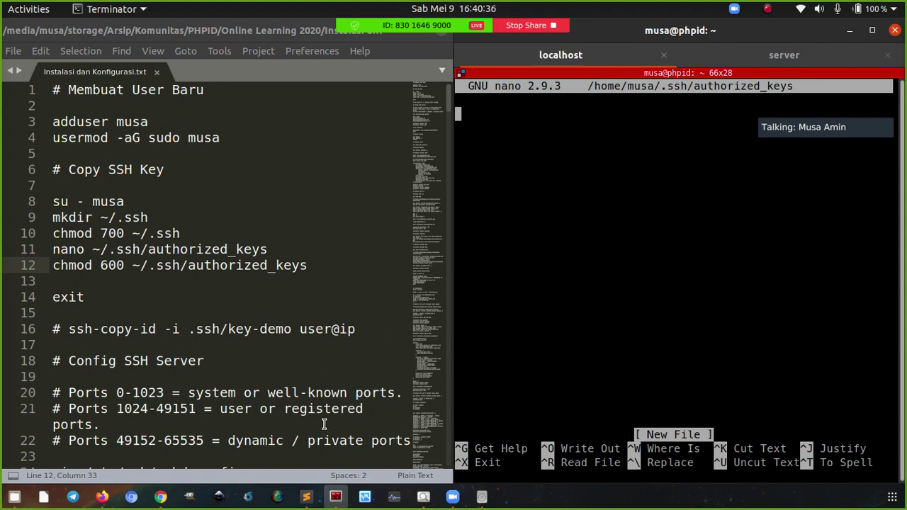
pyautogui.click(765, 56)
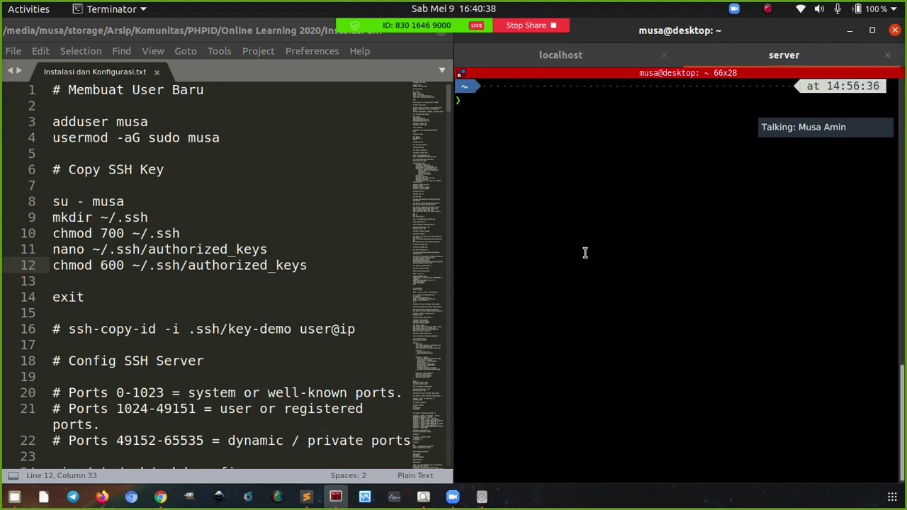
pyautogui.write('cat .ssh/')
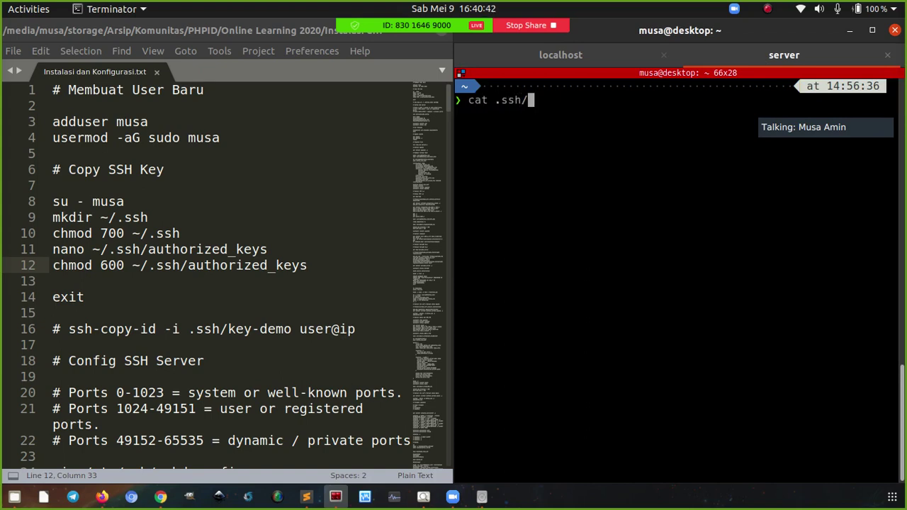
pyautogui.write('key-phpid.pub')
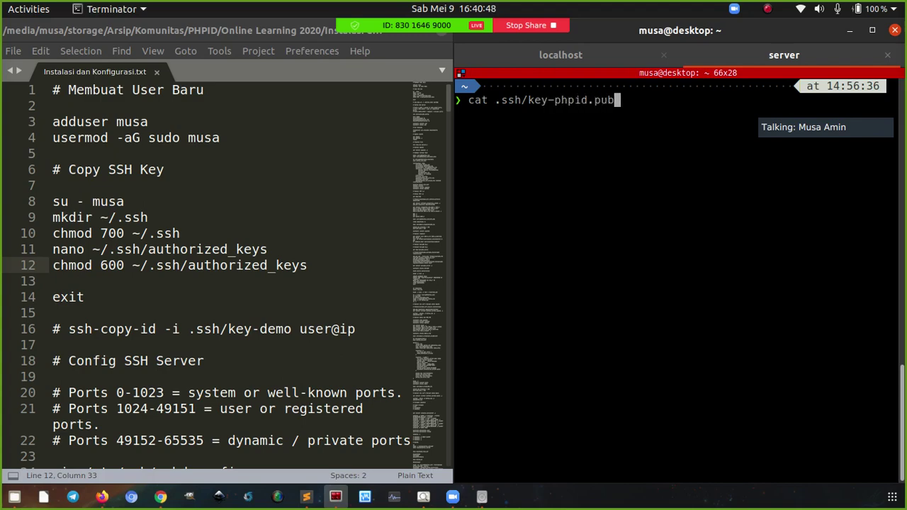
pyautogui.press('Return')
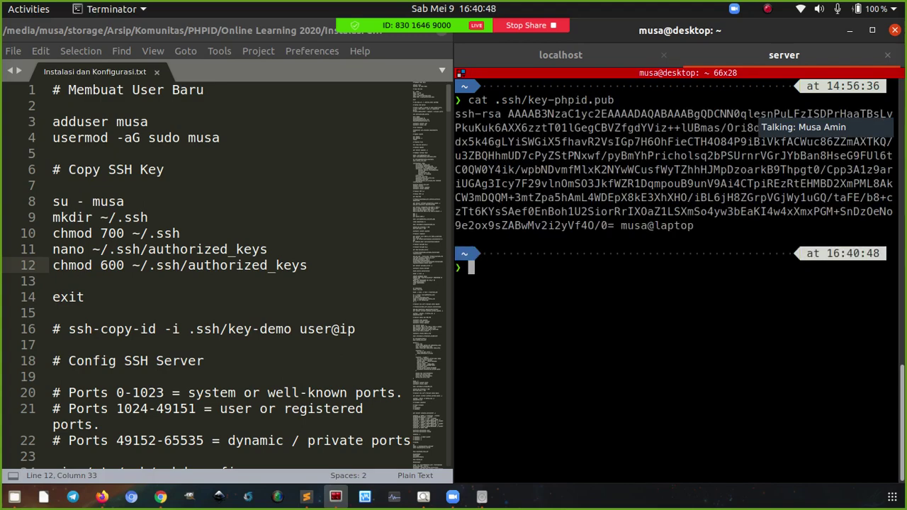
pyautogui.moveTo(455, 114); pyautogui.dragTo(694, 225)
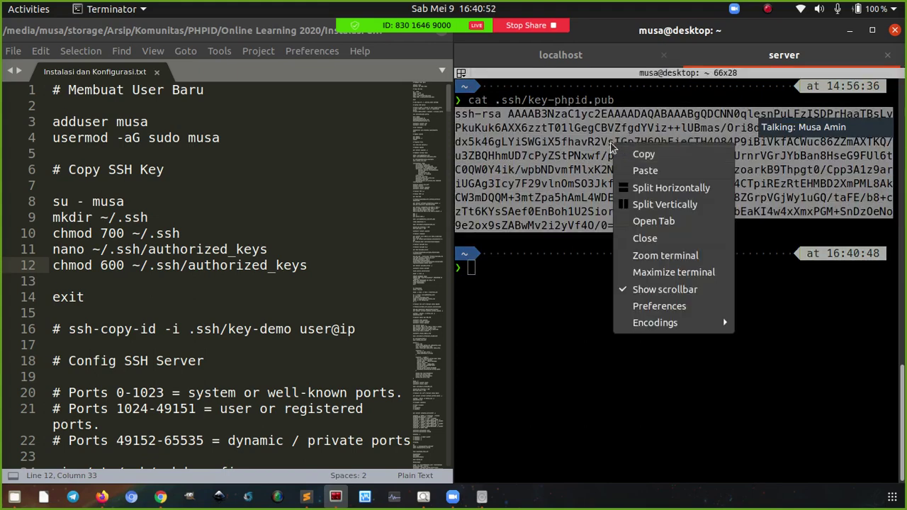
# Paste the ssh-rsa key into authorized_keys, save, log back out to root and clear the screen
pyautogui.click(594, 57)
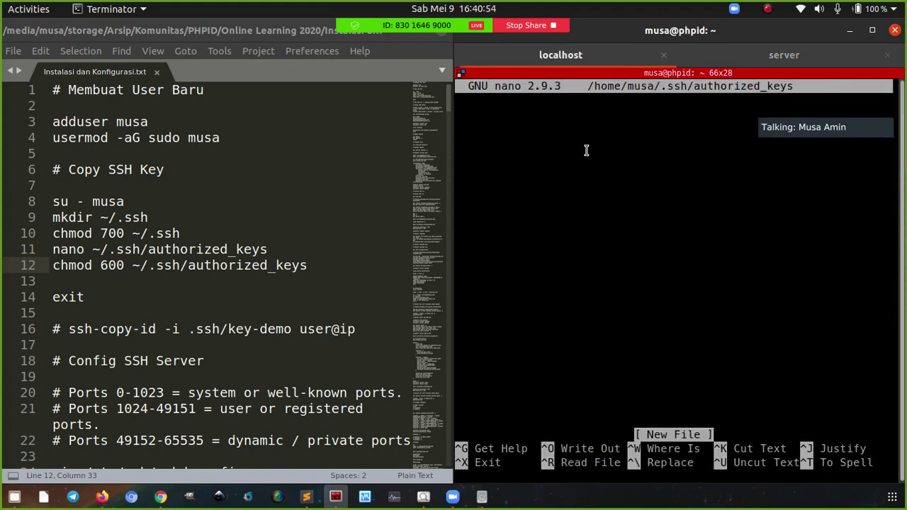
pyautogui.rightClick(574, 140)
pyautogui.click(592, 166)
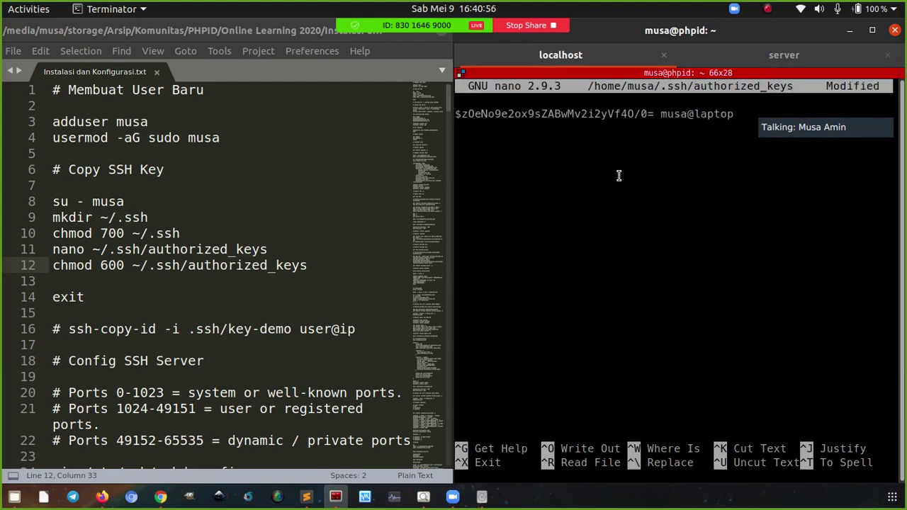
pyautogui.hotkey('ctrl', 'o')
pyautogui.press('Return')
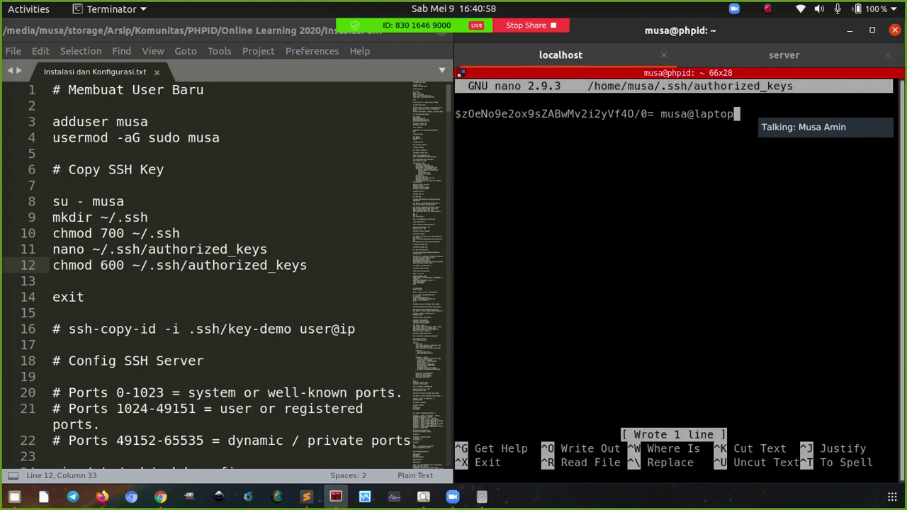
pyautogui.hotkey('ctrl', 'x')
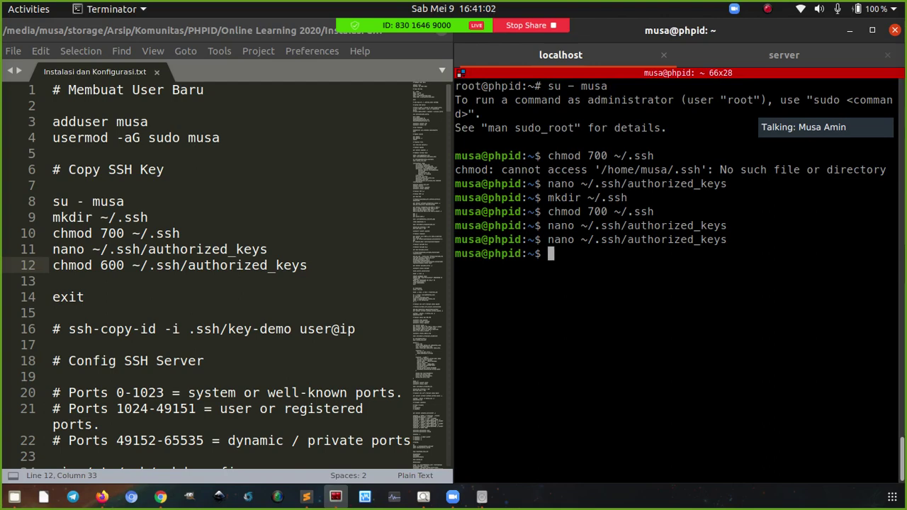
pyautogui.hotkey('ctrl', 'd')
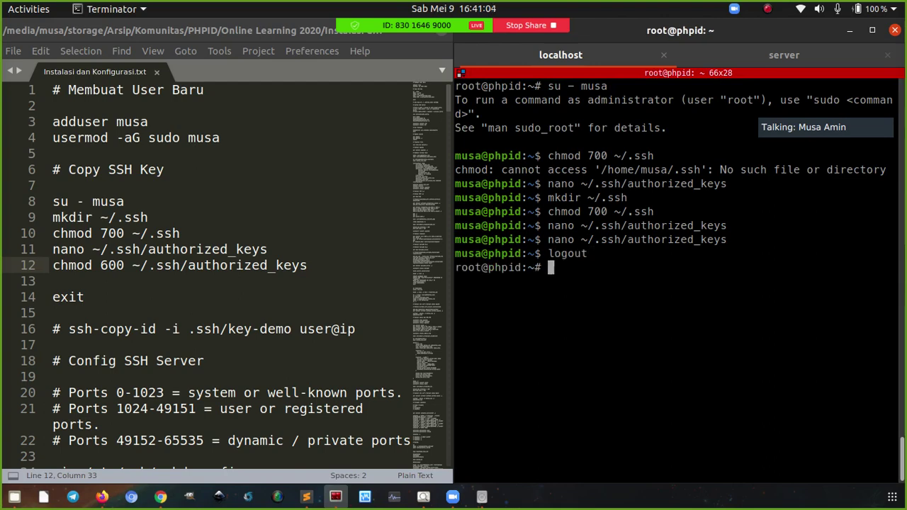
pyautogui.hotkey('ctrl', 'l')
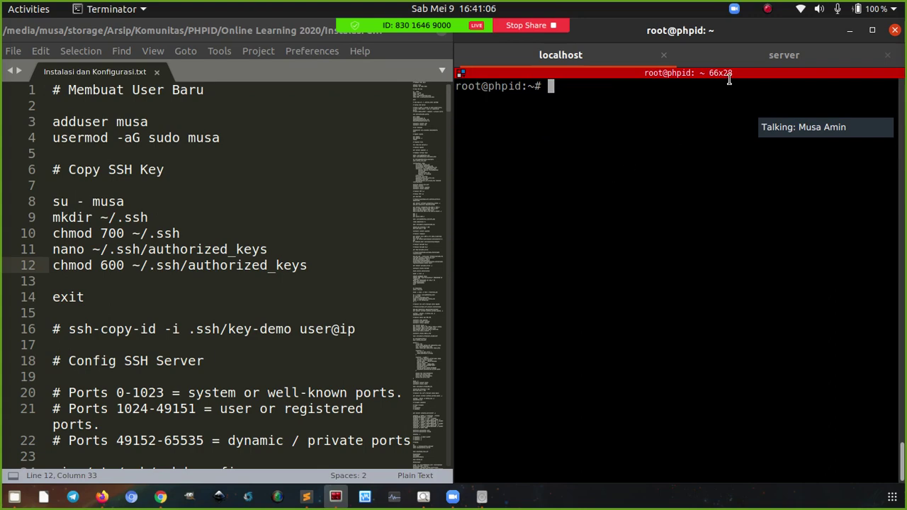
# In the local shell, clear the screen and open .ssh/config in nano
pyautogui.click(738, 60)
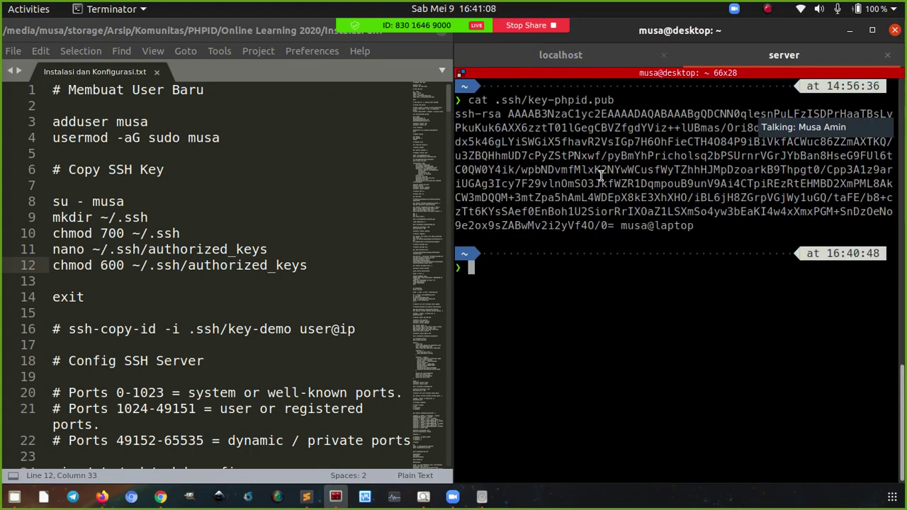
pyautogui.hotkey('ctrl', 'l')
pyautogui.write('nan')
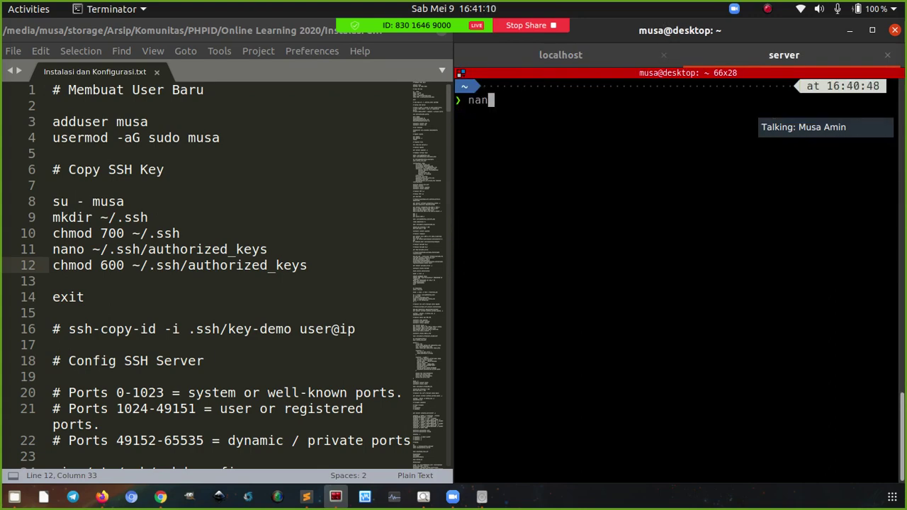
pyautogui.write('o .ssh/con')
pyautogui.press('BackSpace')
pyautogui.press('BackSpace')
pyautogui.write('config')
pyautogui.press('Return')
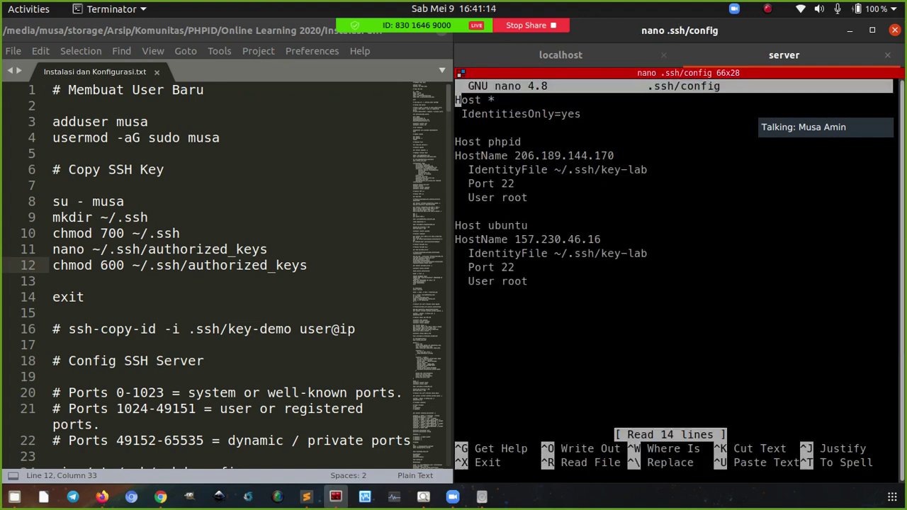
# Change the phpid entry's IdentityFile from the lab key to ~/.ssh/key-phpid
pyautogui.press('Down')
pyautogui.press('Down')
pyautogui.press('Down')
pyautogui.press('Down')
pyautogui.press('Down')
pyautogui.press('Right')
pyautogui.press('Right')
pyautogui.press('Down')
pyautogui.press('Right')
pyautogui.press('Right')
pyautogui.press('Right')
pyautogui.press('Right')
pyautogui.press('Up')
pyautogui.press('Right')
pyautogui.press('Right')
pyautogui.press('Right')
pyautogui.press('Right')
pyautogui.press('Right')
pyautogui.press('Right')
pyautogui.press('Right')
pyautogui.press('Right')
pyautogui.press('Right')
pyautogui.press('Right')
pyautogui.press('Right')
pyautogui.press('Right')
pyautogui.press('Right')
pyautogui.press('Right')
pyautogui.press('Right')
pyautogui.press('Right')
pyautogui.press('Right')
pyautogui.press('Right')
pyautogui.press('Right')
pyautogui.press('Right')
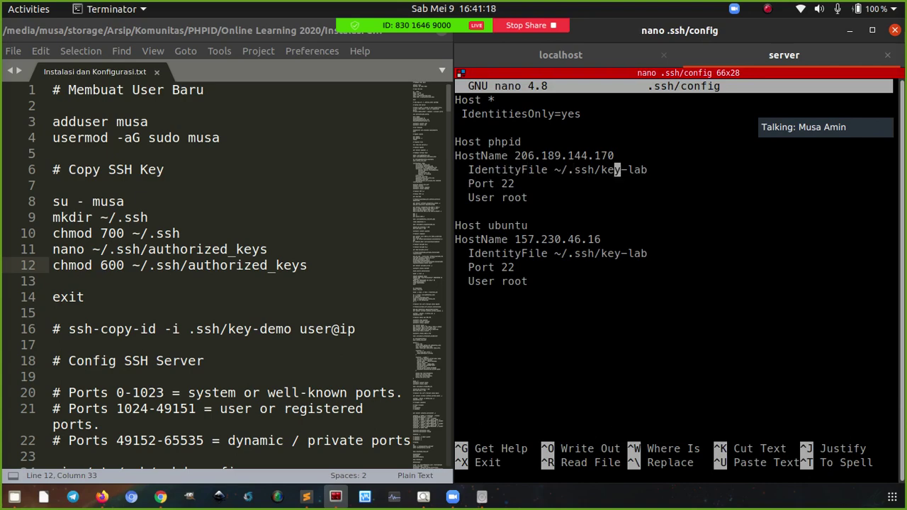
pyautogui.press('Right')
pyautogui.press('Right')
pyautogui.press('BackSpace')
pyautogui.press('BackSpace')
pyautogui.press('BackSpace')
pyautogui.write('phpid')
# Replace User root with the new non-root user, then save and exit nano
pyautogui.press('Down')
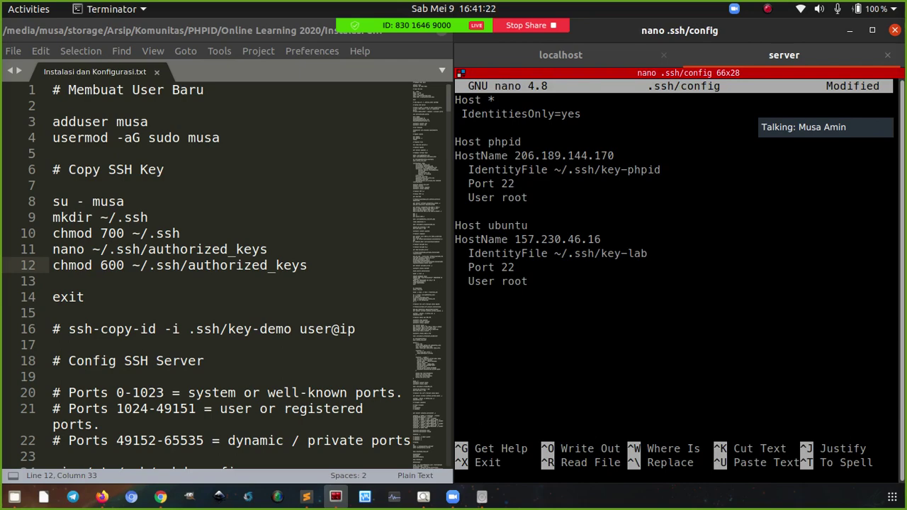
pyautogui.press('Up')
pyautogui.press('Right')
pyautogui.press('Right')
pyautogui.press('Right')
pyautogui.press('Right')
pyautogui.press('Right')
pyautogui.press('Right')
pyautogui.press('Right')
pyautogui.press('Delete')
pyautogui.press('Delete')
pyautogui.write('musa')
pyautogui.hotkey('ctrl', 'o')
pyautogui.press('Return')
pyautogui.hotkey('ctrl', 'x')
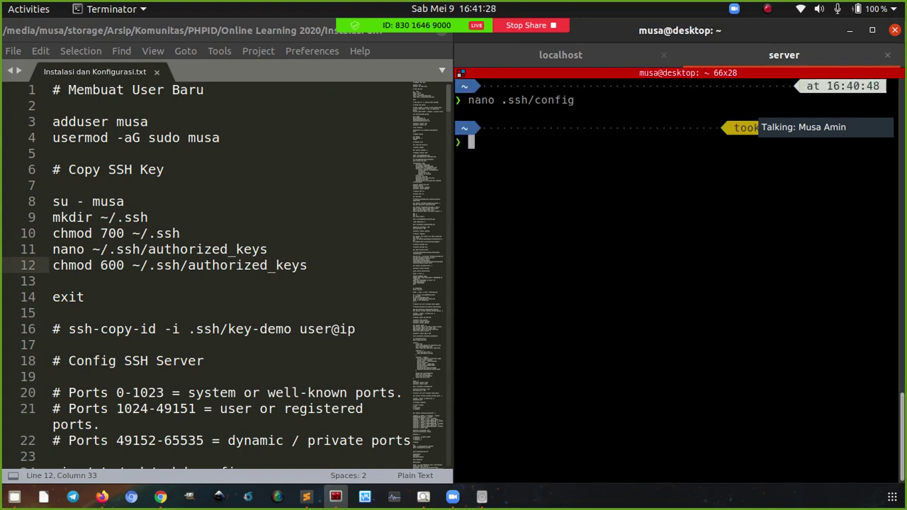
# Connect with ssh phpid as the new user and clear the login banner
pyautogui.write('ssh phpid')
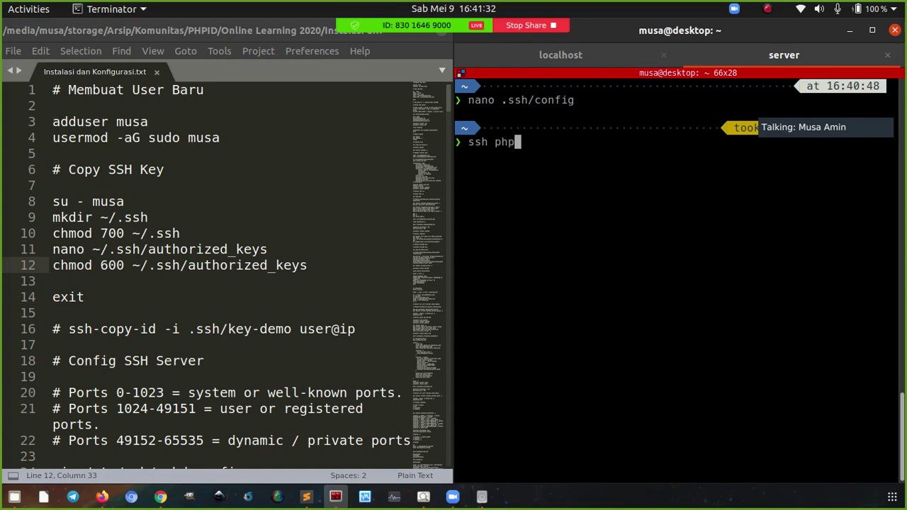
pyautogui.press('Return')
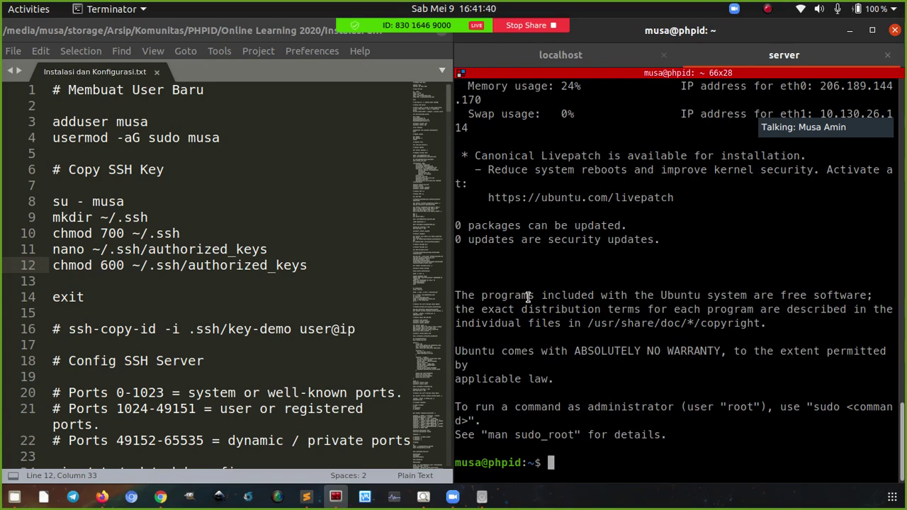
pyautogui.hotkey('ctrl', 'l')
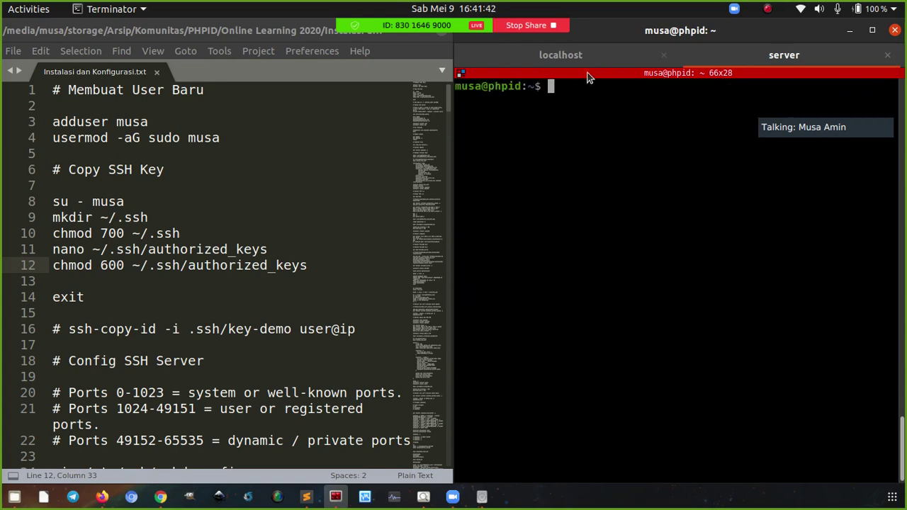
# Log out of the old root SSH session and clear that tab
pyautogui.click(581, 58)
pyautogui.hotkey('ctrl', 'd')
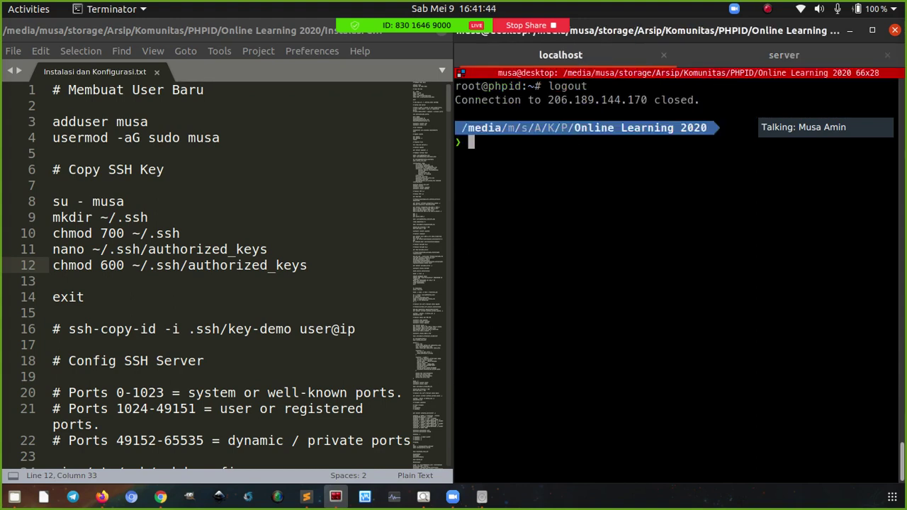
pyautogui.hotkey('ctrl', 'l')
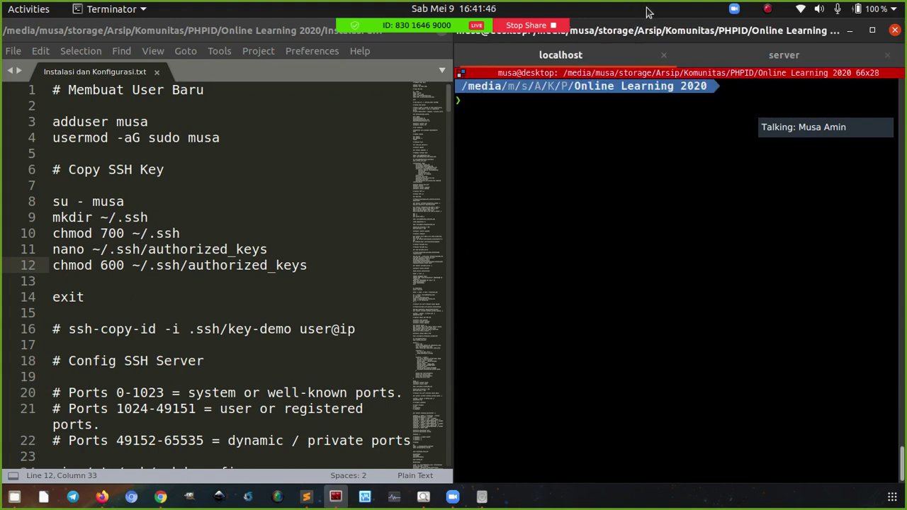
# In the new session, become root with sudo su, go to root's home and clear the screen
pyautogui.click(699, 56)
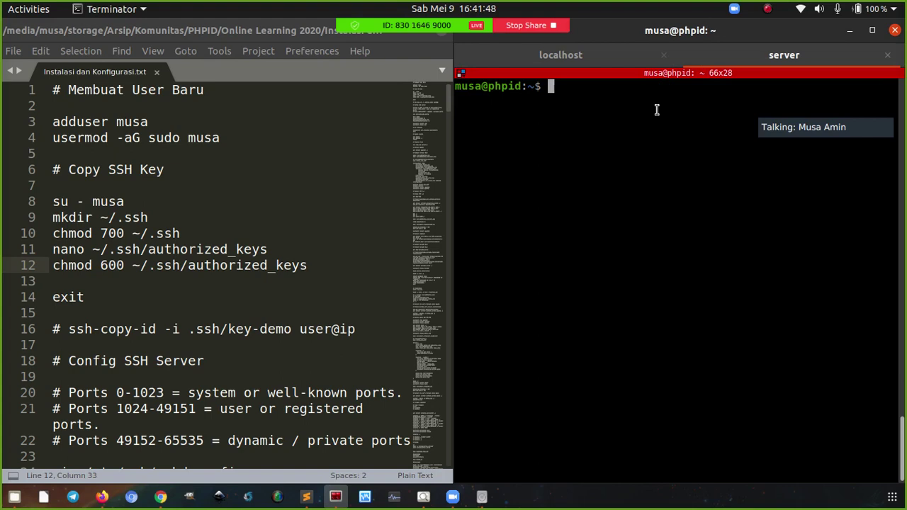
pyautogui.write('sudo su')
pyautogui.press('Return')
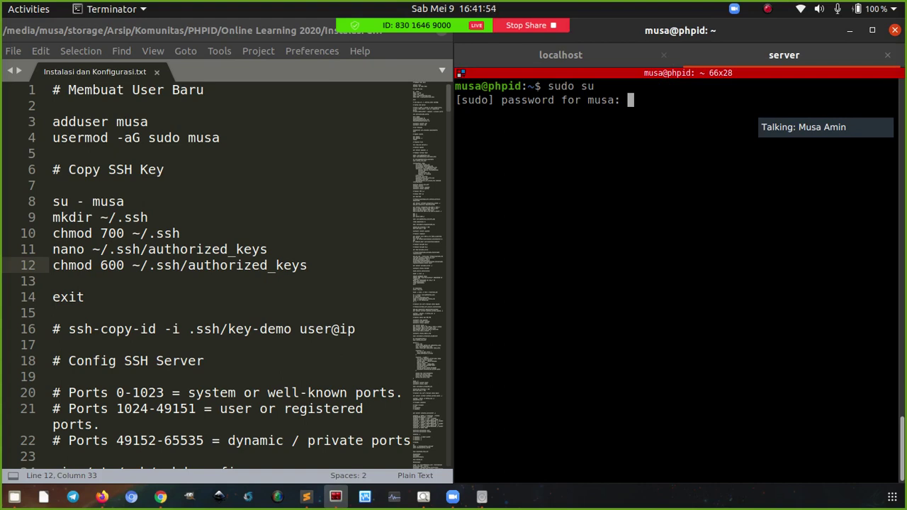
pyautogui.press('Return')
pyautogui.write('cd')
pyautogui.press('Return')
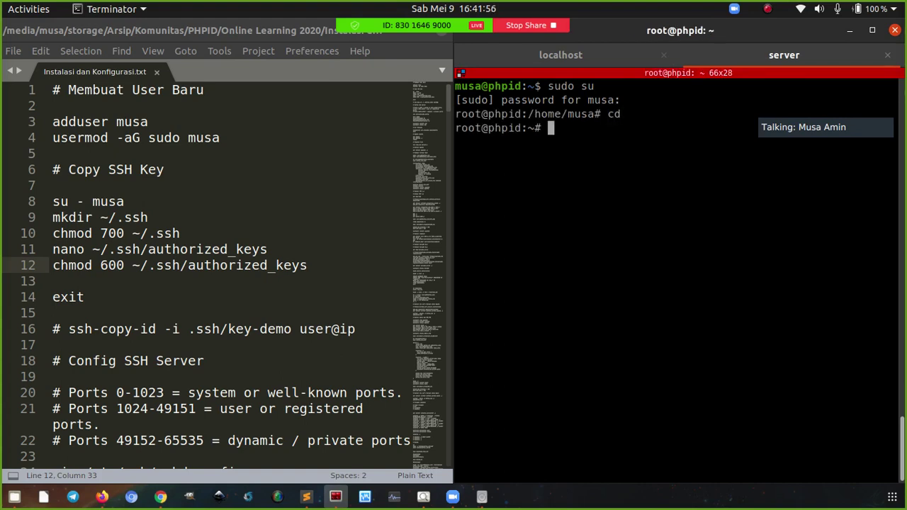
pyautogui.hotkey('ctrl', 'l')
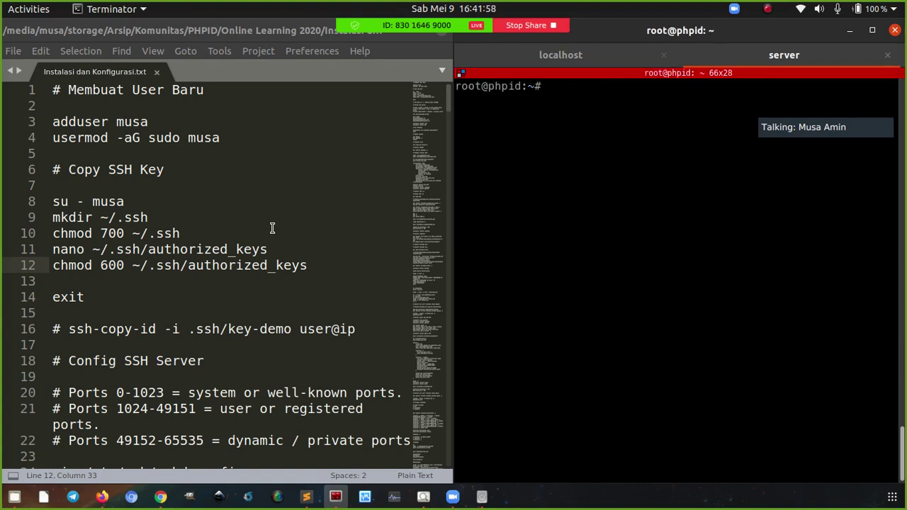
# Copy the vim sshd_config command from the notes and run it on the server
pyautogui.scroll(-1, 264, 233)
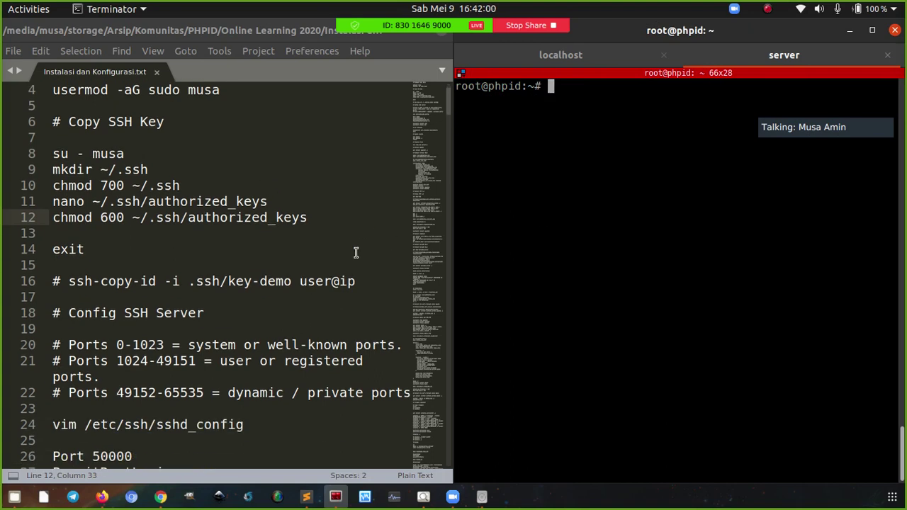
pyautogui.scroll(-3, 355, 252)
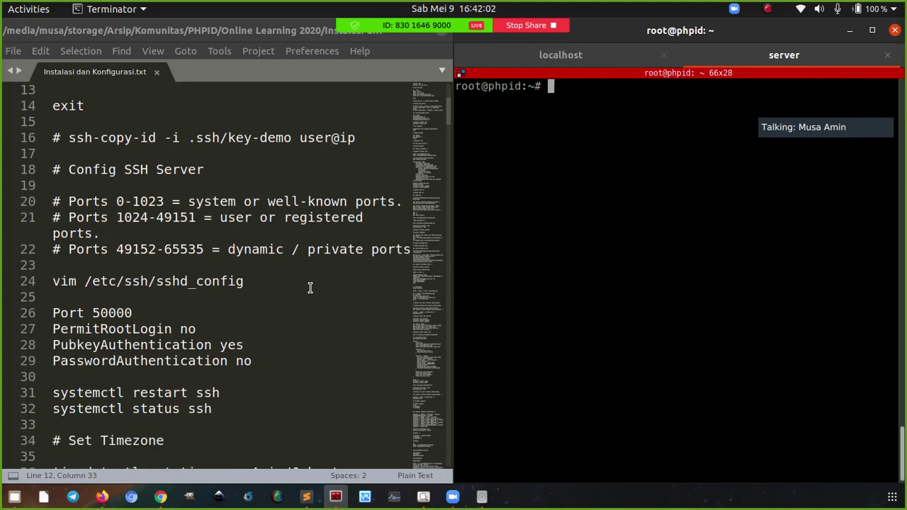
pyautogui.click(246, 308)
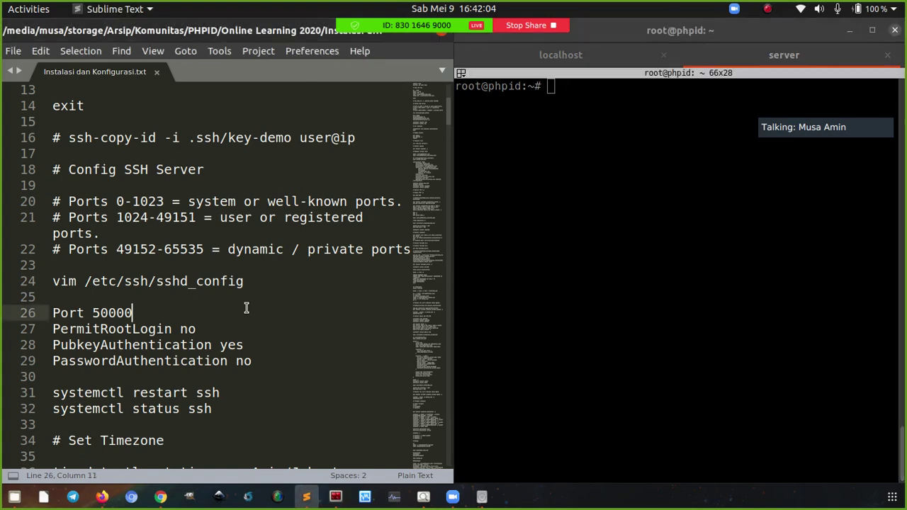
pyautogui.click(277, 283)
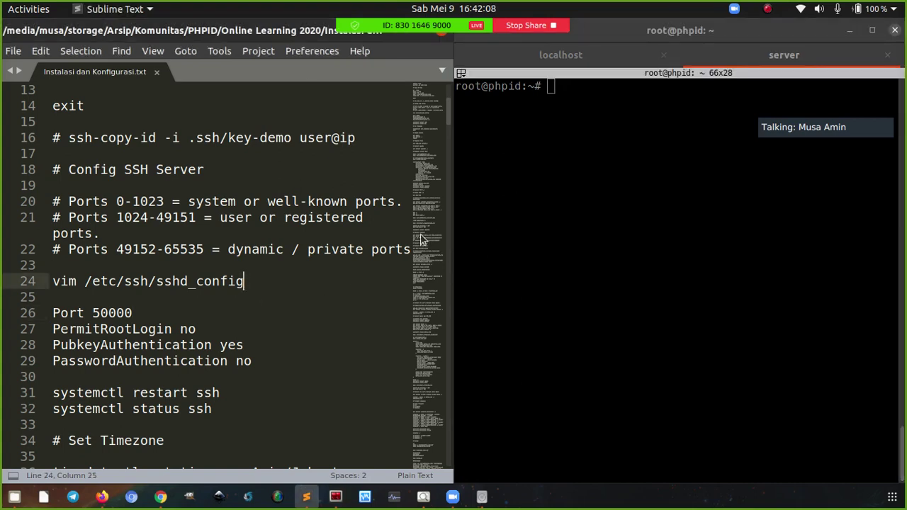
pyautogui.hotkey('ctrl', 'c')
pyautogui.rightClick(512, 199)
pyautogui.click(531, 223)
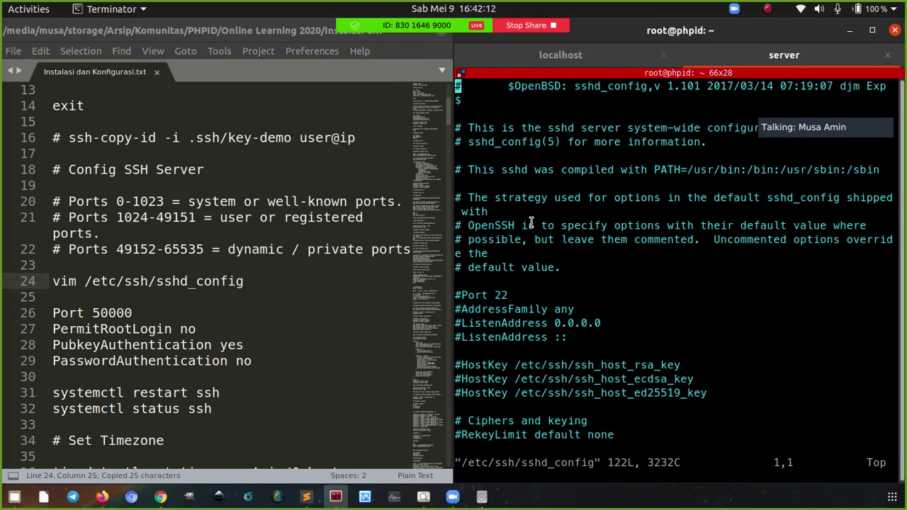
# Uncomment the Port line and change it from 22 to 50000
pyautogui.press('Down')
pyautogui.press('Down')
pyautogui.press('Down')
pyautogui.press('Down')
pyautogui.press('Down')
pyautogui.press('Down')
pyautogui.press('Down')
pyautogui.press('Down')
pyautogui.press('Down')
pyautogui.press('Down')
pyautogui.press('Down')
pyautogui.press('Down')
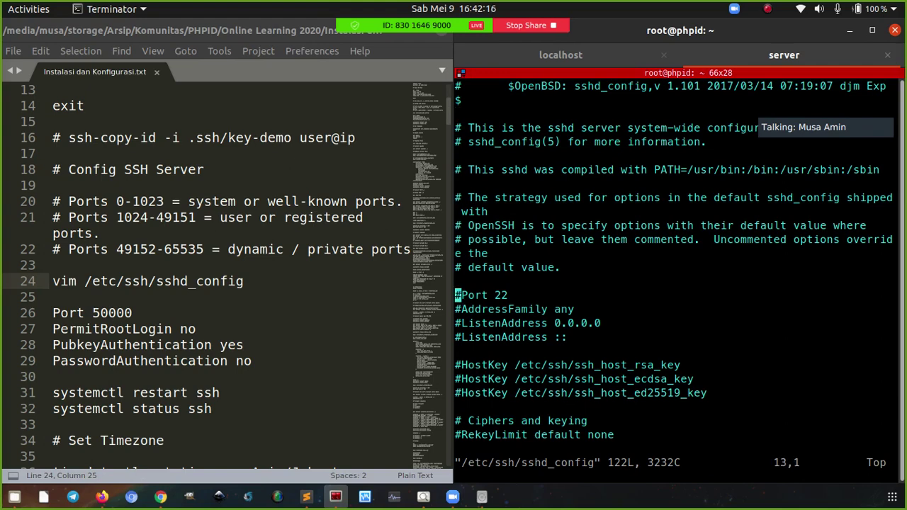
pyautogui.press('i')
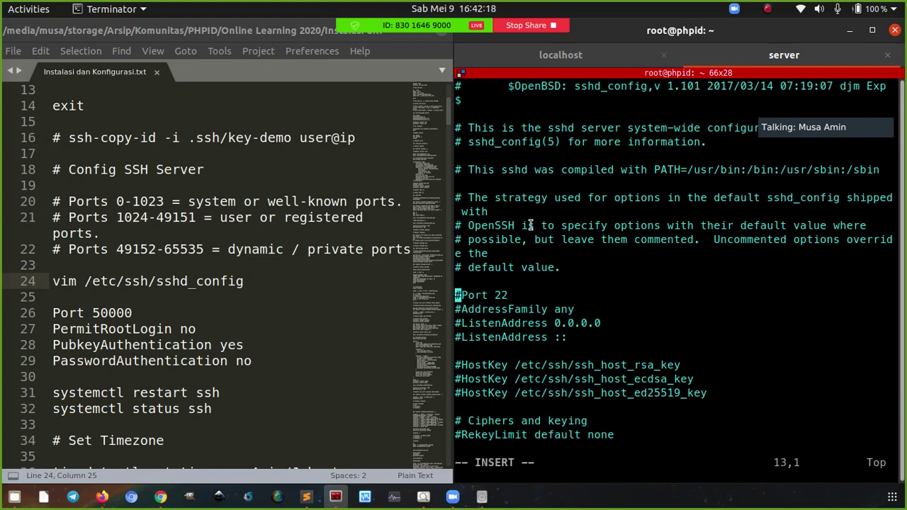
pyautogui.doubleClick(494, 463)
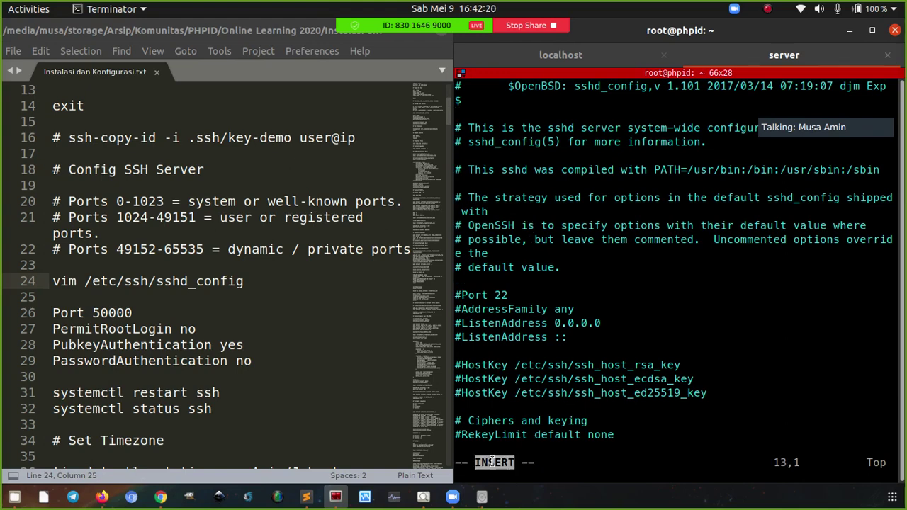
pyautogui.click(482, 299)
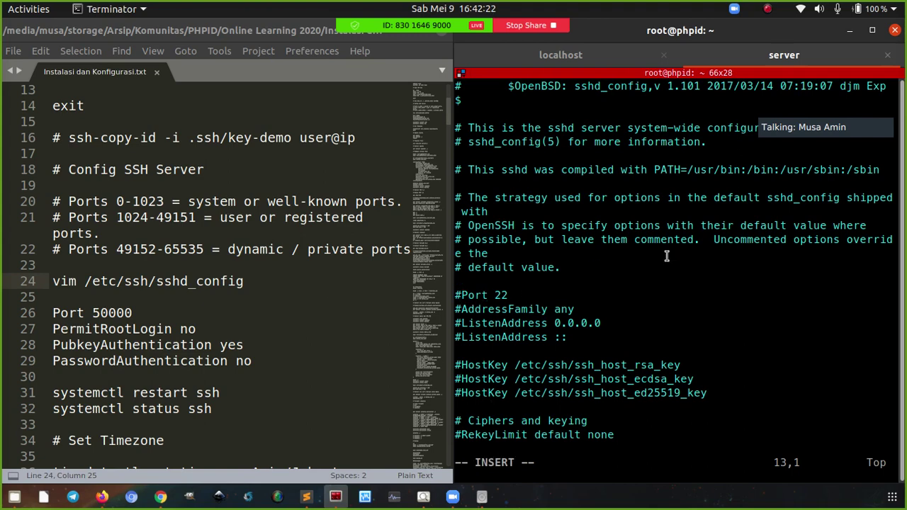
pyautogui.press('Delete')
pyautogui.press('Right')
pyautogui.press('Right')
pyautogui.press('Right')
pyautogui.press('Right')
pyautogui.press('Right')
pyautogui.press('Right')
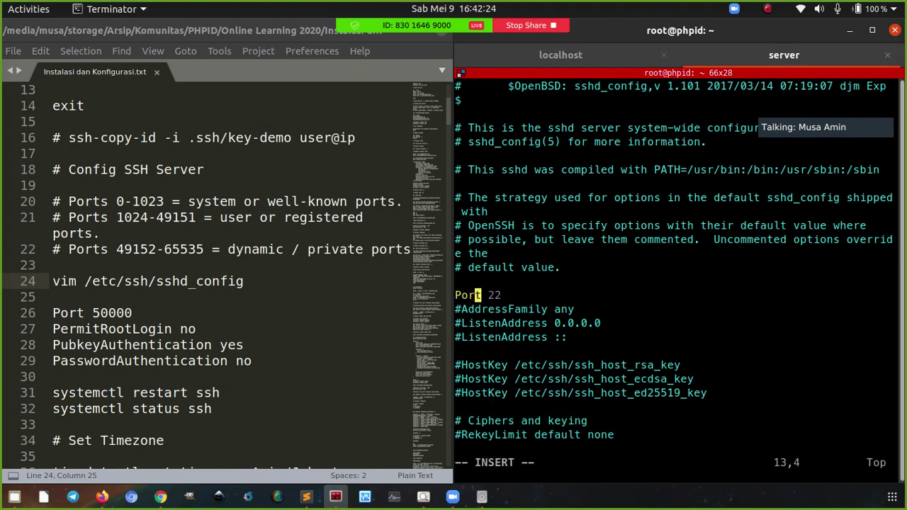
pyautogui.press('Right')
pyautogui.press('BackSpace')
pyautogui.press('BackSpace')
pyautogui.write('50000')
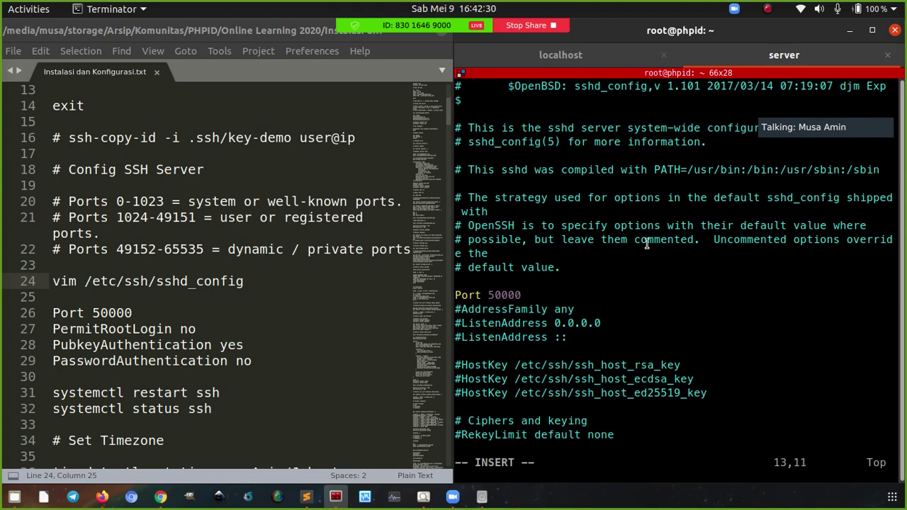
pyautogui.click(113, 234)
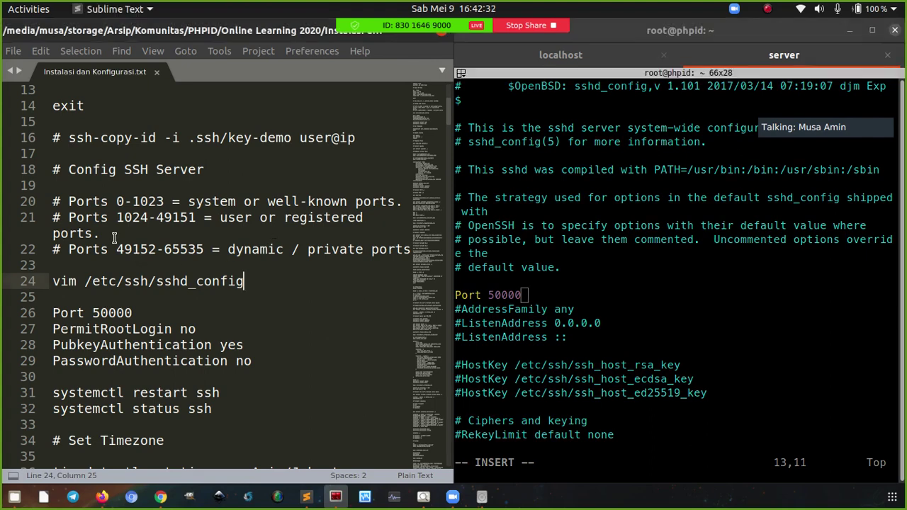
pyautogui.click(109, 202)
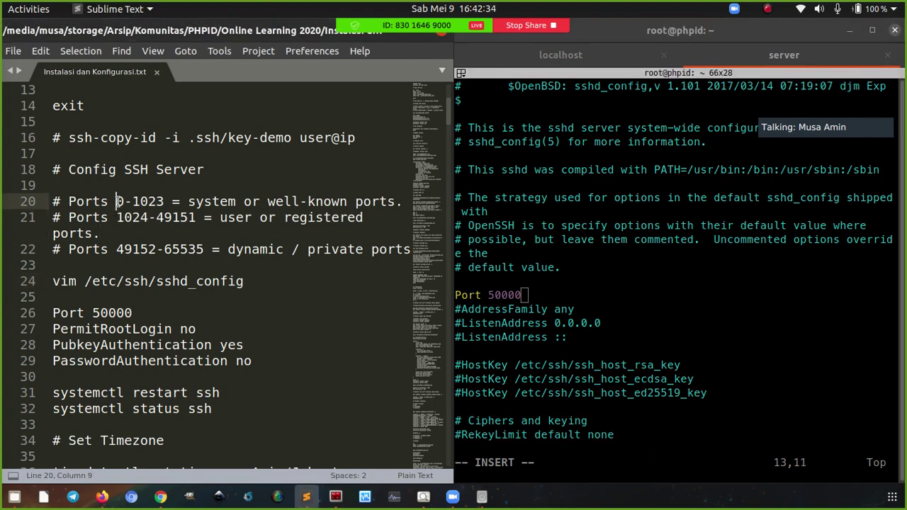
pyautogui.click(118, 214)
pyautogui.click(117, 249)
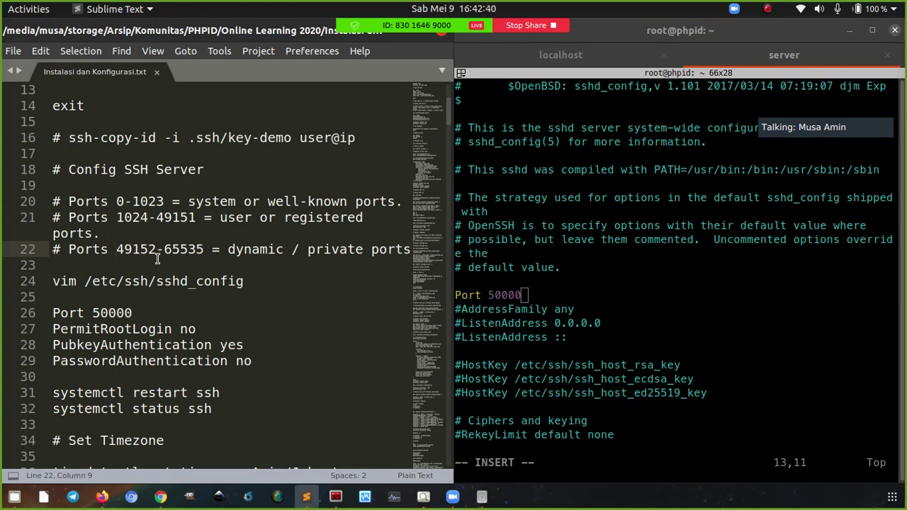
pyautogui.click(148, 219)
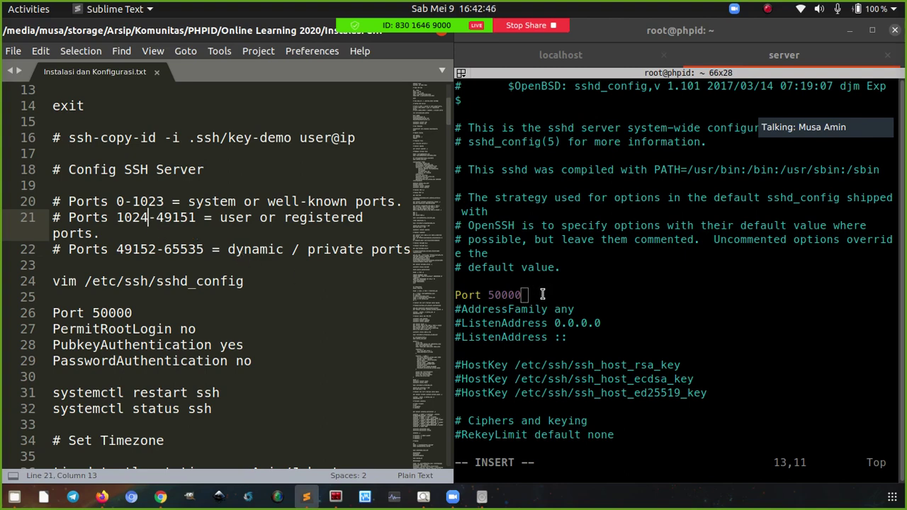
pyautogui.click(543, 294)
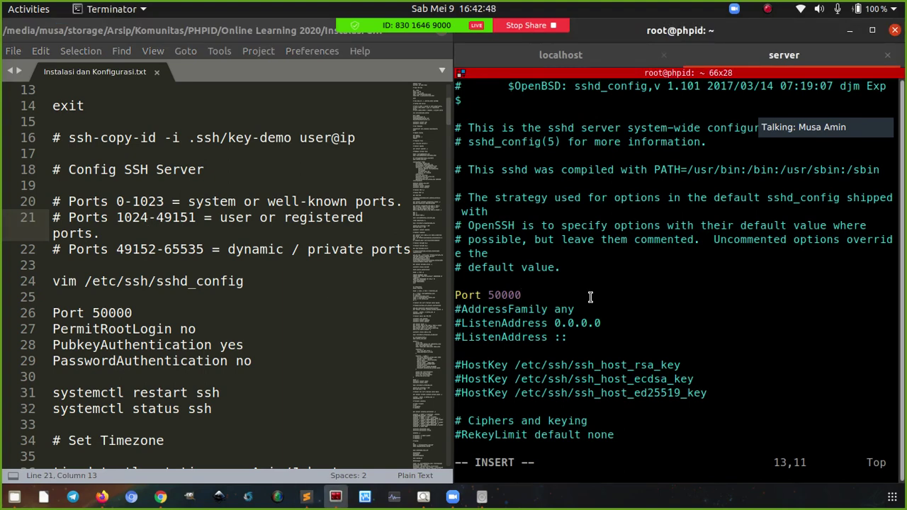
# Find PermitRootLogin and change its value from yes to no
pyautogui.press('Escape')
pyautogui.write('/')
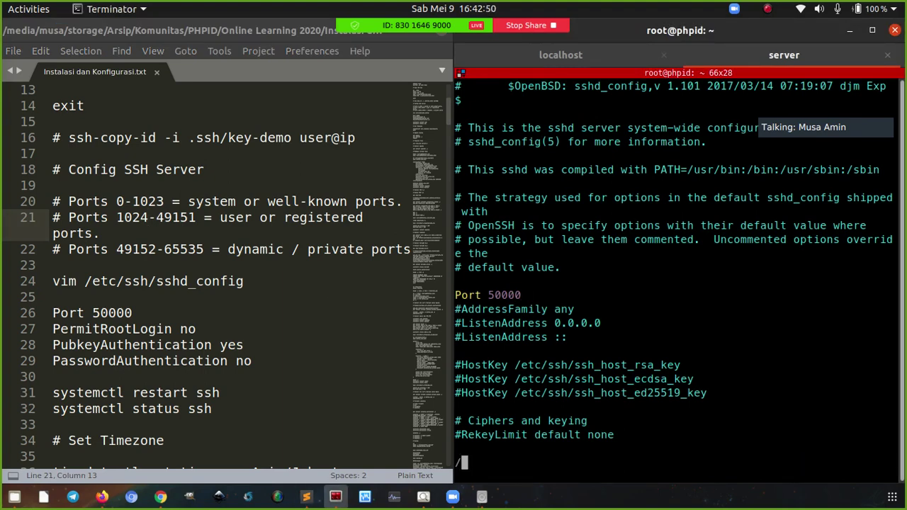
pyautogui.write('Permiti')
pyautogui.press('BackSpace')
pyautogui.press('Return')
pyautogui.press('i')
pyautogui.press('Right')
pyautogui.press('Right')
pyautogui.press('Right')
pyautogui.press('Right')
pyautogui.press('Right')
pyautogui.press('Right')
pyautogui.press('Right')
pyautogui.press('Right')
pyautogui.press('Right')
pyautogui.press('Right')
pyautogui.press('Right')
pyautogui.press('Right')
pyautogui.press('Right')
pyautogui.press('Right')
pyautogui.press('Right')
pyautogui.press('Right')
pyautogui.press('Right')
pyautogui.press('Right')
pyautogui.press('Right')
pyautogui.press('BackSpace')
pyautogui.press('BackSpace')
pyautogui.press('BackSpace')
pyautogui.write('no')
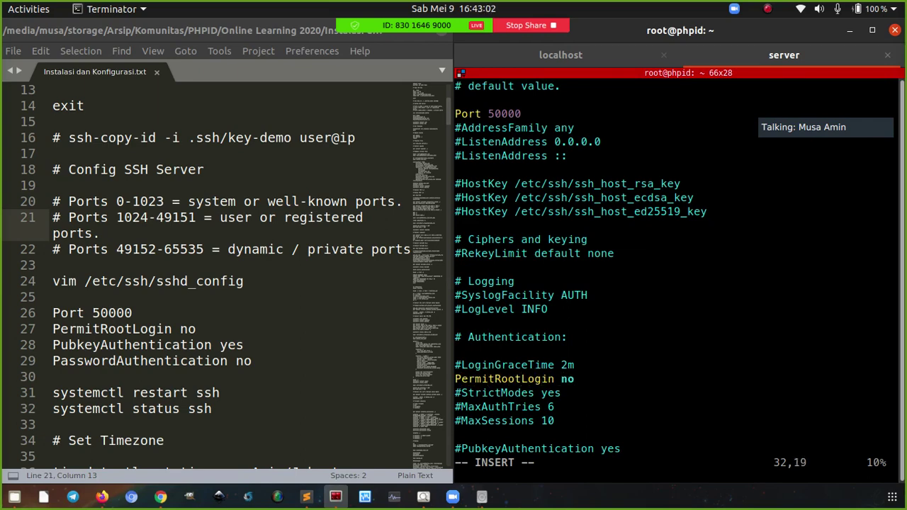
# Uncomment PubkeyAuthentication, confirm PasswordAuthentication no, and save with :wq
pyautogui.press('Down')
pyautogui.press('Down')
pyautogui.press('Down')
pyautogui.press('Down')
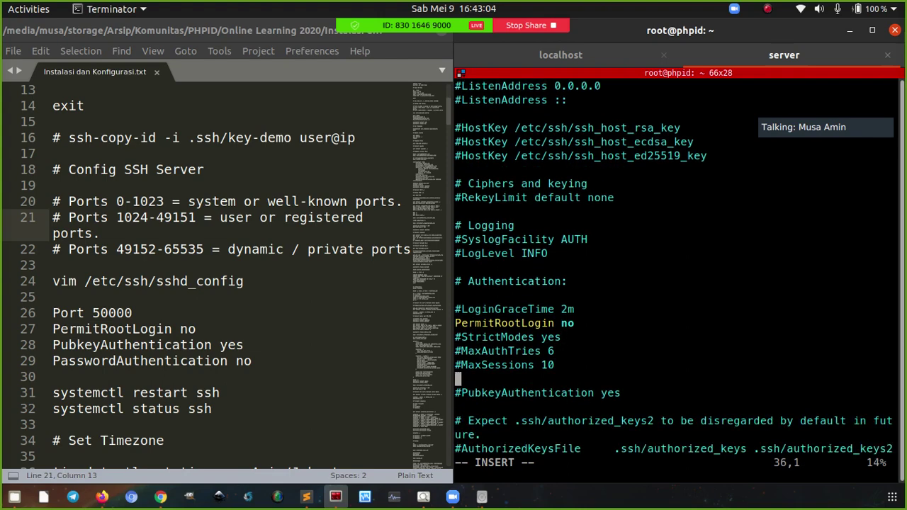
pyautogui.press('Down')
pyautogui.write('i')
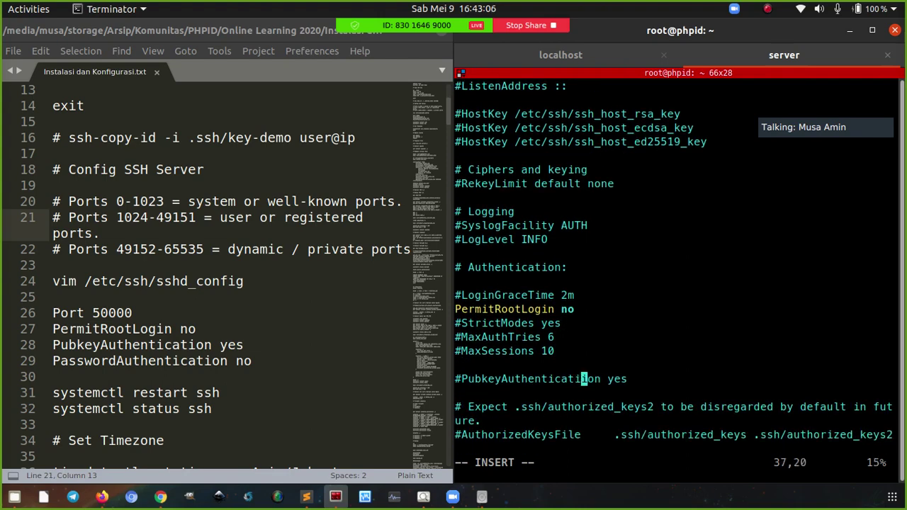
pyautogui.press('BackSpace')
pyautogui.press('Home')
pyautogui.press('Delete')
pyautogui.press('Down')
pyautogui.press('Down')
pyautogui.press('Down')
pyautogui.press('Down')
pyautogui.press('Down')
pyautogui.press('Down')
pyautogui.press('Down')
pyautogui.press('Down')
pyautogui.press('Down')
pyautogui.press('Down')
pyautogui.press('Down')
pyautogui.press('Down')
pyautogui.press('Down')
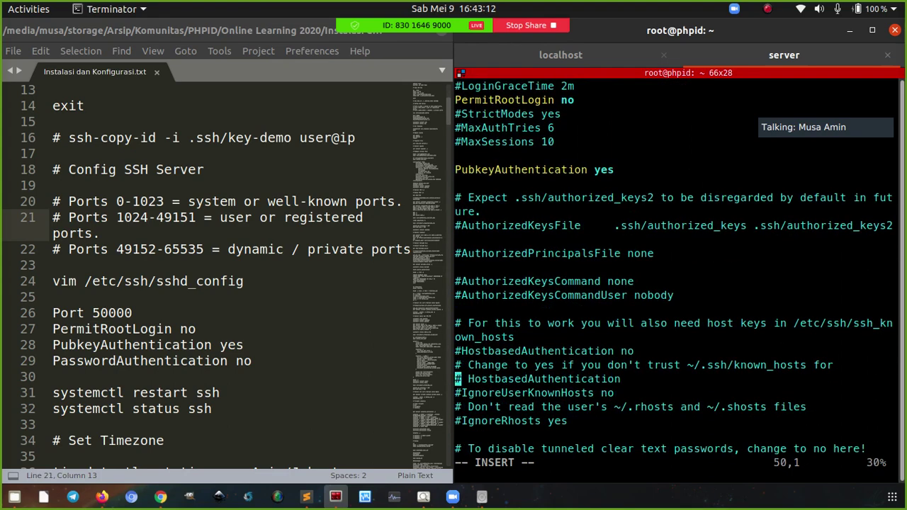
pyautogui.press('Down')
pyautogui.press('Down')
pyautogui.press('Down')
pyautogui.press('Down')
pyautogui.press('Down')
pyautogui.press('Down')
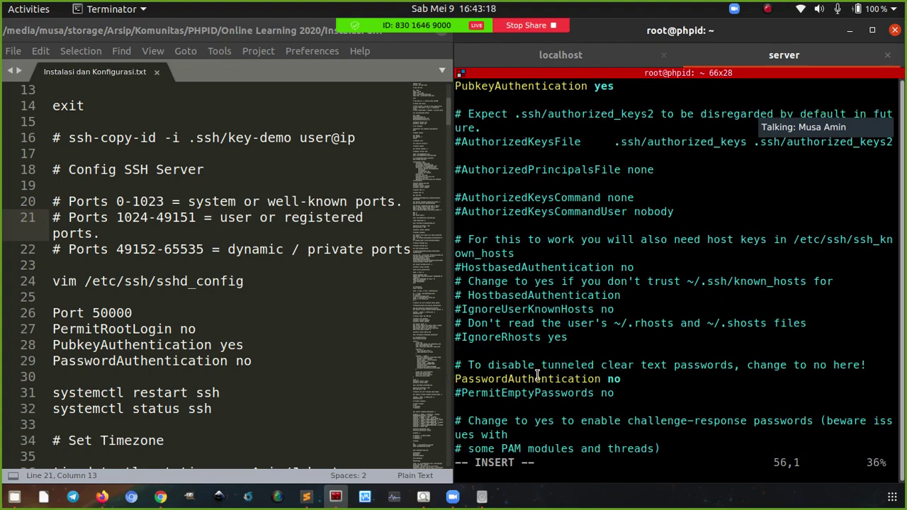
pyautogui.press('Escape')
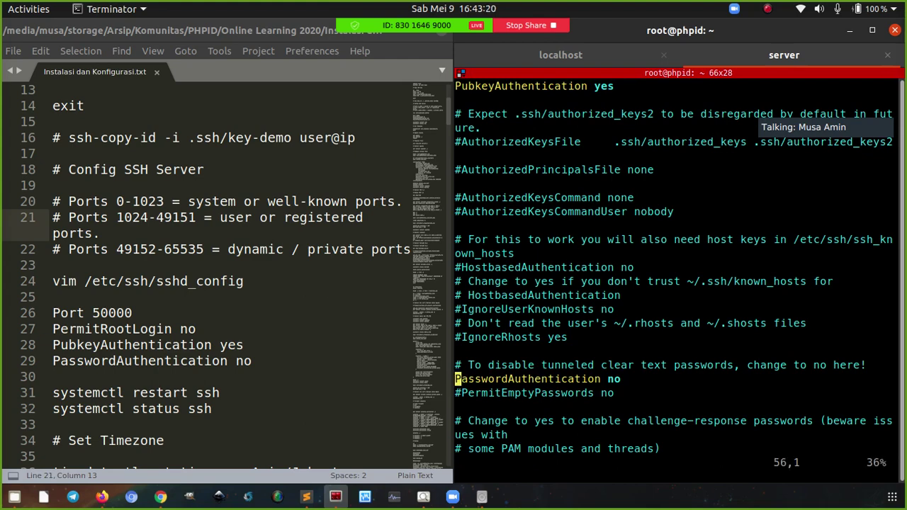
pyautogui.write(':wq')
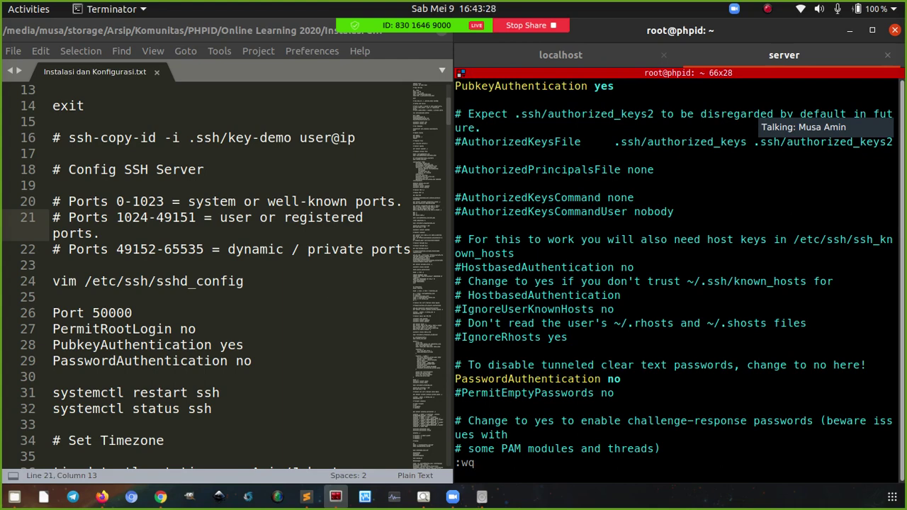
pyautogui.press('Return')
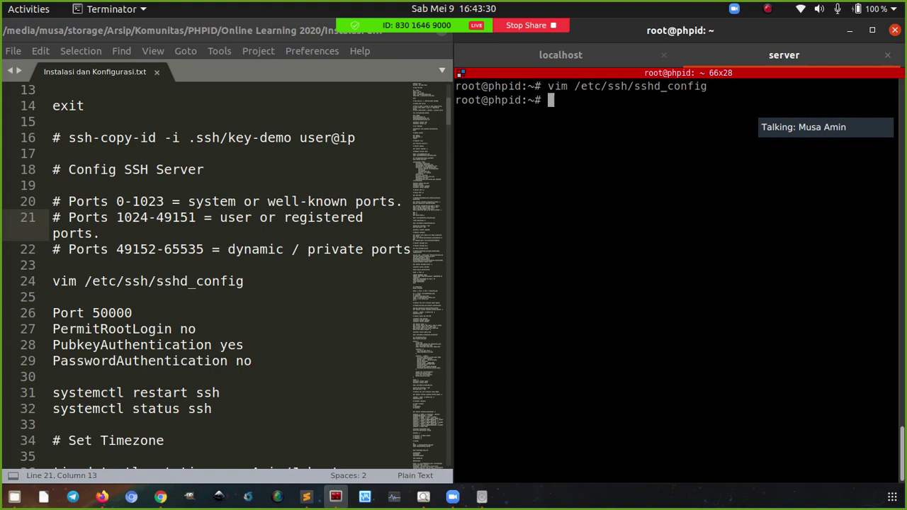
# Paste the systemctl restart and status ssh commands from the notes and run them
pyautogui.moveTo(222, 418); pyautogui.dragTo(21, 397)
pyautogui.hotkey('ctrl', 'c')
pyautogui.click(529, 272)
pyautogui.rightClick(525, 253)
pyautogui.click(533, 277)
pyautogui.press('Return')
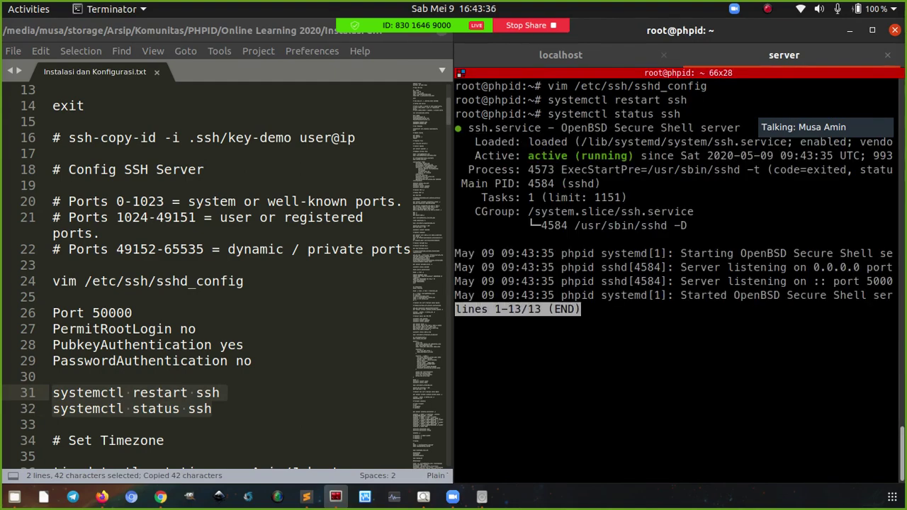
pyautogui.press('q')
# Shrink the text, rerun the ssh status to confirm port 50000, then clear the screen
pyautogui.hotkey('ctrl', '-')
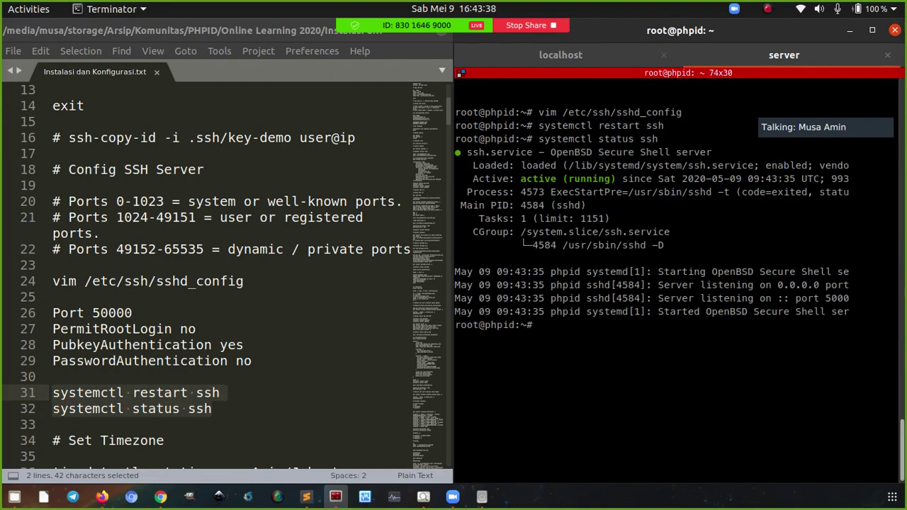
pyautogui.hotkey('ctrl', 'l')
pyautogui.press('Up')
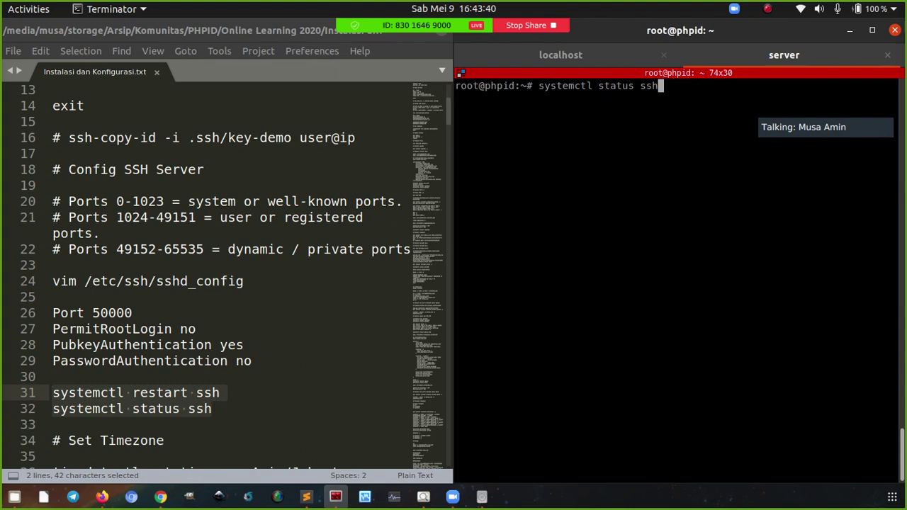
pyautogui.press('Return')
pyautogui.doubleClick(841, 245)
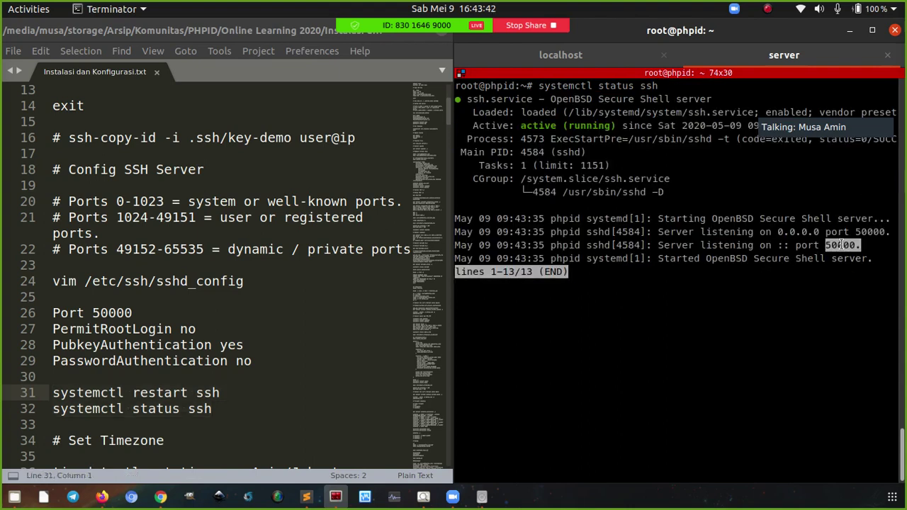
pyautogui.click(798, 274)
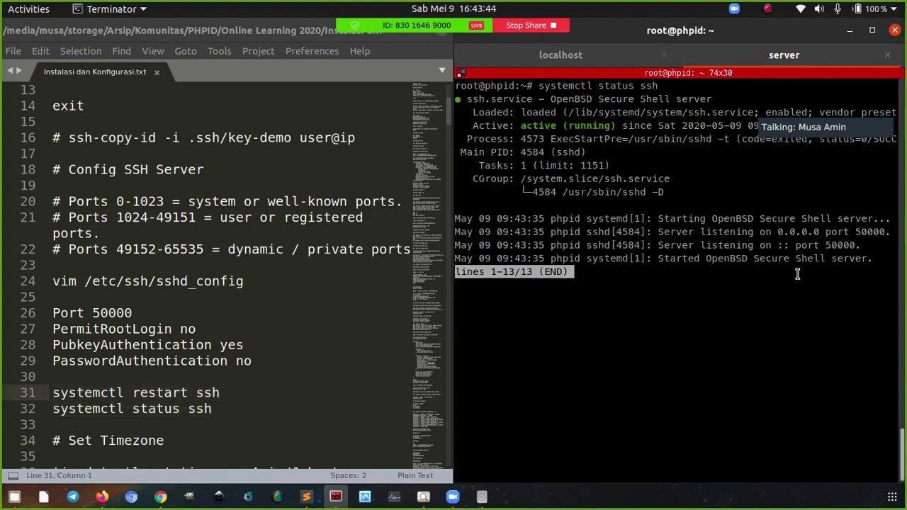
pyautogui.press('q')
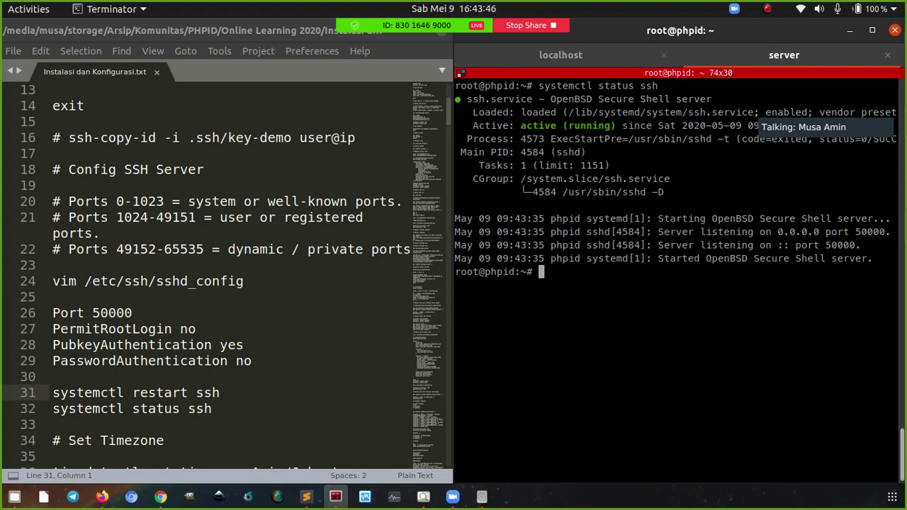
pyautogui.hotkey('ctrl', 'l')
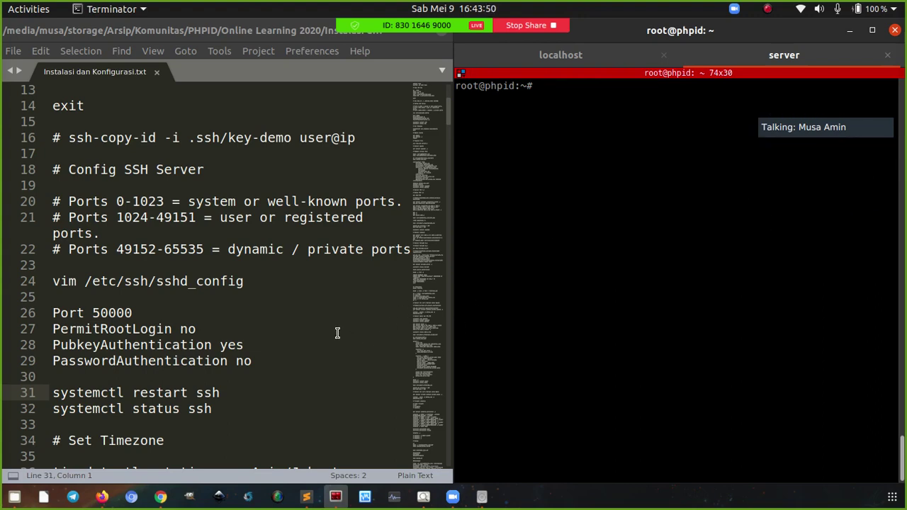
# Check the server's current date, then run the notes' command setting the timezone to Asia/Jakarta
pyautogui.scroll(-7, 333, 327)
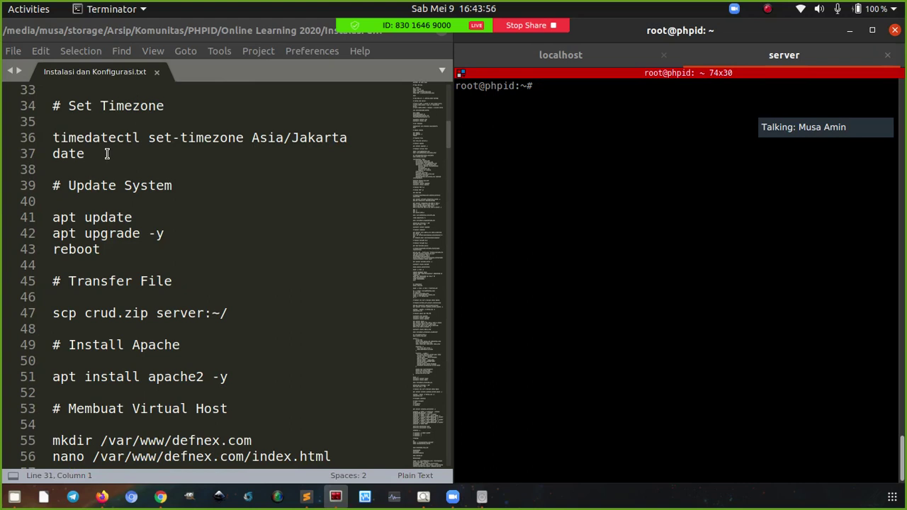
pyautogui.write('date')
pyautogui.press('Return')
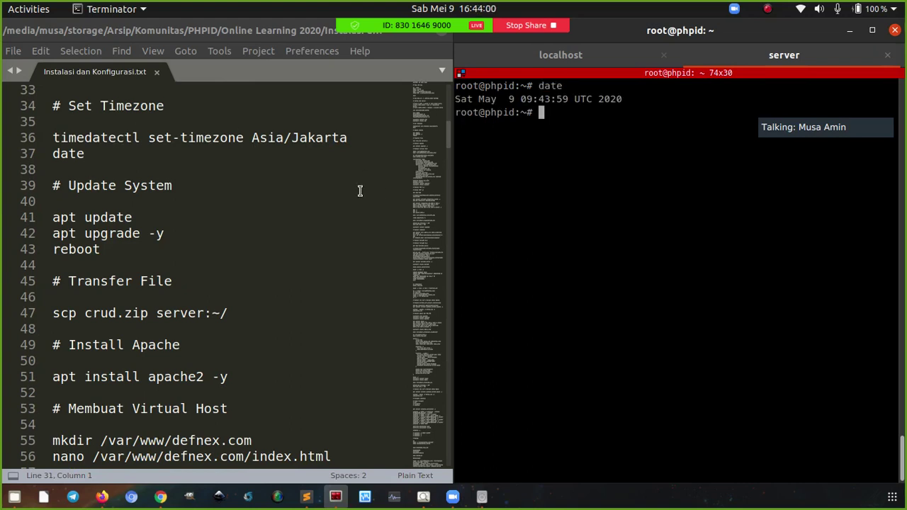
pyautogui.click(179, 137)
pyautogui.hotkey('ctrl', 'c')
pyautogui.rightClick(536, 175)
pyautogui.click(550, 201)
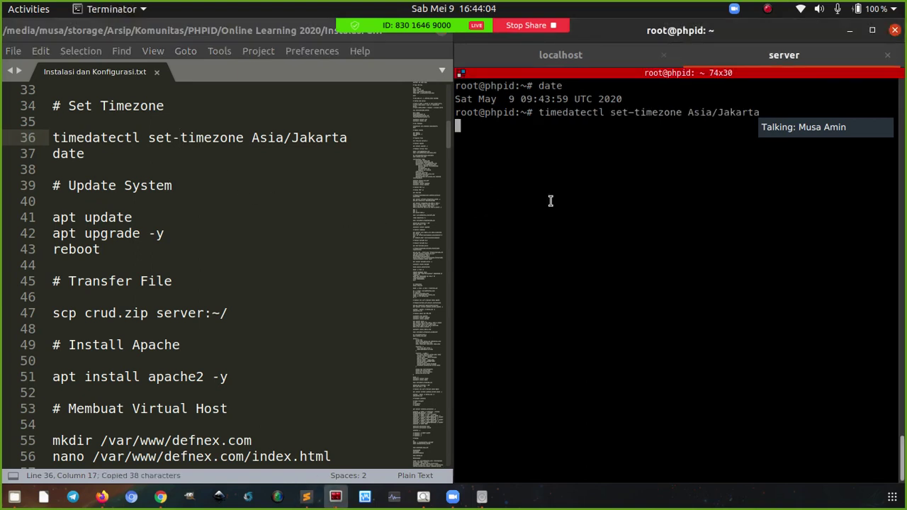
# Run date again from the notes to confirm the server now reports WIB time
pyautogui.click(147, 150)
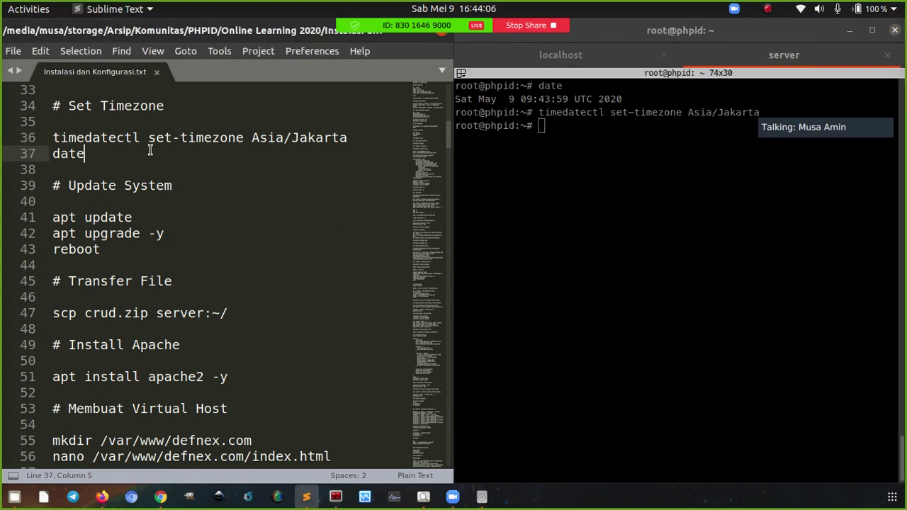
pyautogui.hotkey('ctrl', 'c')
pyautogui.click(584, 163)
pyautogui.rightClick(574, 162)
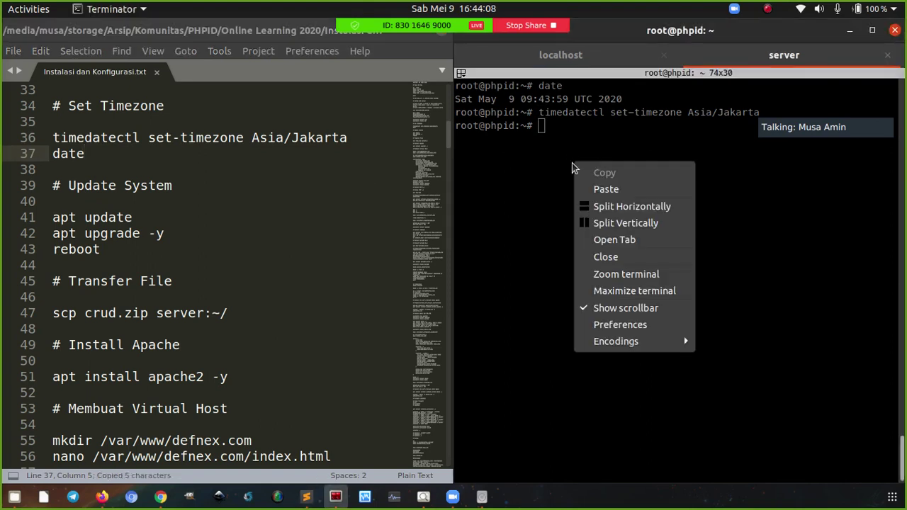
pyautogui.click(606, 189)
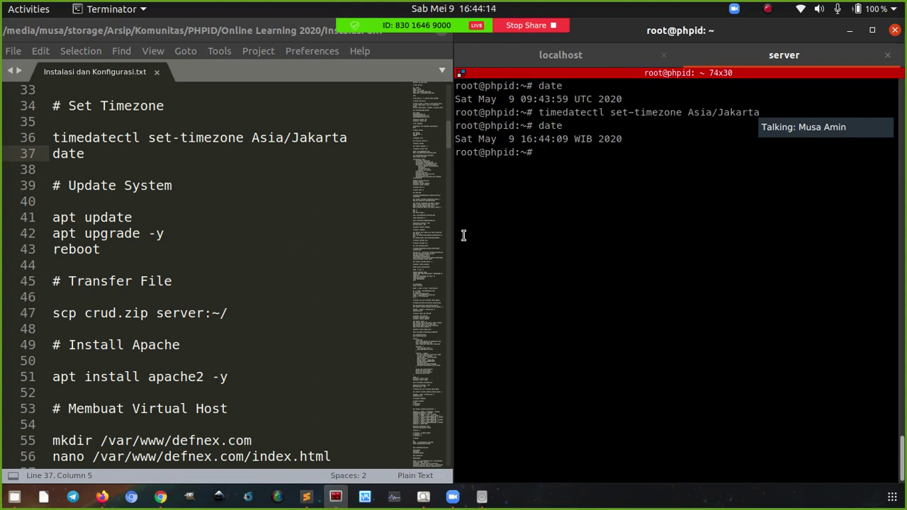
# Scroll the notes past apt update, apt upgrade -y and reboot to the Transfer File section
pyautogui.scroll(-2, 269, 243)
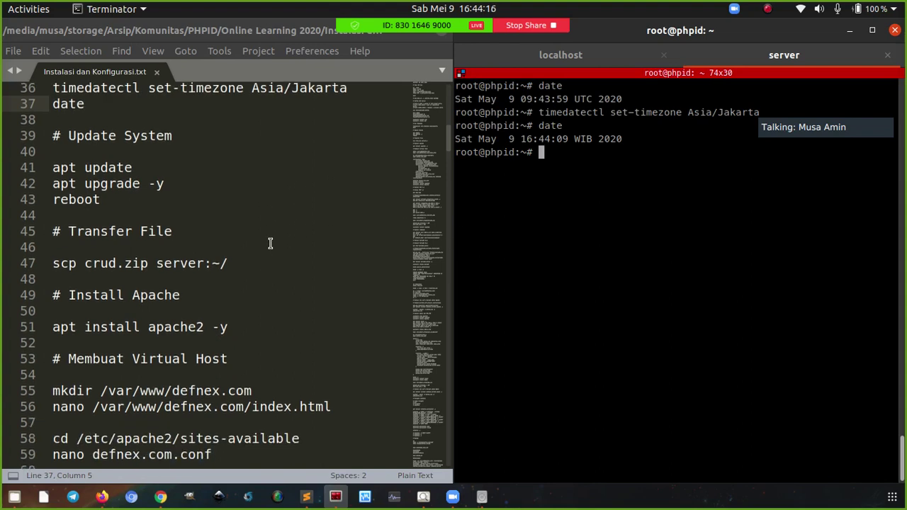
pyautogui.click(142, 122)
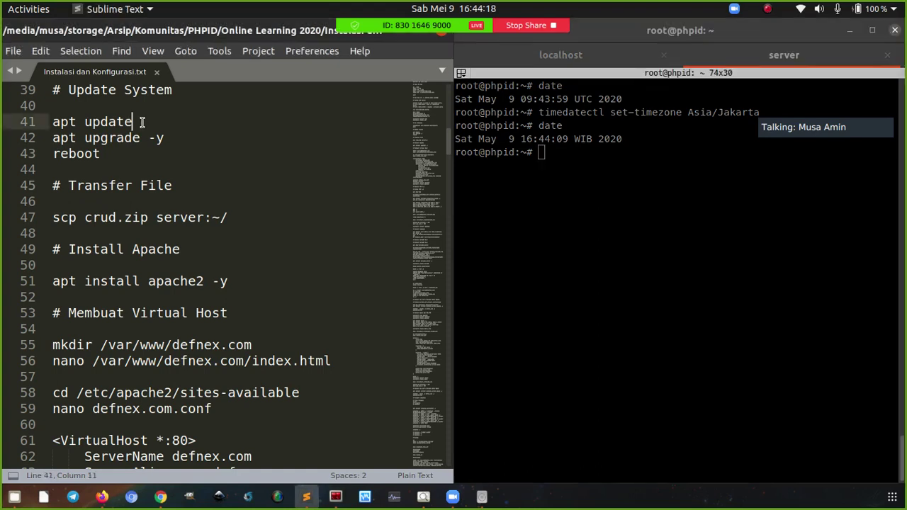
pyautogui.click(176, 137)
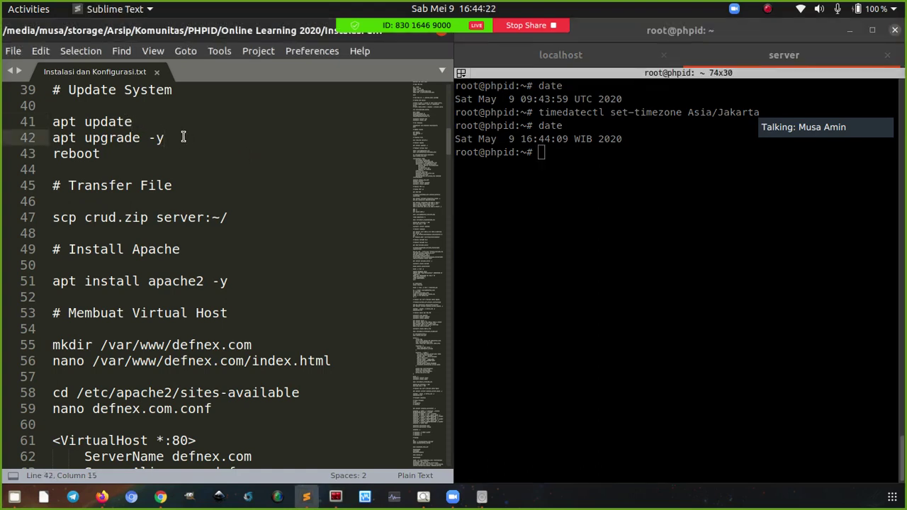
pyautogui.click(105, 155)
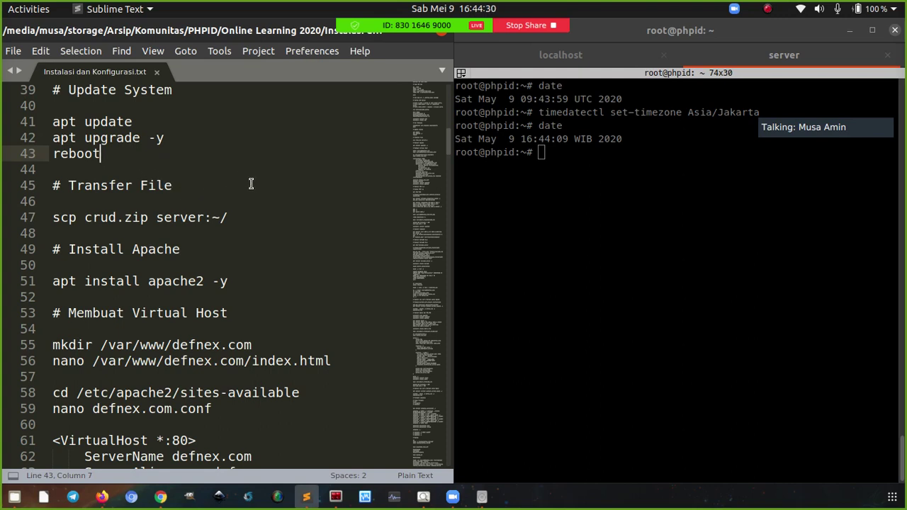
pyautogui.scroll(-1, 241, 193)
pyautogui.scroll(-1, 241, 193)
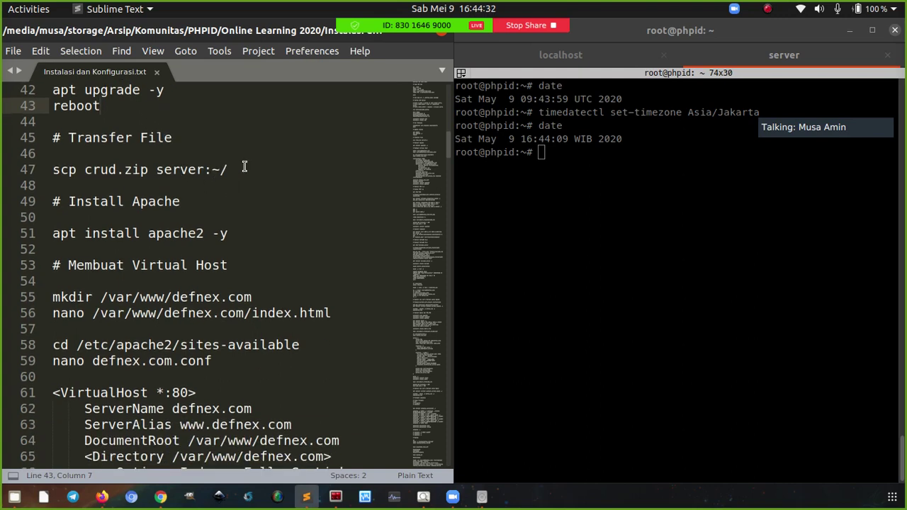
pyautogui.scroll(-1, 246, 167)
pyautogui.click(601, 171)
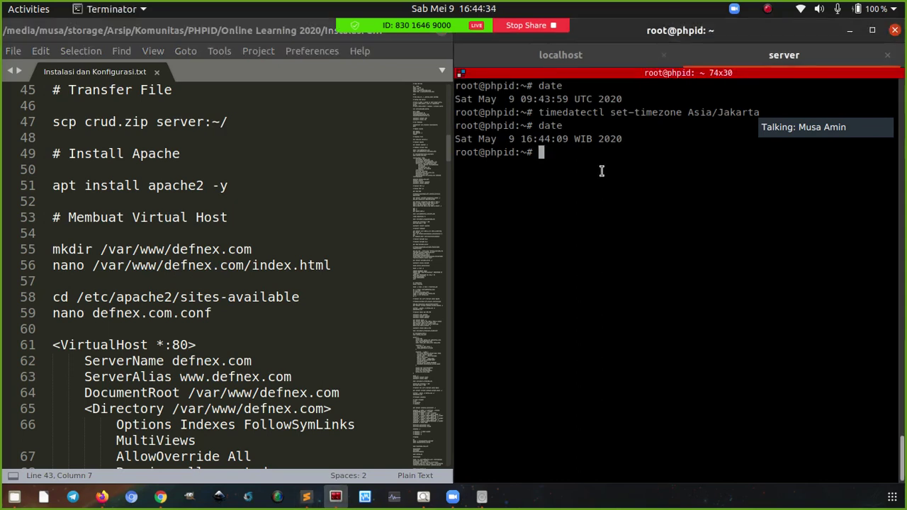
# Clear the server tab and start an scp of crud.zip in the localhost shell
pyautogui.hotkey('ctrl', 'l')
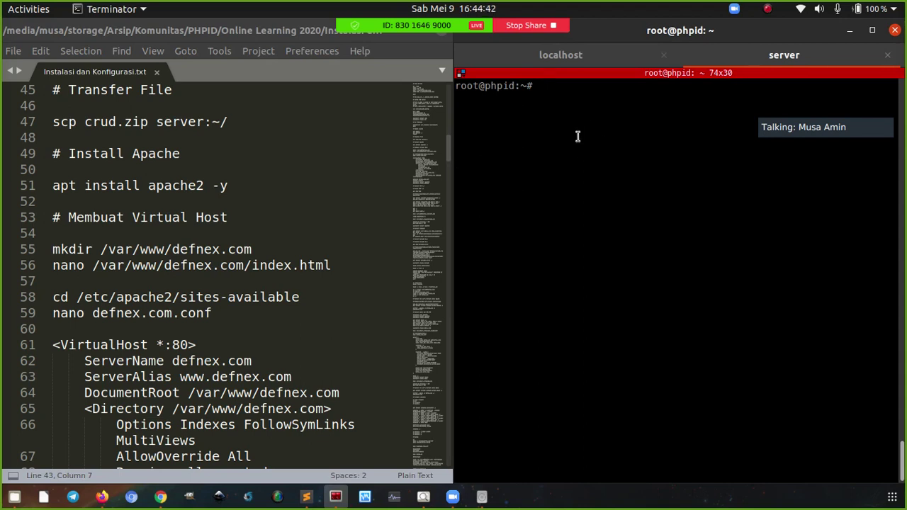
pyautogui.click(579, 63)
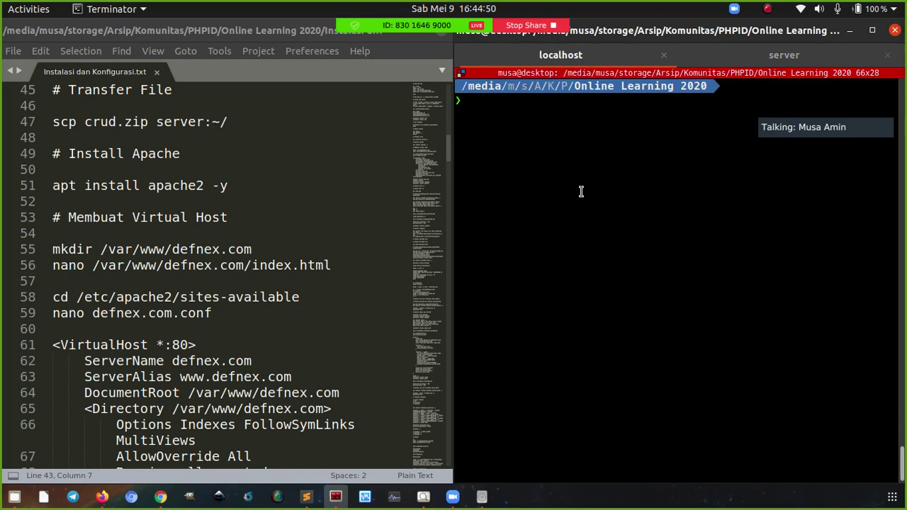
pyautogui.write('scp crud')
pyautogui.press('Tab')
# Add the destination phpid:~/ and run the copy, which fails with a connection reset
pyautogui.press('Left')
pyautogui.press('Left')
pyautogui.press('Left')
pyautogui.press('Left')
pyautogui.press('Left')
pyautogui.press('Left')
pyautogui.press('Left')
pyautogui.press('Left')
pyautogui.press('Left')
pyautogui.press('Right')
pyautogui.press('Right')
pyautogui.press('End')
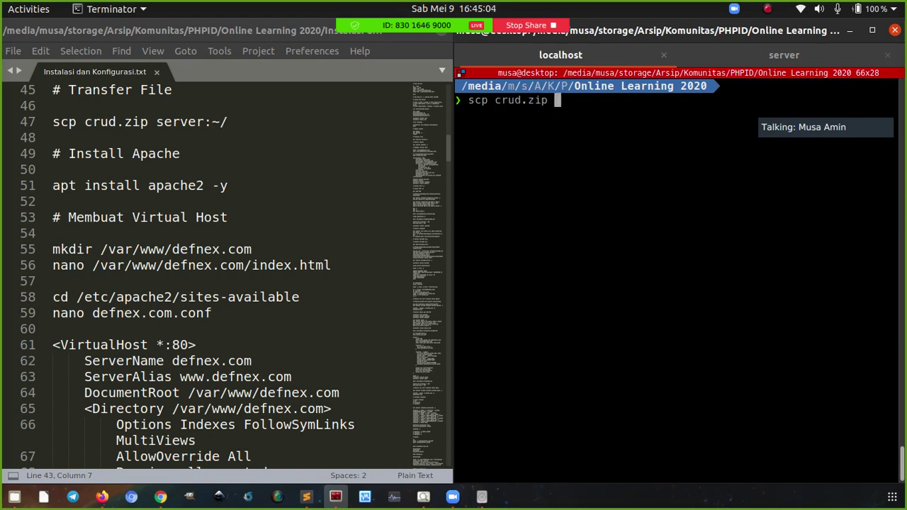
pyautogui.write('phpid:')
pyautogui.write('~/')
pyautogui.press('Return')
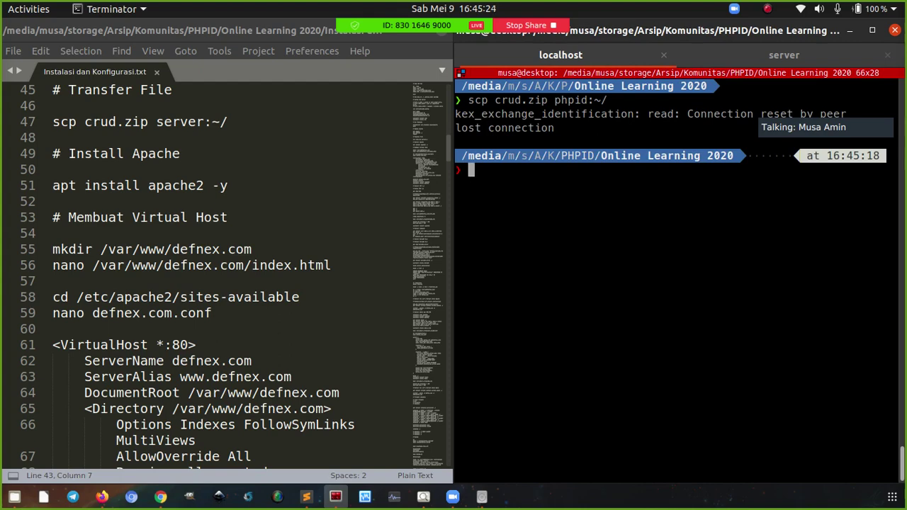
pyautogui.click(748, 53)
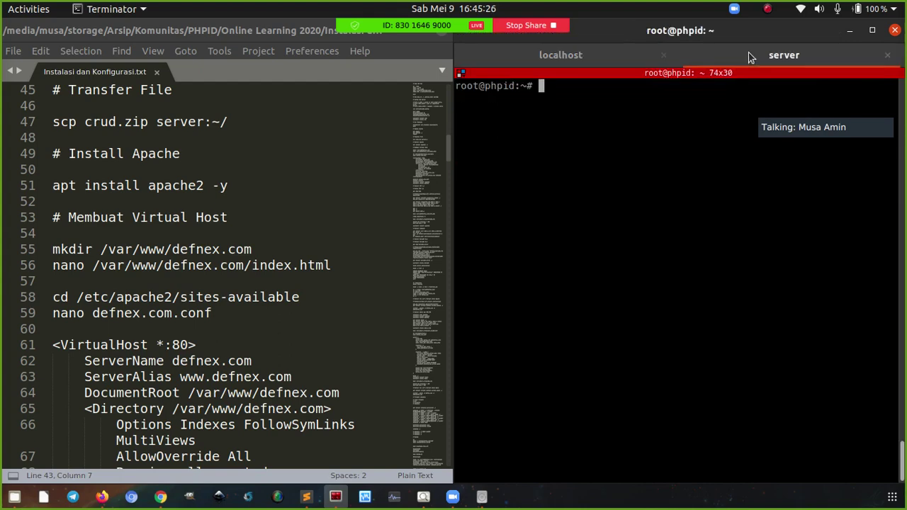
pyautogui.click(631, 55)
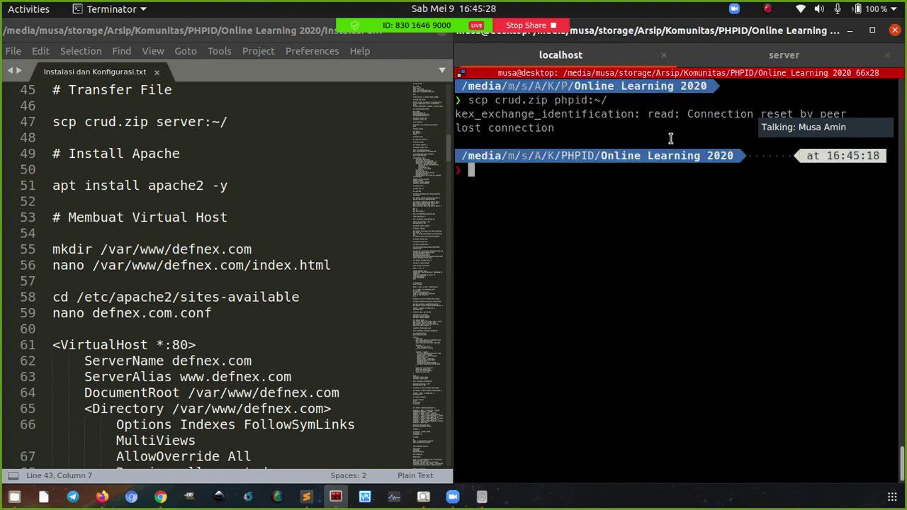
# Open .ssh/config in nano, then close it without changes
pyautogui.write('nano .ssh/config')
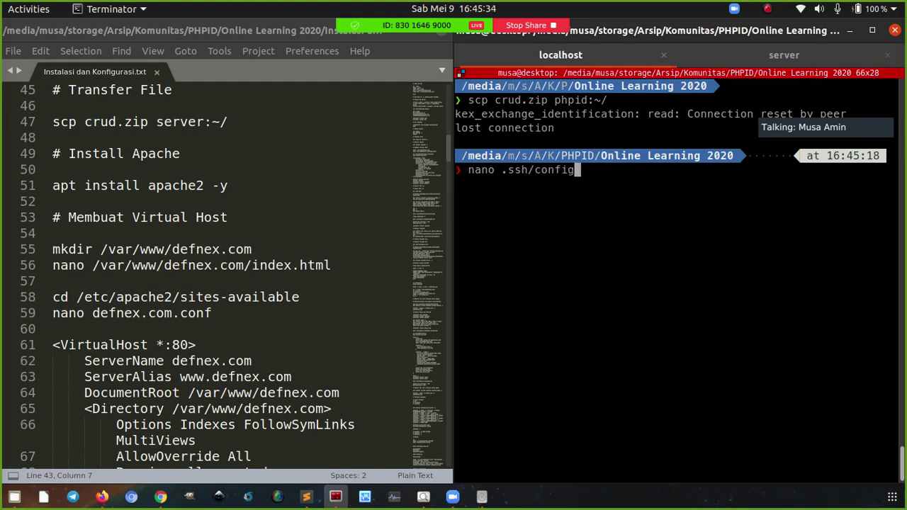
pyautogui.press('Return')
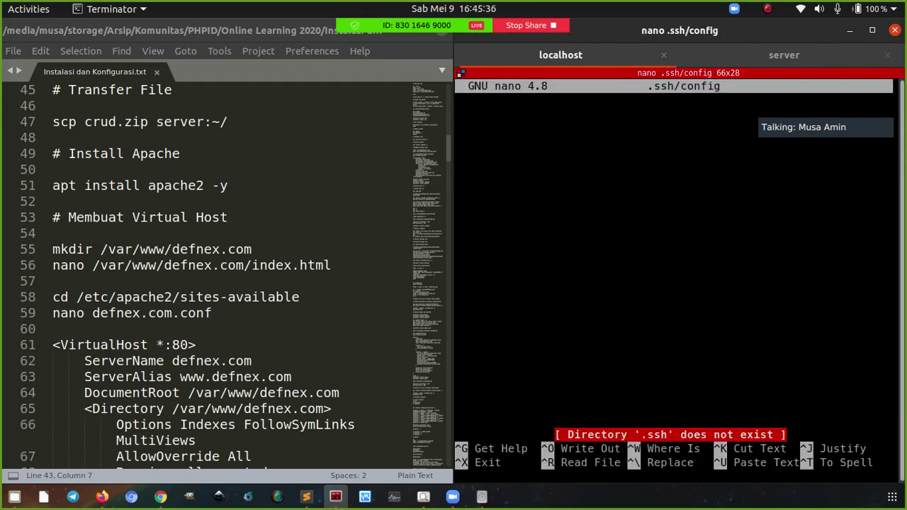
pyautogui.hotkey('ctrl', 'x')
# Change the phpid host's Port from 22 to 50000 in ~/.ssh/config and save
pyautogui.write('nano ')
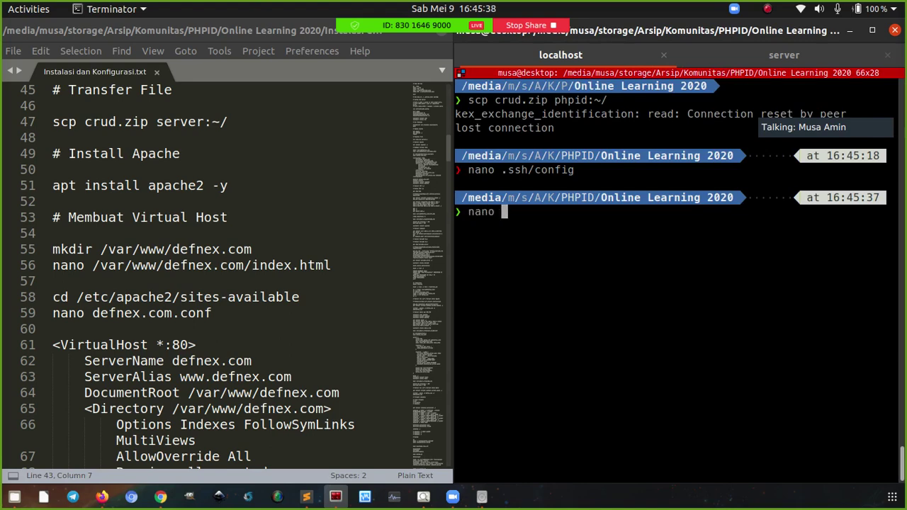
pyautogui.write('~/.ssh/config')
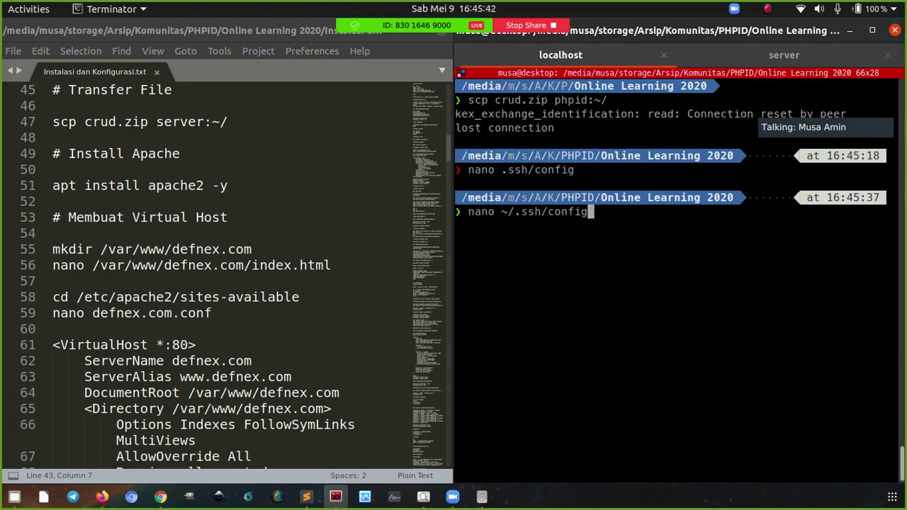
pyautogui.press('Return')
pyautogui.press('Down')
pyautogui.press('Down')
pyautogui.press('Down')
pyautogui.press('Down')
pyautogui.press('Down')
pyautogui.press('Right')
pyautogui.press('Right')
pyautogui.press('Down')
pyautogui.press('Right')
pyautogui.press('Right')
pyautogui.press('Right')
pyautogui.press('Right')
pyautogui.press('Right')
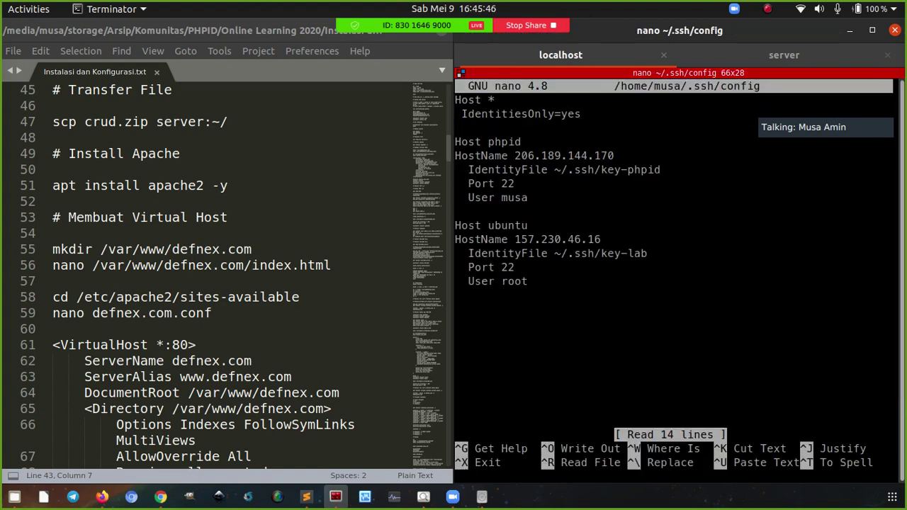
pyautogui.press('Delete')
pyautogui.press('Delete')
pyautogui.write('50000')
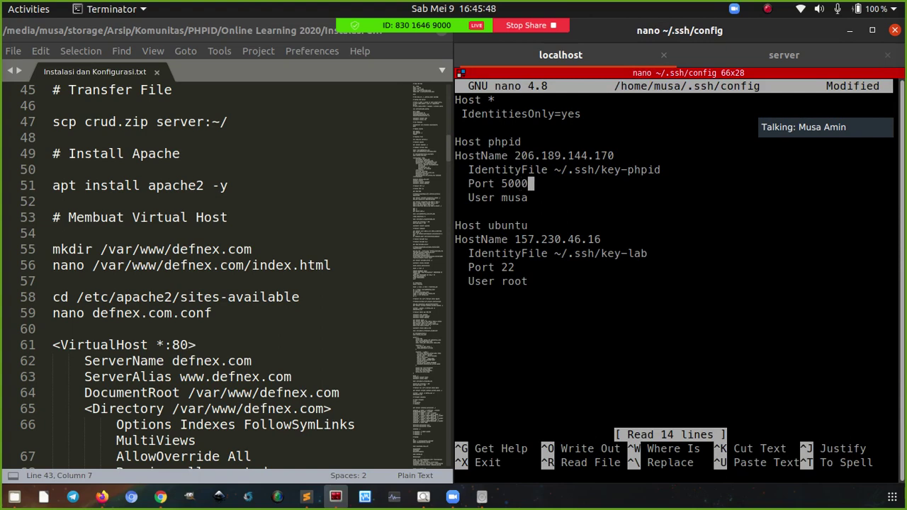
pyautogui.hotkey('ctrl', 'o')
pyautogui.press('Return')
pyautogui.hotkey('ctrl', 'x')
# Rerun the scp copy of crud.zip to phpid, then view Xshell.png in Image Viewer
pyautogui.press('Up')
pyautogui.press('Up')
pyautogui.press('Up')
pyautogui.press('Return')
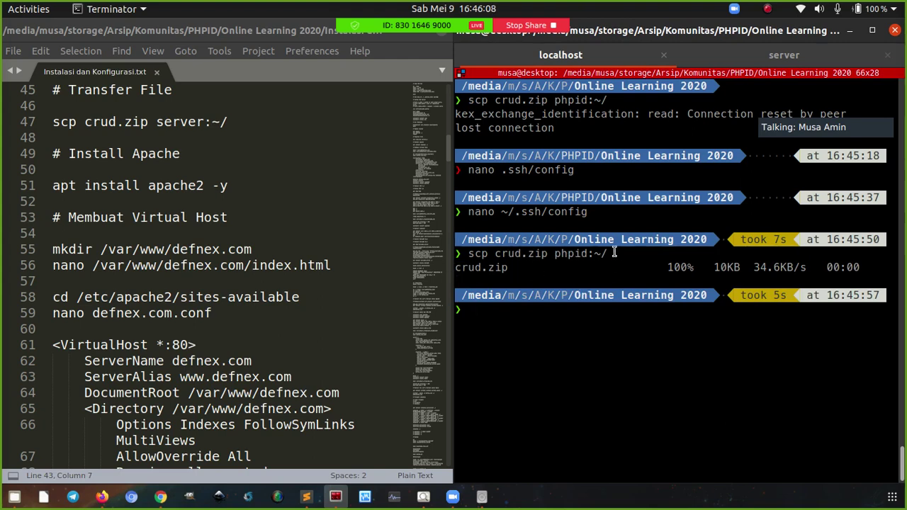
pyautogui.hotkey('ctrl', 'l')
pyautogui.click(742, 55)
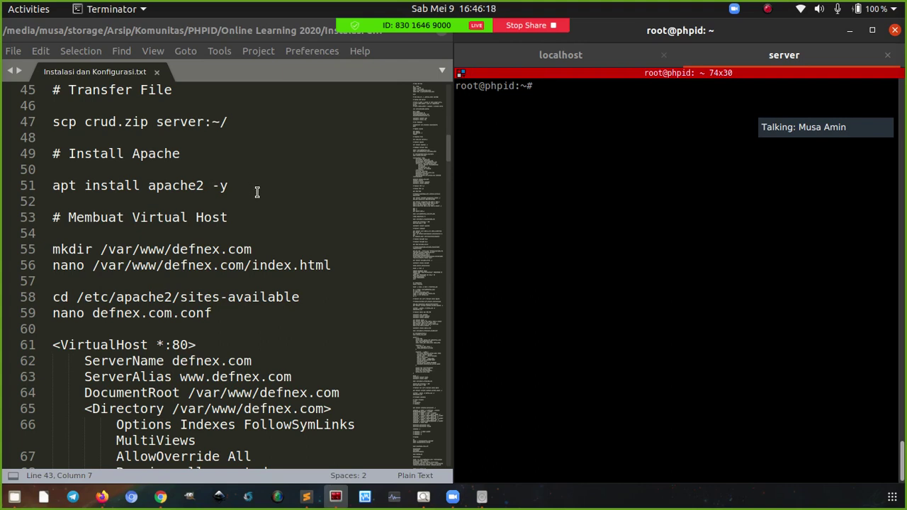
pyautogui.click(14, 496)
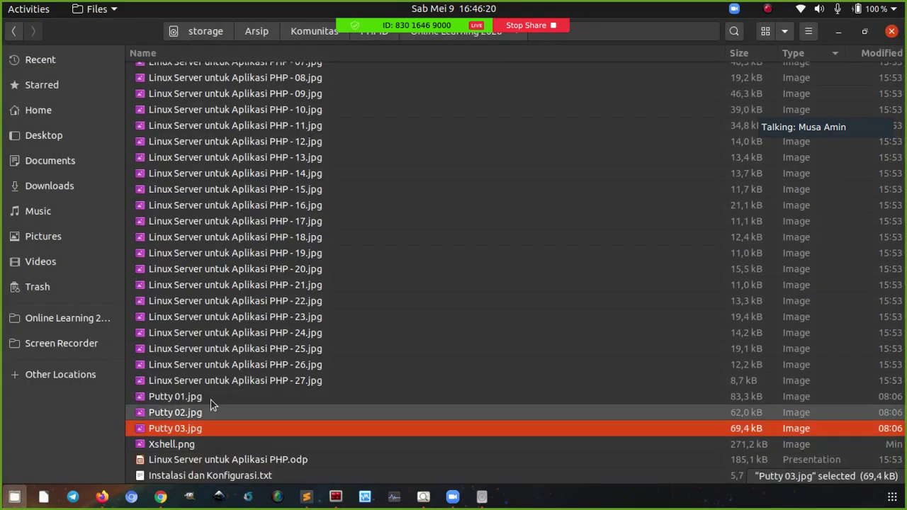
pyautogui.doubleClick(205, 442)
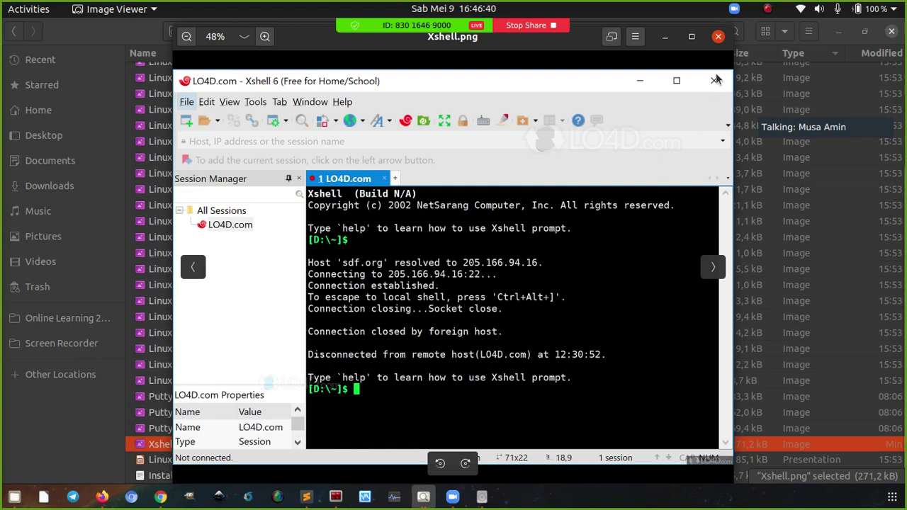
# Close the Xshell.png screenshot and bring the installation notes and the server's root shell forward
pyautogui.click(718, 36)
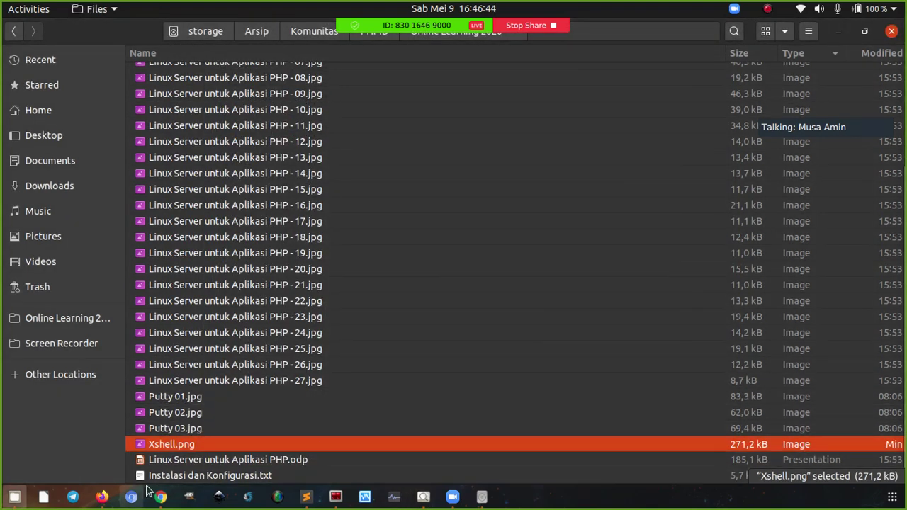
pyautogui.click(306, 496)
pyautogui.click(336, 498)
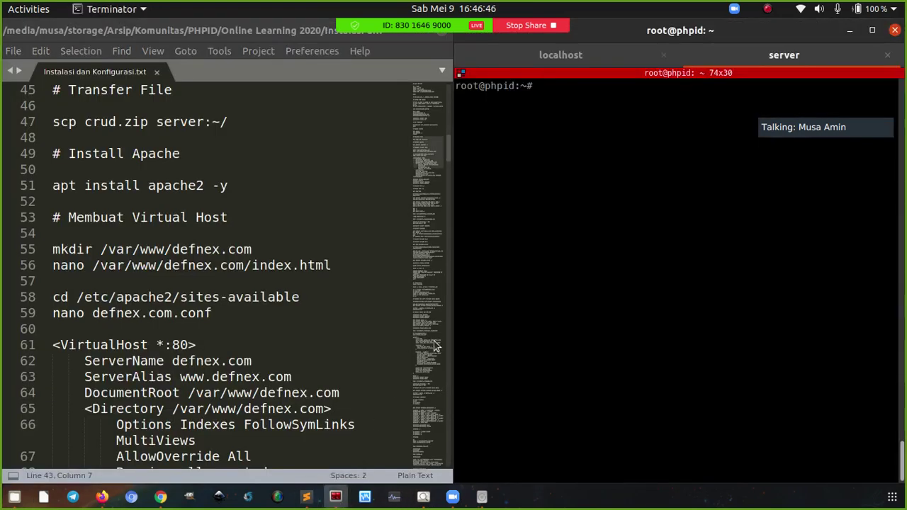
# Run the apache2 install line from the notes, which reports apache2 is already the newest version
pyautogui.click(254, 186)
pyautogui.hotkey('ctrl', 'c')
pyautogui.rightClick(563, 180)
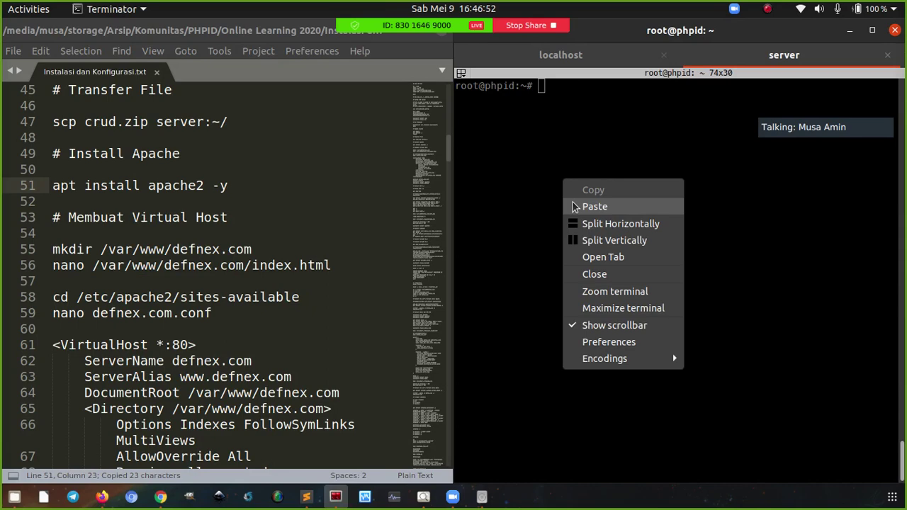
pyautogui.click(594, 206)
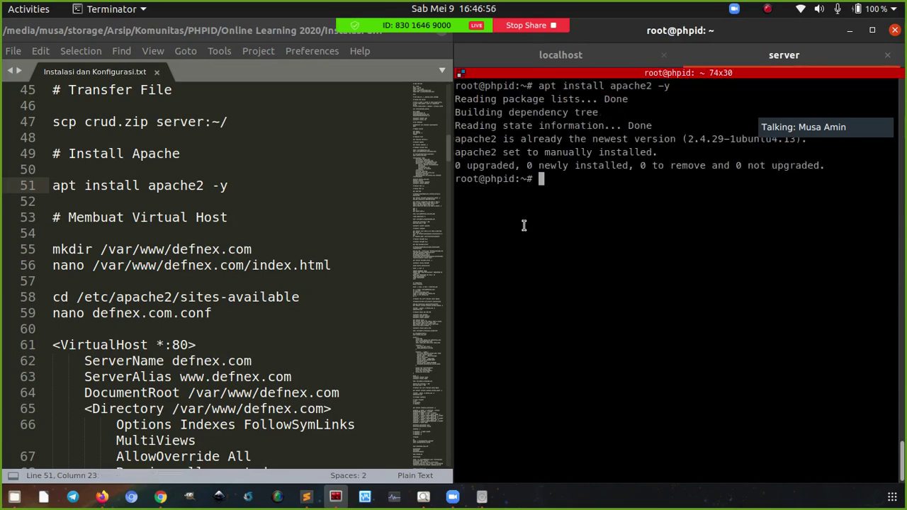
# Clear the terminal and show the eth0 interface details with ifconfig eth0
pyautogui.hotkey('ctrl', 'l')
pyautogui.write('ifconfig eht0')
pyautogui.press('Return')
pyautogui.press('Up')
pyautogui.press('BackSpace')
pyautogui.press('BackSpace')
pyautogui.press('BackSpace')
pyautogui.press('BackSpace')
pyautogui.write('eth0')
pyautogui.press('Return')
# Copy the server's IP address 206.189.144.170 from the eth0 output
pyautogui.doubleClick(576, 139)
pyautogui.rightClick(578, 144)
pyautogui.click(606, 146)
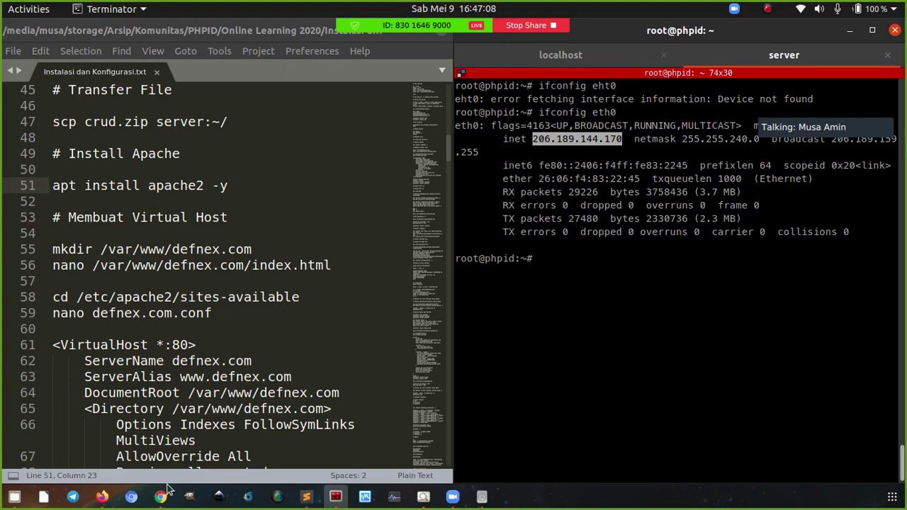
pyautogui.rightClick(131, 498)
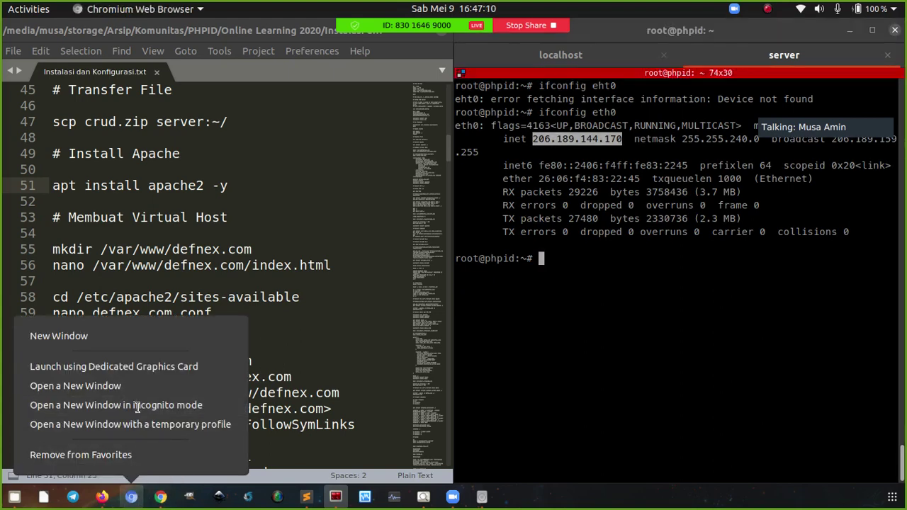
# Load 206.189.144.170 in a new incognito Chromium window
pyautogui.click(138, 406)
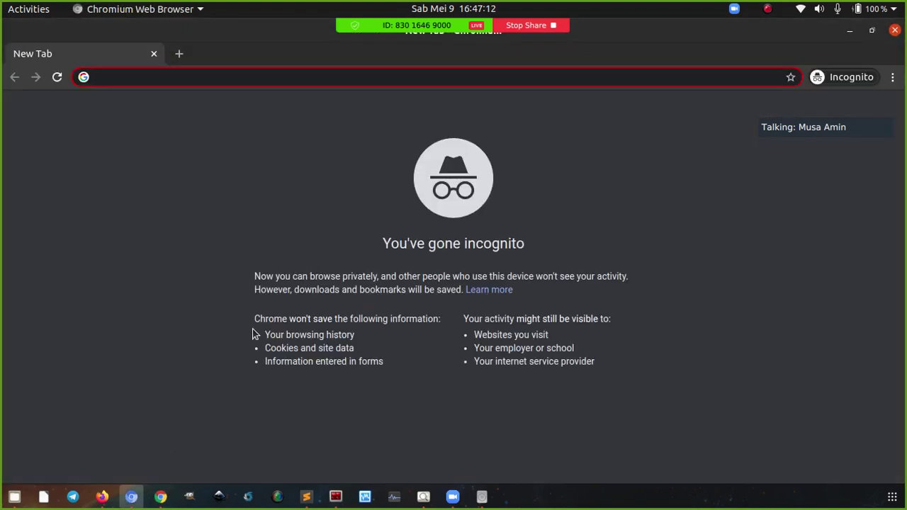
pyautogui.hotkey('ctrl', 'v')
pyautogui.press('Return')
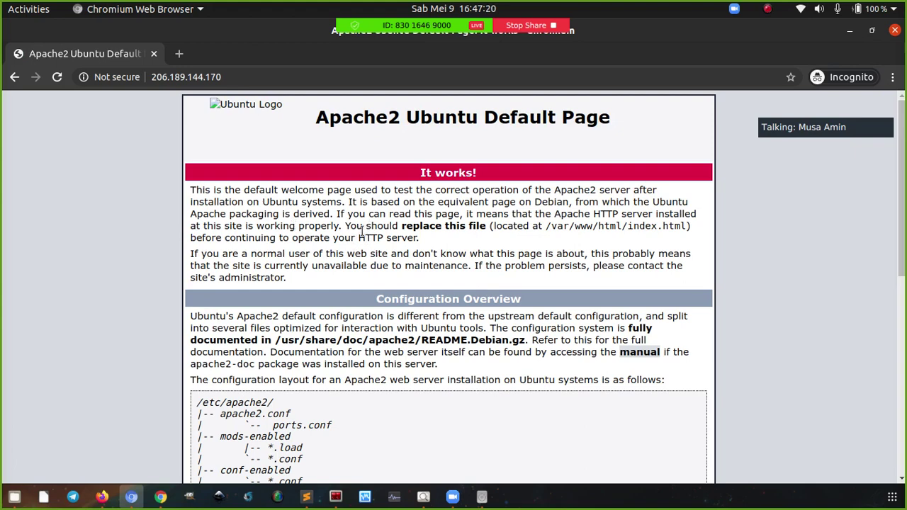
# Scroll through the Apache2 Ubuntu Default Page, marking the note about replacing index.html
pyautogui.scroll(-1, 364, 229)
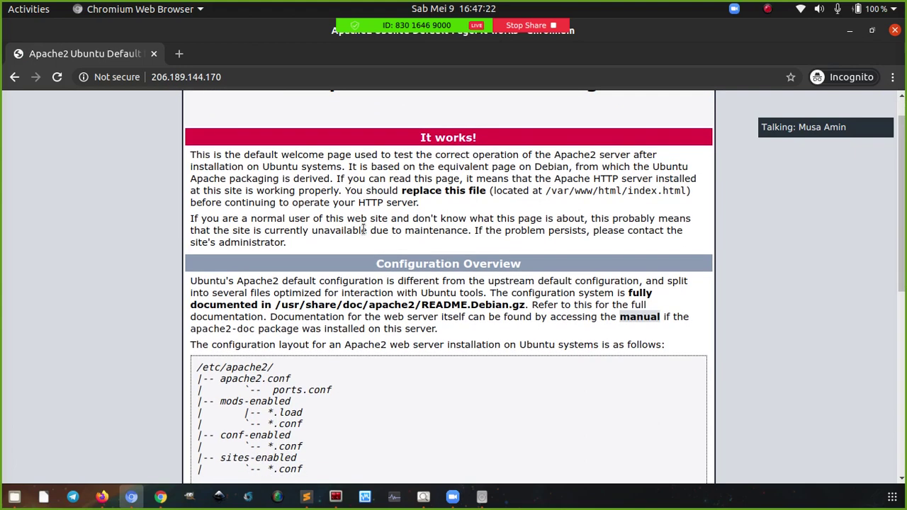
pyautogui.scroll(1, 364, 229)
pyautogui.scroll(-1, 333, 213)
pyautogui.scroll(-3, 458, 224)
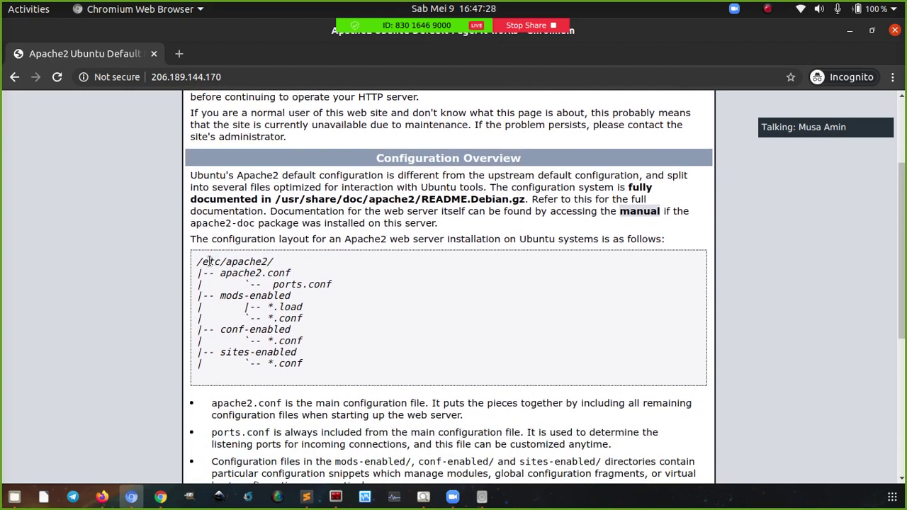
pyautogui.scroll(-2, 257, 273)
pyautogui.scroll(4, 549, 290)
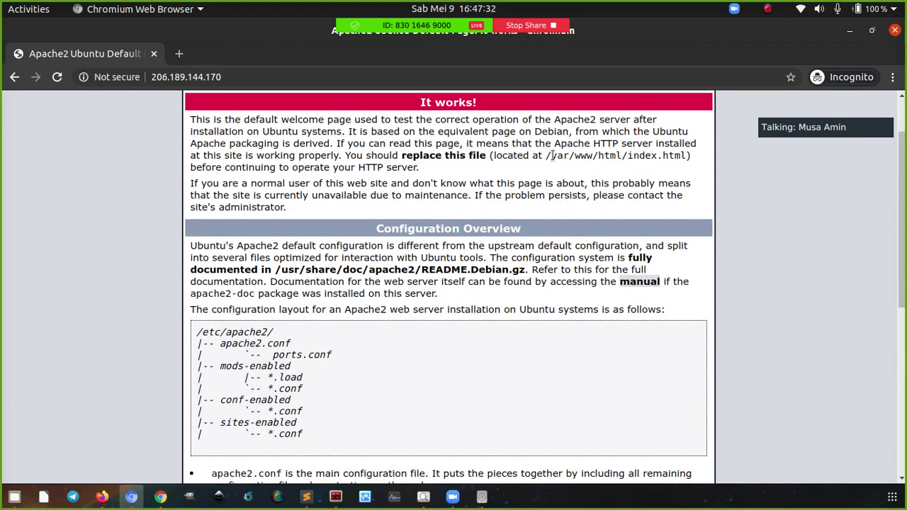
pyautogui.moveTo(547, 156); pyautogui.dragTo(637, 162)
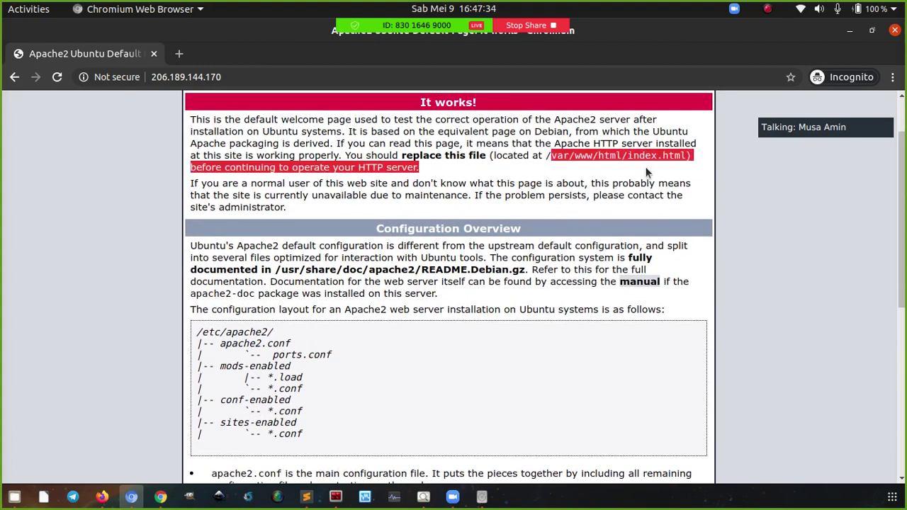
pyautogui.click(649, 163)
pyautogui.scroll(-5, 604, 208)
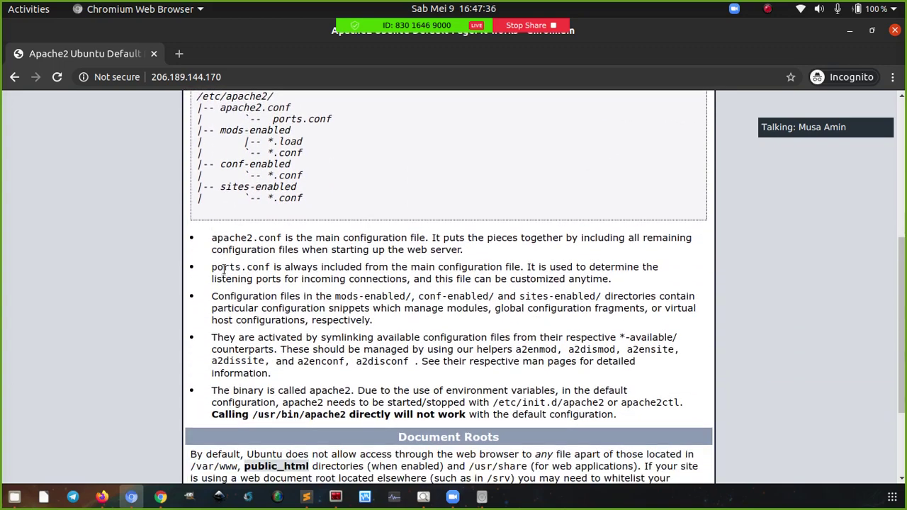
pyautogui.scroll(-1, 352, 279)
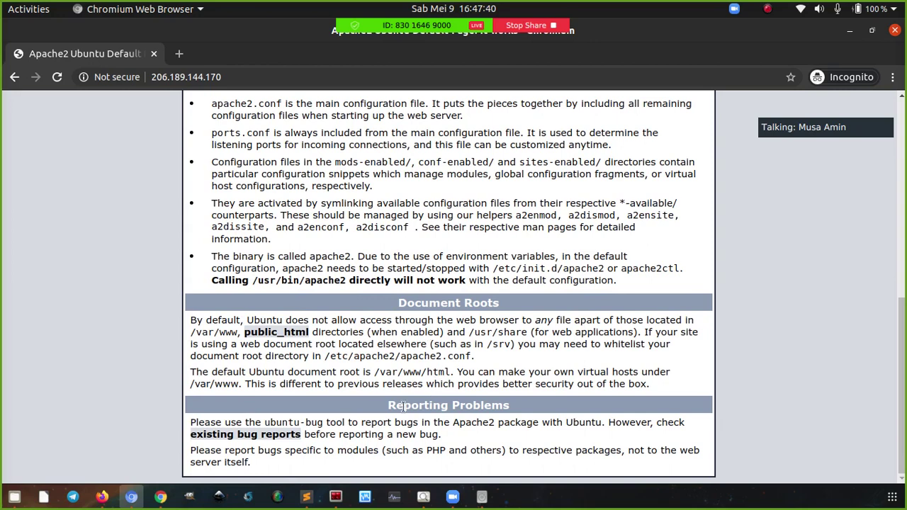
# Create the /var/www/defnex.com folder with the mkdir line from the notes
pyautogui.click(336, 496)
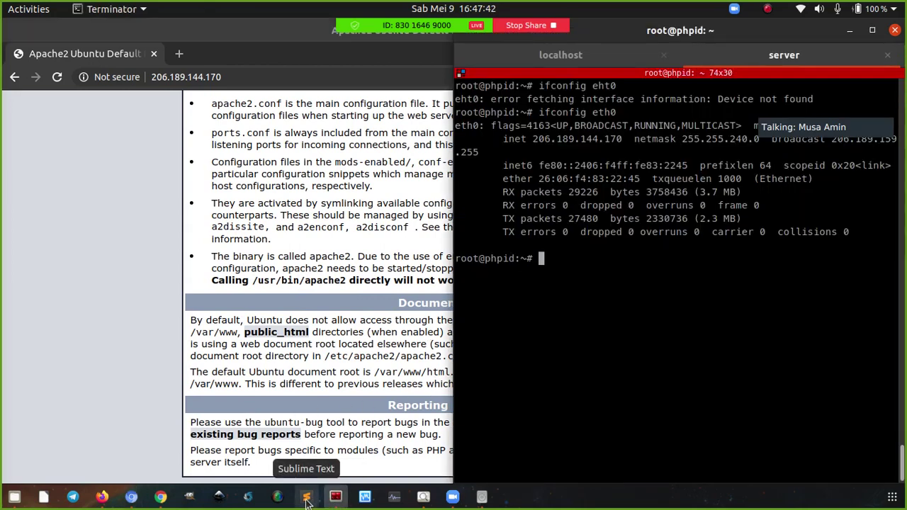
pyautogui.click(307, 498)
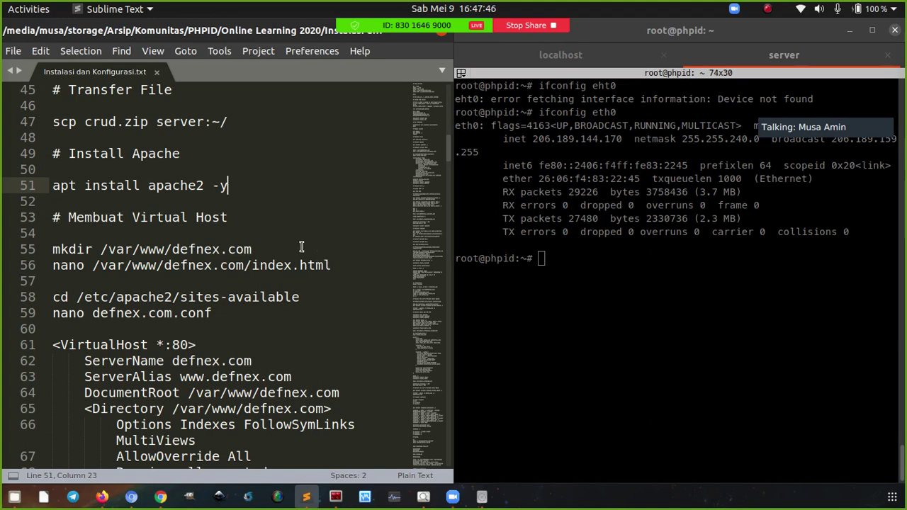
pyautogui.click(270, 248)
pyautogui.click(244, 217)
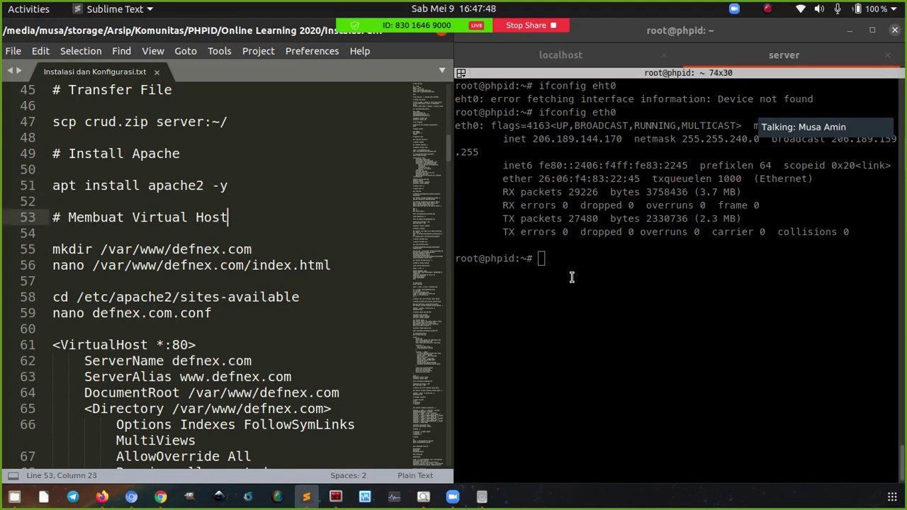
pyautogui.click(582, 283)
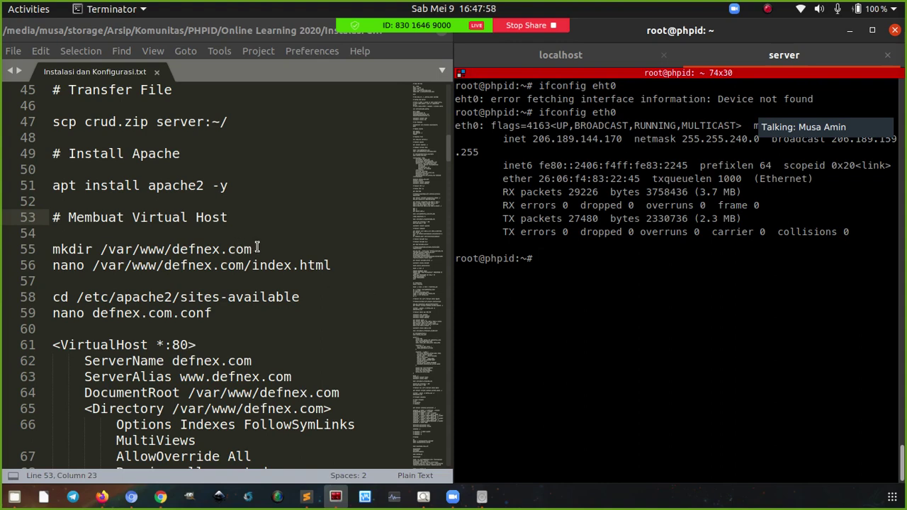
pyautogui.click(261, 249)
pyautogui.hotkey('ctrl', 'c')
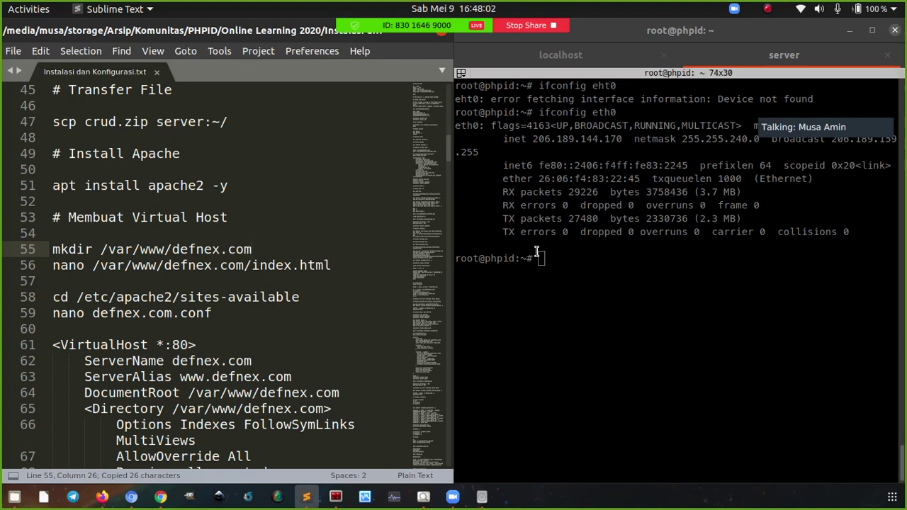
pyautogui.click(560, 263)
pyautogui.rightClick(571, 234)
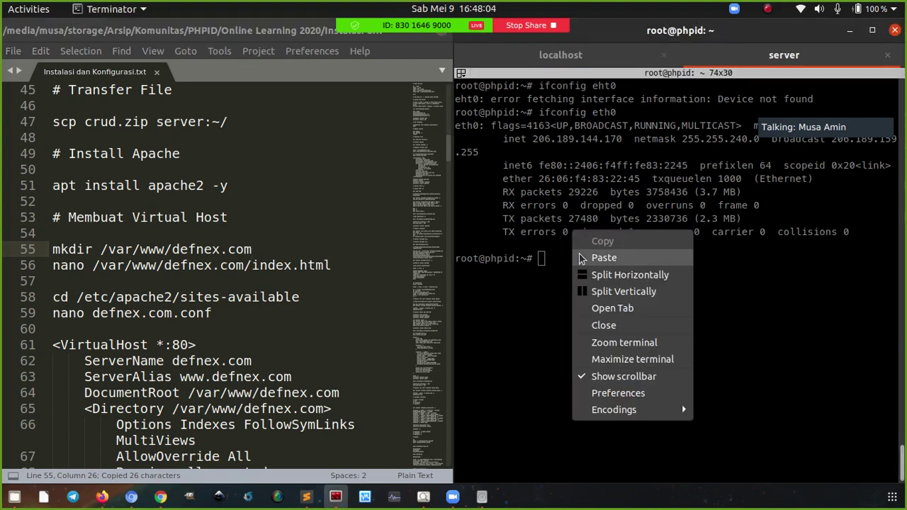
pyautogui.click(604, 258)
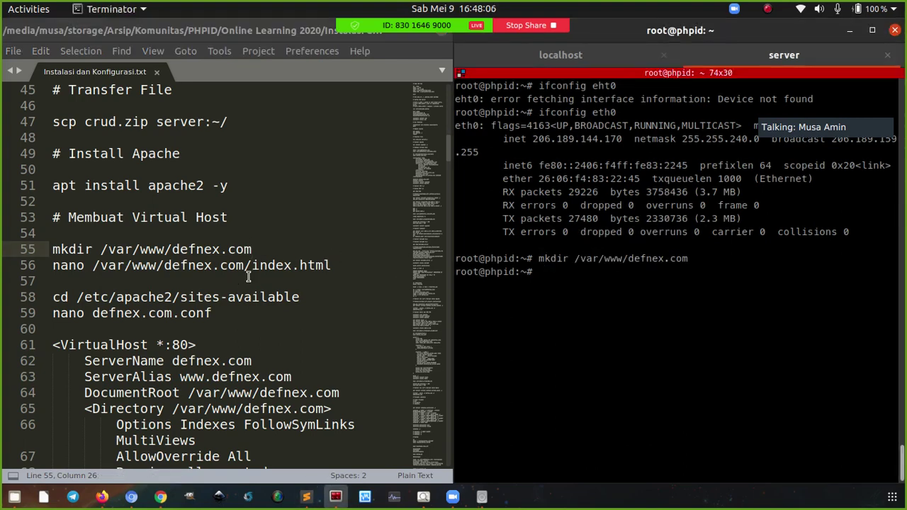
# Create /var/www/defnex.com/index.html in nano containing the line 'defnex.com' and save it
pyautogui.click(344, 264)
pyautogui.hotkey('ctrl', 'c')
pyautogui.rightClick(584, 229)
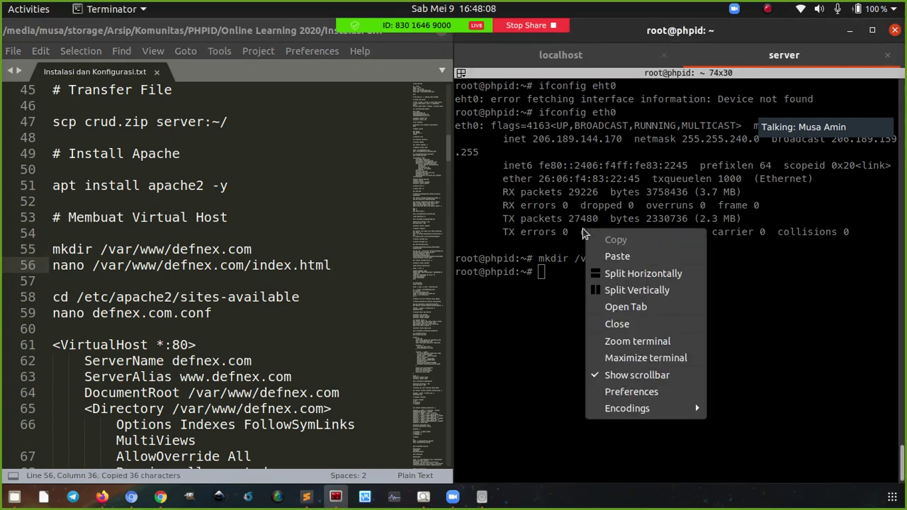
pyautogui.click(615, 257)
pyautogui.write('defnex.com')
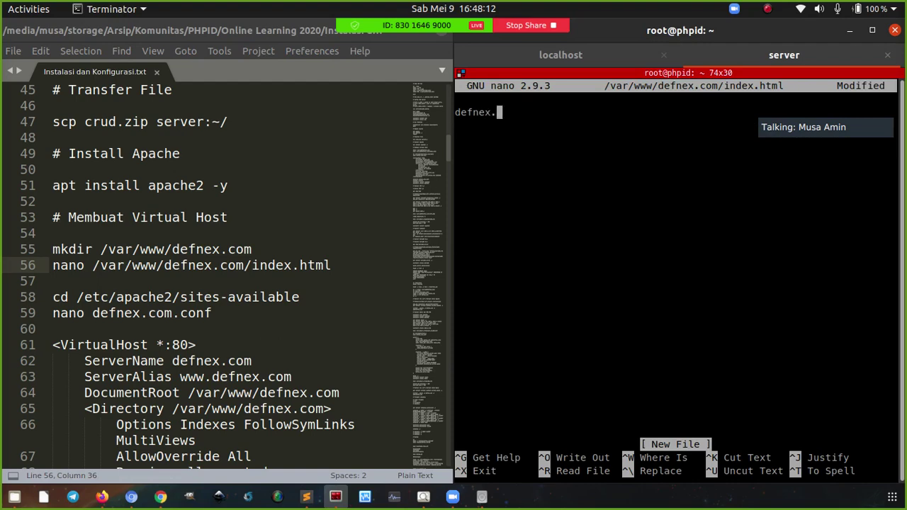
pyautogui.hotkey('ctrl', 'o')
pyautogui.press('Return')
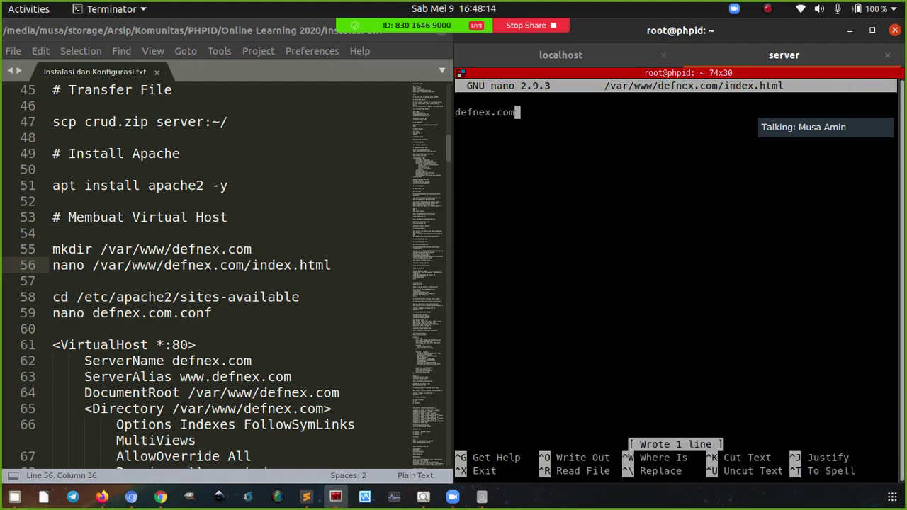
pyautogui.hotkey('ctrl', 'x')
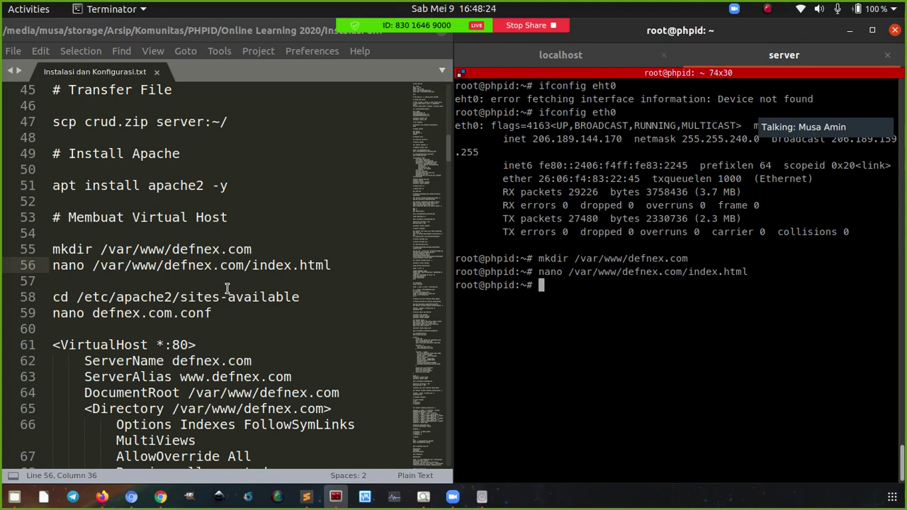
# Change into the /etc/apache2/sites-available directory
pyautogui.click(244, 297)
pyautogui.hotkey('ctrl', 'c')
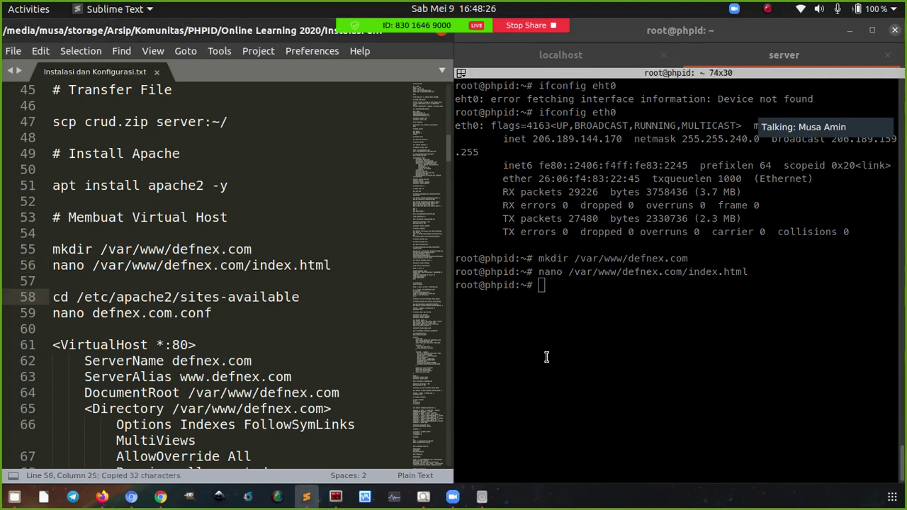
pyautogui.moveTo(85, 297); pyautogui.dragTo(181, 297)
pyautogui.click(206, 300)
pyautogui.click(312, 301)
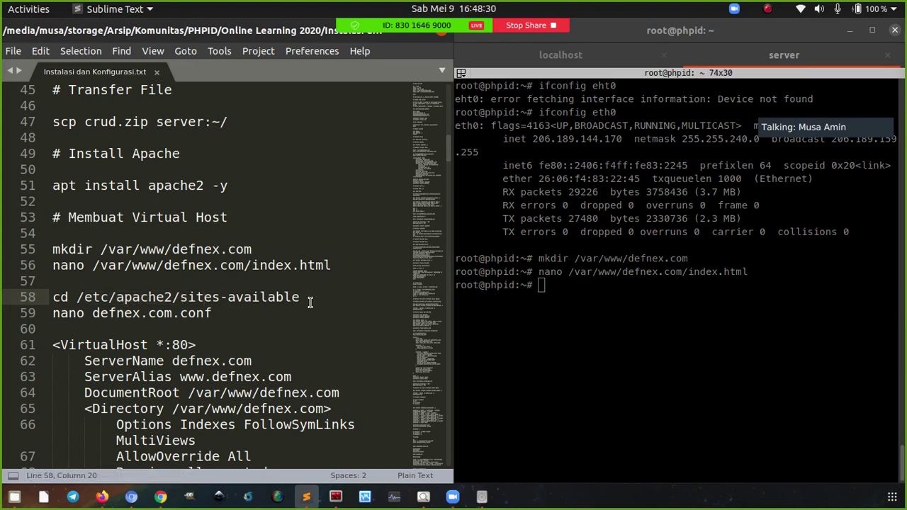
pyautogui.rightClick(550, 333)
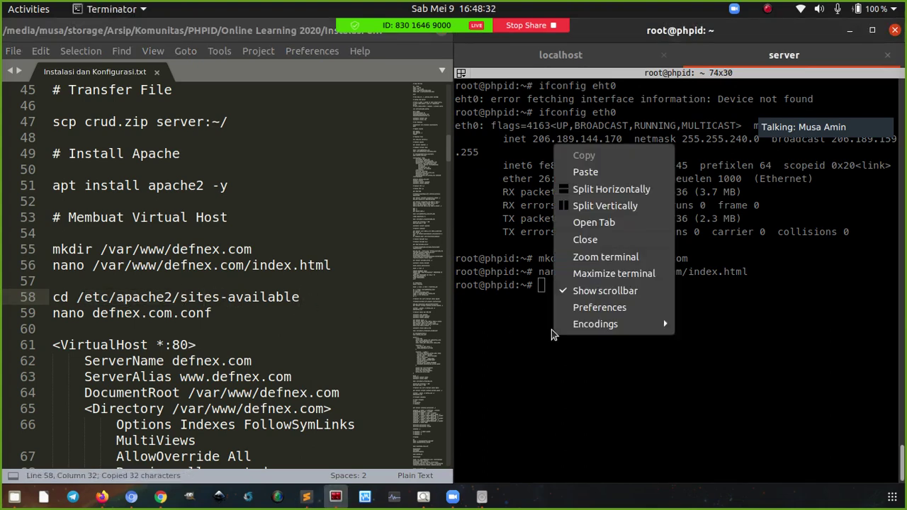
pyautogui.click(587, 173)
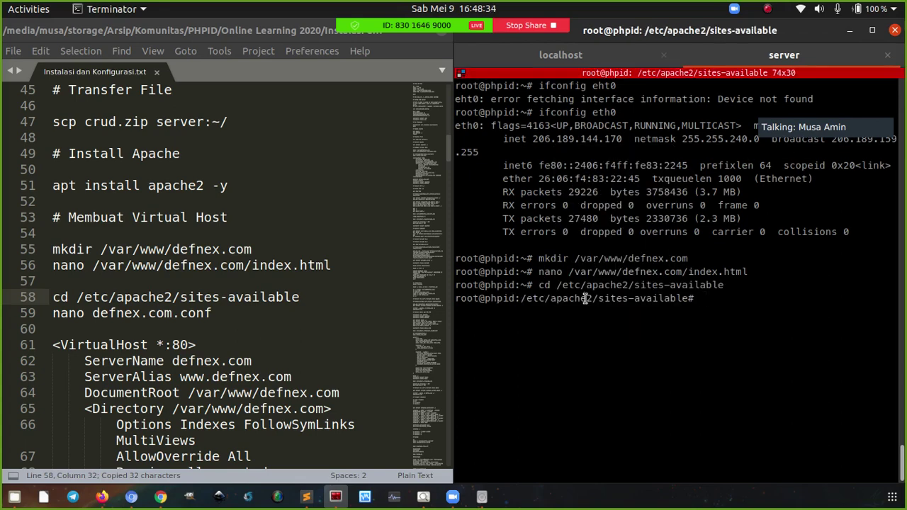
# Open a new defnex.com.conf in nano and select the VirtualHost block in the notes
pyautogui.click(229, 314)
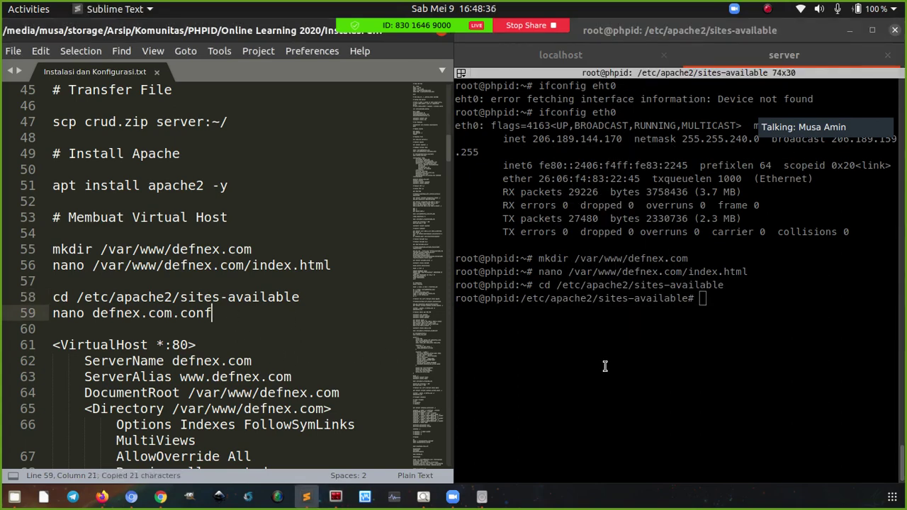
pyautogui.rightClick(604, 367)
pyautogui.click(650, 208)
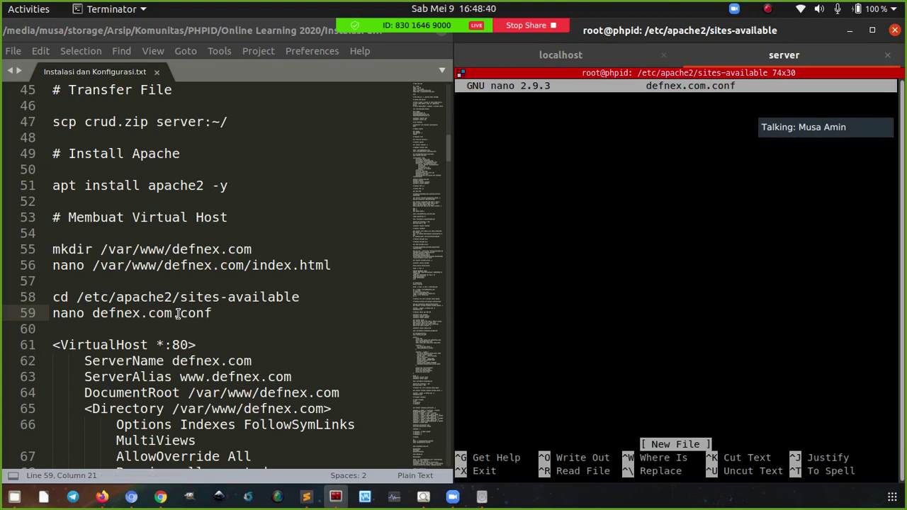
pyautogui.moveTo(180, 314); pyautogui.dragTo(214, 313)
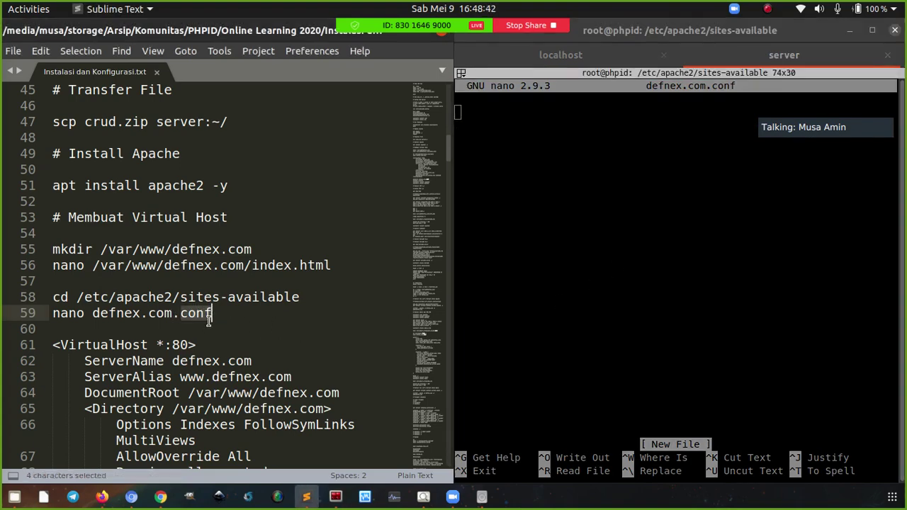
pyautogui.click(210, 327)
pyautogui.click(211, 314)
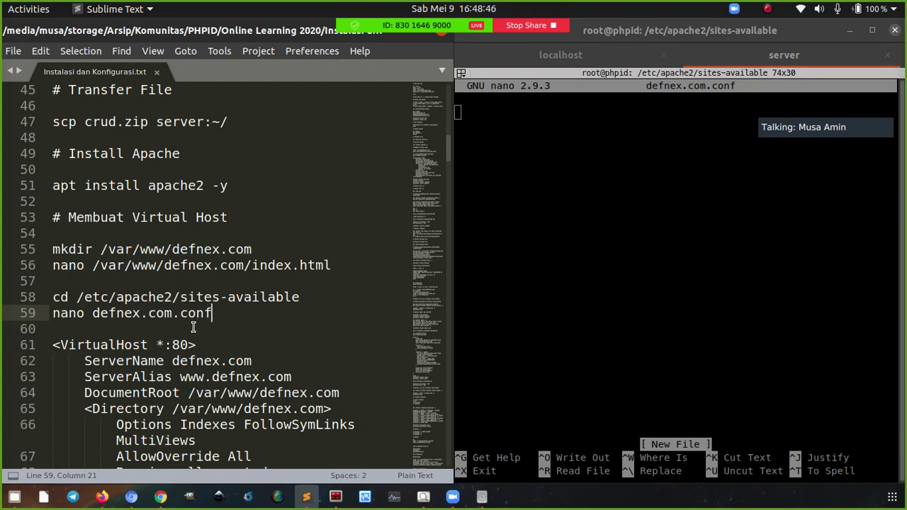
pyautogui.scroll(-3, 237, 324)
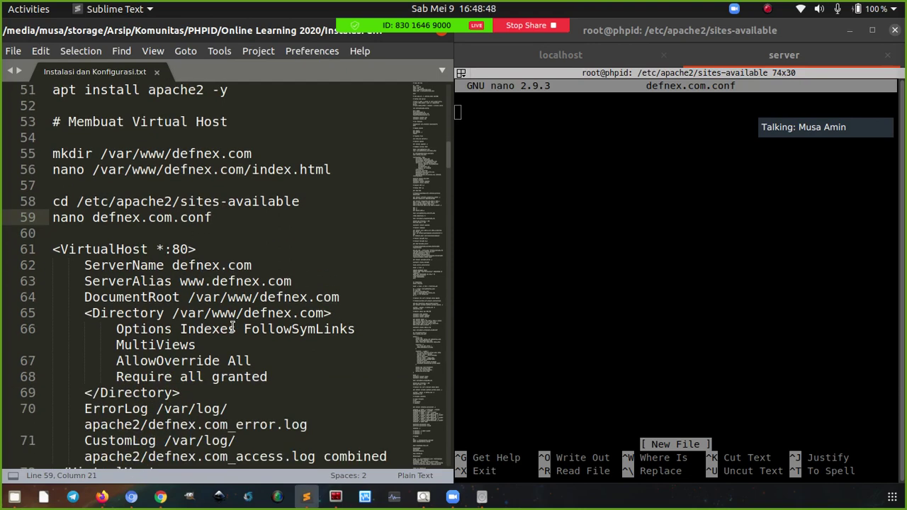
pyautogui.scroll(-2, 194, 357)
pyautogui.moveTo(165, 377); pyautogui.dragTo(48, 153)
# Paste the VirtualHost block into defnex.com.conf and save it
pyautogui.hotkey('ctrl', 'c')
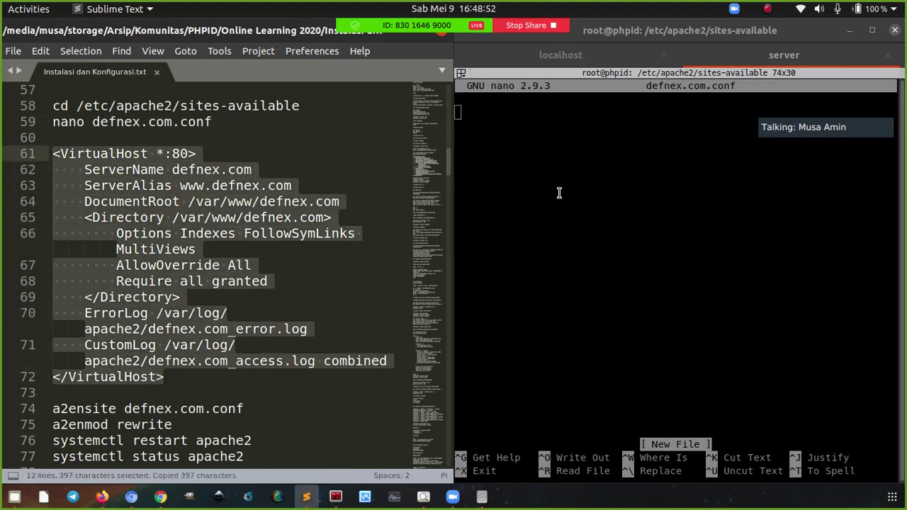
pyautogui.rightClick(560, 193)
pyautogui.click(593, 221)
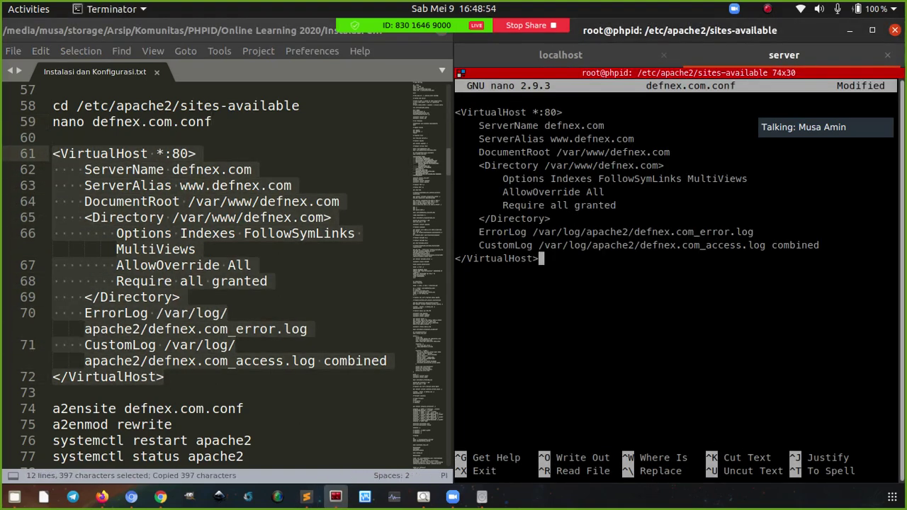
pyautogui.hotkey('ctrl', 'o')
pyautogui.press('Return')
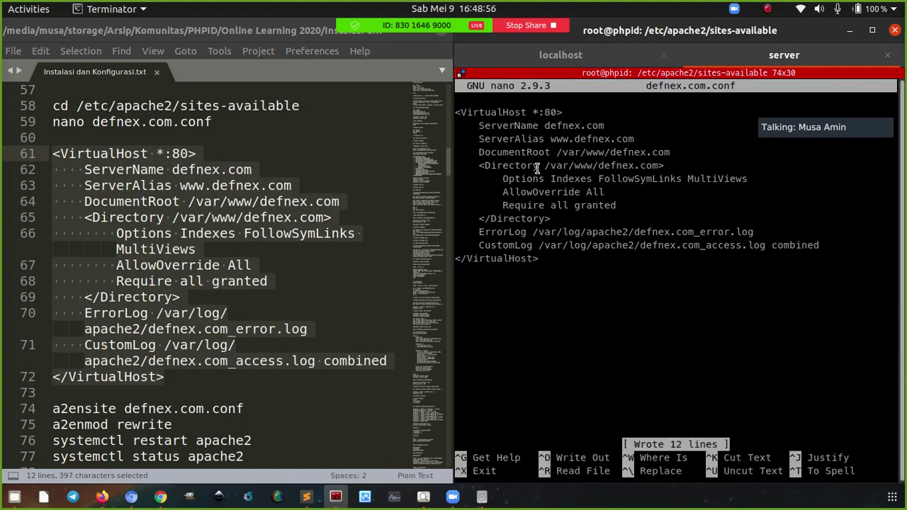
# Review port 80, DocumentRoot, Directory and ErrorLog entries, save again and exit nano
pyautogui.moveTo(543, 114); pyautogui.dragTo(548, 126)
pyautogui.click(547, 139)
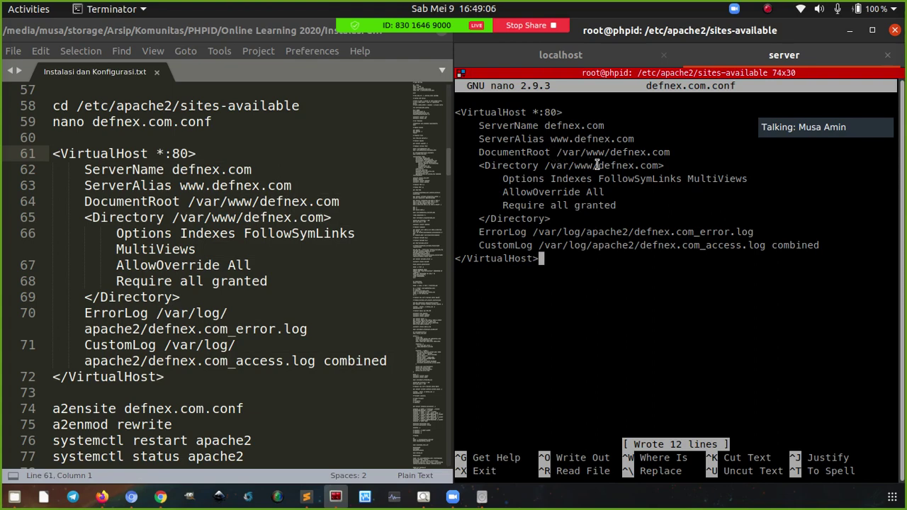
pyautogui.doubleClick(557, 153)
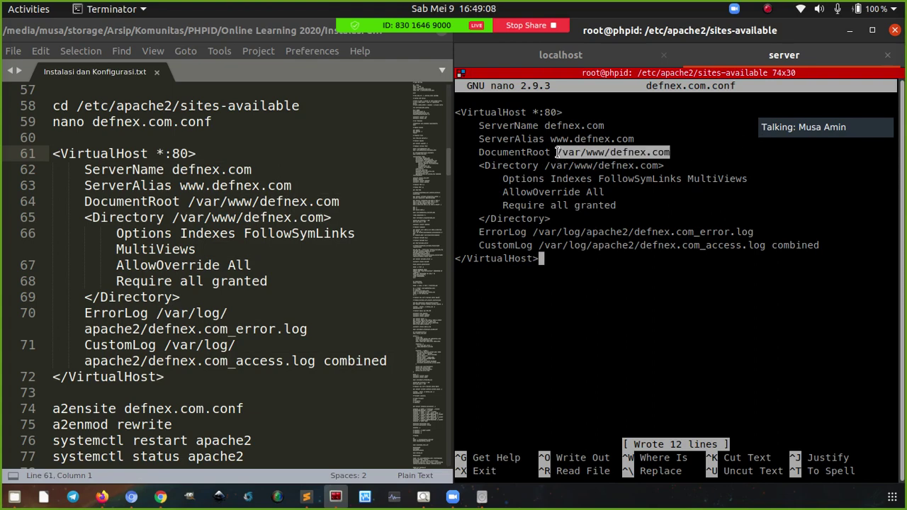
pyautogui.click(554, 222)
pyautogui.moveTo(554, 219); pyautogui.dragTo(462, 172)
pyautogui.click(484, 179)
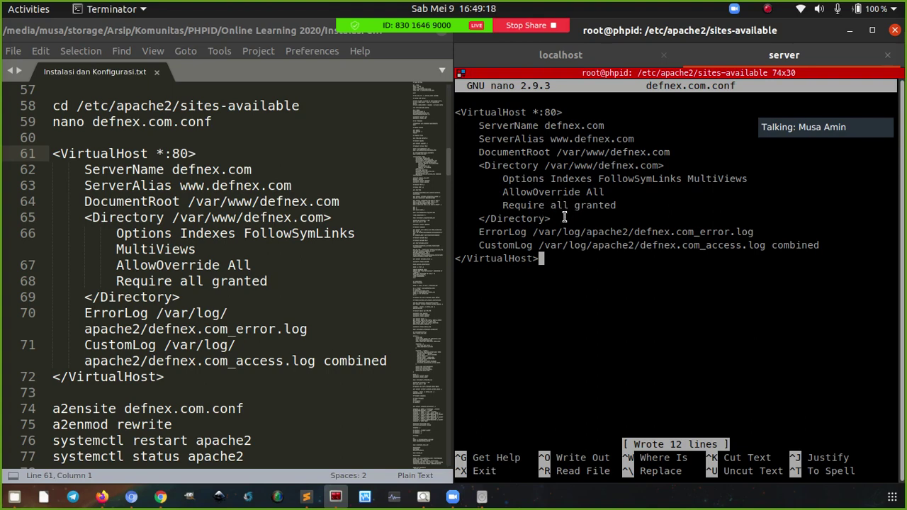
pyautogui.moveTo(562, 218); pyautogui.dragTo(474, 165)
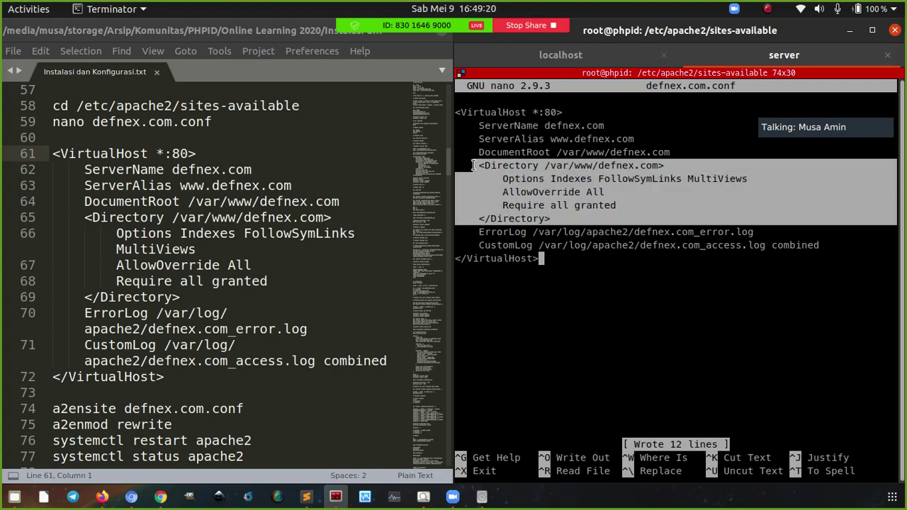
pyautogui.click(502, 232)
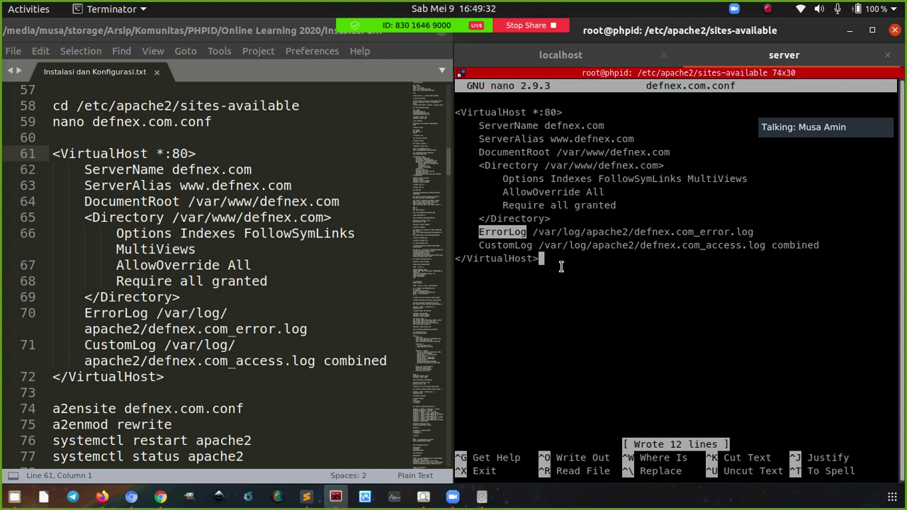
pyautogui.click(709, 232)
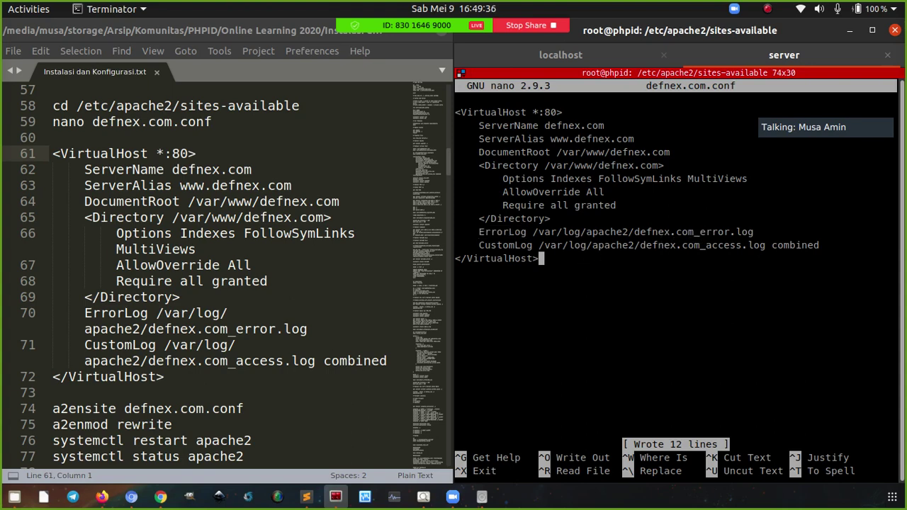
pyautogui.hotkey('ctrl', 'o')
pyautogui.press('Return')
pyautogui.hotkey('ctrl', 'x')
# Enable the site with 'a2ensite defnex.com.conf'
pyautogui.scroll(-2, 172, 322)
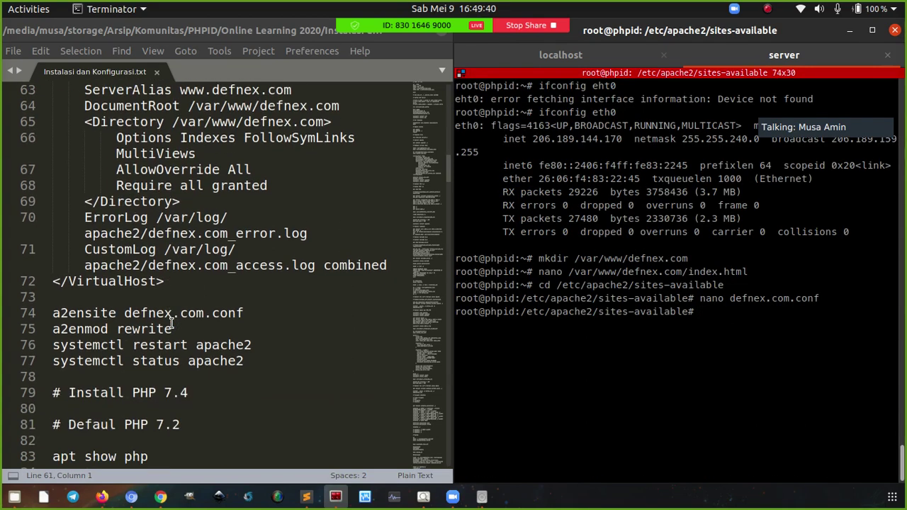
pyautogui.click(75, 313)
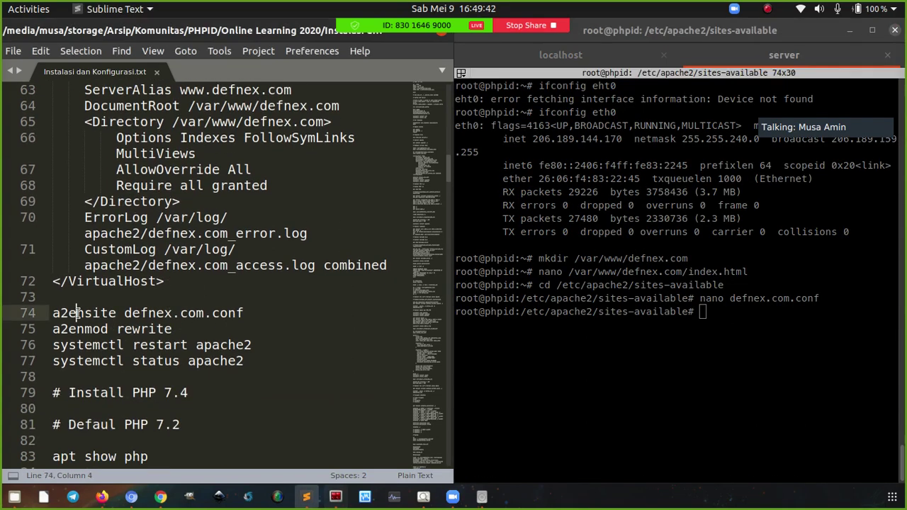
pyautogui.doubleClick(76, 313)
pyautogui.click(70, 312)
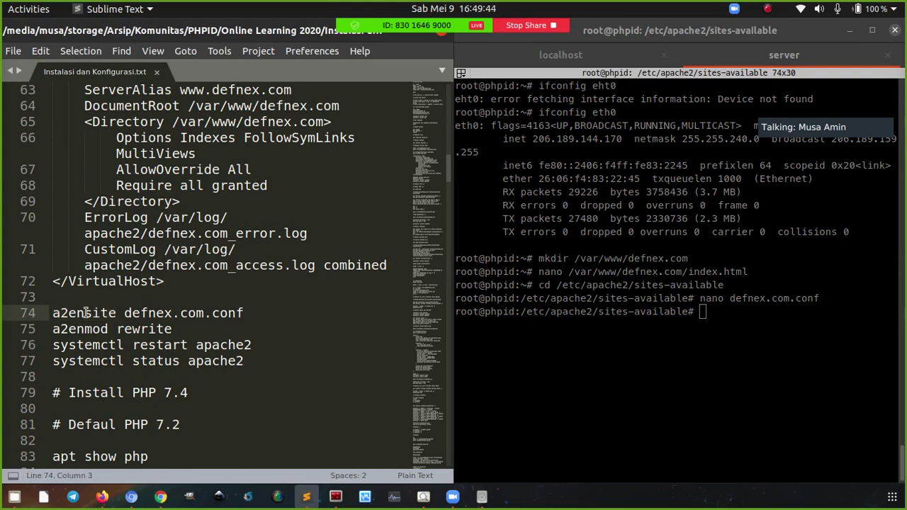
pyautogui.click(244, 315)
pyautogui.hotkey('ctrl', 'c')
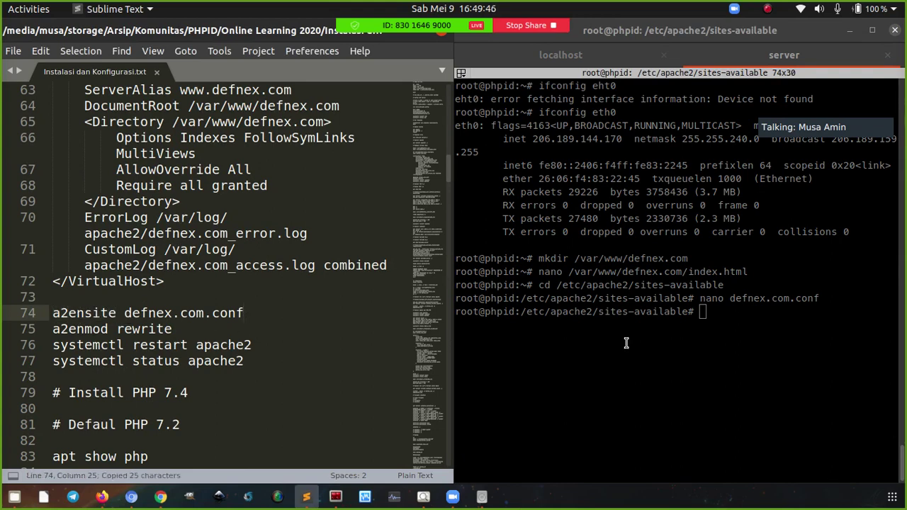
pyautogui.rightClick(627, 344)
pyautogui.click(639, 178)
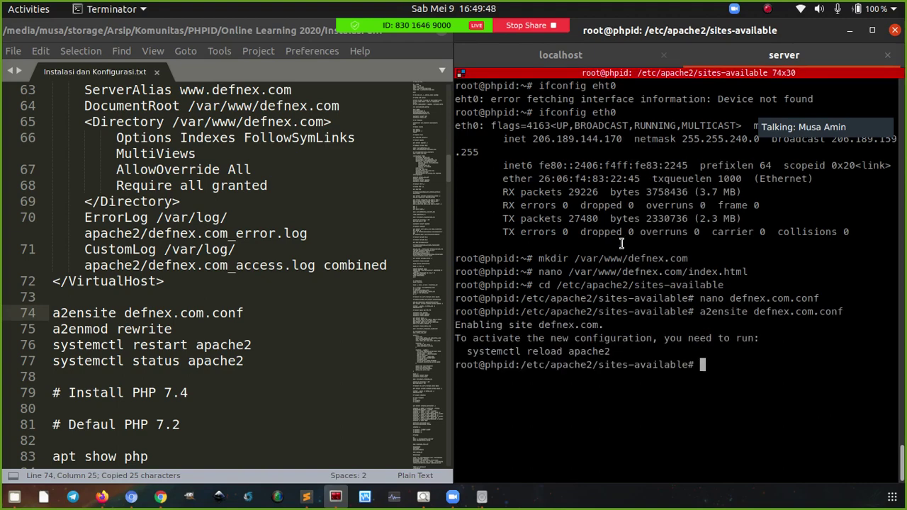
# Enable the rewrite module with 'a2enmod rewrite'
pyautogui.click(179, 329)
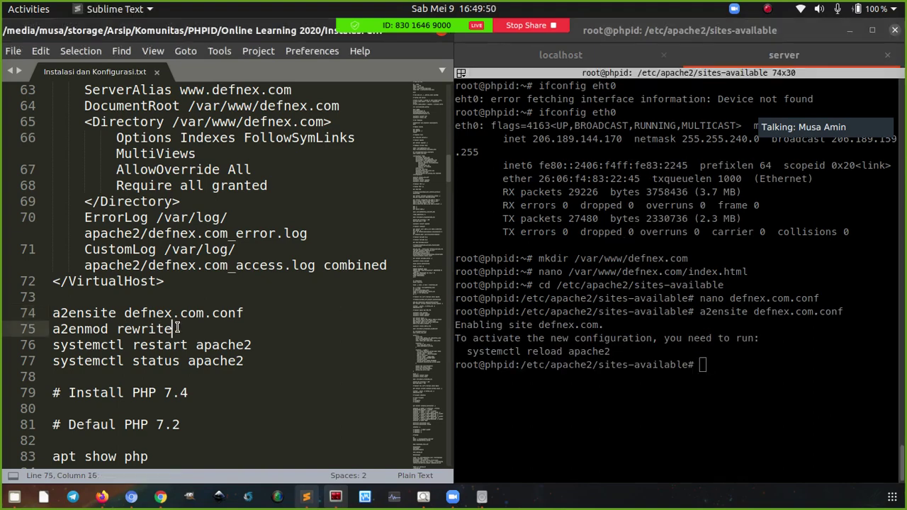
pyautogui.hotkey('ctrl', 'c')
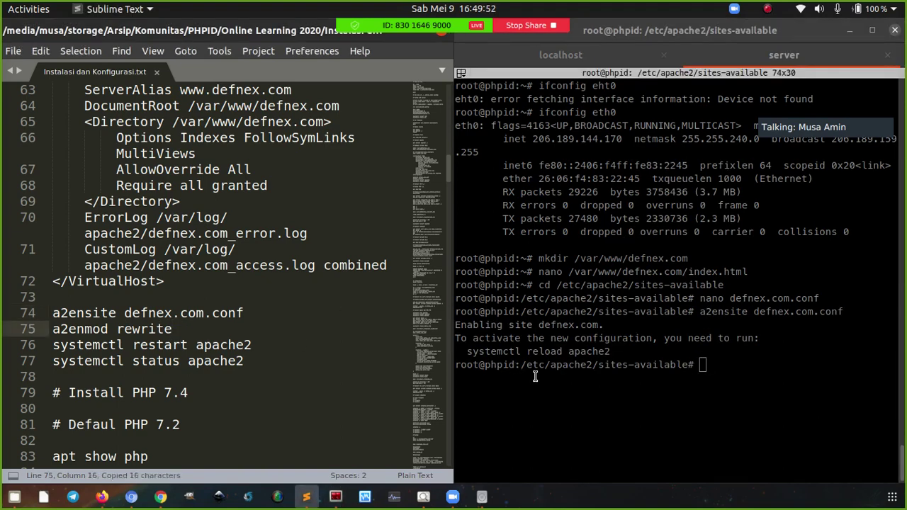
pyautogui.rightClick(537, 379)
pyautogui.click(575, 220)
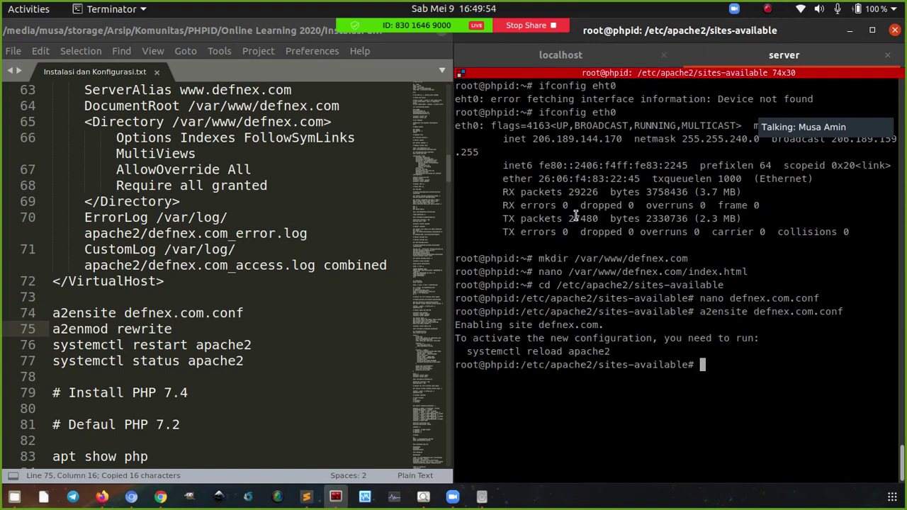
# Paste the apache2 restart and status commands, where the restart fails with a control-process error
pyautogui.click(173, 331)
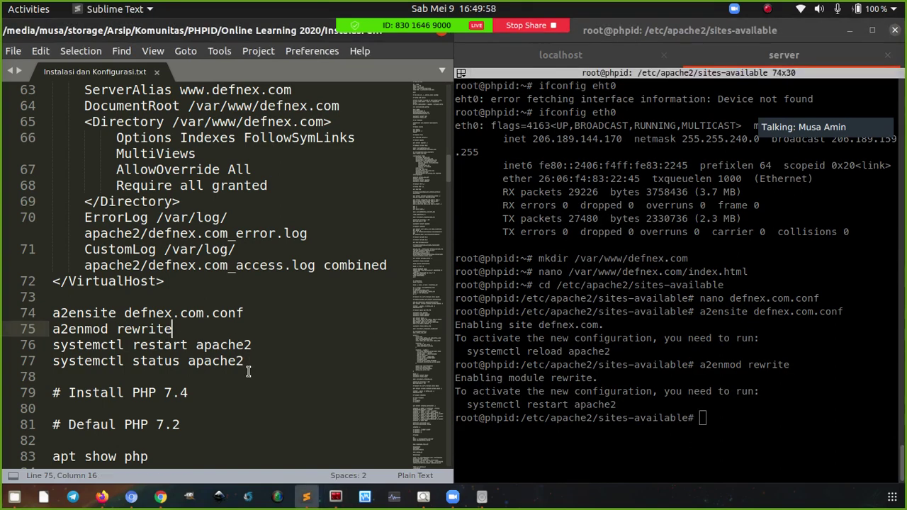
pyautogui.moveTo(245, 362); pyautogui.dragTo(54, 345)
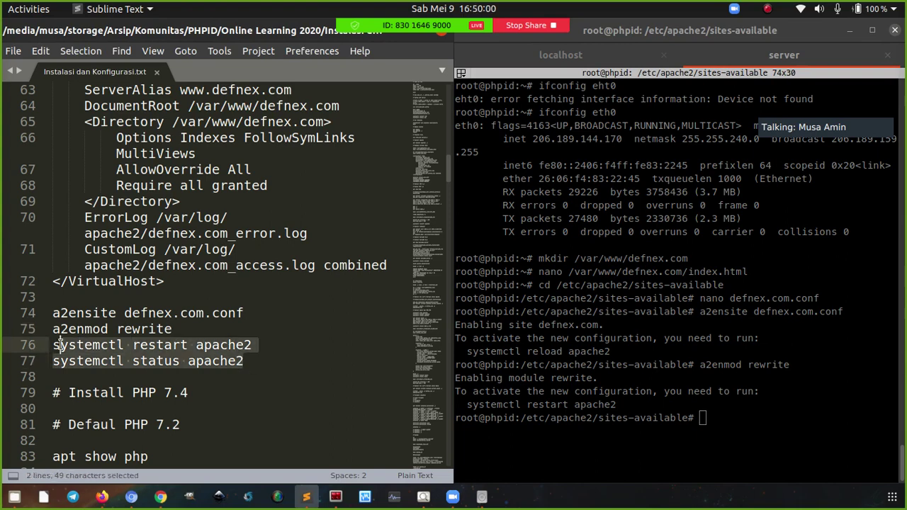
pyautogui.hotkey('ctrl', 'c')
pyautogui.rightClick(658, 241)
pyautogui.click(675, 262)
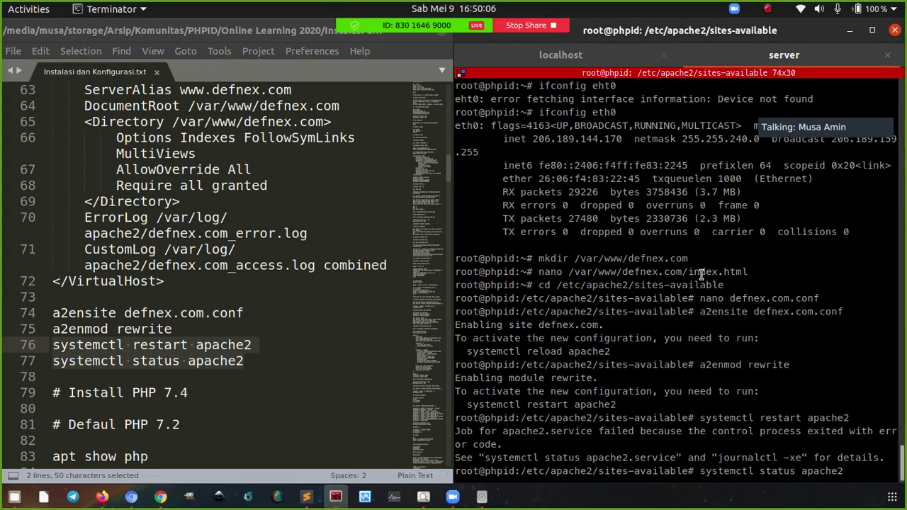
# View the apache2 status output, then clear the screen
pyautogui.press('Return')
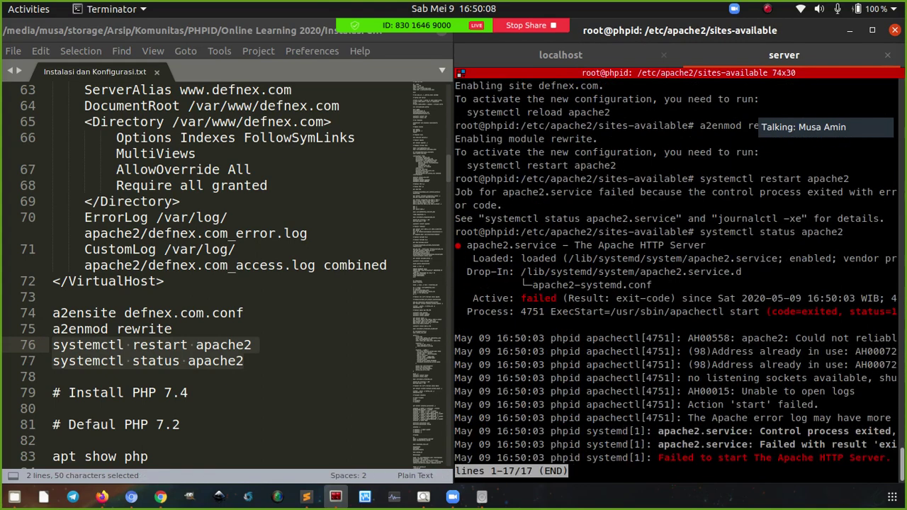
pyautogui.press('q')
pyautogui.hotkey('ctrl', 'l')
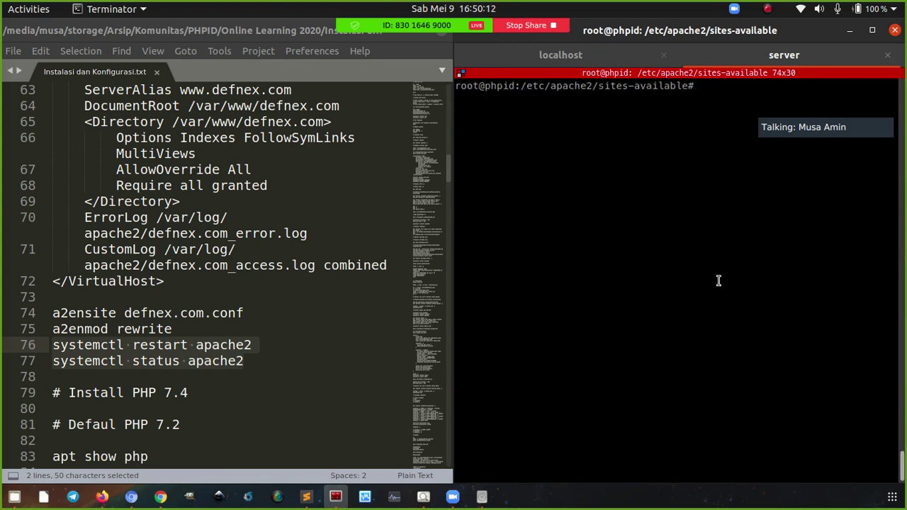
# Reopen defnex.com.conf in nano without changes and list the sites-available files with ls -l
pyautogui.write('nano def')
pyautogui.press('Tab')
pyautogui.press('Return')
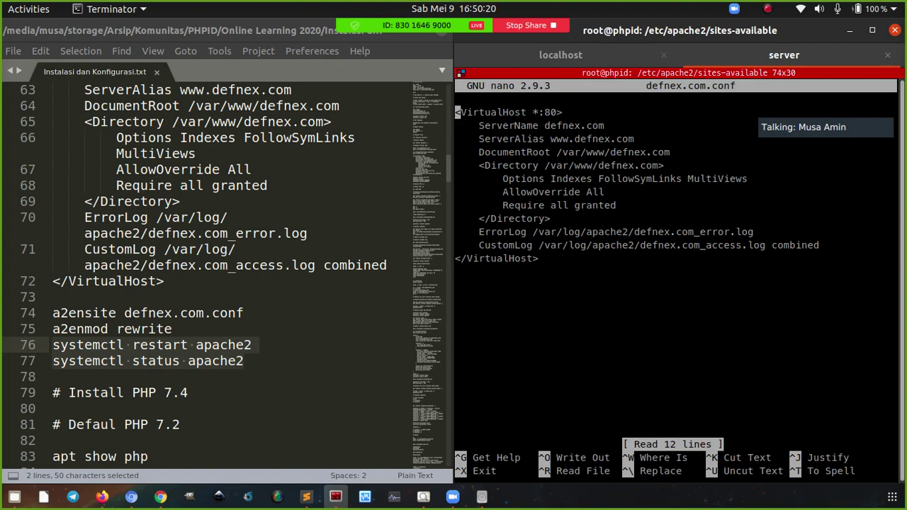
pyautogui.hotkey('ctrl', 'x')
pyautogui.write('ls -l')
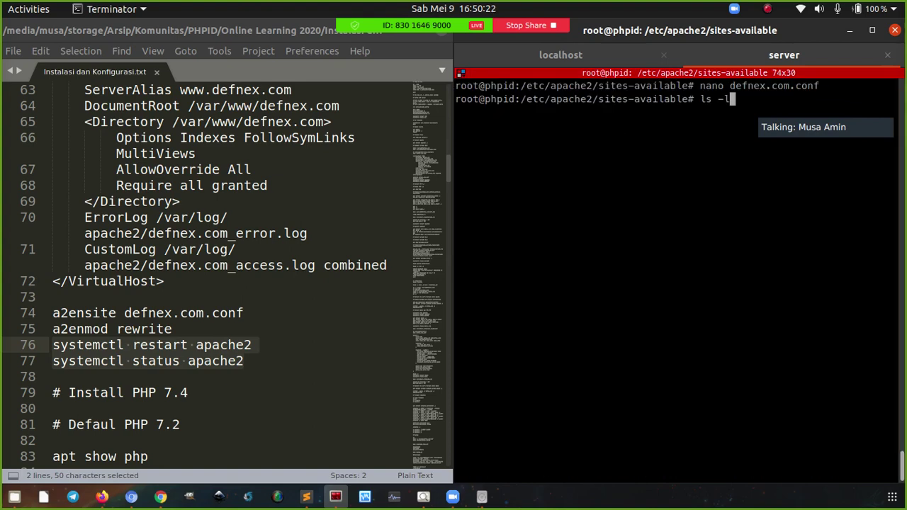
pyautogui.press('Return')
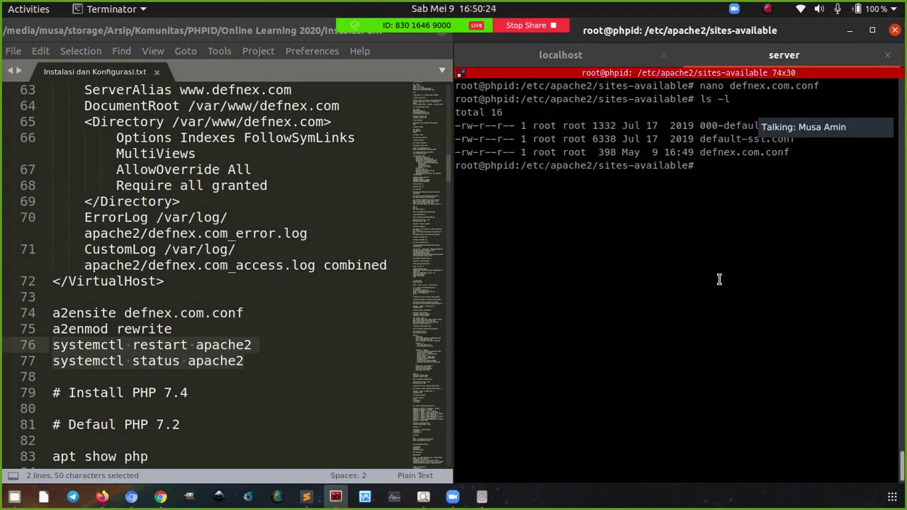
# Check nginx's status, find it running, and stop it with 'systemctl stop nginx'
pyautogui.write('systemctl rest')
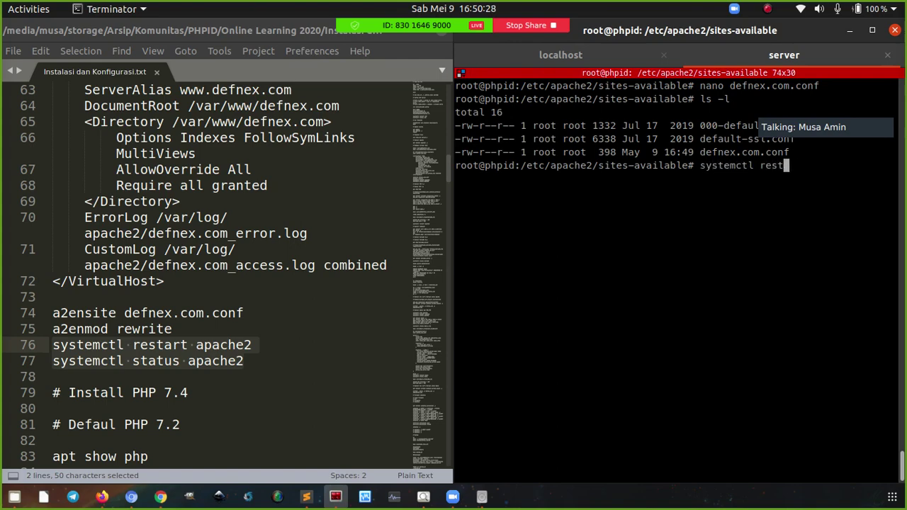
pyautogui.write('art apache')
pyautogui.hotkey('ctrl', 'u')
pyautogui.write('systemctl status nginx')
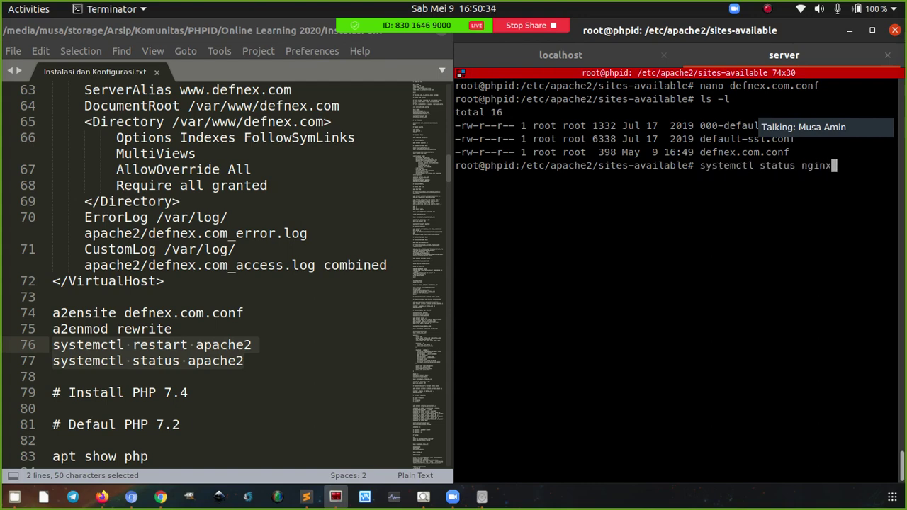
pyautogui.press('Return')
pyautogui.write('q')
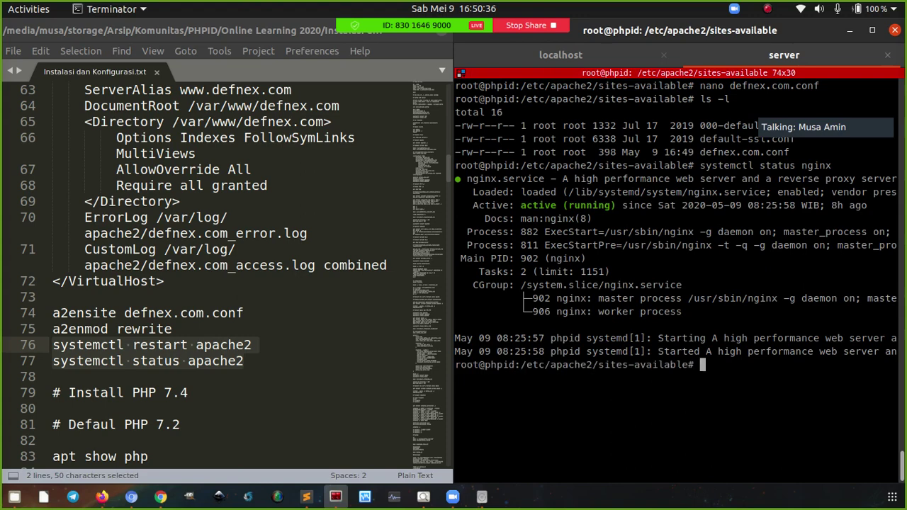
pyautogui.write('systemctl stop ng')
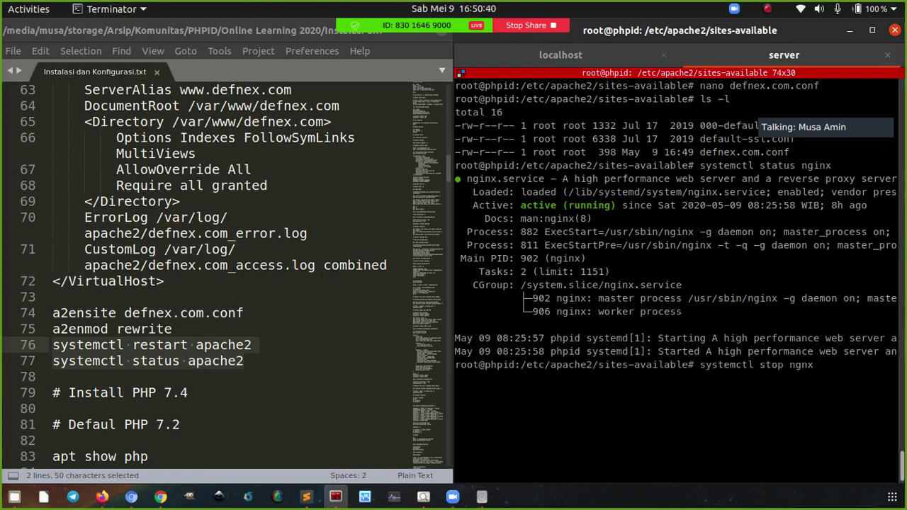
pyautogui.write('inx')
pyautogui.press('Return')
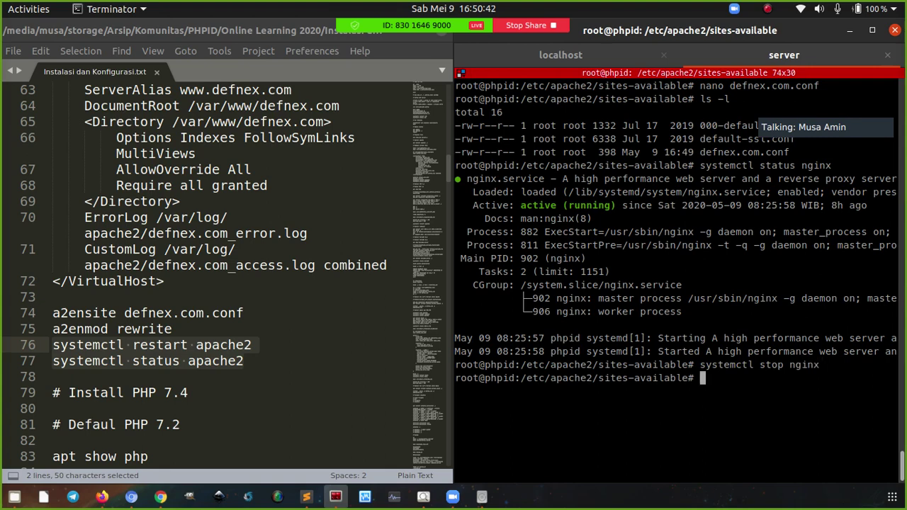
pyautogui.hotkey('ctrl', 'l')
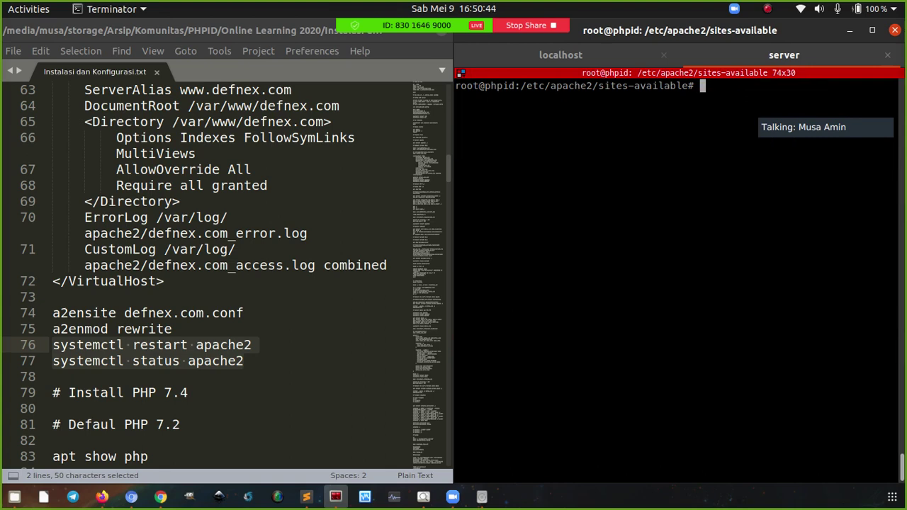
pyautogui.write('systemctl st')
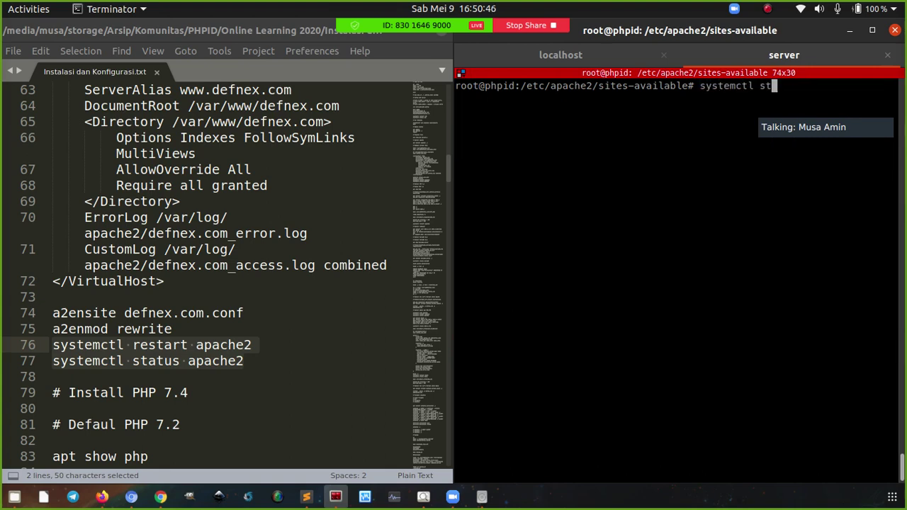
pyautogui.write('art apache2')
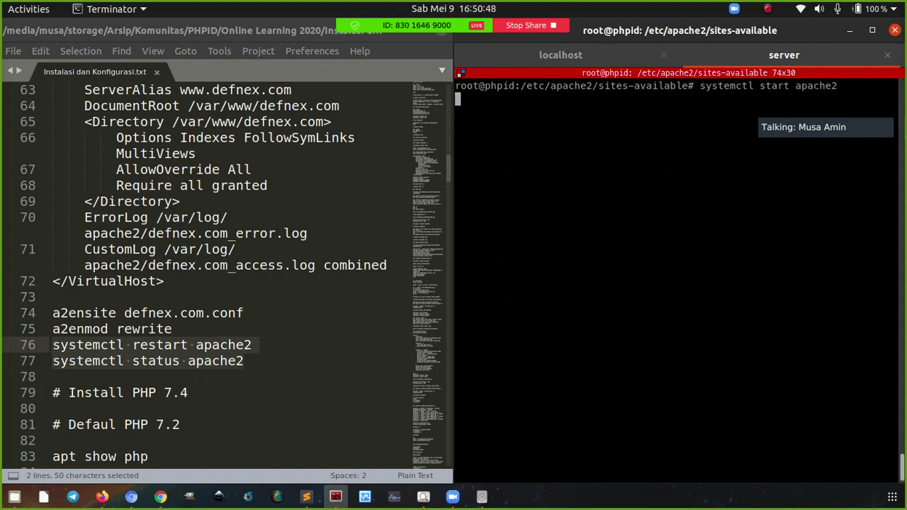
# Start apache2, confirm its status shows active (running), clear the screen and focus the notes
pyautogui.press('Return')
pyautogui.press('Up')
pyautogui.press('Left')
pyautogui.press('Left')
pyautogui.press('Left')
pyautogui.press('Left')
pyautogui.press('Left')
pyautogui.press('Left')
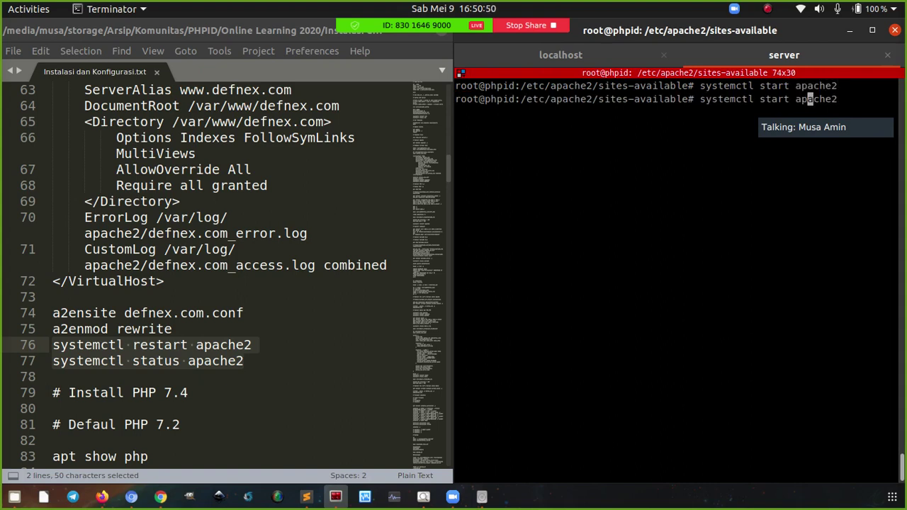
pyautogui.press('BackSpace')
pyautogui.press('BackSpace')
pyautogui.press('BackSpace')
pyautogui.press('BackSpace')
pyautogui.press('BackSpace')
pyautogui.press('BackSpace')
pyautogui.write('status')
pyautogui.press('Return')
pyautogui.press('q')
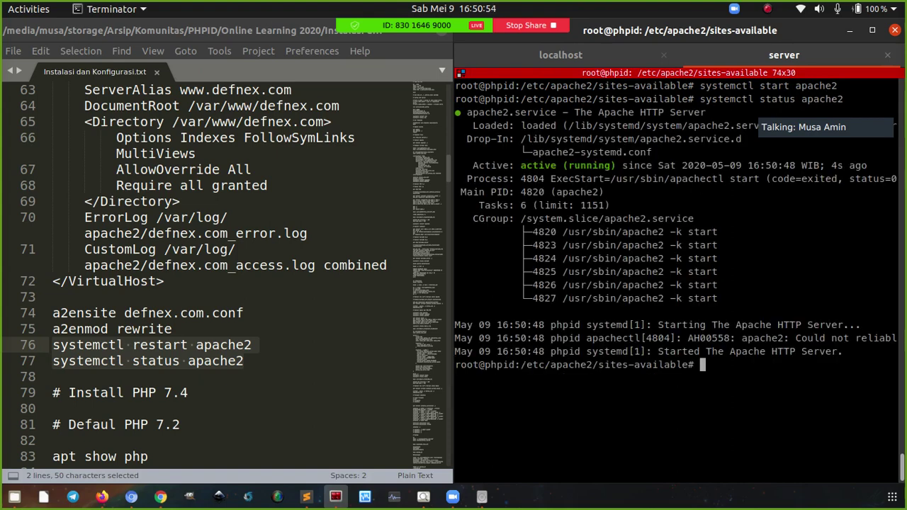
pyautogui.hotkey('ctrl', 'l')
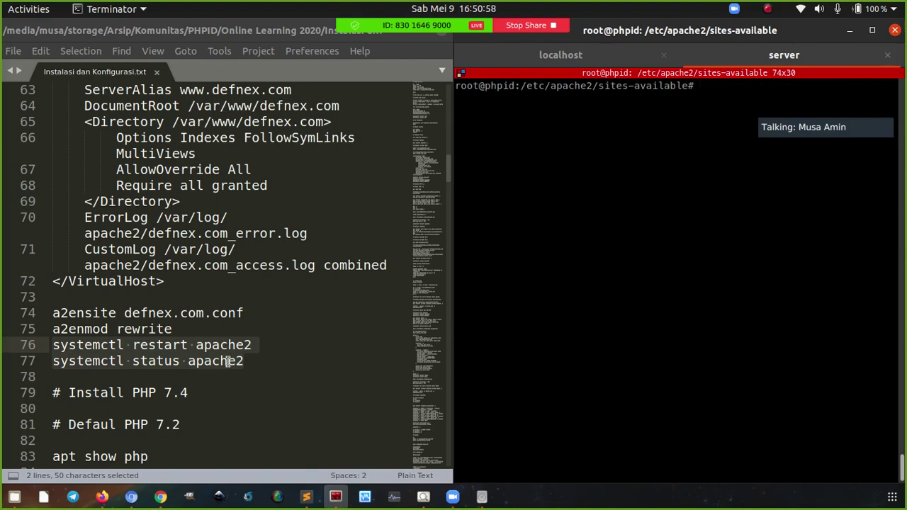
pyautogui.click(202, 345)
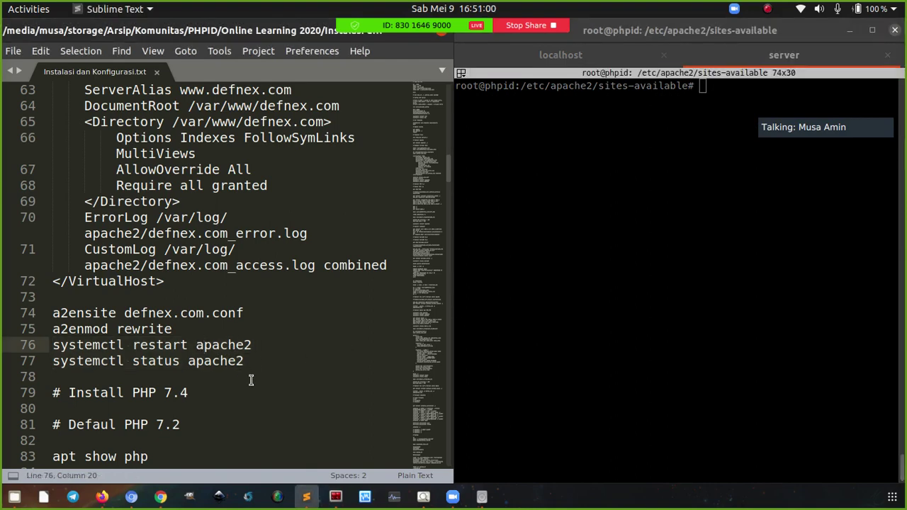
# Load defnex.com in Chromium to see its 'defnex.com' test page, then return to the notes
pyautogui.click(131, 498)
pyautogui.hotkey('ctrl', 'l')
pyautogui.write('defnex')
pyautogui.press('Return')
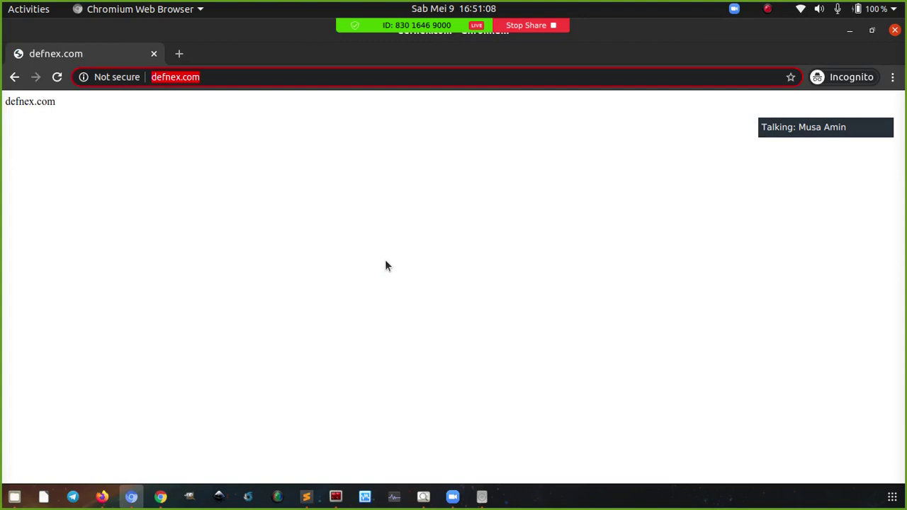
pyautogui.press('Return')
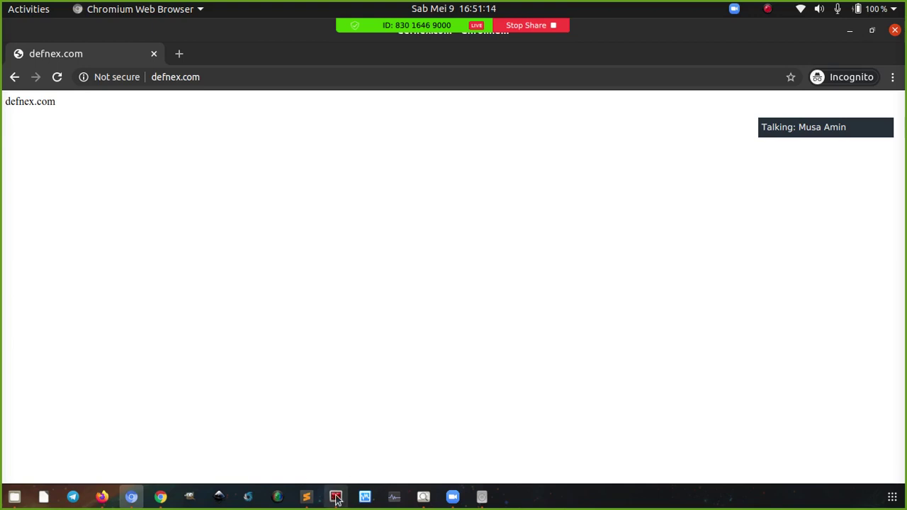
pyautogui.click(306, 497)
# Return the root shell to its home directory with cd and clear the screen
pyautogui.click(336, 498)
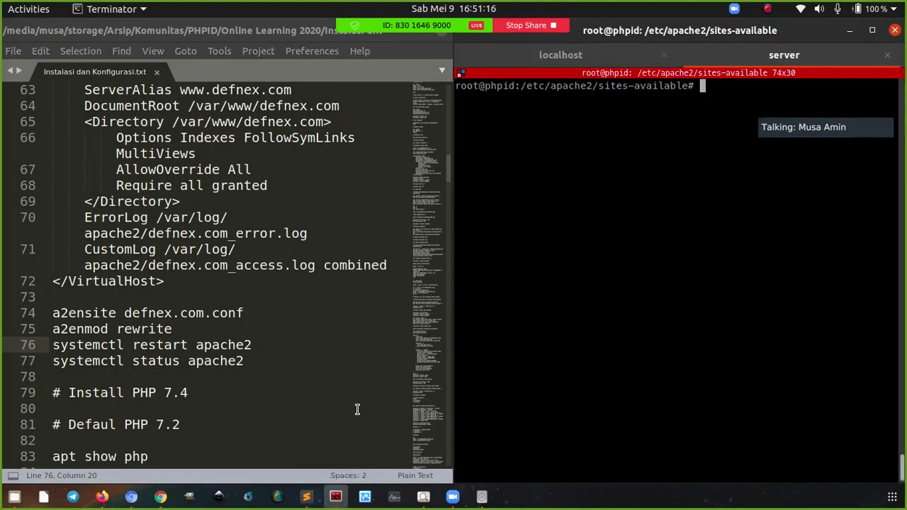
pyautogui.write('cd')
pyautogui.press('Return')
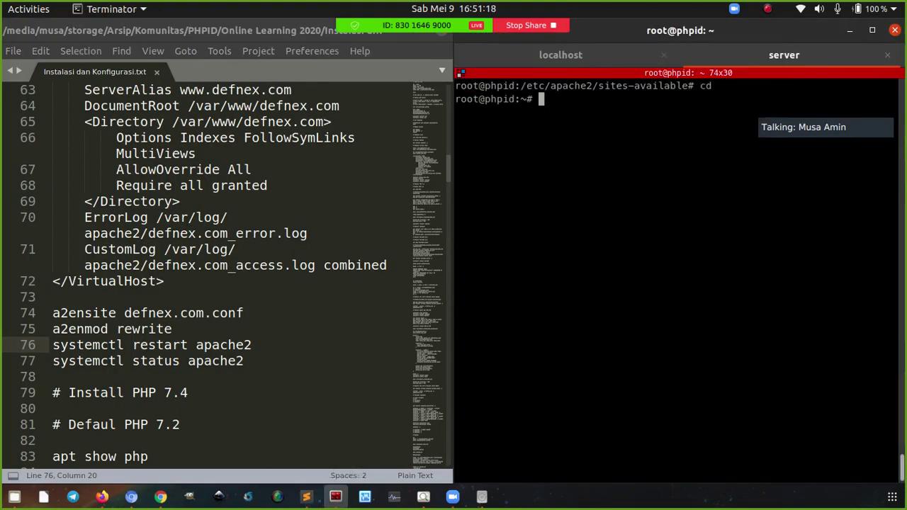
pyautogui.hotkey('ctrl', 'l')
# Scroll the notes to Install PHP 7.4, marking the 7.2 version, apt show php and ppa:ondrej/php lines
pyautogui.scroll(-5, 187, 328)
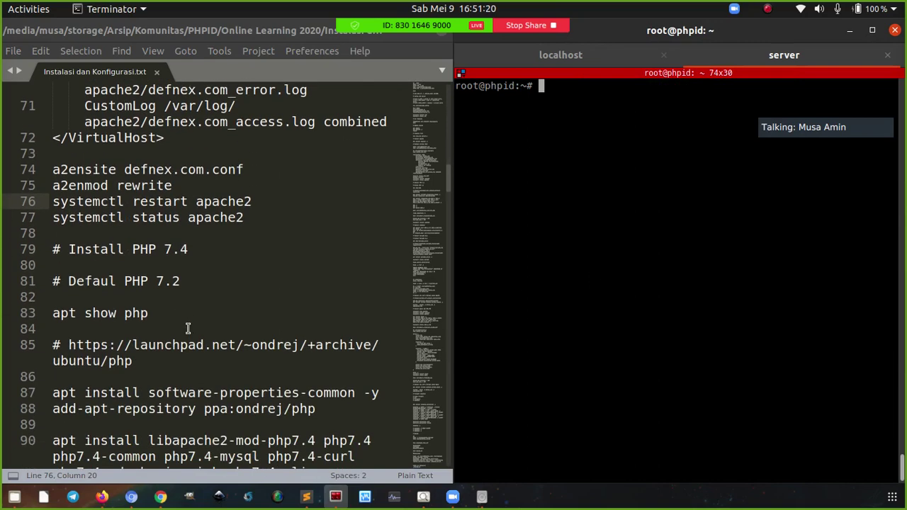
pyautogui.scroll(-1, 223, 313)
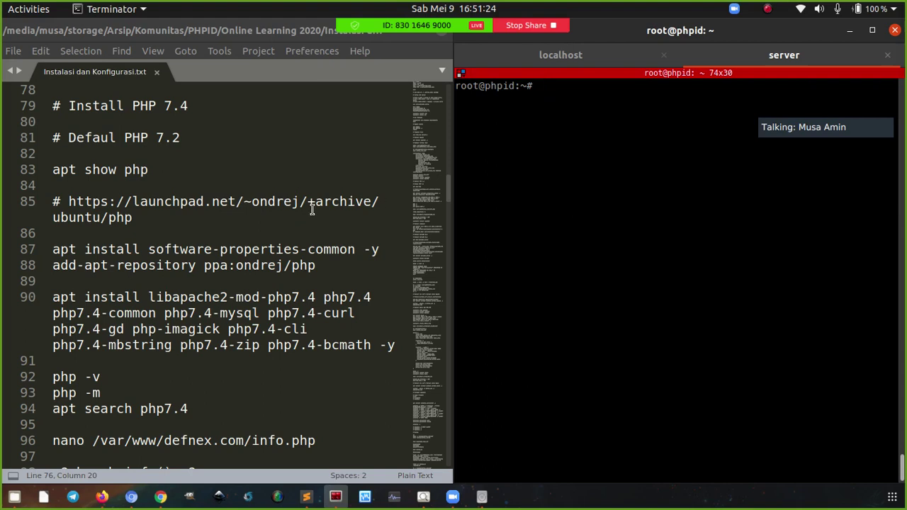
pyautogui.click(213, 345)
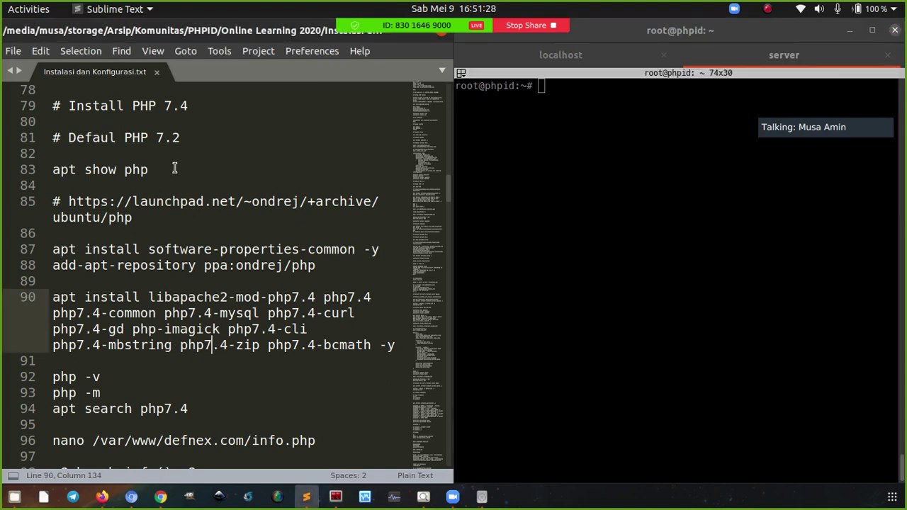
pyautogui.moveTo(157, 137); pyautogui.dragTo(180, 137)
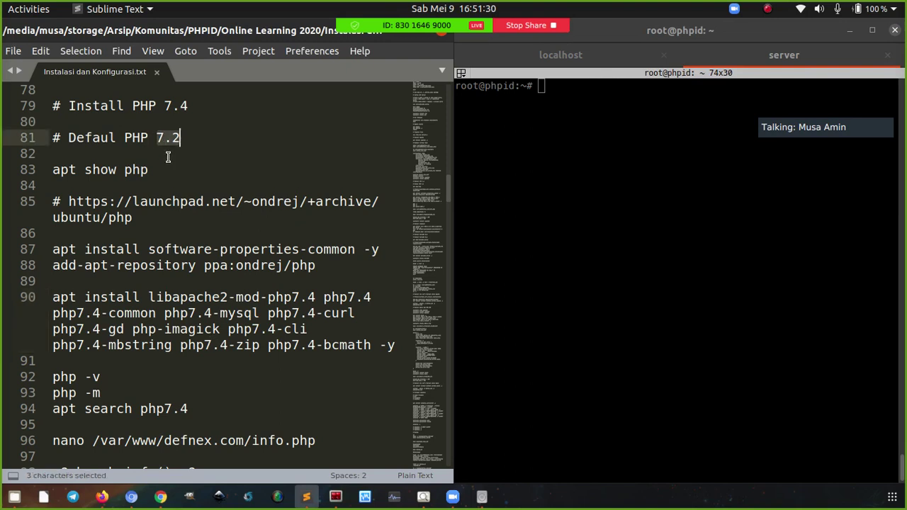
pyautogui.moveTo(153, 170); pyautogui.dragTo(84, 170)
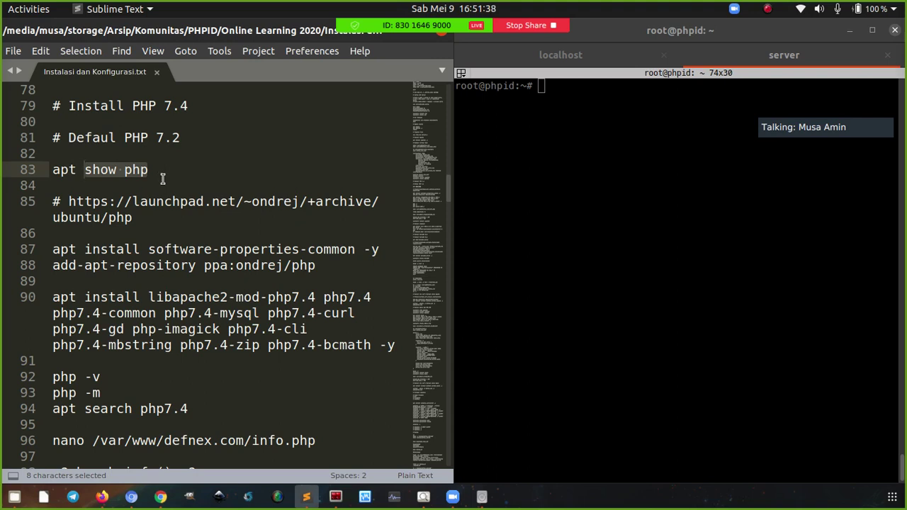
pyautogui.click(171, 172)
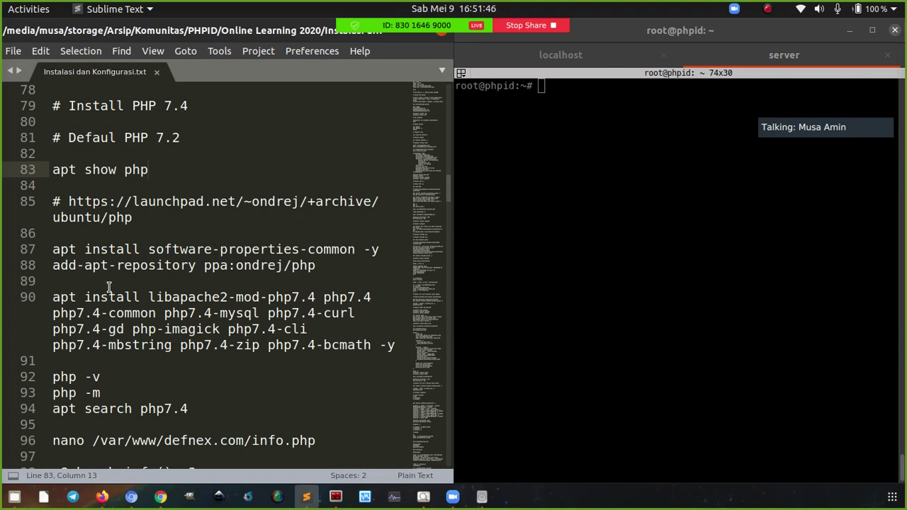
pyautogui.click(222, 268)
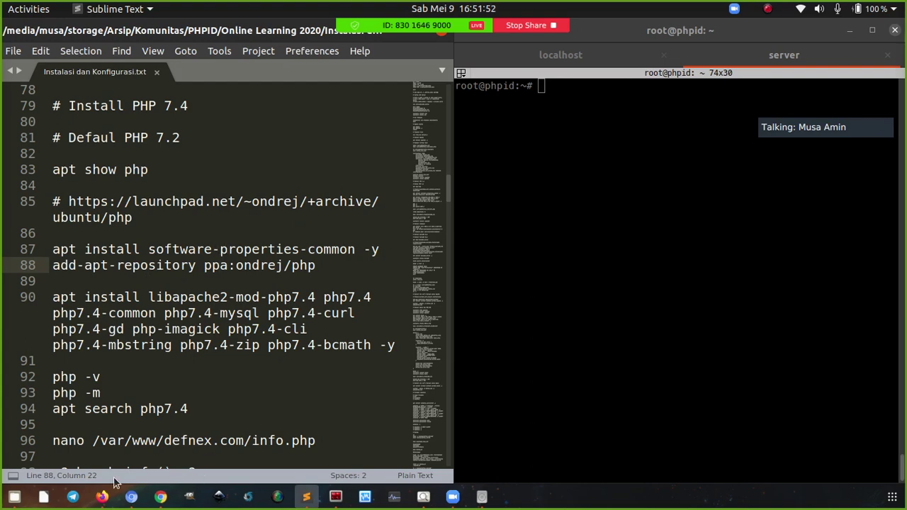
# Look over the Launchpad ondrej/php PPA page in Firefox, then return to the notes
pyautogui.click(102, 499)
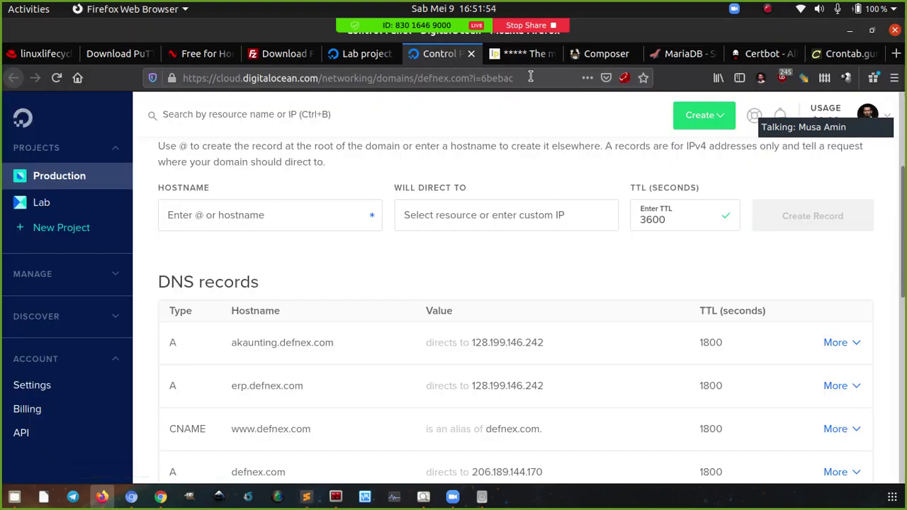
pyautogui.click(524, 54)
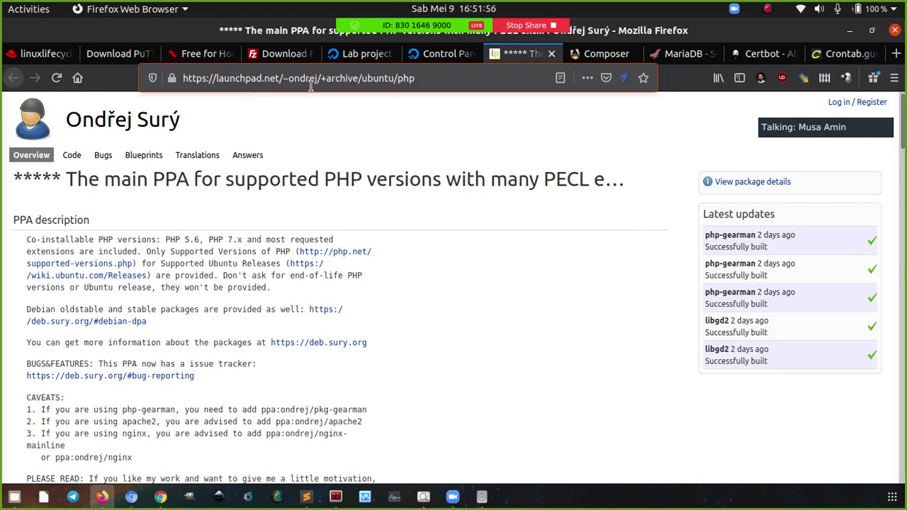
pyautogui.scroll(-5, 284, 263)
pyautogui.scroll(-5, 296, 269)
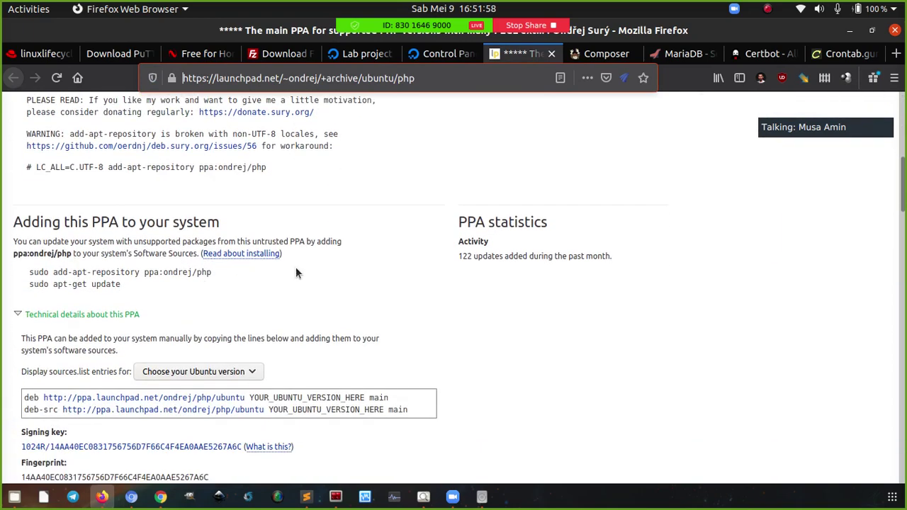
pyautogui.scroll(10, 295, 267)
pyautogui.click(306, 497)
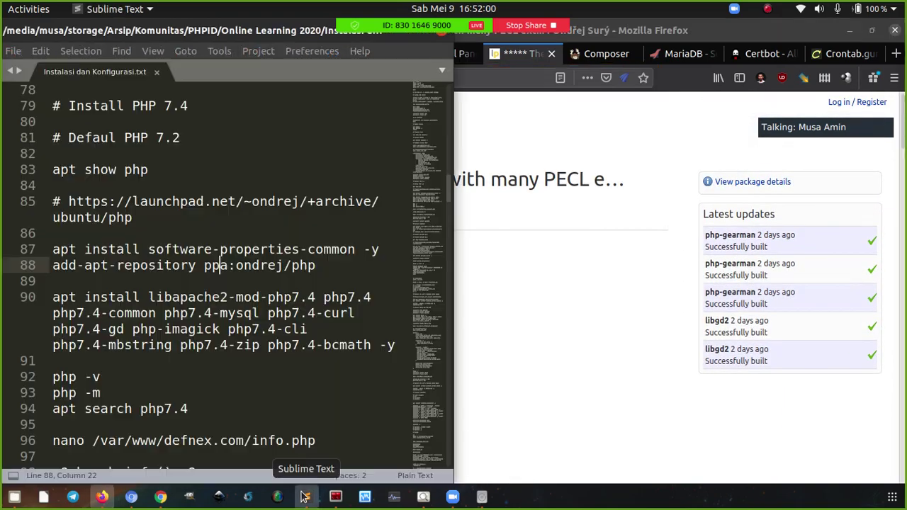
pyautogui.click(336, 497)
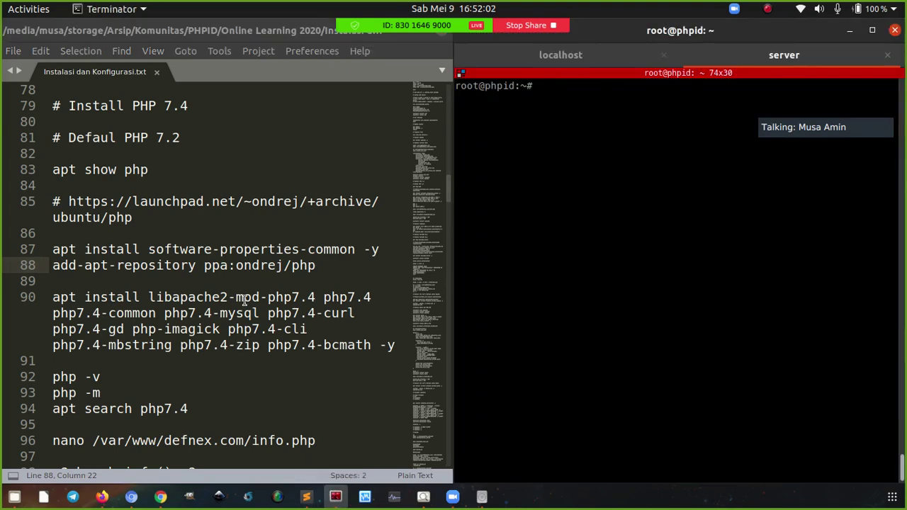
pyautogui.click(243, 267)
pyautogui.click(148, 297)
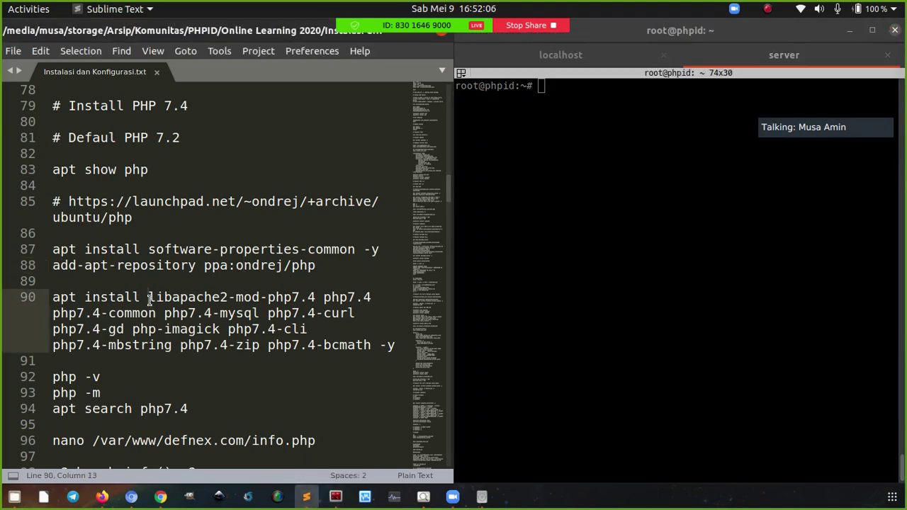
pyautogui.moveTo(148, 297); pyautogui.dragTo(315, 297)
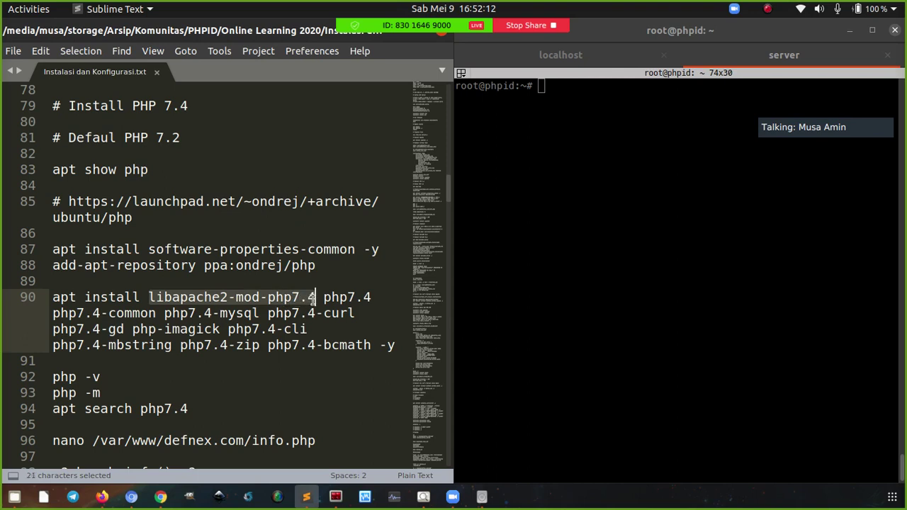
pyautogui.click(333, 298)
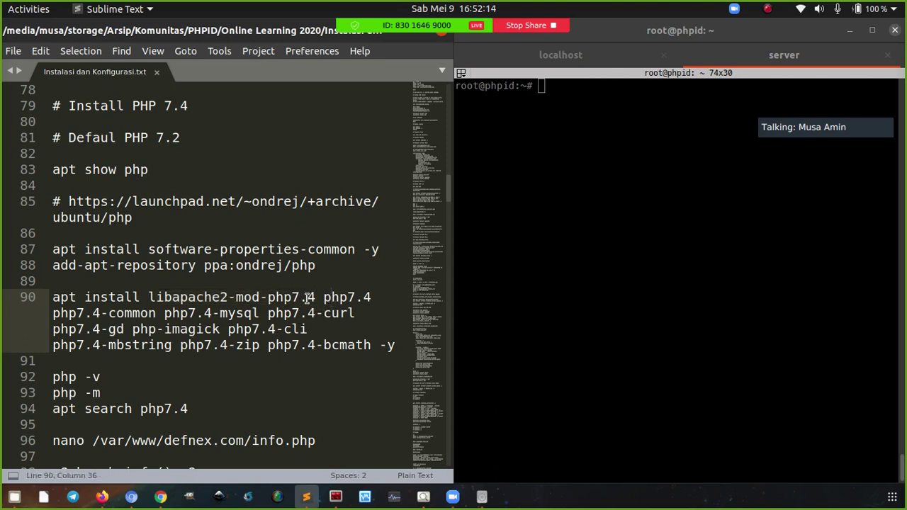
pyautogui.moveTo(316, 297); pyautogui.dragTo(148, 297)
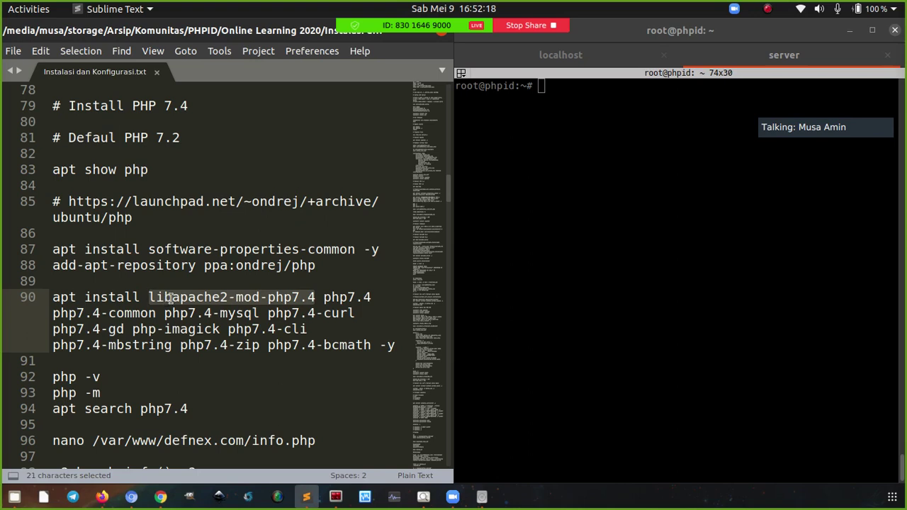
pyautogui.click(179, 298)
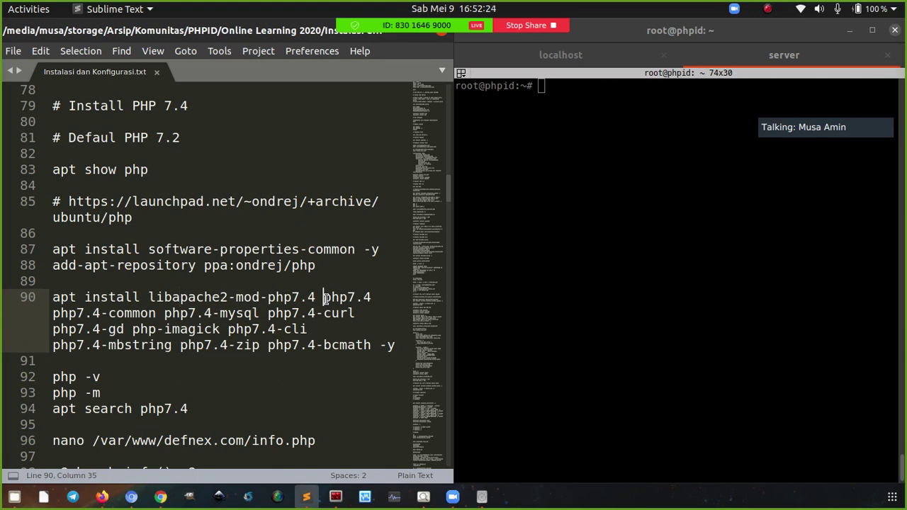
pyautogui.click(318, 328)
pyautogui.doubleClick(323, 297)
pyautogui.click(323, 328)
pyautogui.click(497, 256)
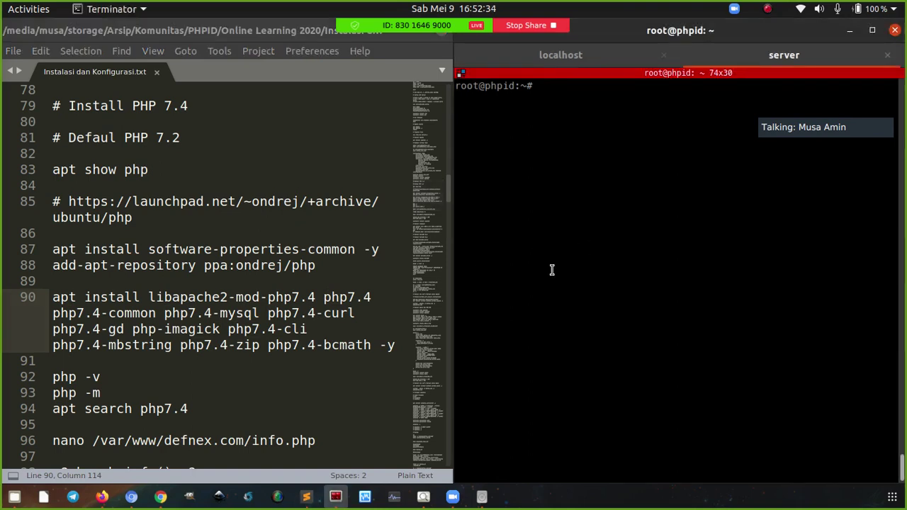
# Check the PHP version with php -v and list modules with php -m, then clear the screen
pyautogui.write('php -v')
pyautogui.press('Return')
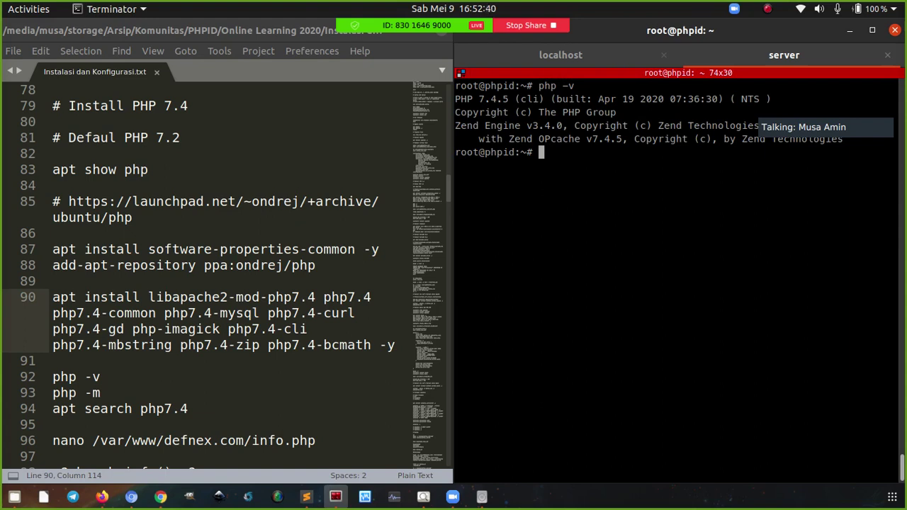
pyautogui.write('php')
pyautogui.write('m')
pyautogui.press('Return')
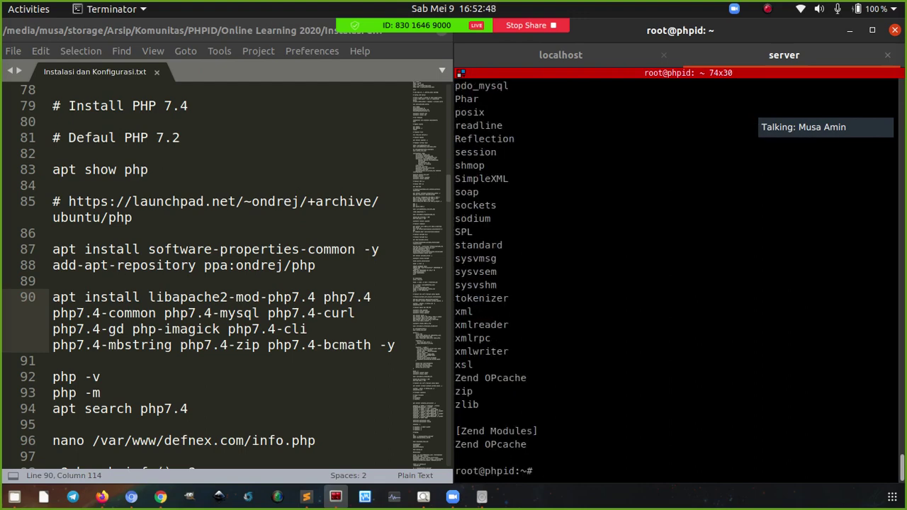
pyautogui.hotkey('ctrl', 'l')
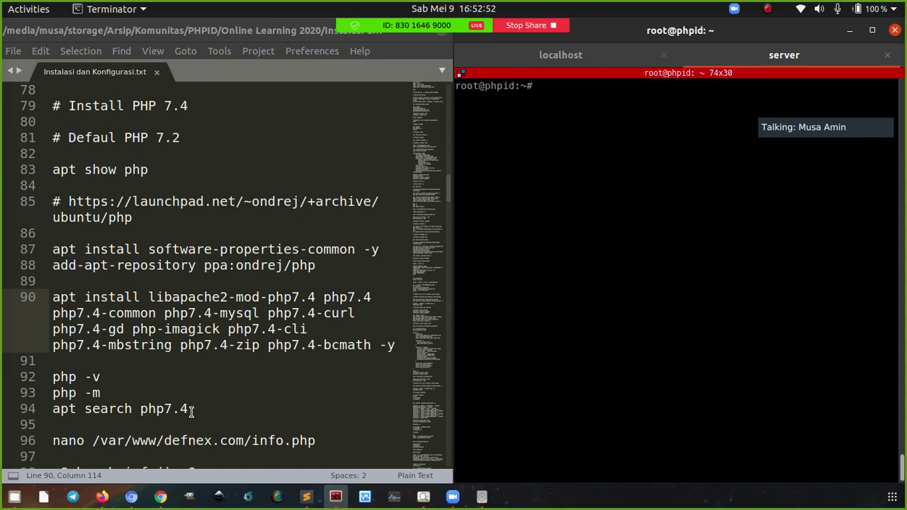
# Run 'apt search php7.4' copied from the notes to list the php7.4 packages
pyautogui.click(225, 409)
pyautogui.hotkey('ctrl', 'c')
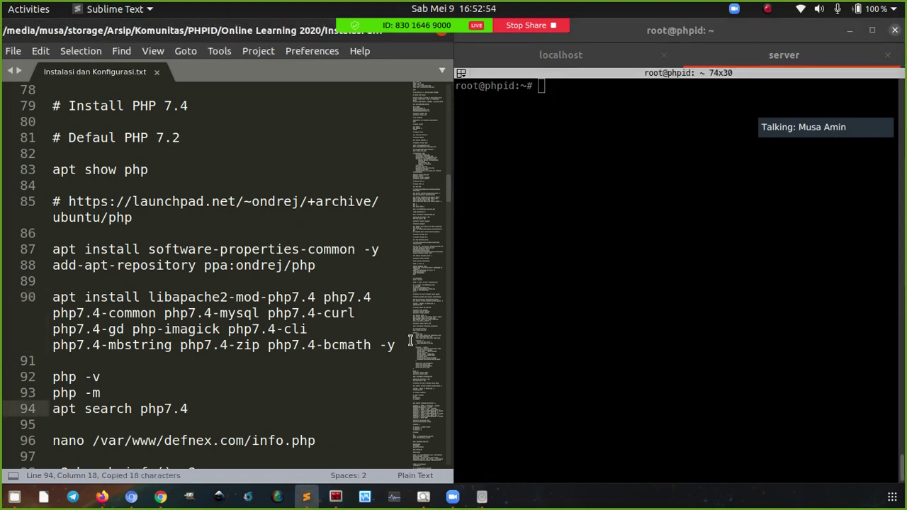
pyautogui.click(558, 210)
pyautogui.rightClick(552, 192)
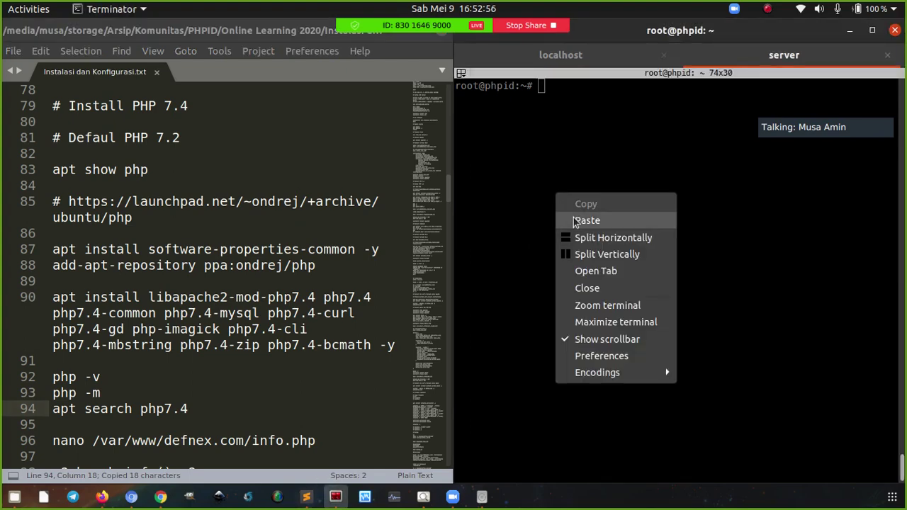
pyautogui.click(587, 221)
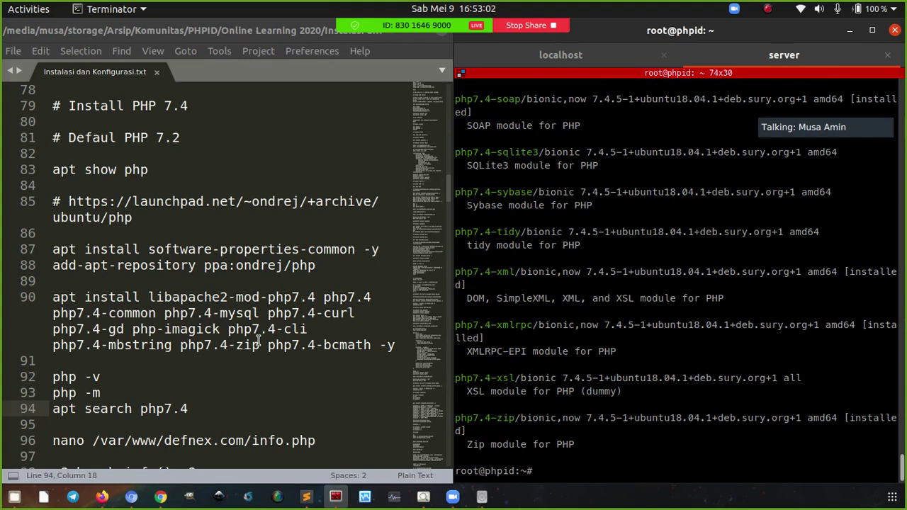
pyautogui.scroll(-3, 258, 340)
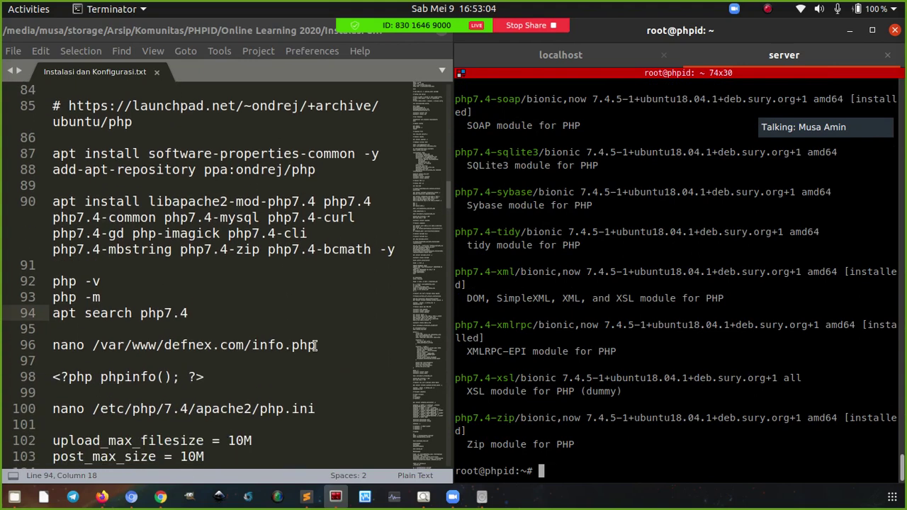
# Open /var/www/defnex.com/info.php in nano using the command copied from the notes
pyautogui.click(318, 344)
pyautogui.hotkey('ctrl', 'c')
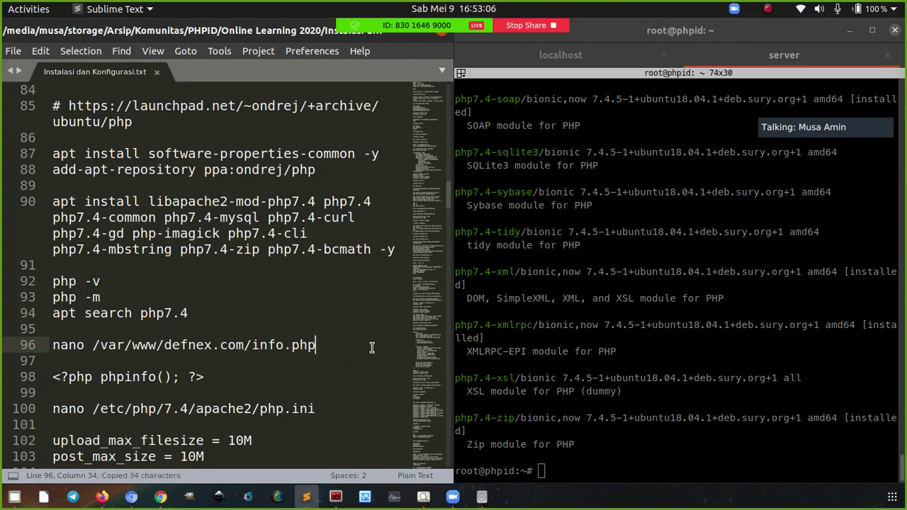
pyautogui.click(562, 292)
pyautogui.rightClick(563, 292)
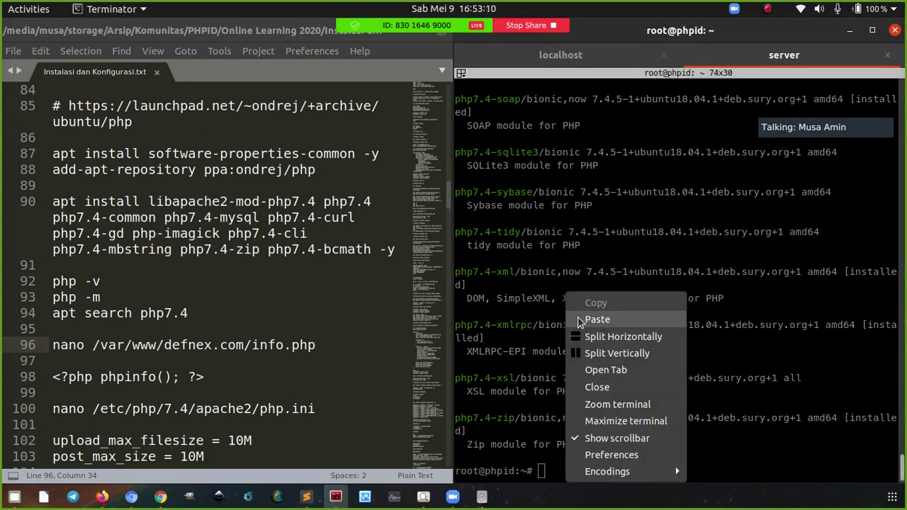
pyautogui.click(580, 320)
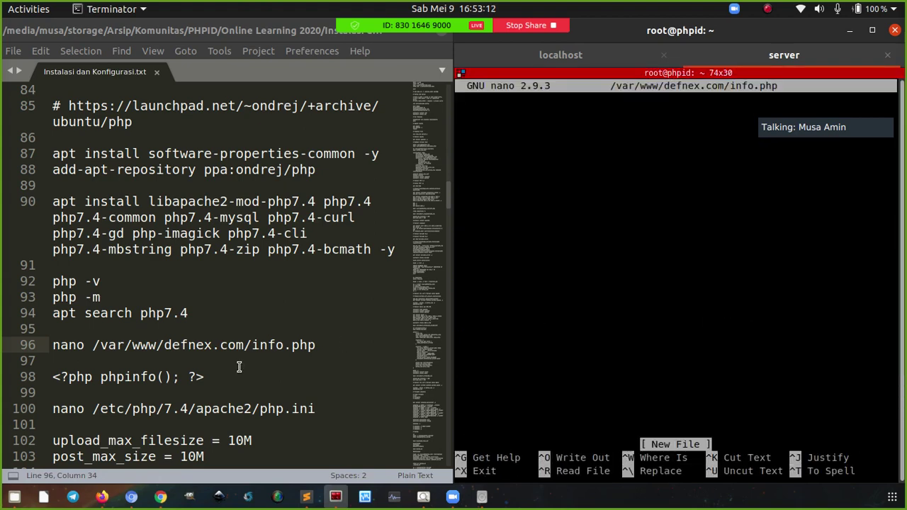
# Paste <?php phpinfo(); ?> into info.php, save it and exit nano
pyautogui.click(209, 380)
pyautogui.hotkey('ctrl', 'c')
pyautogui.click(541, 228)
pyautogui.rightClick(541, 229)
pyautogui.click(554, 253)
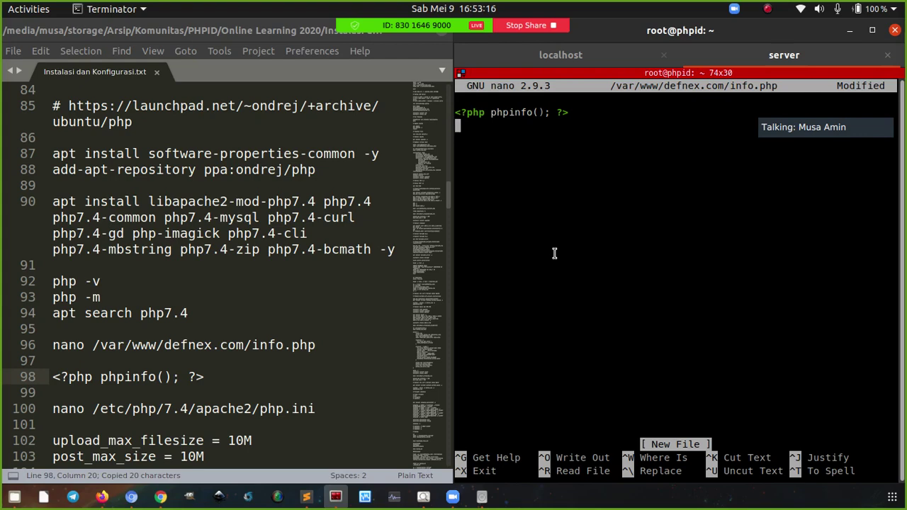
pyautogui.hotkey('ctrl', 'o')
pyautogui.press('Return')
pyautogui.hotkey('ctrl', 'x')
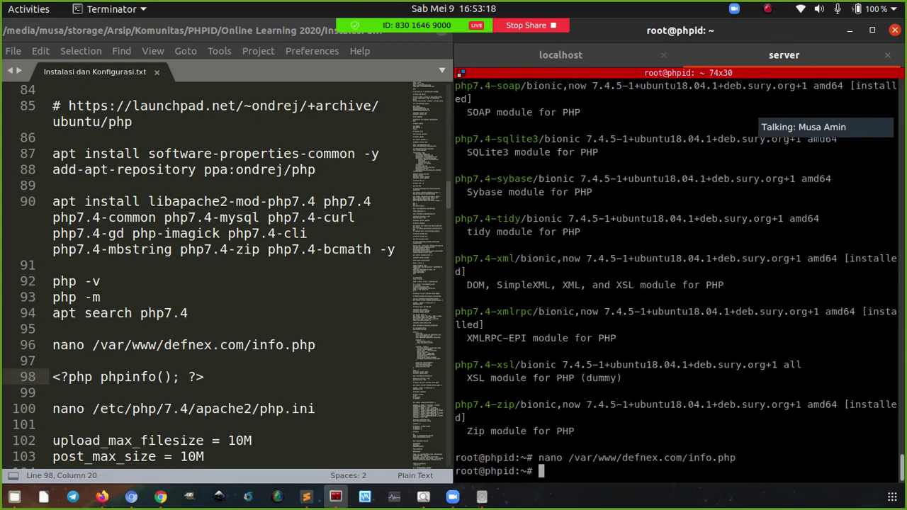
pyautogui.click(161, 498)
# Load defnex.com/info.php in Chromium to show the PHP 7.4.5 info page
pyautogui.click(133, 498)
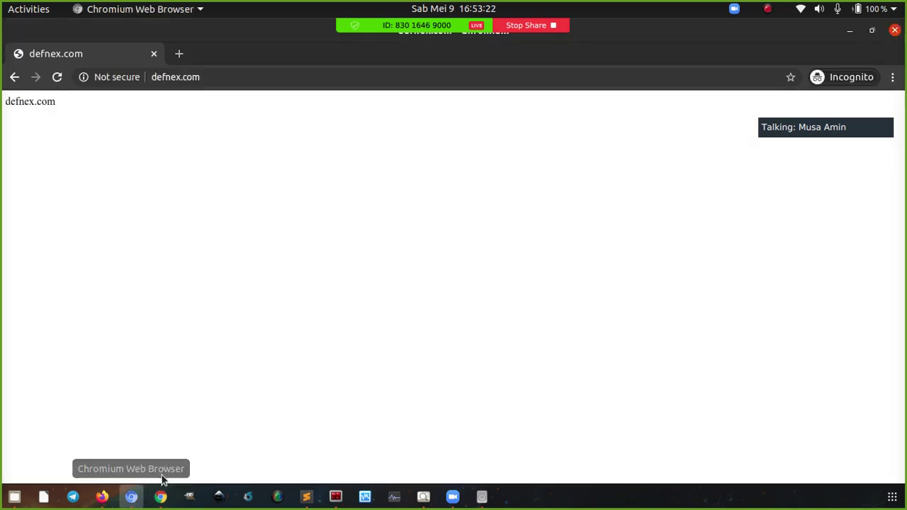
pyautogui.press('End')
pyautogui.write('/info')
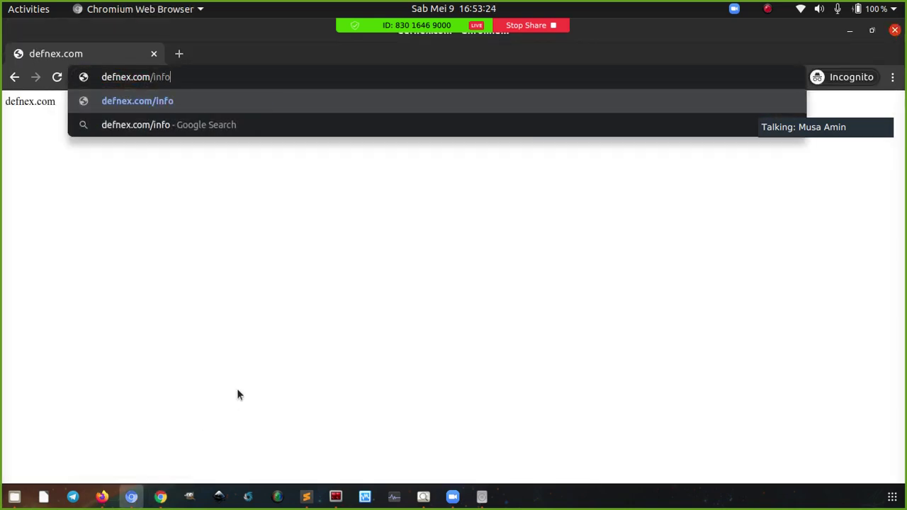
pyautogui.write('.php')
pyautogui.press('Return')
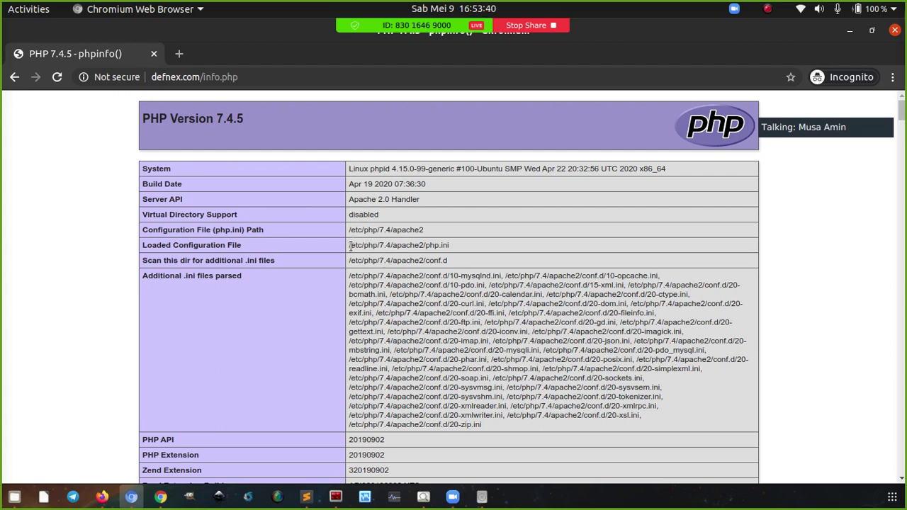
# Copy the Loaded Configuration File path /etc/php/7.4/apache2/php.ini from the page
pyautogui.moveTo(349, 245); pyautogui.dragTo(449, 248)
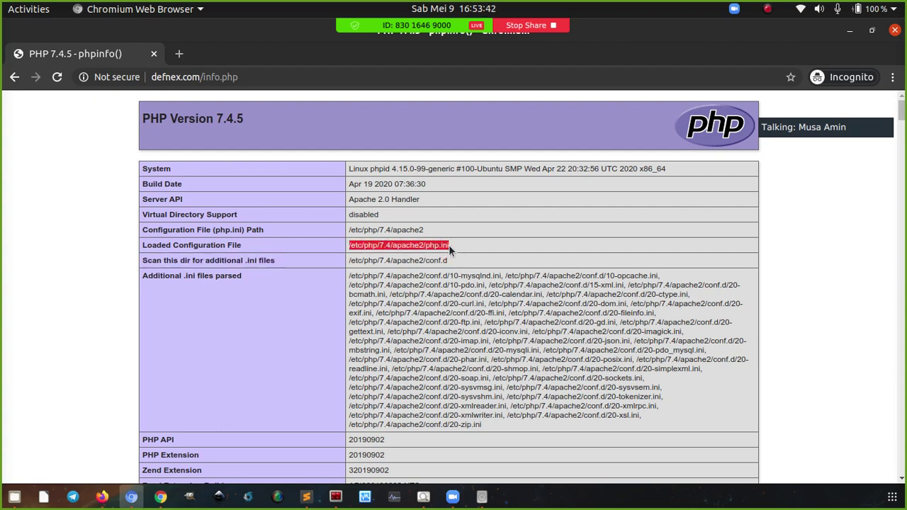
pyautogui.rightClick(449, 248)
pyautogui.click(460, 254)
pyautogui.click(456, 246)
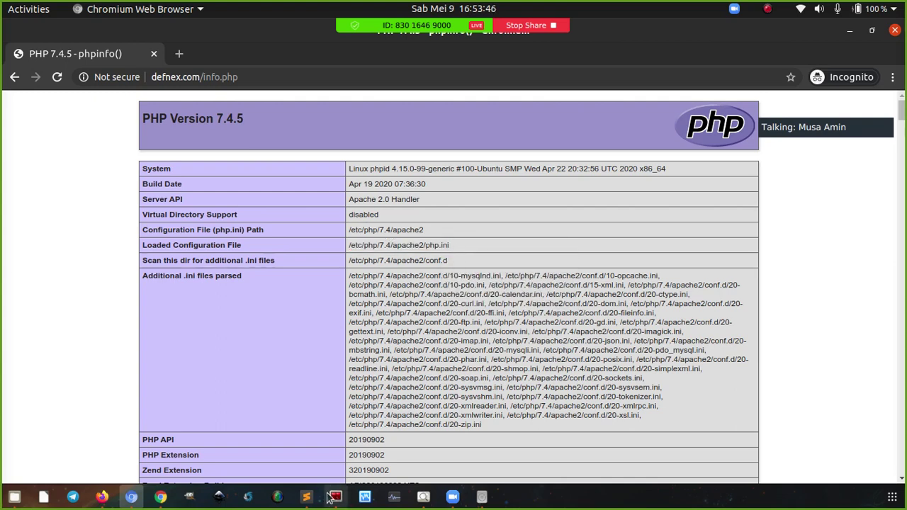
pyautogui.click(306, 497)
pyautogui.click(331, 500)
pyautogui.scroll(-2, 332, 344)
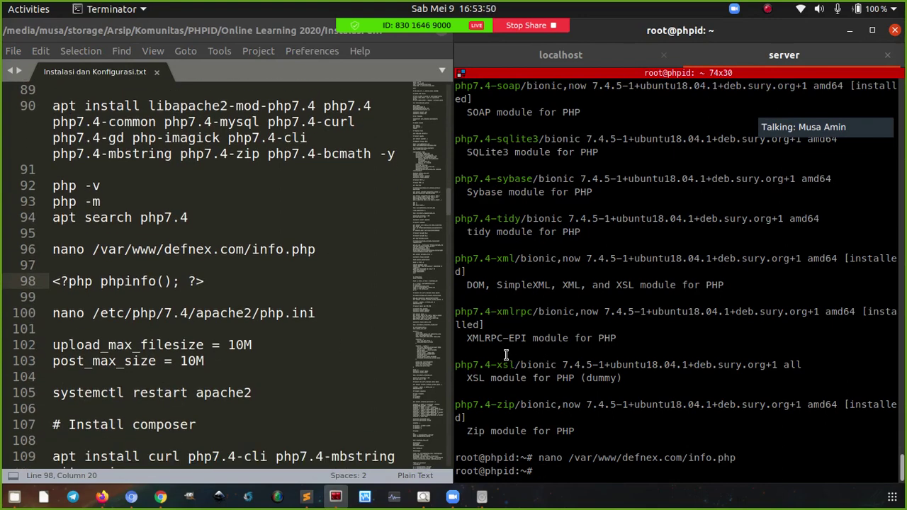
# Open /etc/php/7.4/apache2/php.ini in nano and raise upload_max_filesize from 2M to 10M
pyautogui.click(328, 313)
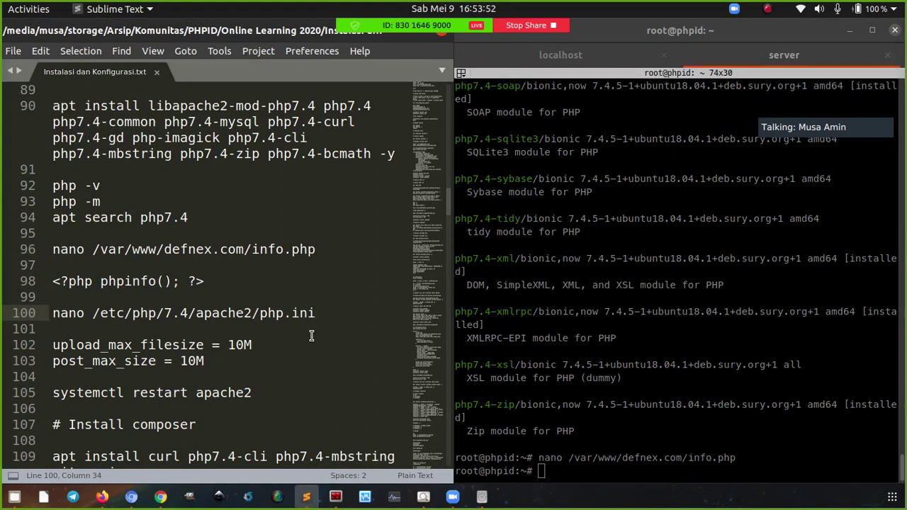
pyautogui.hotkey('ctrl', 'c')
pyautogui.rightClick(592, 285)
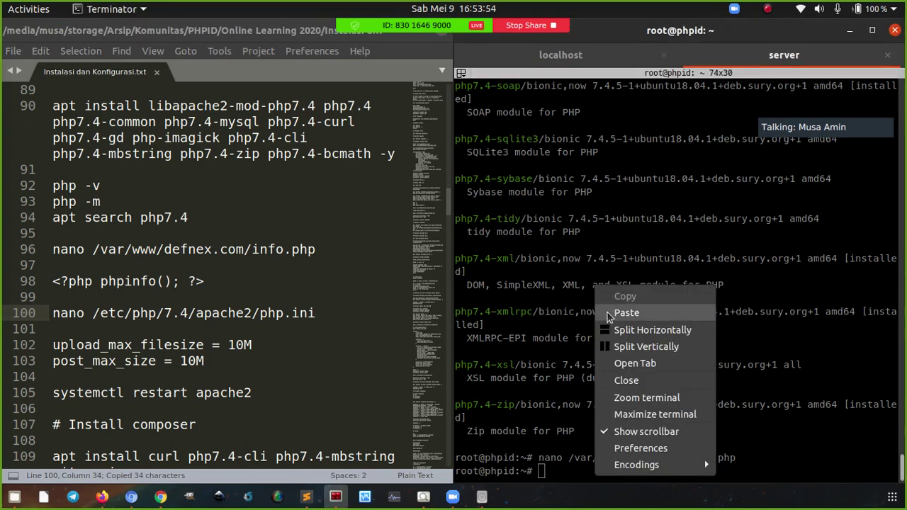
pyautogui.click(602, 300)
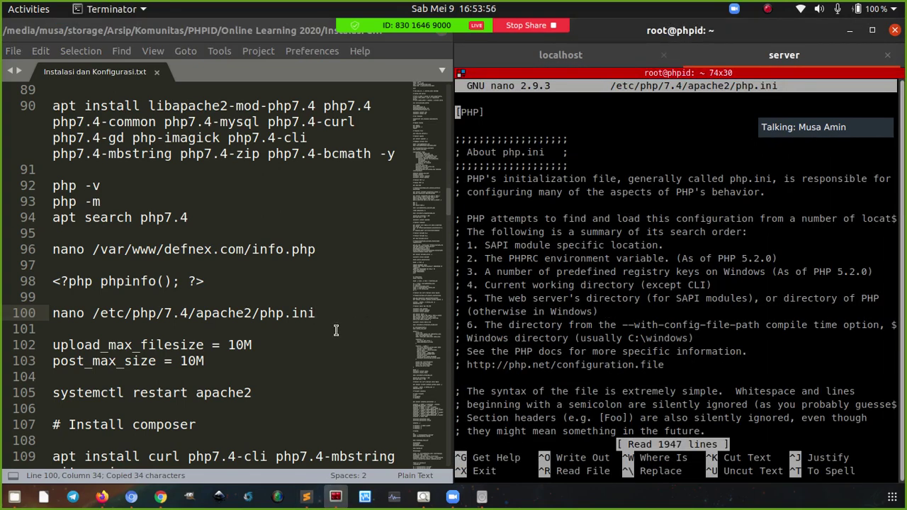
pyautogui.hotkey('ctrl', 'w')
pyautogui.write('upload_max')
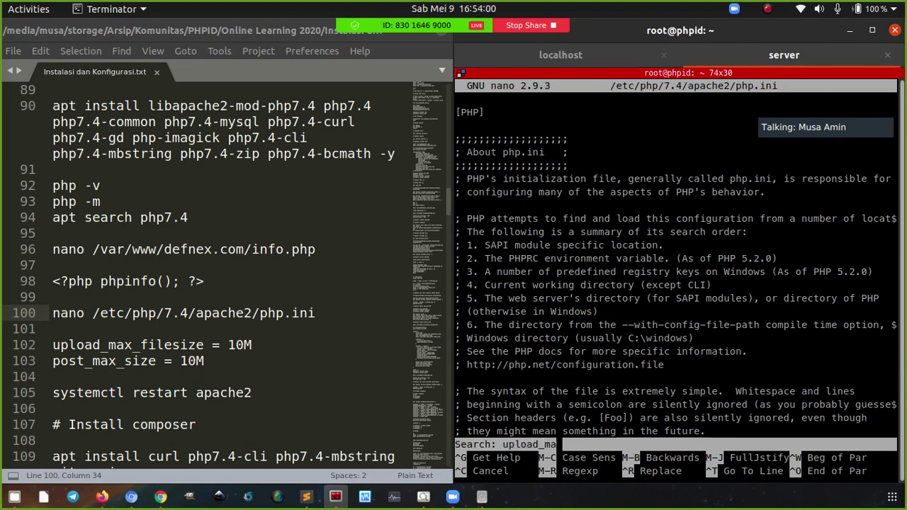
pyautogui.press('Return')
pyautogui.press('Right')
pyautogui.press('Right')
pyautogui.press('Right')
pyautogui.press('Right')
pyautogui.press('Right')
pyautogui.press('Right')
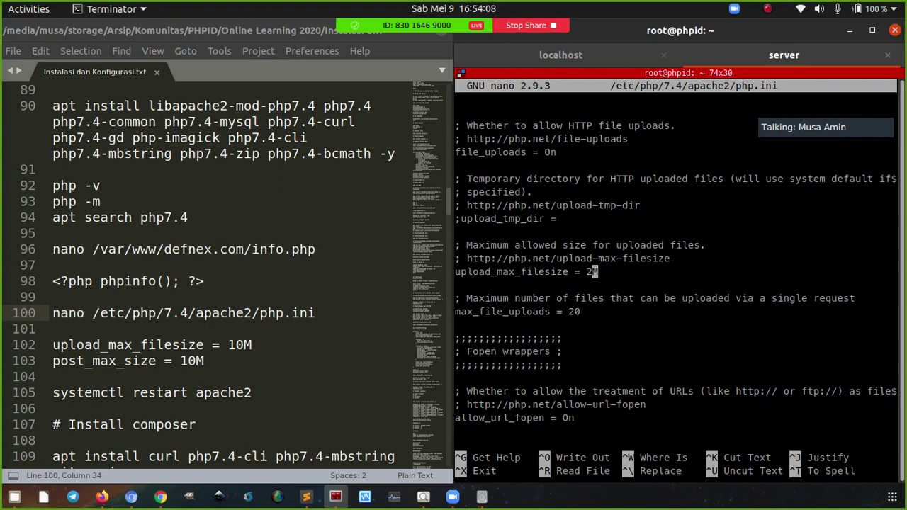
pyautogui.press('BackSpace')
pyautogui.write('10')
# Raise post_max_size from 8M to 10M, then save and close php.ini
pyautogui.hotkey('ctrl', 'w')
pyautogui.write('p')
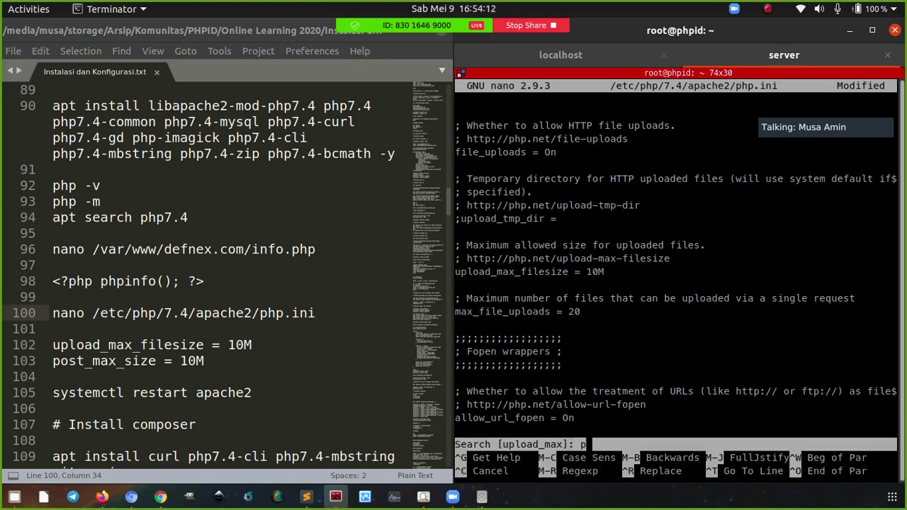
pyautogui.write('ost_max')
pyautogui.press('Return')
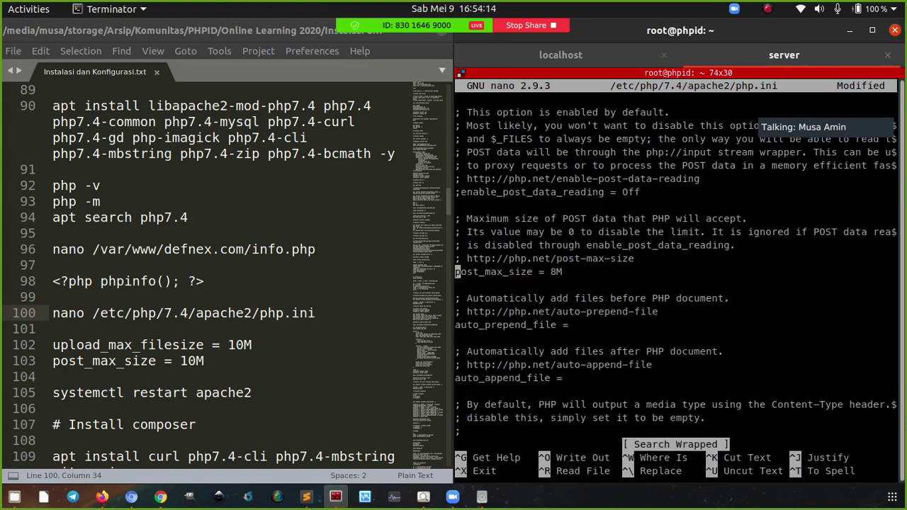
pyautogui.press('Right')
pyautogui.press('Right')
pyautogui.press('Right')
pyautogui.press('Right')
pyautogui.press('Right')
pyautogui.press('Right')
pyautogui.press('Right')
pyautogui.press('Right')
pyautogui.press('Right')
pyautogui.press('Right')
pyautogui.press('Right')
pyautogui.press('Right')
pyautogui.press('Right')
pyautogui.press('Right')
pyautogui.press('Right')
pyautogui.press('Right')
pyautogui.press('Right')
pyautogui.press('BackSpace')
pyautogui.write('10')
pyautogui.hotkey('ctrl', 'o')
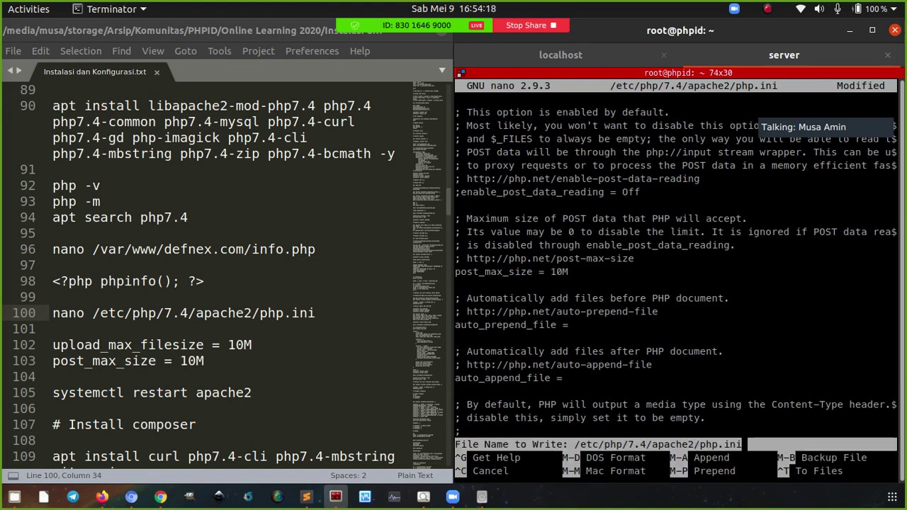
pyautogui.press('Return')
pyautogui.hotkey('ctrl', 'x')
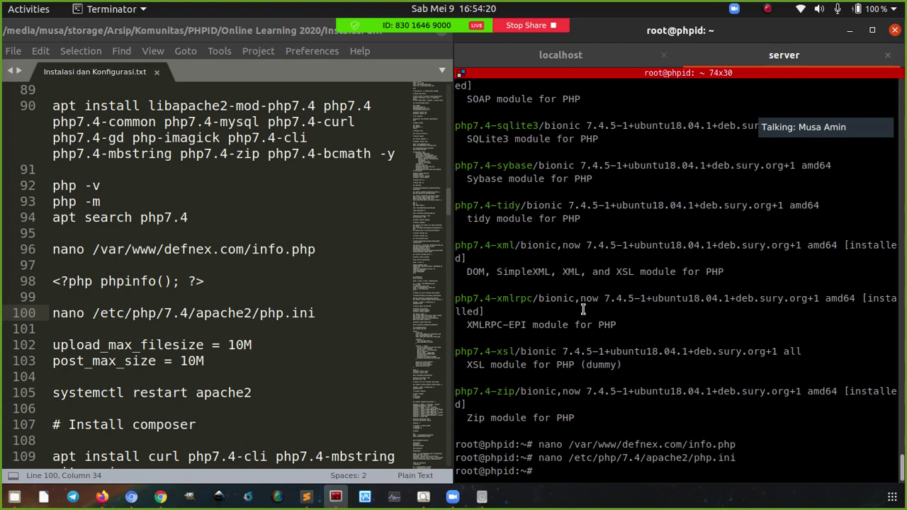
# Restart Apache with systemctl restart apache2 copied from the notes
pyautogui.click(276, 393)
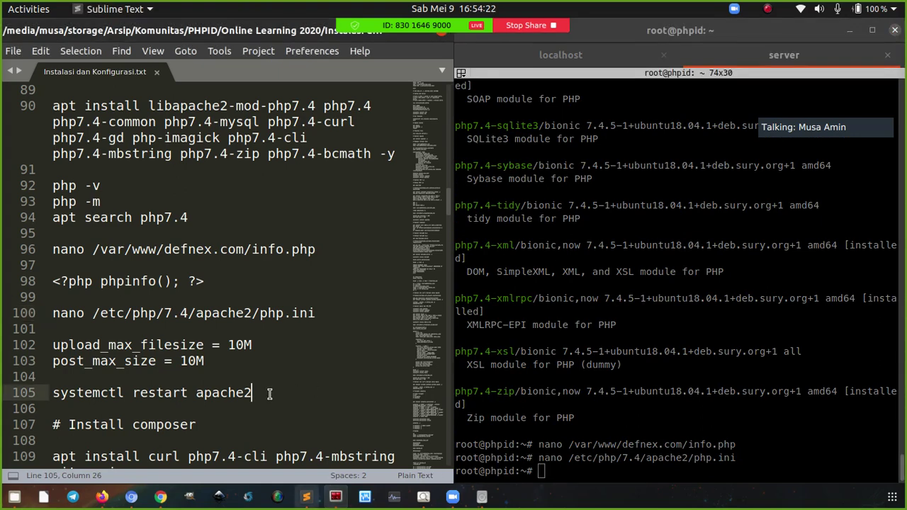
pyautogui.hotkey('ctrl', 'c')
pyautogui.rightClick(632, 236)
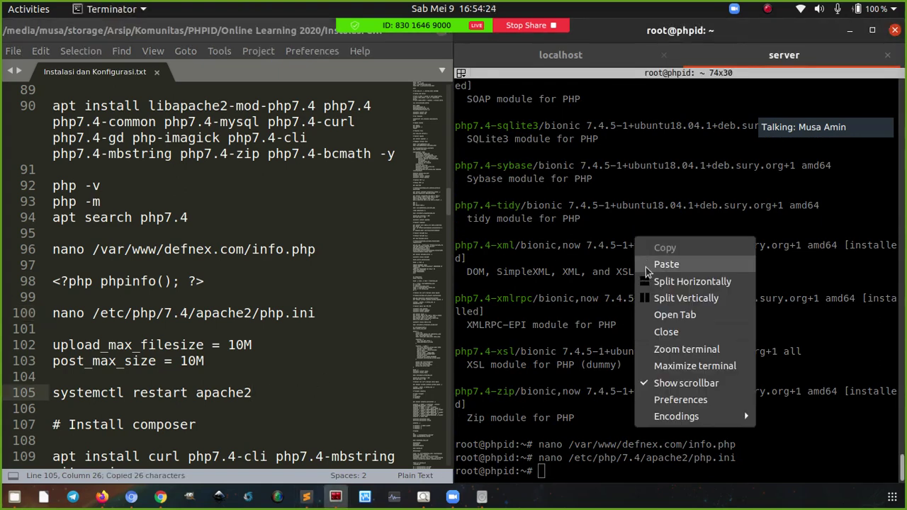
pyautogui.click(646, 264)
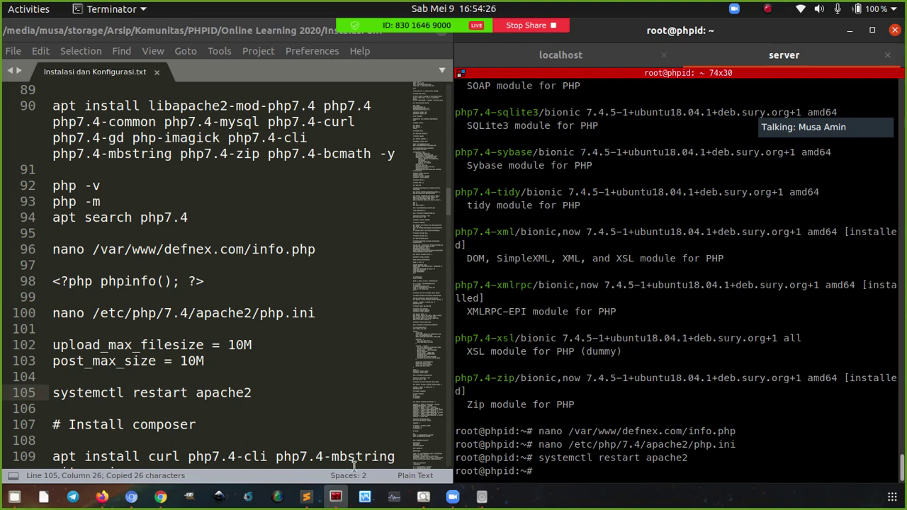
# Search the phpinfo page for upload_max, reload it, and check the new 10M value
pyautogui.click(132, 498)
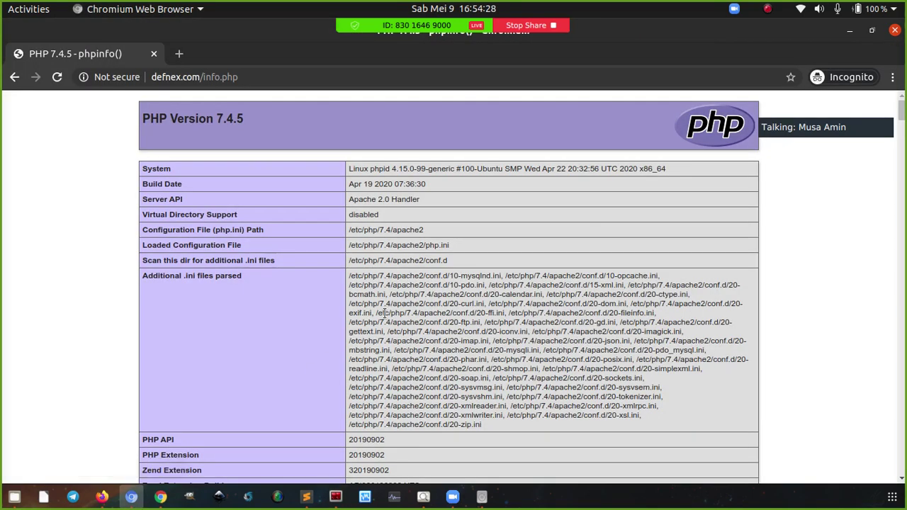
pyautogui.hotkey('ctrl', 'f')
pyautogui.write('upload')
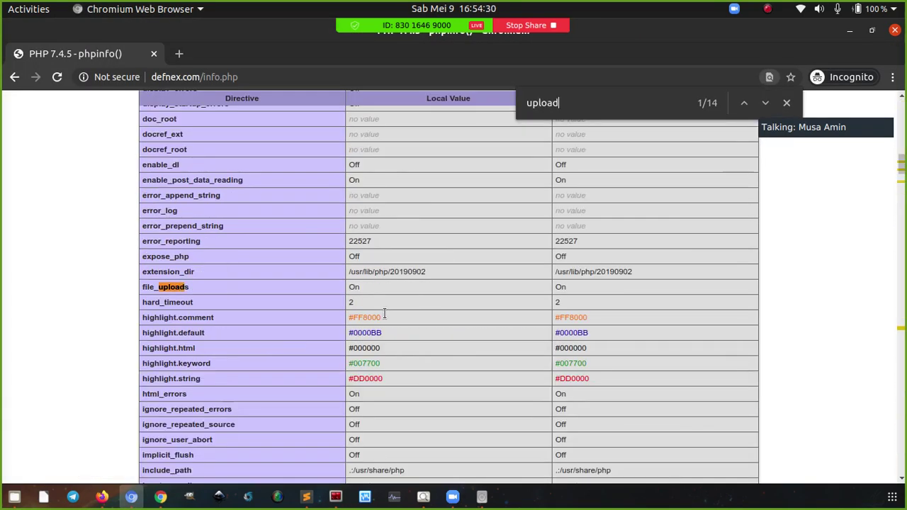
pyautogui.write('_max')
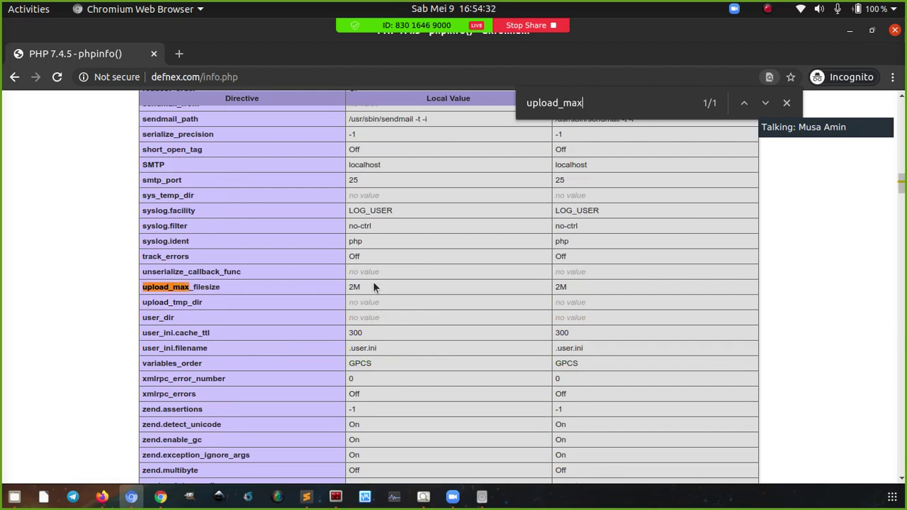
pyautogui.press('Escape')
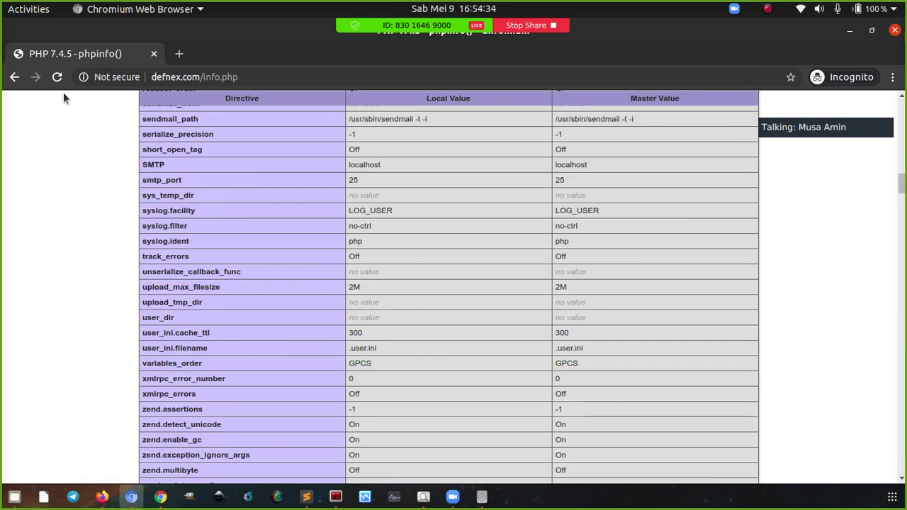
pyautogui.click(57, 76)
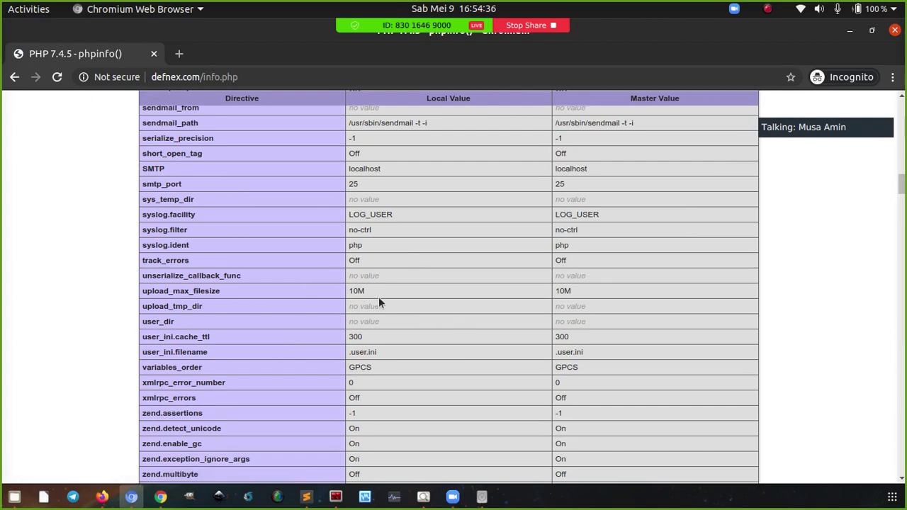
pyautogui.doubleClick(357, 291)
pyautogui.moveTo(904, 184); pyautogui.dragTo(903, 100)
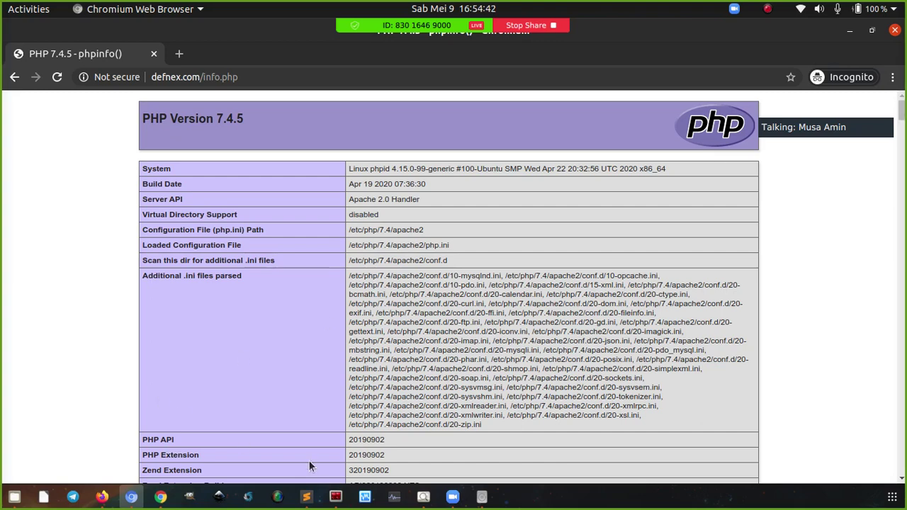
pyautogui.click(306, 497)
pyautogui.click(335, 497)
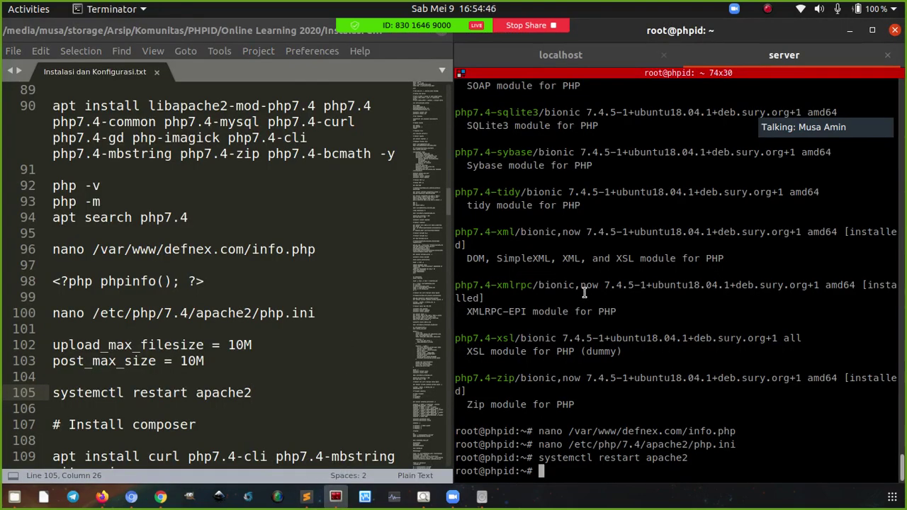
# Clear the terminal, delete then restore '7.4' in php7.4-cli on line 109, and save the notes
pyautogui.hotkey('ctrl', 'l')
pyautogui.scroll(-3, 212, 324)
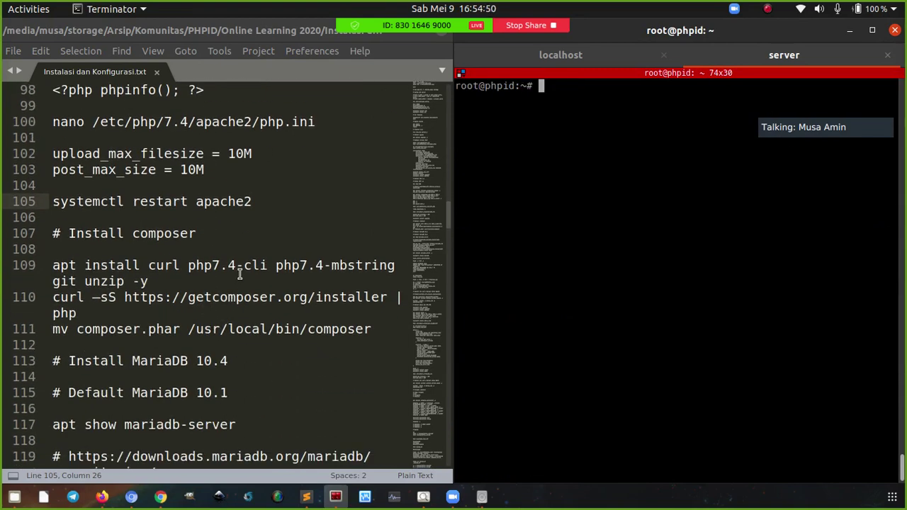
pyautogui.click(184, 237)
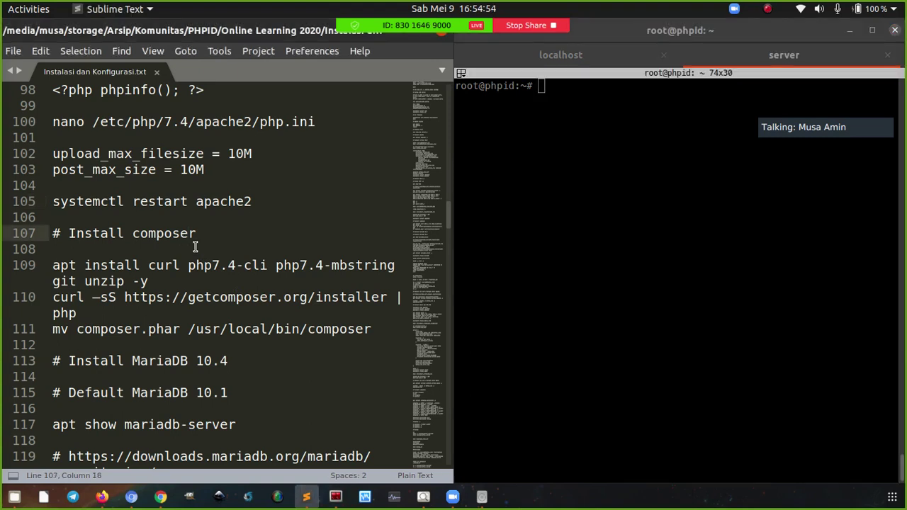
pyautogui.click(159, 282)
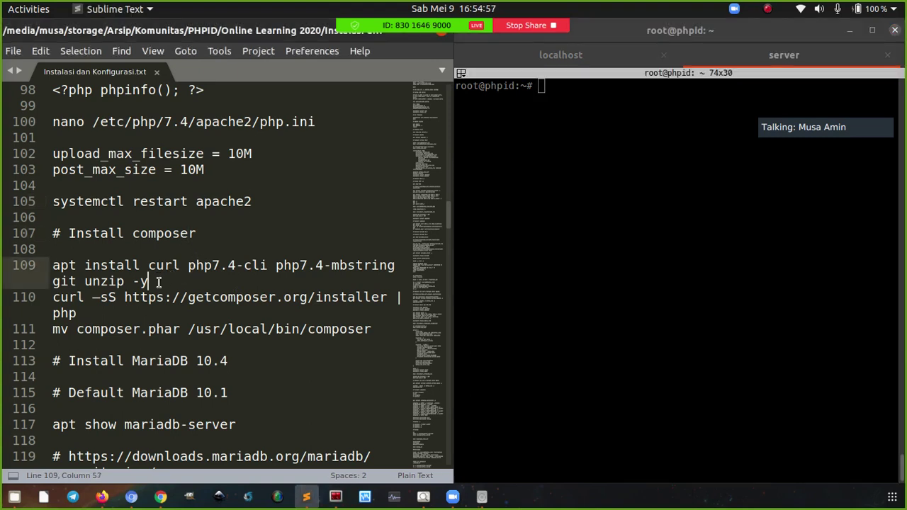
pyautogui.doubleClick(161, 266)
pyautogui.click(73, 297)
pyautogui.click(74, 298)
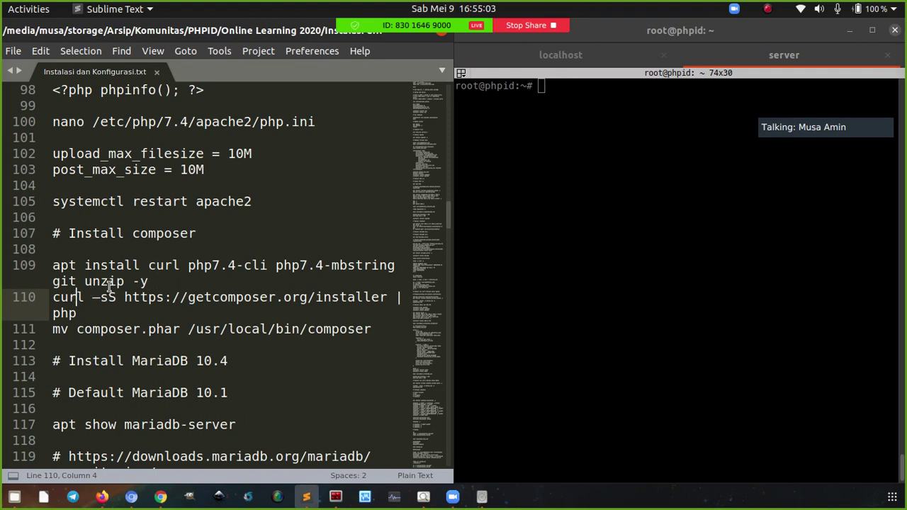
pyautogui.click(234, 265)
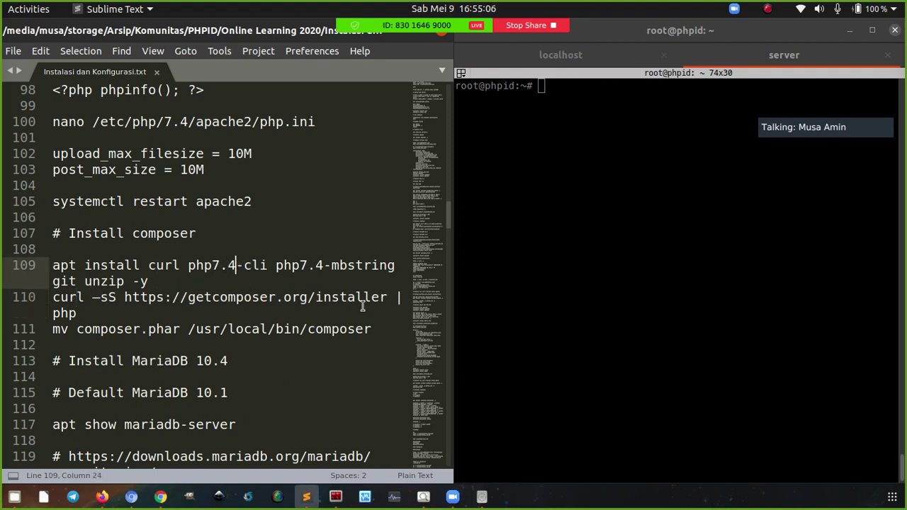
pyautogui.press('BackSpace')
pyautogui.press('BackSpace')
pyautogui.press('BackSpace')
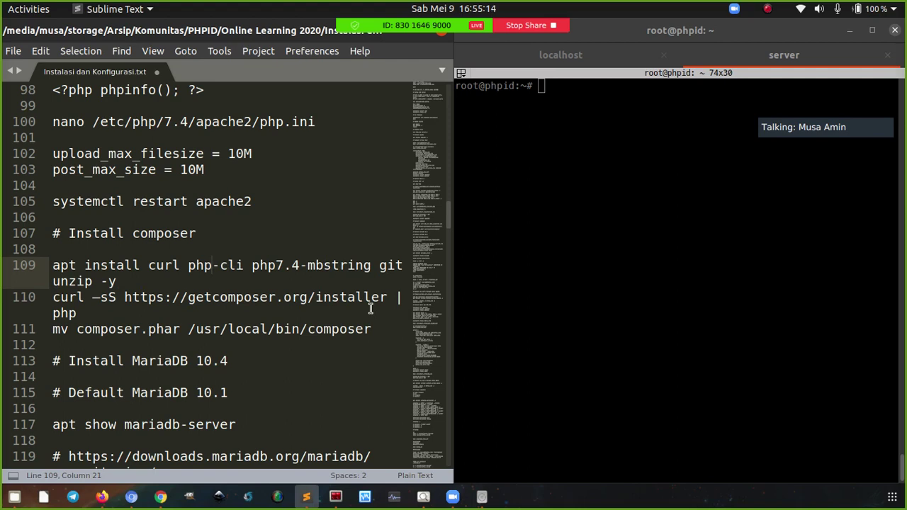
pyautogui.hotkey('ctrl', 'z')
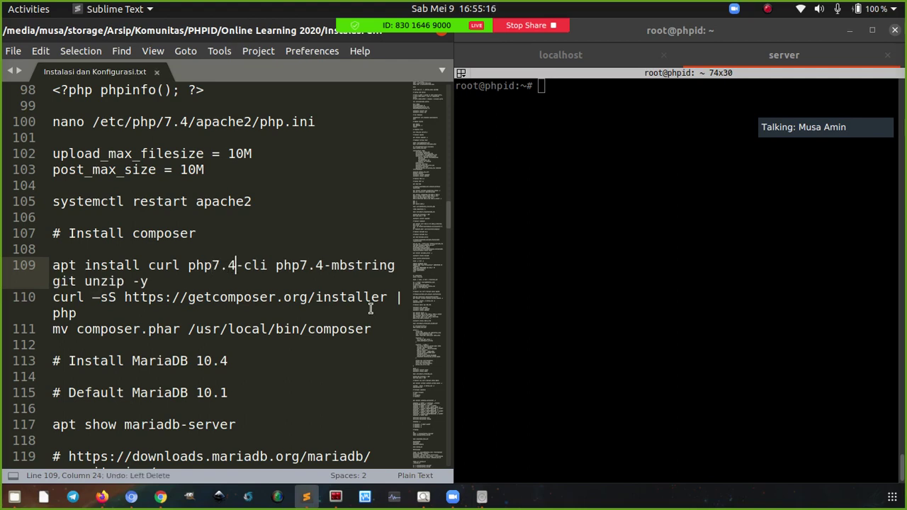
pyautogui.hotkey('ctrl', 's')
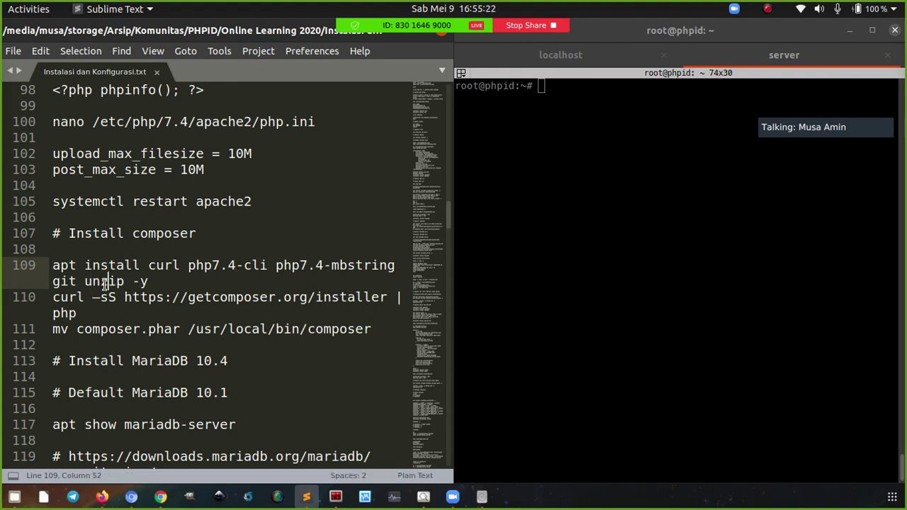
# Review the mv composer.phar /usr/local/bin/composer line in the Composer notes
pyautogui.click(90, 314)
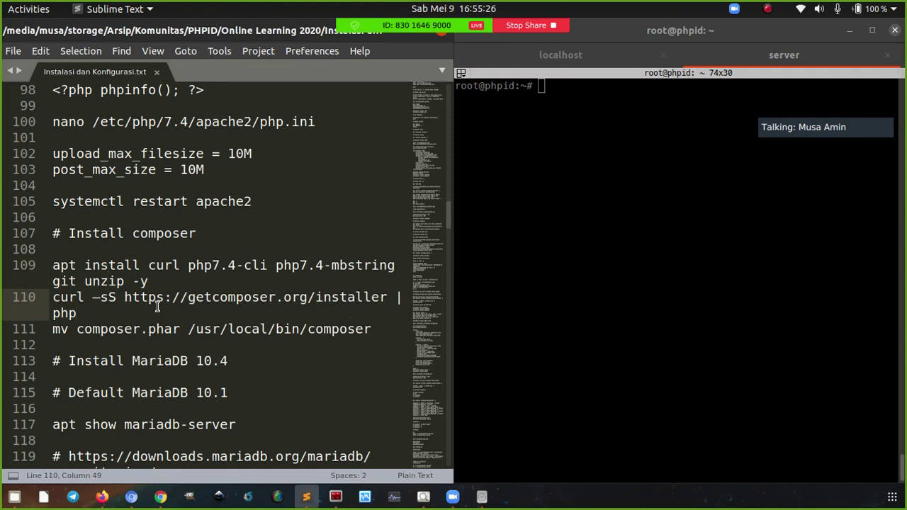
pyautogui.moveTo(76, 330); pyautogui.dragTo(305, 330)
pyautogui.click(212, 330)
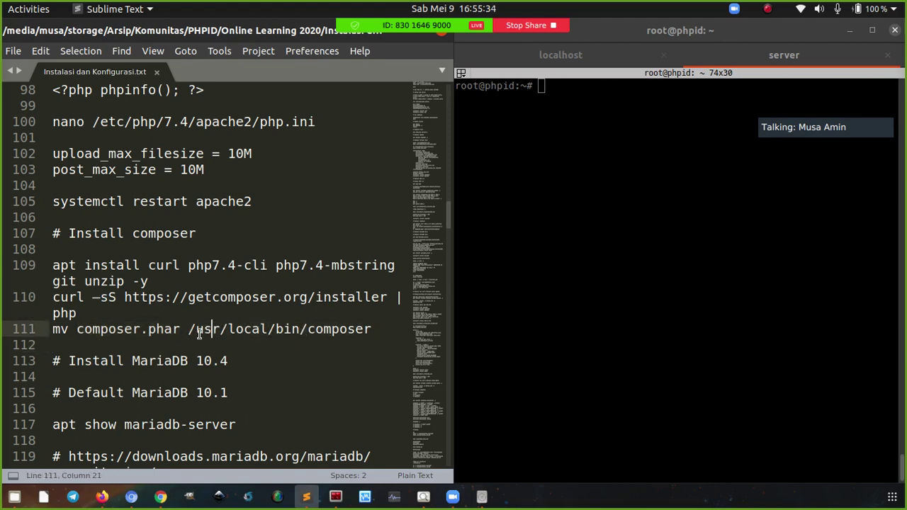
pyautogui.moveTo(189, 331); pyautogui.dragTo(232, 331)
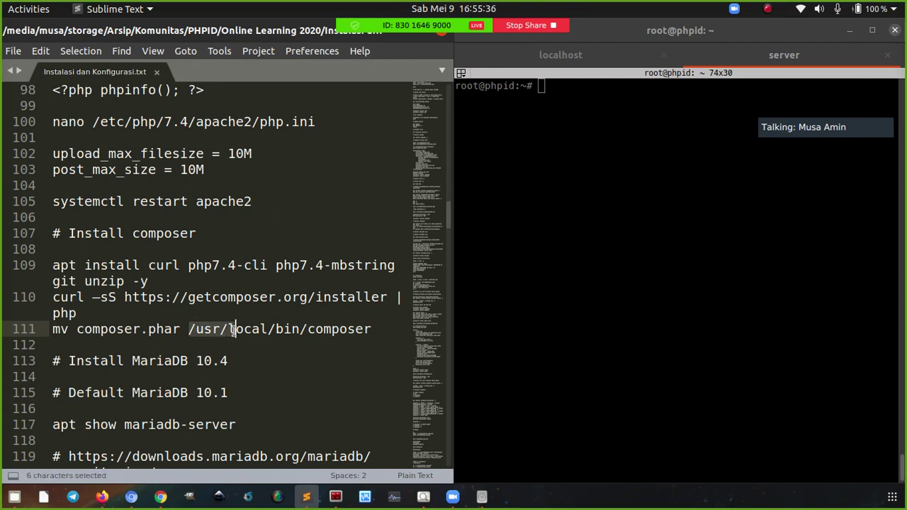
pyautogui.click(195, 331)
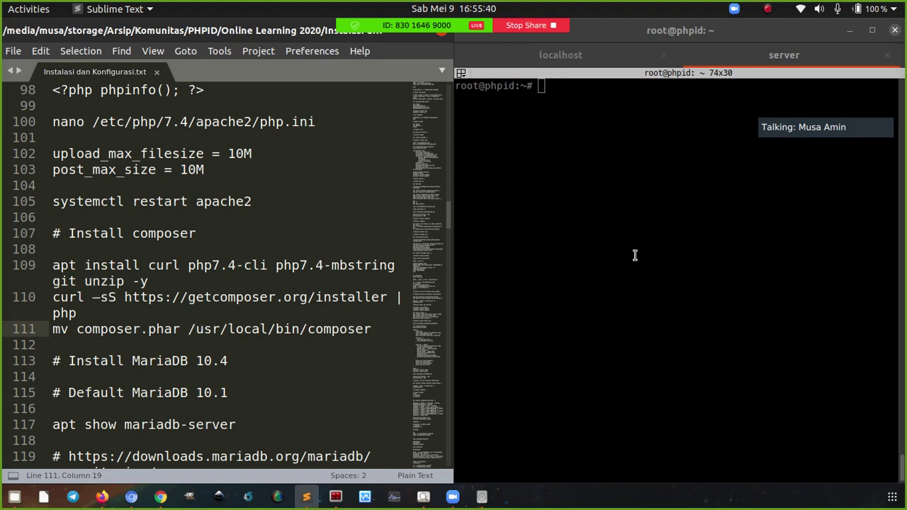
pyautogui.click(583, 253)
# Confirm composer is missing, then run the Composer prerequisites apt install command from the notes
pyautogui.write('composer')
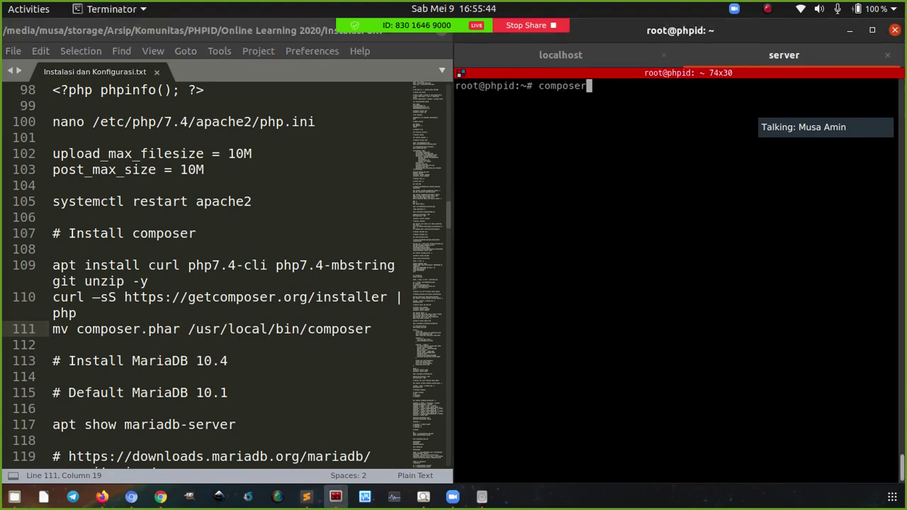
pyautogui.press('Return')
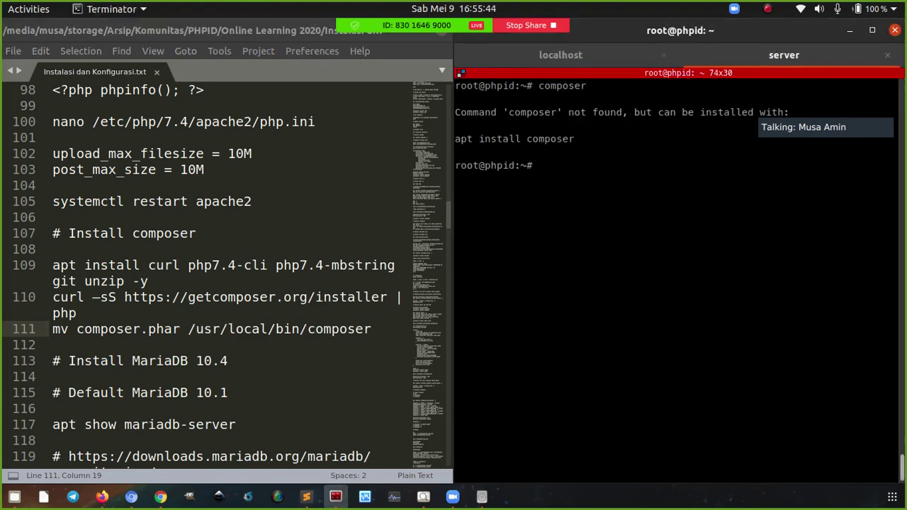
pyautogui.click(169, 281)
pyautogui.hotkey('ctrl', 'c')
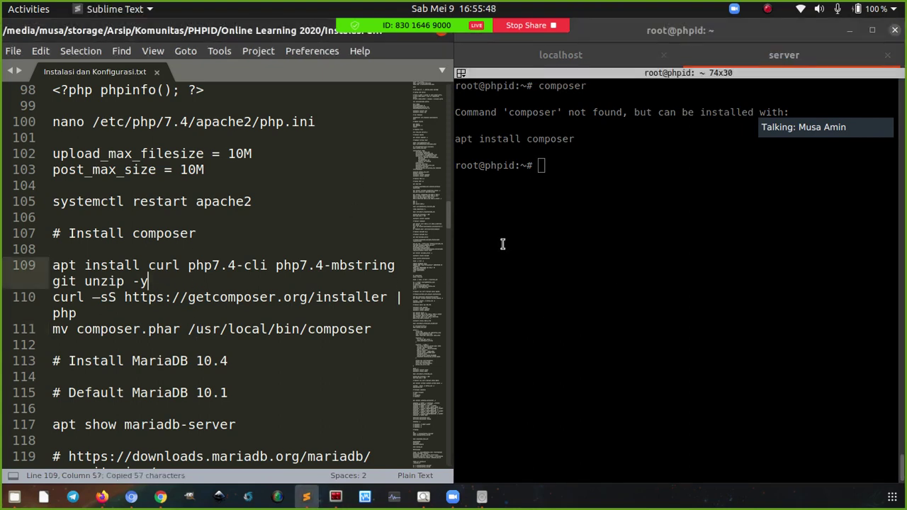
pyautogui.click(539, 218)
pyautogui.rightClick(517, 194)
pyautogui.click(537, 224)
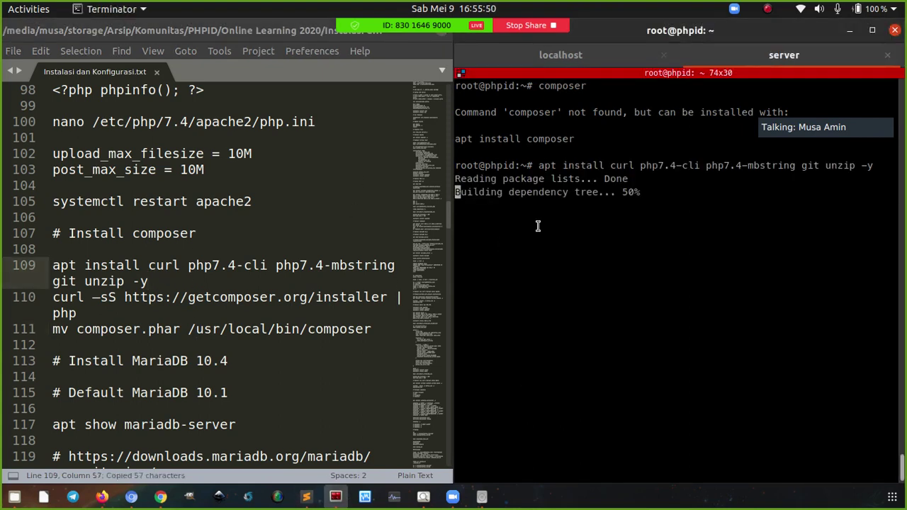
# Run the Composer installer and move composer.phar to /usr/local/bin/composer
pyautogui.click(204, 298)
pyautogui.hotkey('ctrl', 'c')
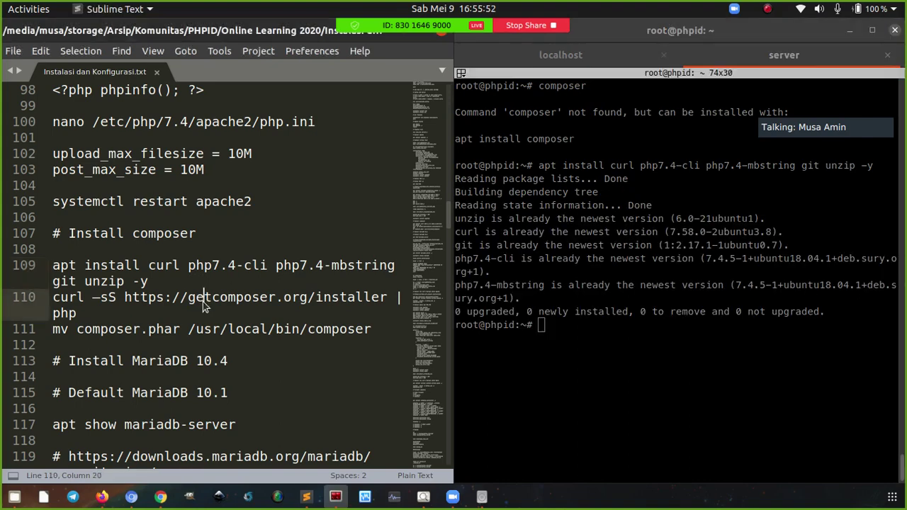
pyautogui.rightClick(572, 231)
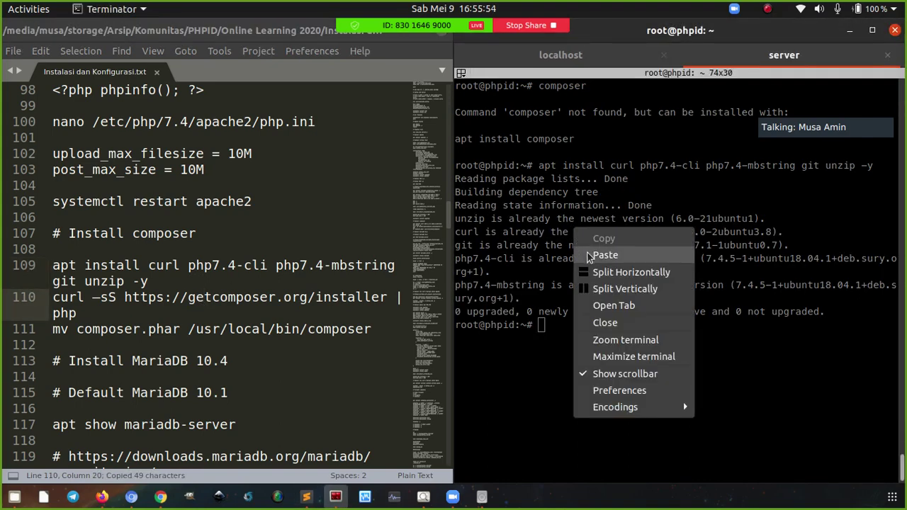
pyautogui.click(604, 255)
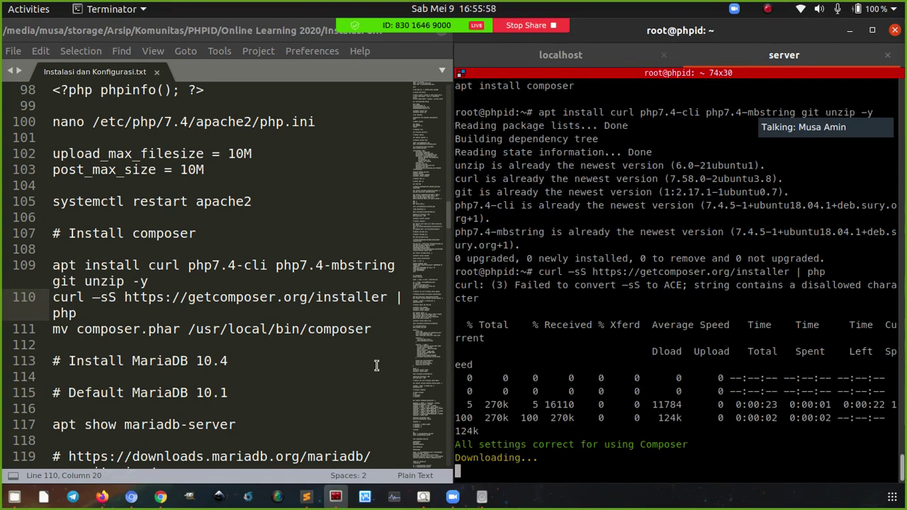
pyautogui.click(376, 329)
pyautogui.hotkey('ctrl', 'c')
pyautogui.rightClick(575, 284)
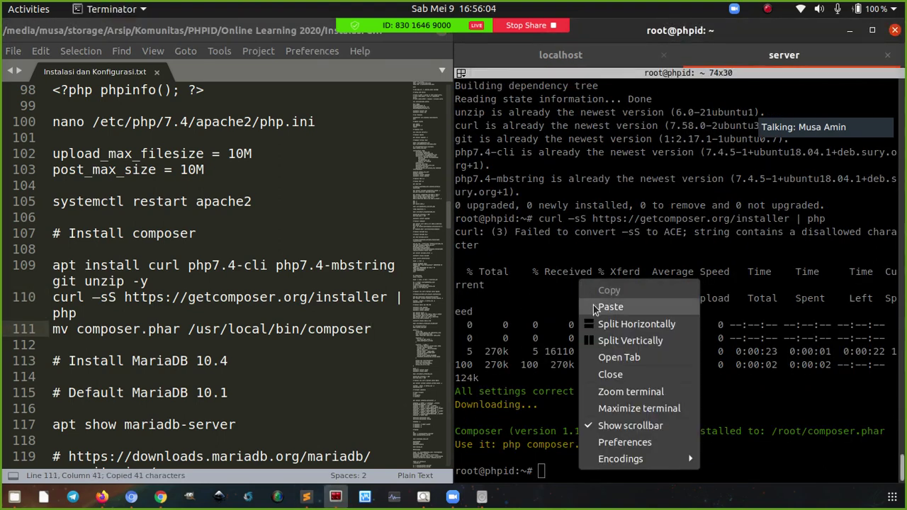
pyautogui.click(593, 302)
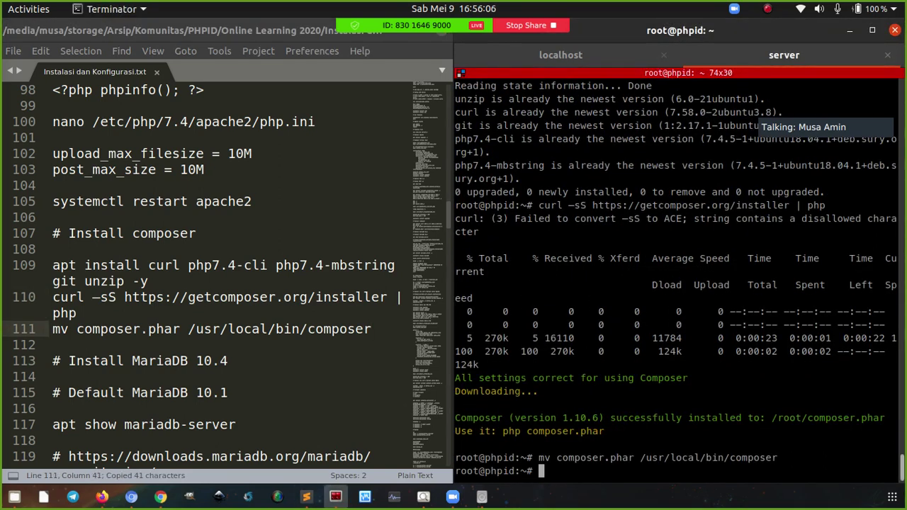
# Run composer globally to list its commands, scroll through them, then clear the screen
pyautogui.hotkey('ctrl', 'l')
pyautogui.write('composer')
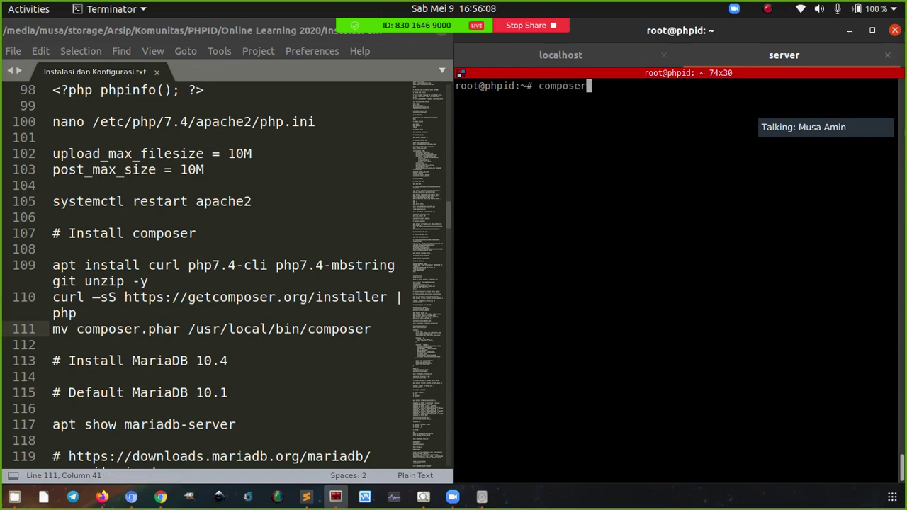
pyautogui.press('Return')
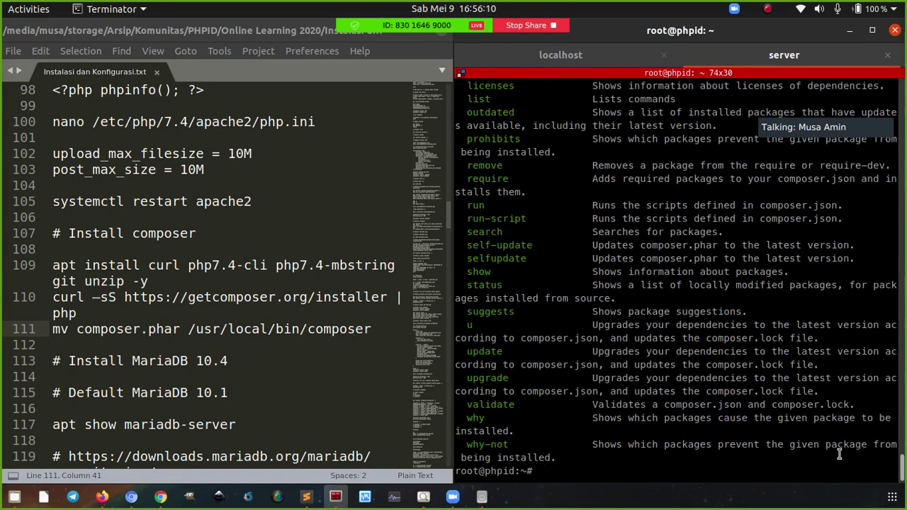
pyautogui.moveTo(902, 470); pyautogui.dragTo(903, 414)
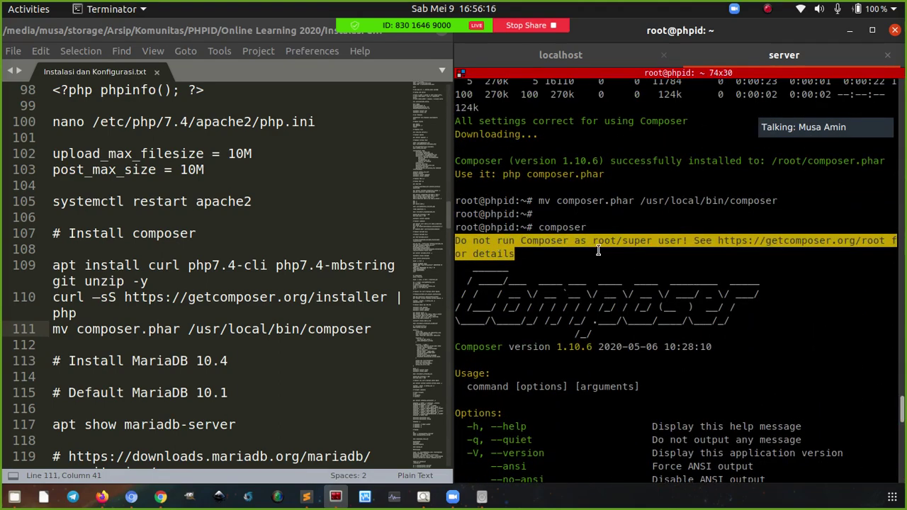
pyautogui.moveTo(903, 414); pyautogui.dragTo(902, 477)
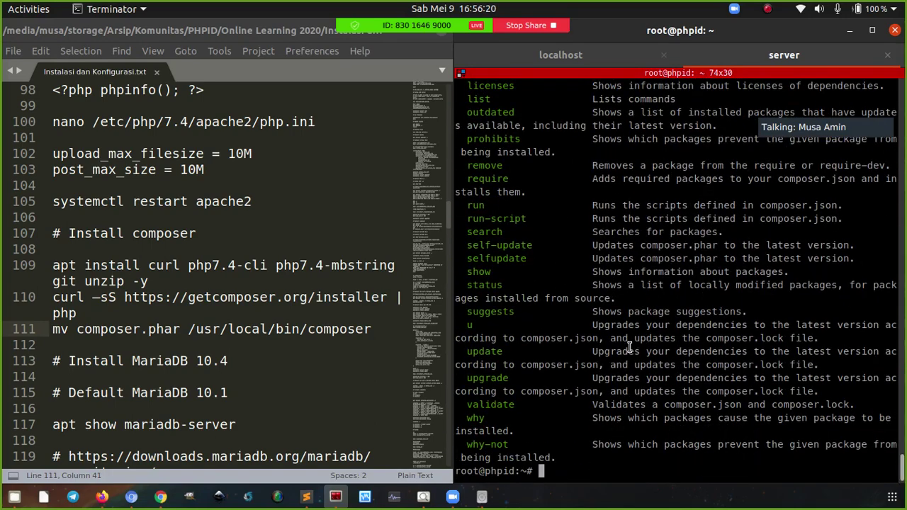
pyautogui.hotkey('ctrl', 'l')
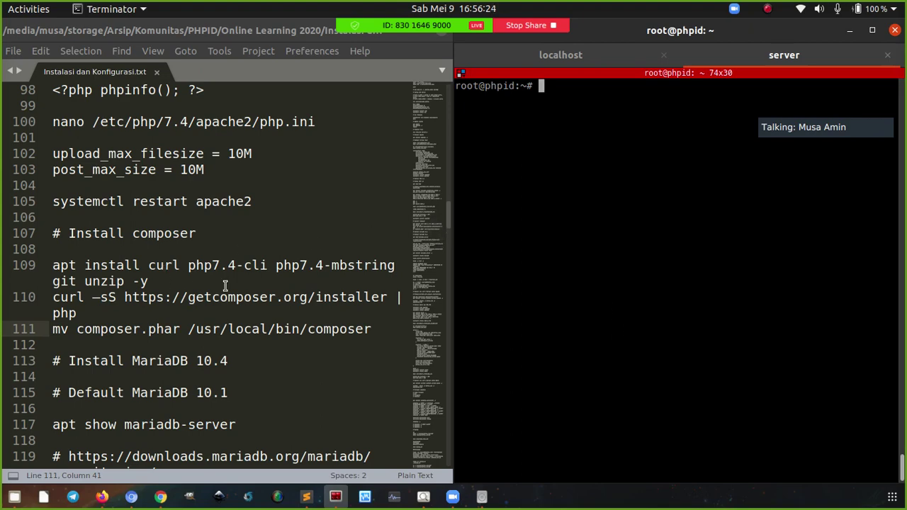
# Run apt show mysql-server to see the default MariaDB 10.1, then clear the terminal
pyautogui.scroll(-5, 273, 280)
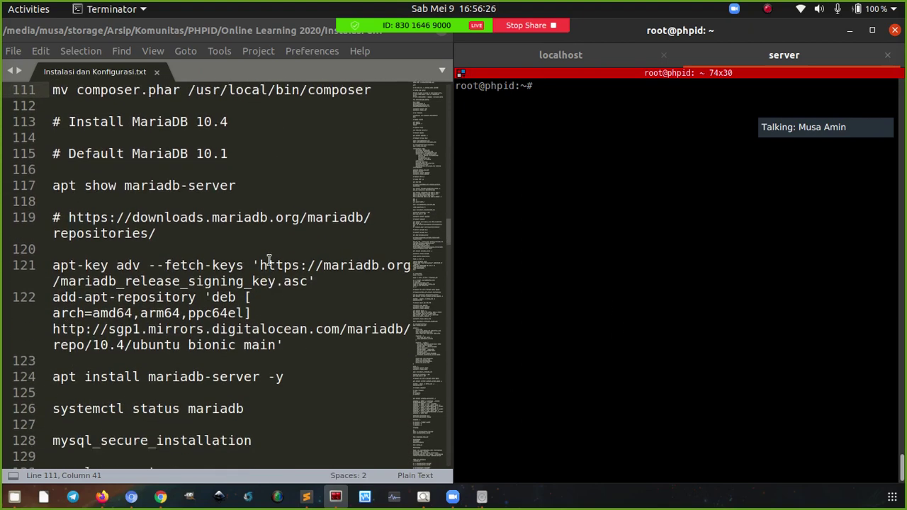
pyautogui.scroll(-1, 250, 187)
pyautogui.scroll(1, 250, 187)
pyautogui.write('apt show mysql-server')
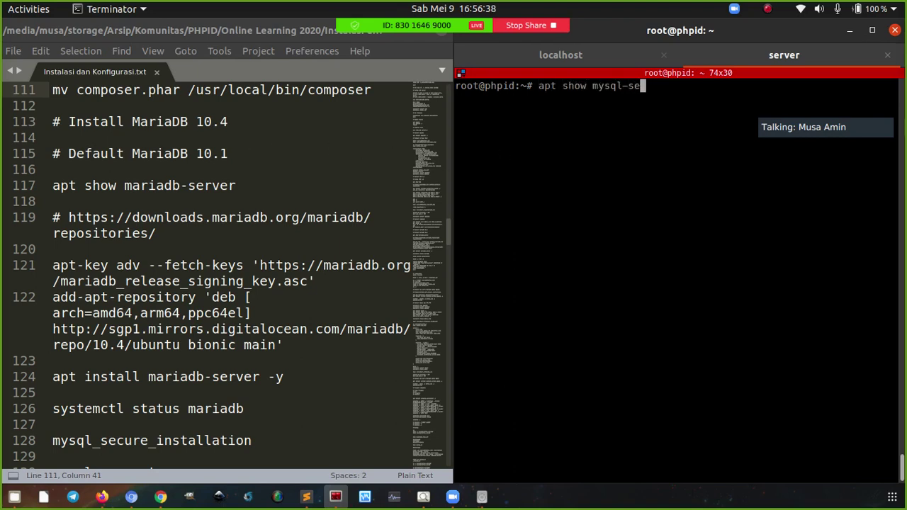
pyautogui.press('Return')
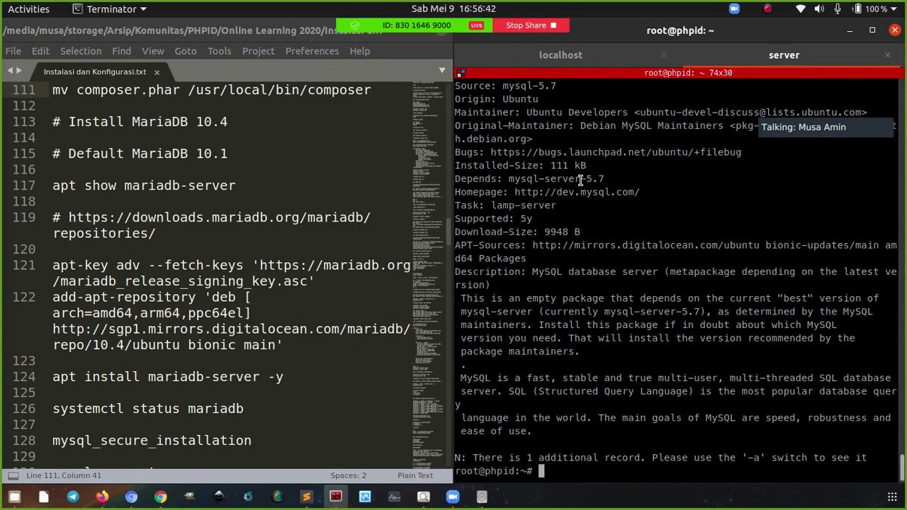
pyautogui.click(252, 155)
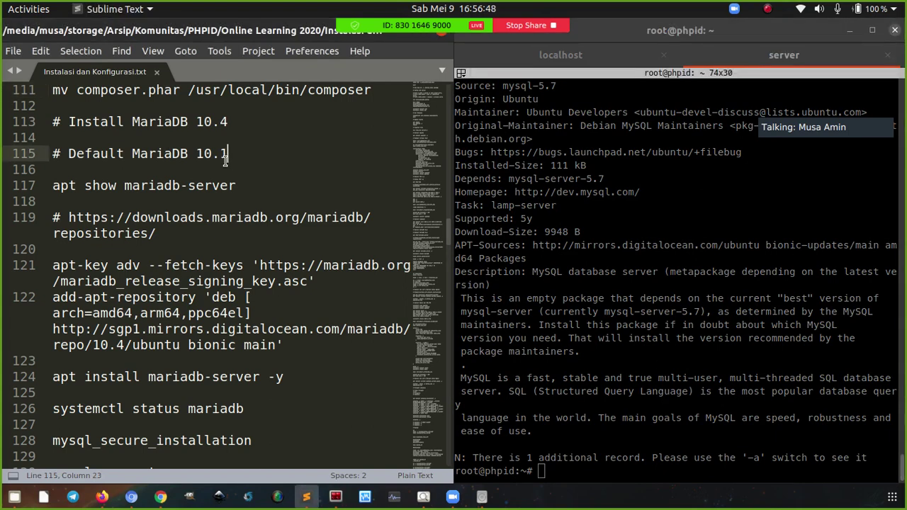
pyautogui.click(213, 156)
pyautogui.click(643, 201)
pyautogui.hotkey('ctrl', 'l')
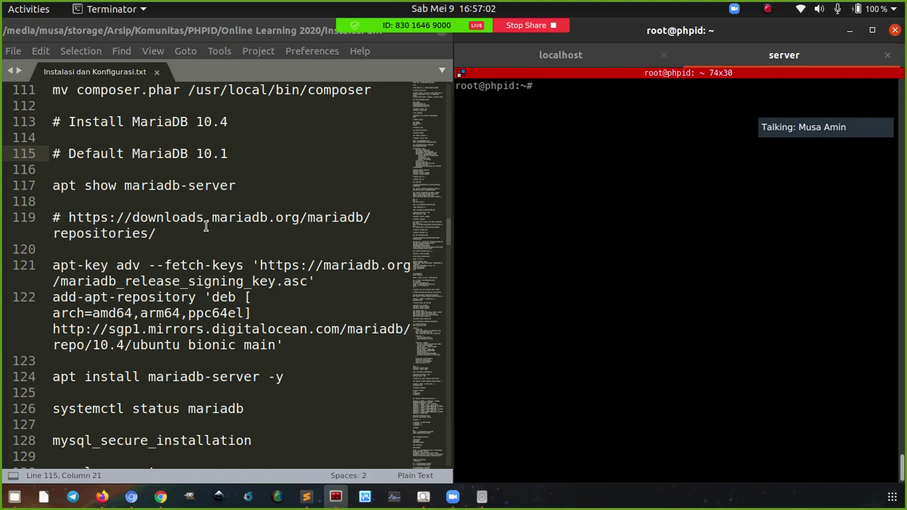
# Select the MariaDB repositories URL in the notes and open the MariaDB Downloads page in Firefox
pyautogui.moveTo(155, 234); pyautogui.dragTo(68, 219)
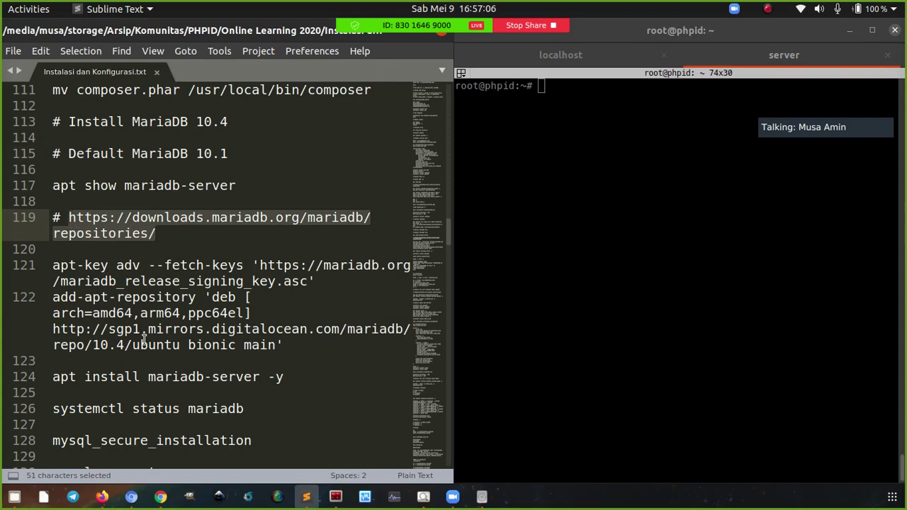
pyautogui.click(103, 497)
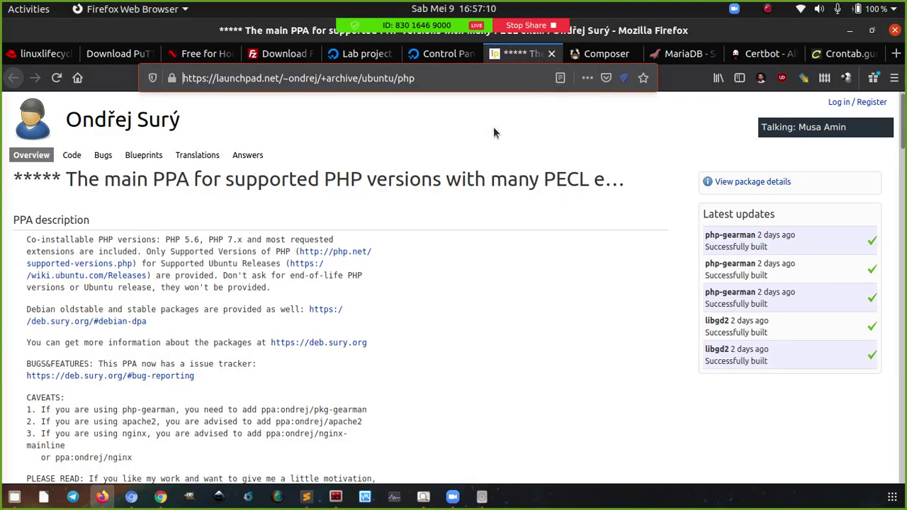
pyautogui.click(682, 53)
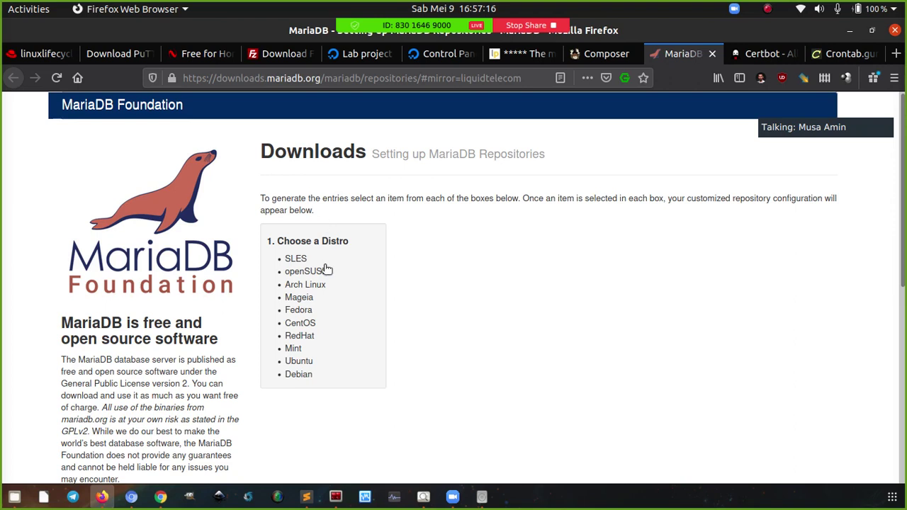
# Pick Ubuntu 18.04 LTS "bionic" with MariaDB 10.4 Stable and scroll to the generated repository commands
pyautogui.click(308, 365)
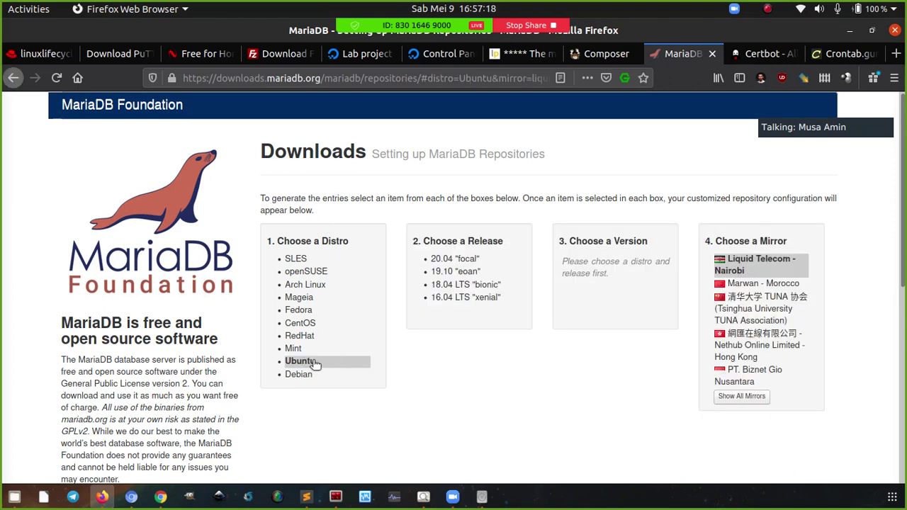
pyautogui.click(473, 287)
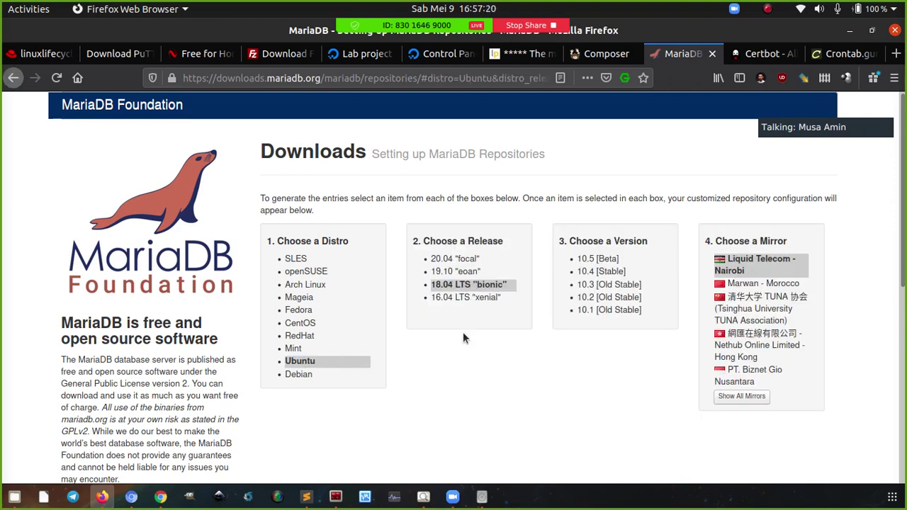
pyautogui.click(596, 275)
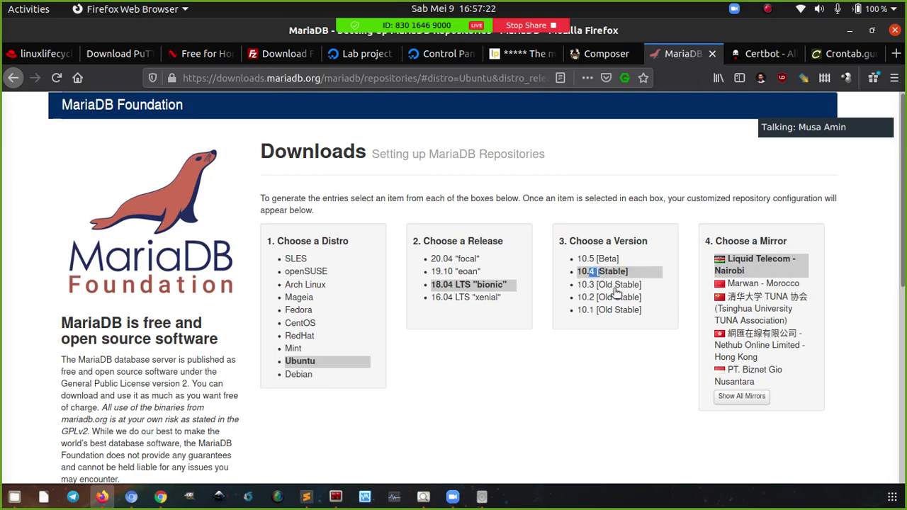
pyautogui.click(742, 397)
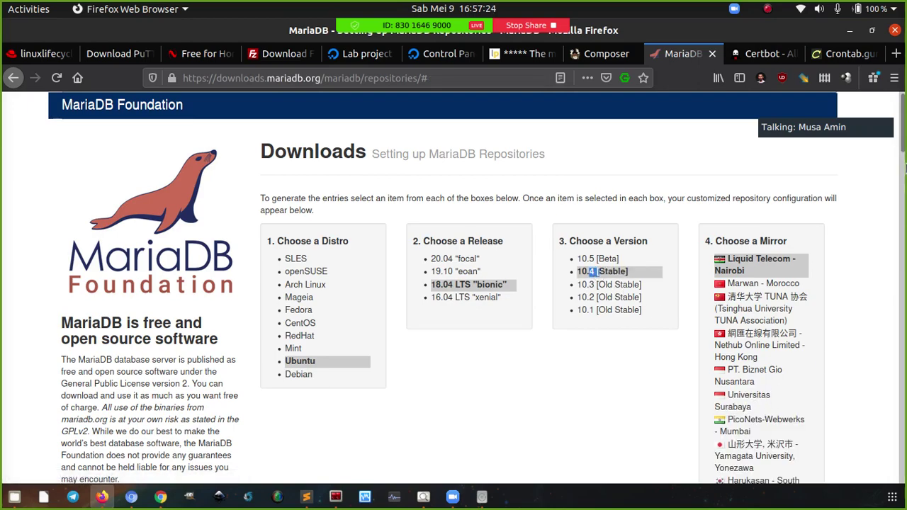
pyautogui.scroll(-2, 904, 163)
pyautogui.moveTo(903, 163); pyautogui.dragTo(904, 220)
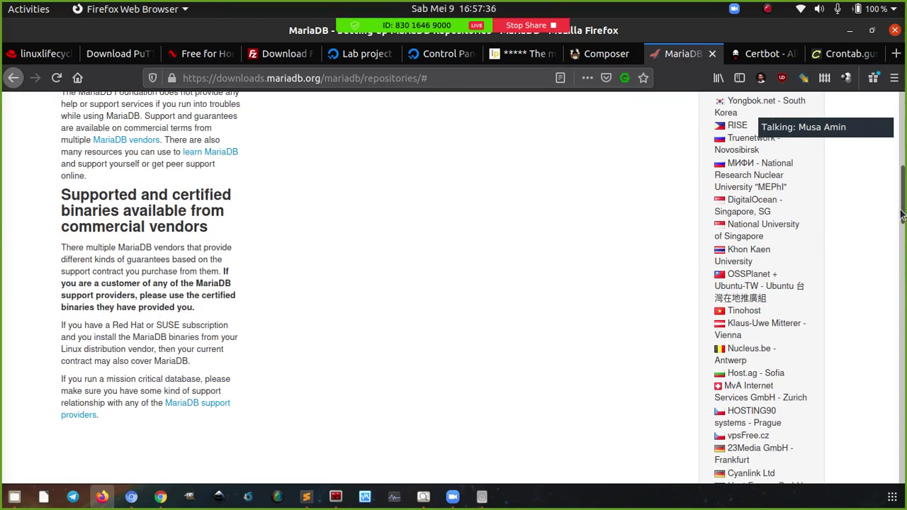
pyautogui.moveTo(903, 212); pyautogui.dragTo(904, 444)
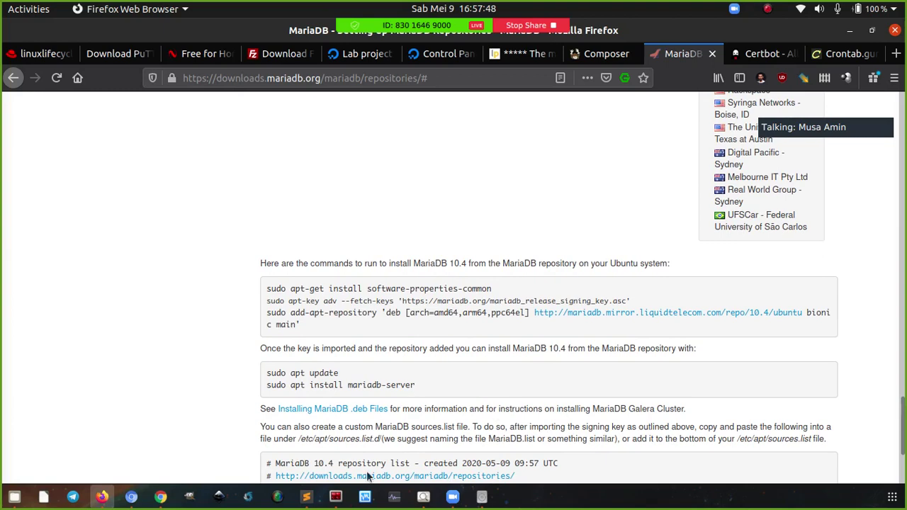
pyautogui.click(306, 497)
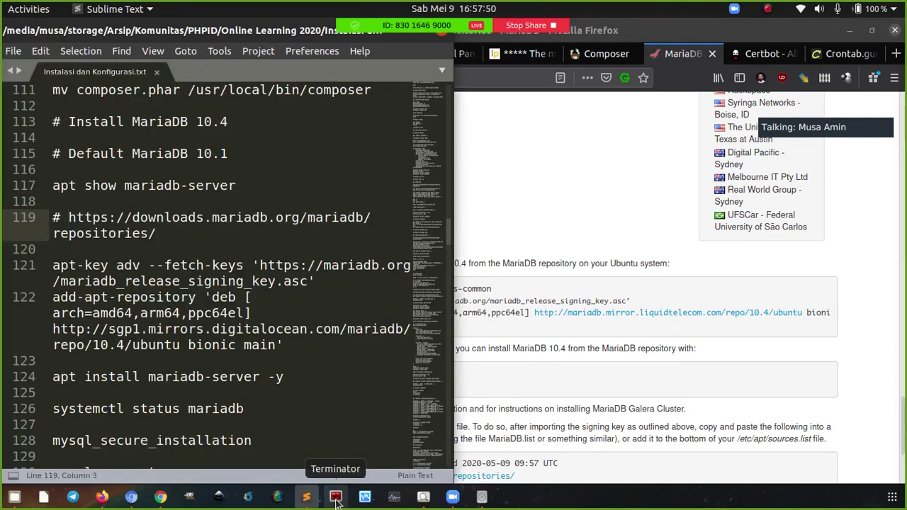
# Copy 'systemctl status mariadb' from the notes and run it on the server, then exit the pager
pyautogui.click(336, 498)
pyautogui.click(310, 347)
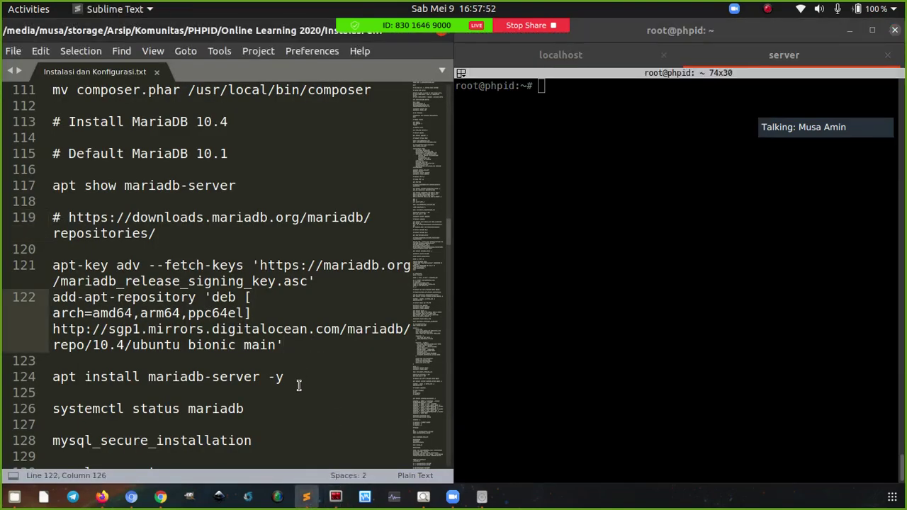
pyautogui.click(297, 381)
pyautogui.click(292, 411)
pyautogui.hotkey('ctrl', 'c')
pyautogui.rightClick(594, 147)
pyautogui.click(614, 178)
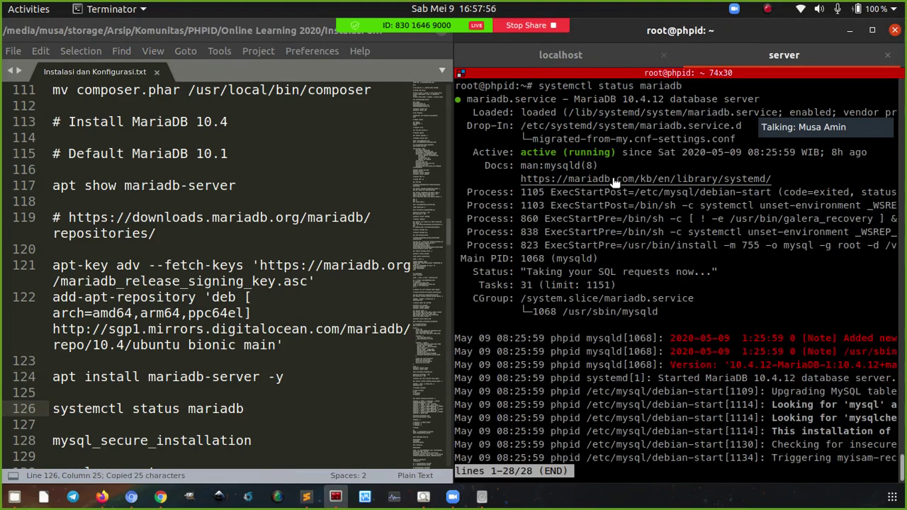
pyautogui.press('q')
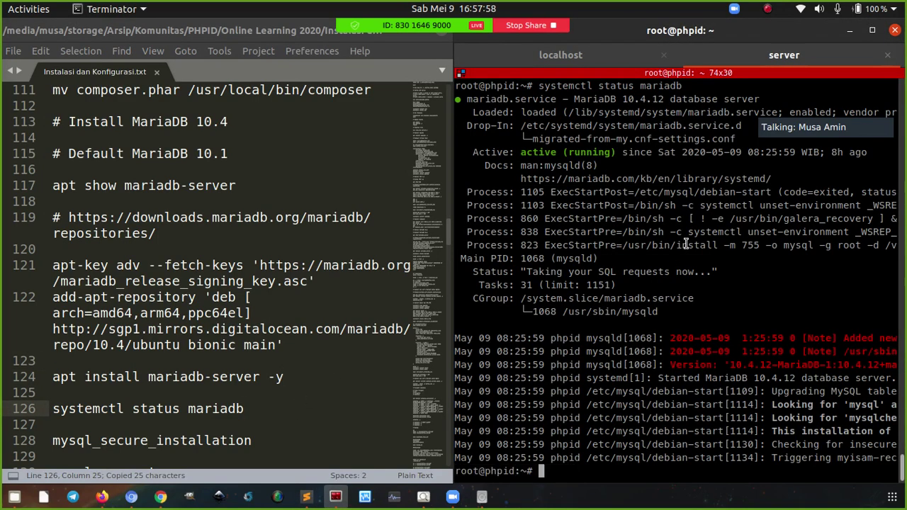
# Highlight the 'active (running)' status and the 'enabled' flag in the MariaDB status output
pyautogui.moveTo(521, 152); pyautogui.dragTo(620, 152)
pyautogui.click(618, 152)
pyautogui.tripleClick(619, 152)
pyautogui.click(561, 150)
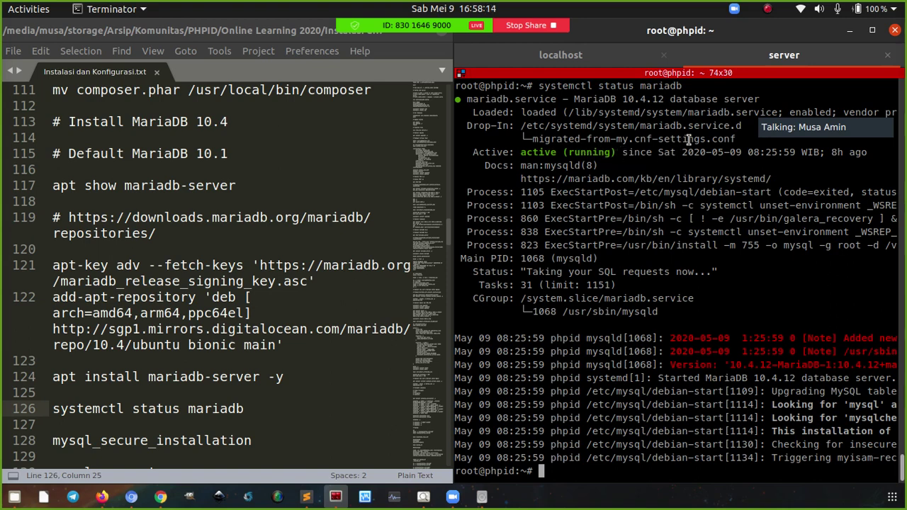
pyautogui.moveTo(787, 112); pyautogui.dragTo(823, 110)
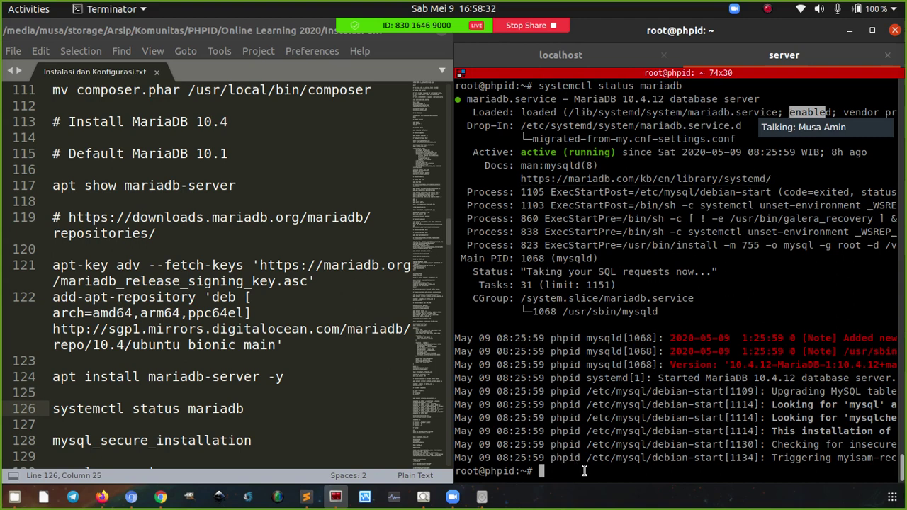
# Edit the recalled command into 'systemctl enable mariadb', then clear the terminal screen
pyautogui.press('Up')
pyautogui.press('Left')
pyautogui.press('Left')
pyautogui.press('Left')
pyautogui.press('Left')
pyautogui.press('Left')
pyautogui.press('Left')
pyautogui.press('Left')
pyautogui.press('BackSpace')
pyautogui.press('BackSpace')
pyautogui.press('BackSpace')
pyautogui.press('BackSpace')
pyautogui.press('BackSpace')
pyautogui.press('BackSpace')
pyautogui.press('BackSpace')
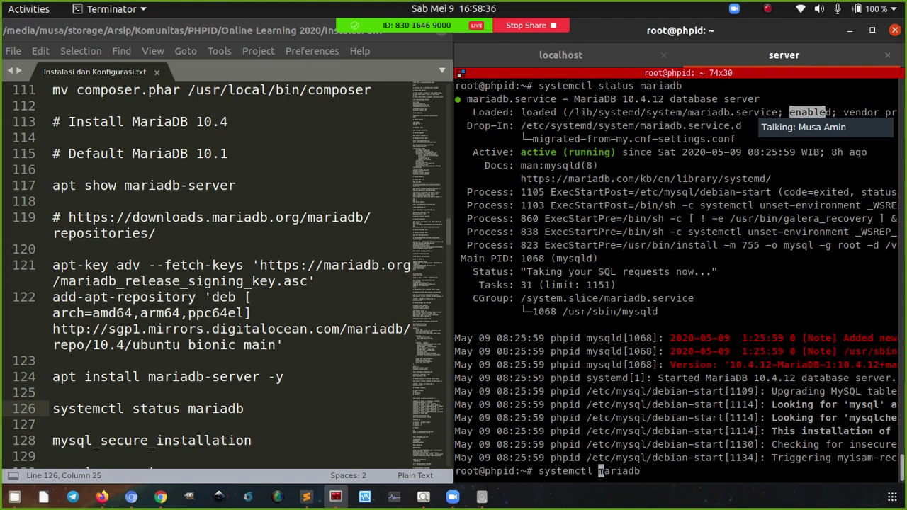
pyautogui.write('enable')
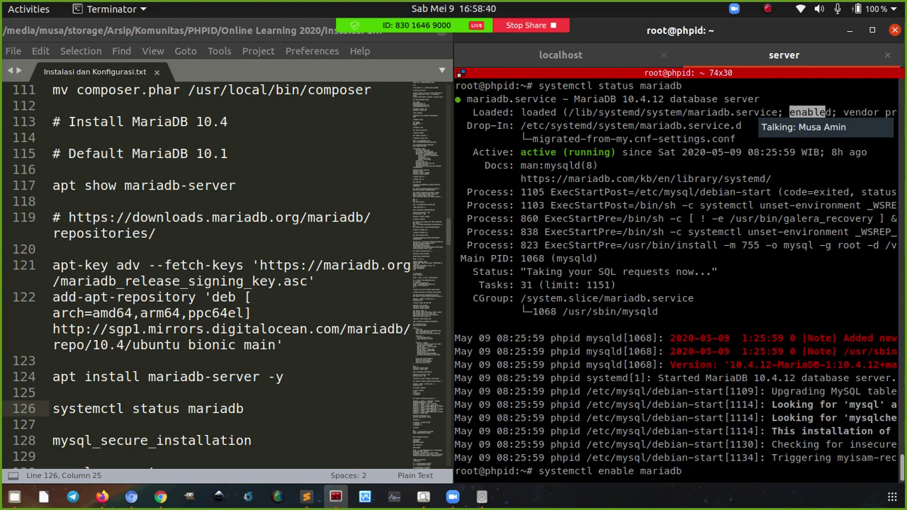
pyautogui.press('Right')
pyautogui.press('Right')
pyautogui.press('Right')
pyautogui.press('Right')
pyautogui.press('Right')
pyautogui.press('Right')
pyautogui.press('Right')
pyautogui.hotkey('ctrl', 'u')
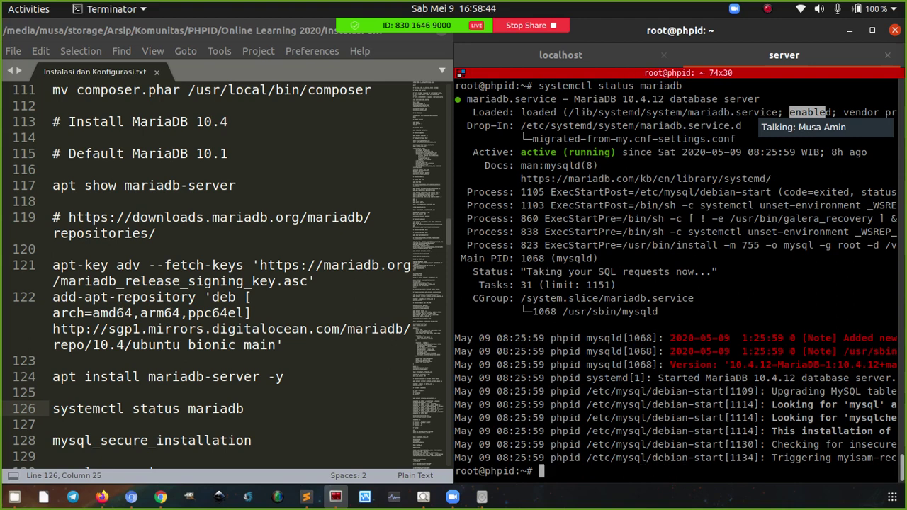
pyautogui.hotkey('ctrl', 'l')
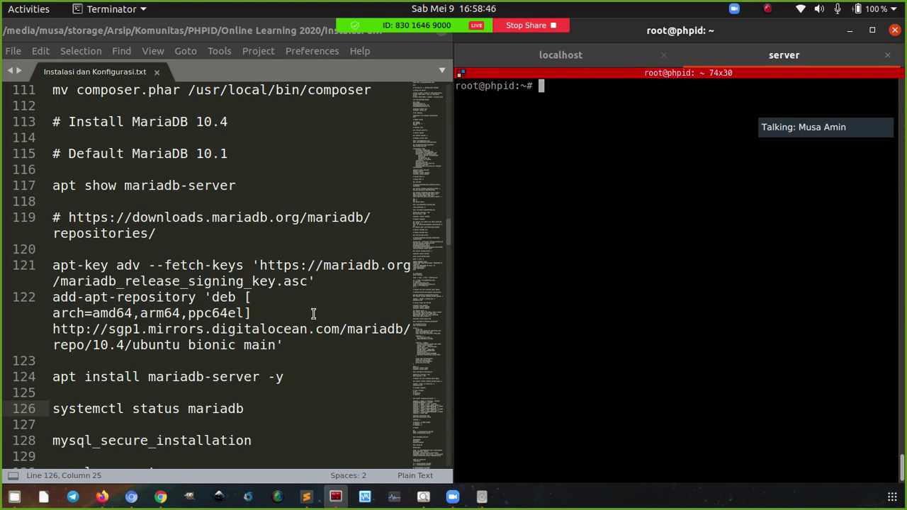
pyautogui.scroll(-3, 313, 314)
# Copy mysql_secure_installation from the notes and run it in the server terminal
pyautogui.scroll(-3, 318, 327)
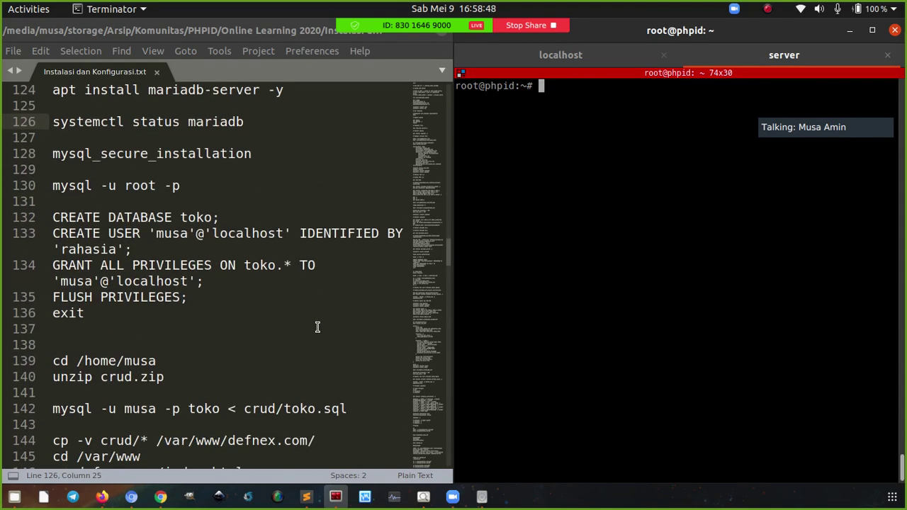
pyautogui.click(264, 153)
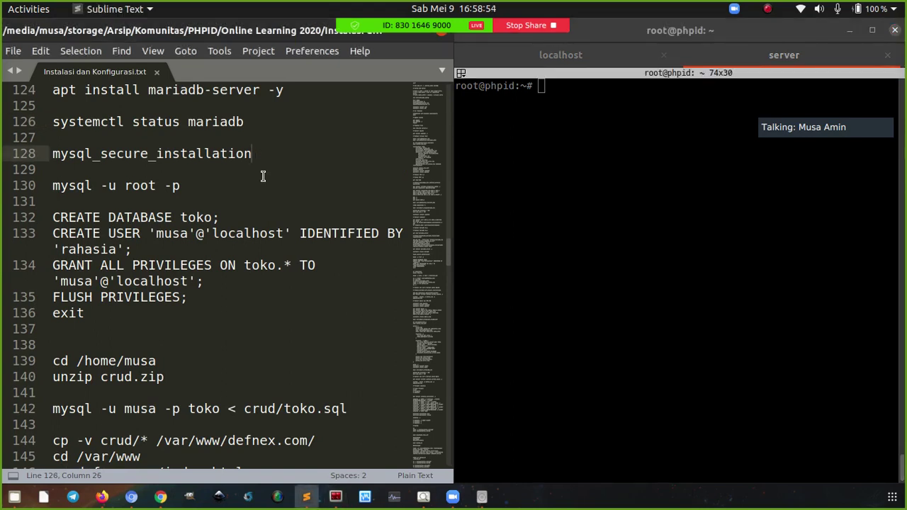
pyautogui.hotkey('ctrl', 'c')
pyautogui.rightClick(534, 173)
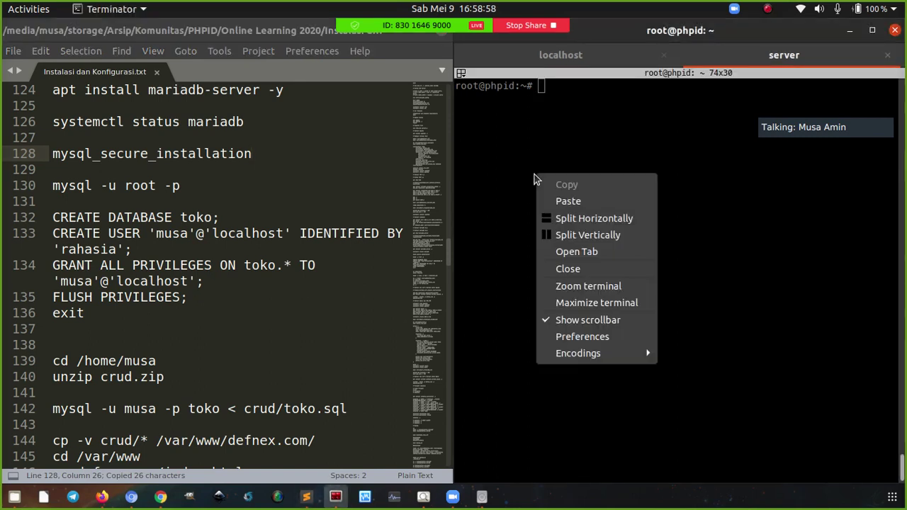
pyautogui.click(554, 197)
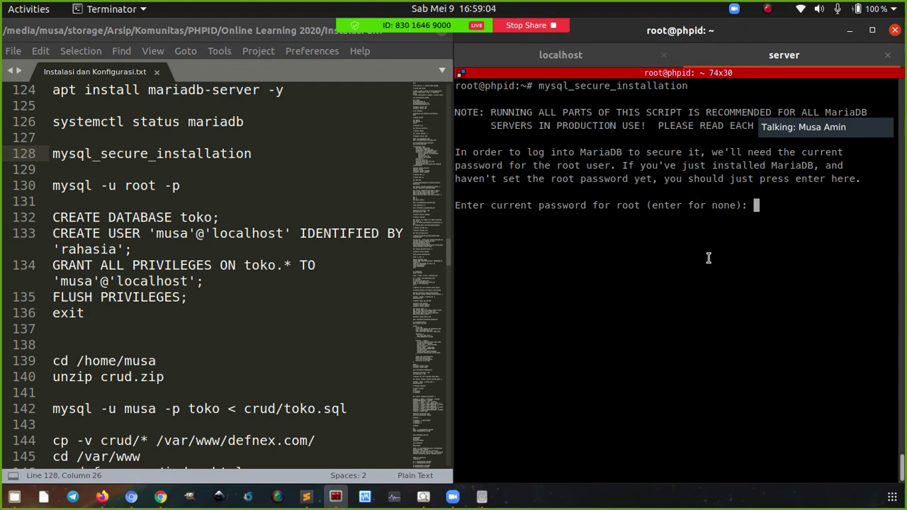
# Accept the current root password, enable unix_socket authentication, and agree to change the root password
pyautogui.doubleClick(622, 205)
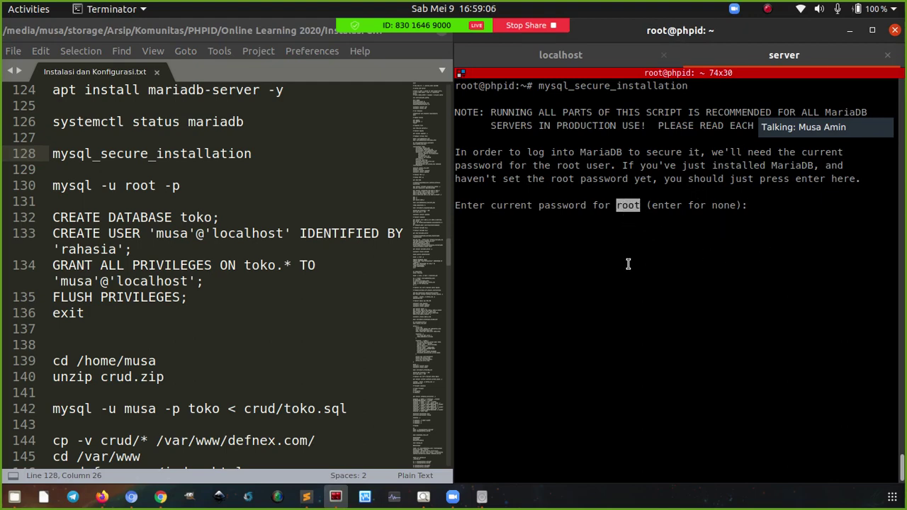
pyautogui.click(628, 264)
pyautogui.press('Return')
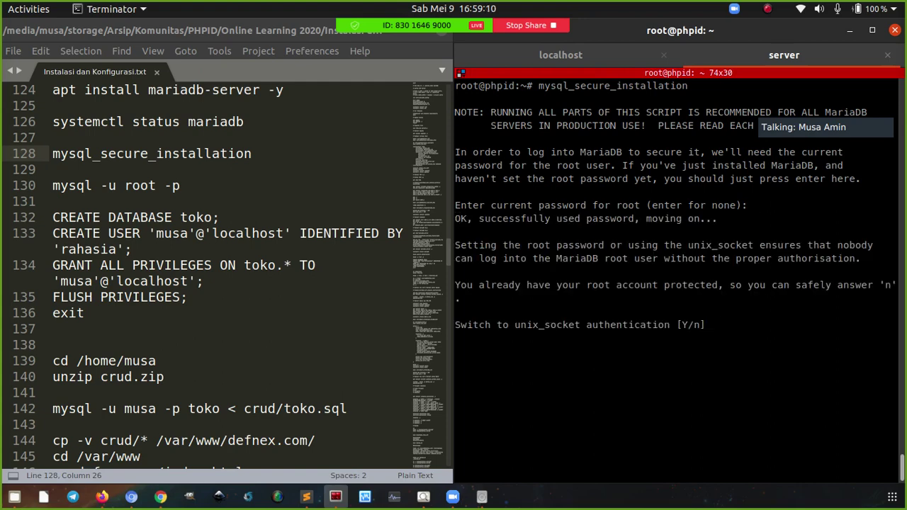
pyautogui.write('y')
pyautogui.press('Return')
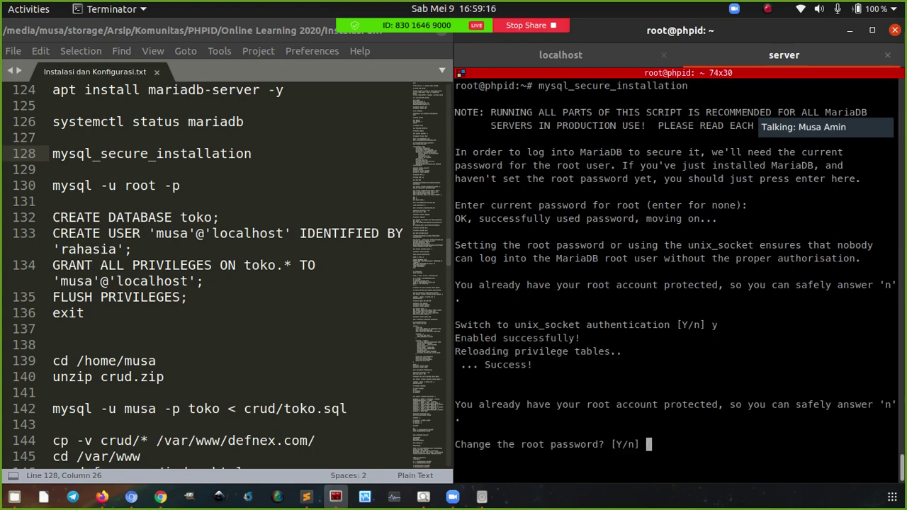
pyautogui.write('y')
pyautogui.press('Return')
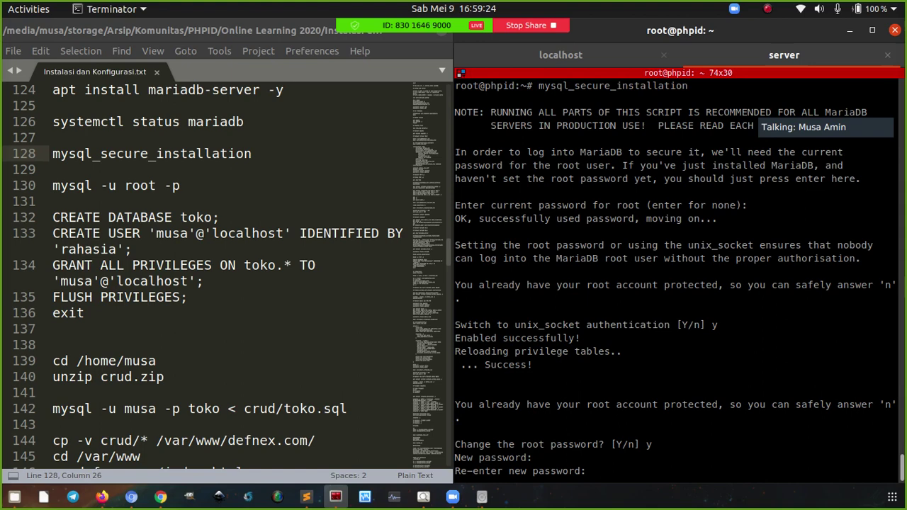
# Confirm the new password, remove anonymous users, remote root login and the test database, and reload privileges
pyautogui.press('Return')
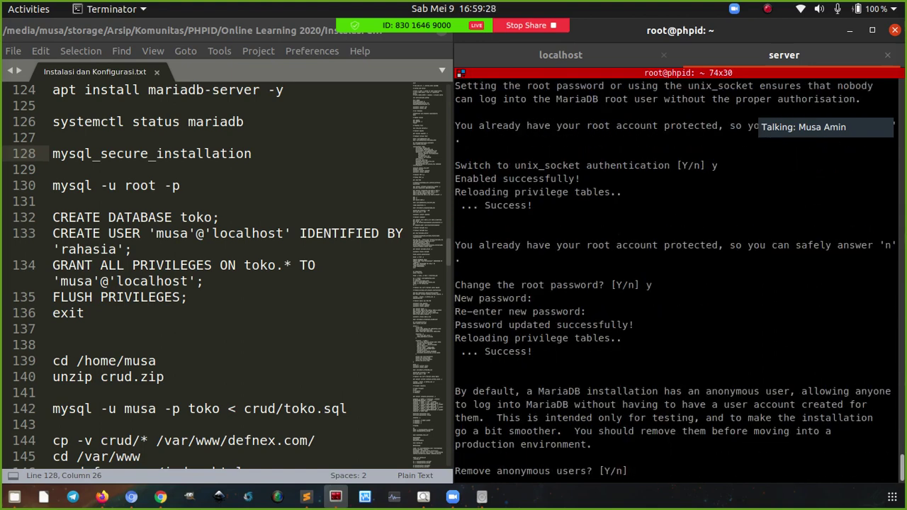
pyautogui.write('y')
pyautogui.press('Return')
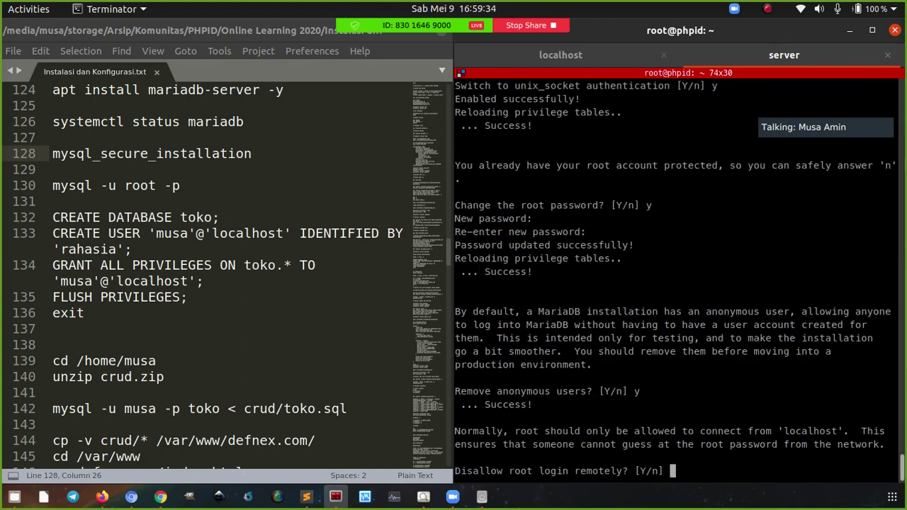
pyautogui.write('y')
pyautogui.press('Return')
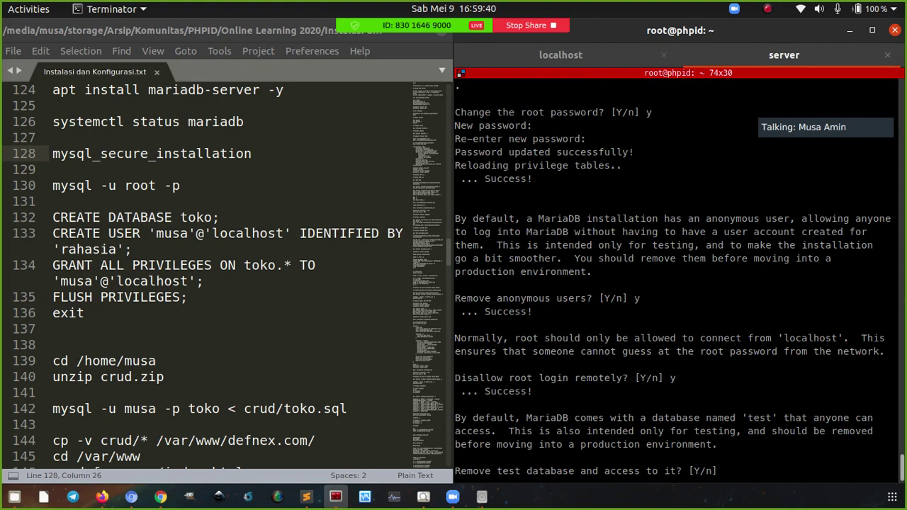
pyautogui.write('y')
pyautogui.press('Return')
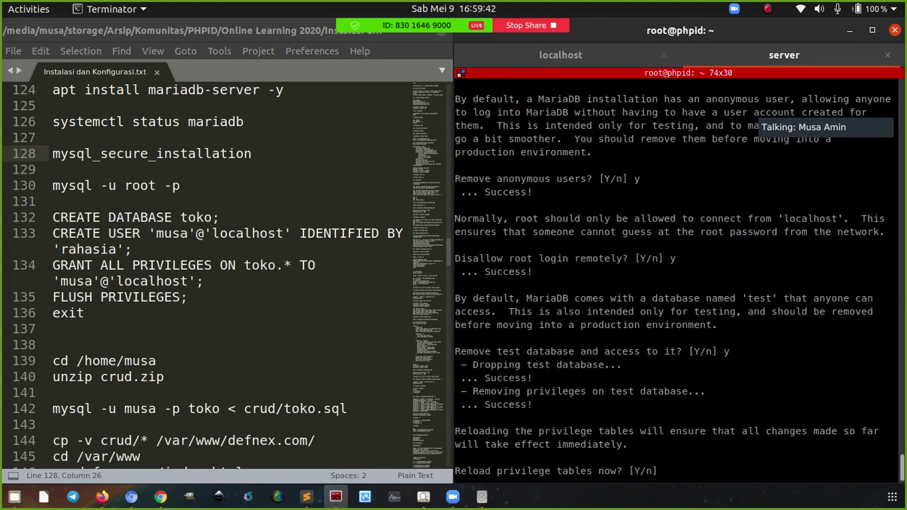
pyautogui.write('y')
pyautogui.press('Return')
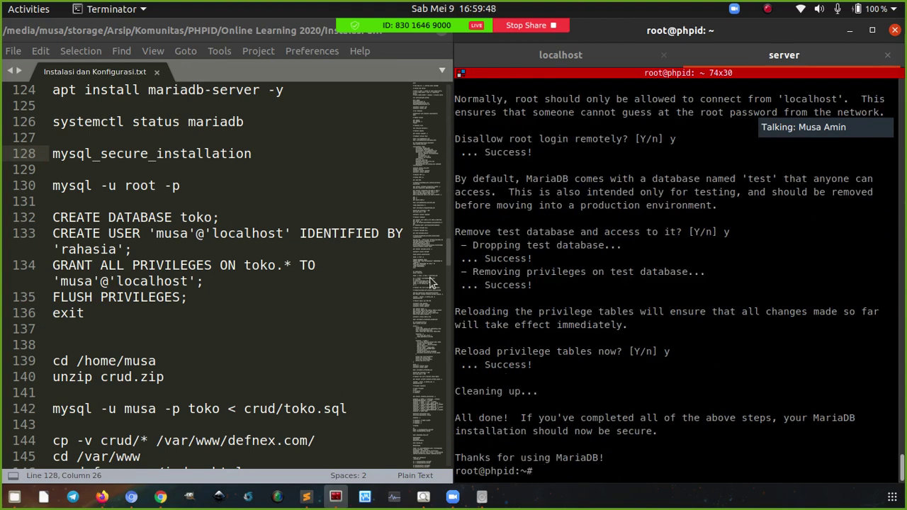
pyautogui.click(252, 90)
# Locate the 'mysql -u root -p' line in the notes and clear the server terminal
pyautogui.click(252, 159)
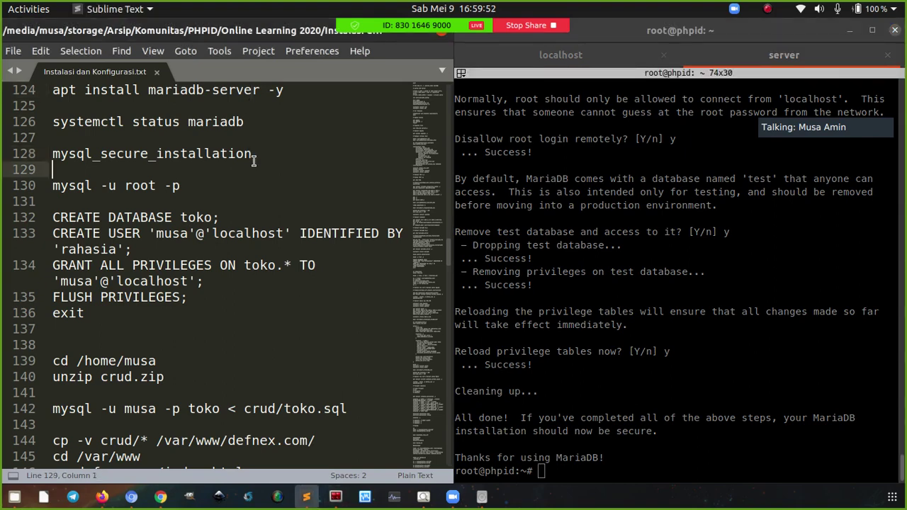
pyautogui.doubleClick(251, 157)
pyautogui.click(256, 159)
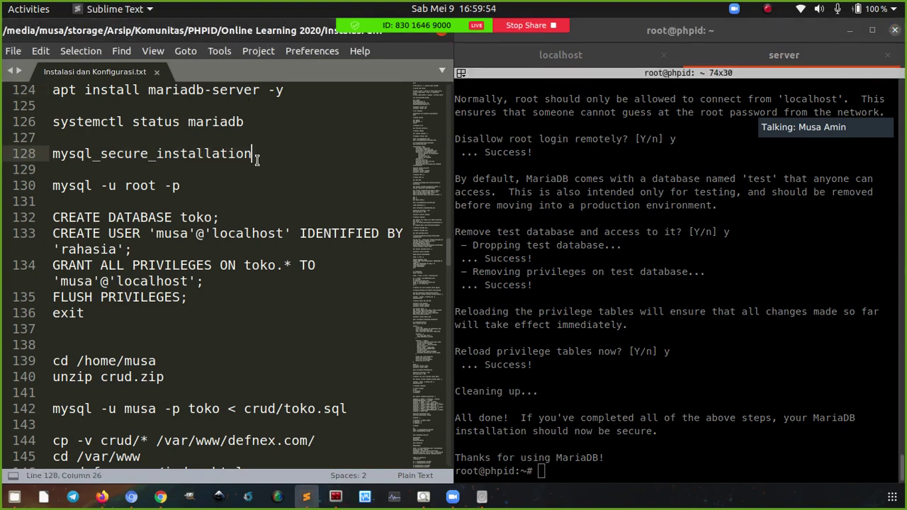
pyautogui.click(210, 185)
pyautogui.click(611, 248)
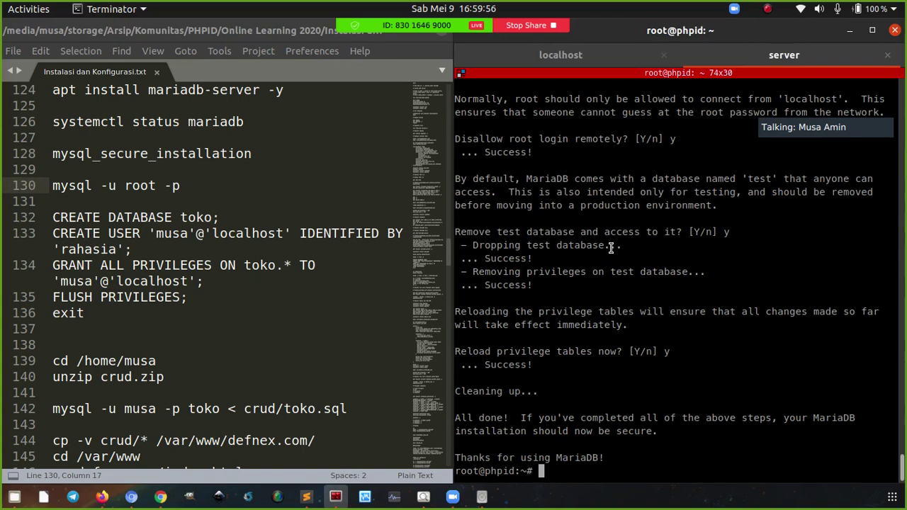
pyautogui.hotkey('ctrl', 'l')
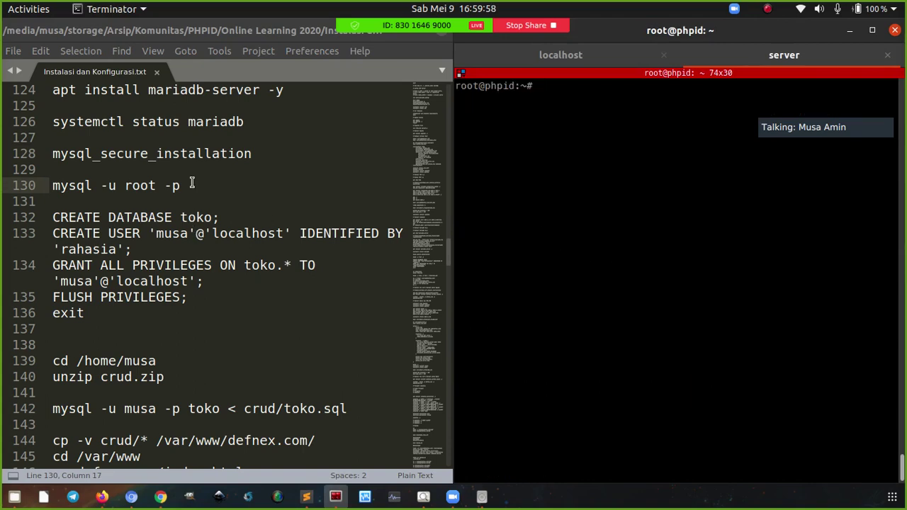
# Copy 'mysql -u root -p' from the notes, run it in the terminal, and submit the root password
pyautogui.click(190, 185)
pyautogui.hotkey('ctrl', 'c')
pyautogui.click(541, 138)
pyautogui.rightClick(543, 137)
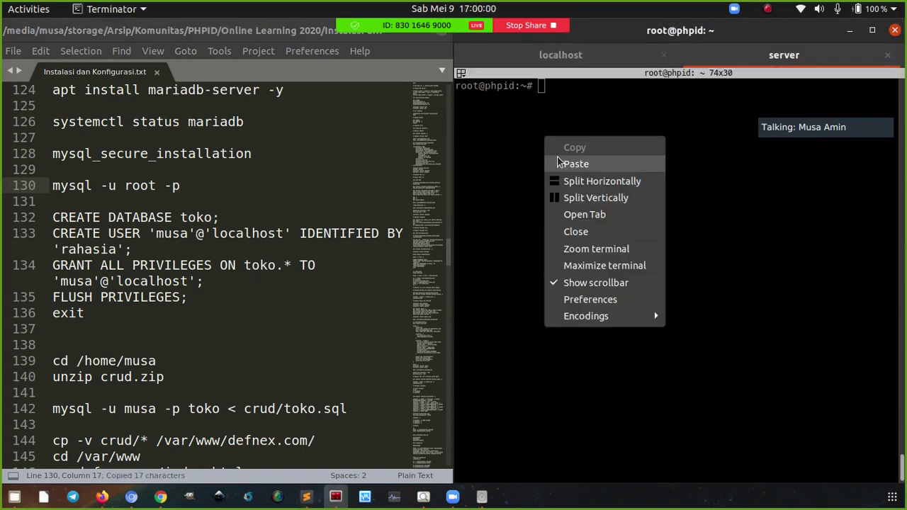
pyautogui.click(576, 163)
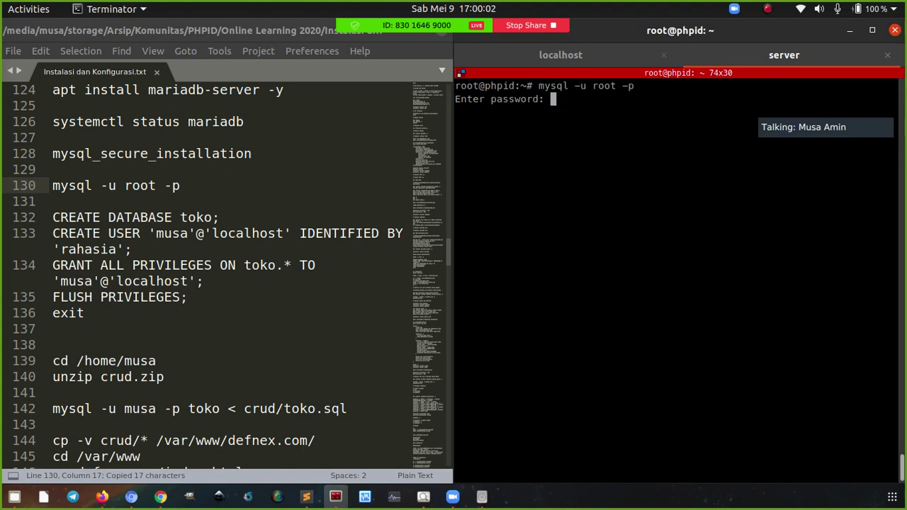
pyautogui.press('Return')
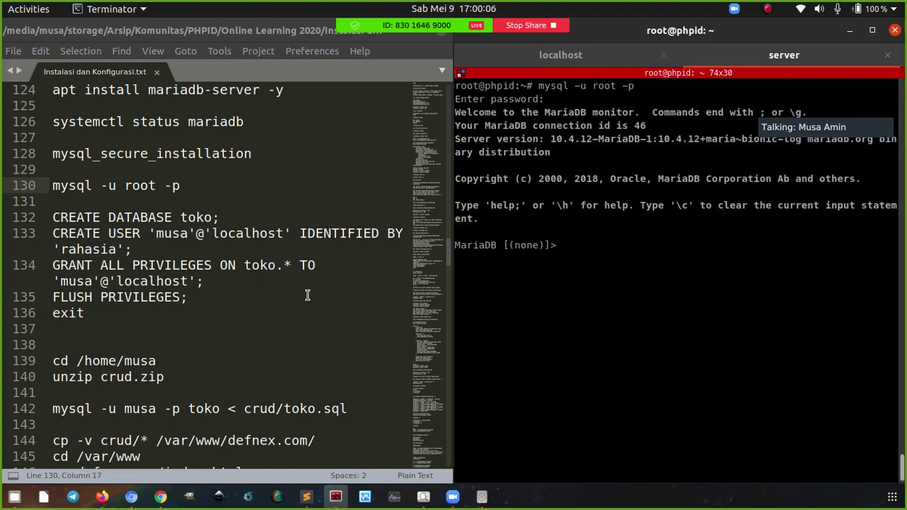
# Review the notes' next lines: the database name toko, the new user, and root on line 130
pyautogui.click(219, 322)
pyautogui.click(122, 313)
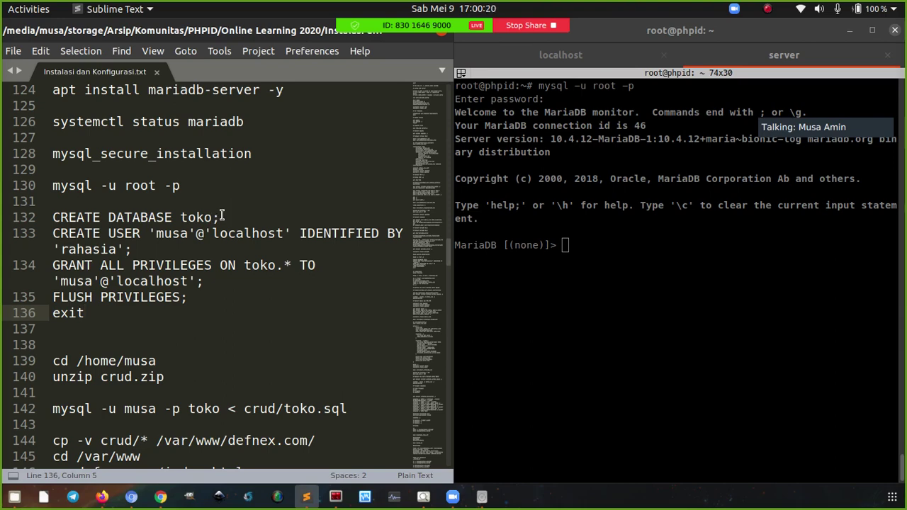
pyautogui.doubleClick(198, 217)
pyautogui.doubleClick(179, 234)
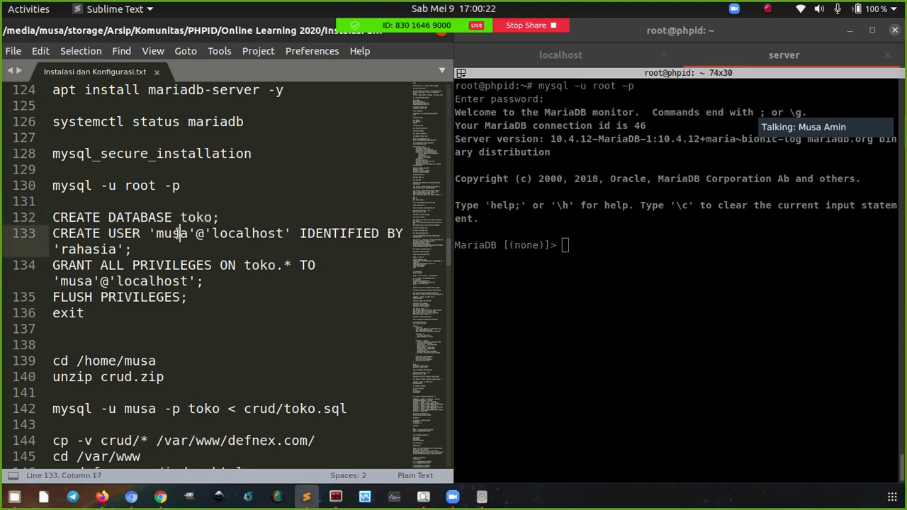
pyautogui.doubleClick(188, 217)
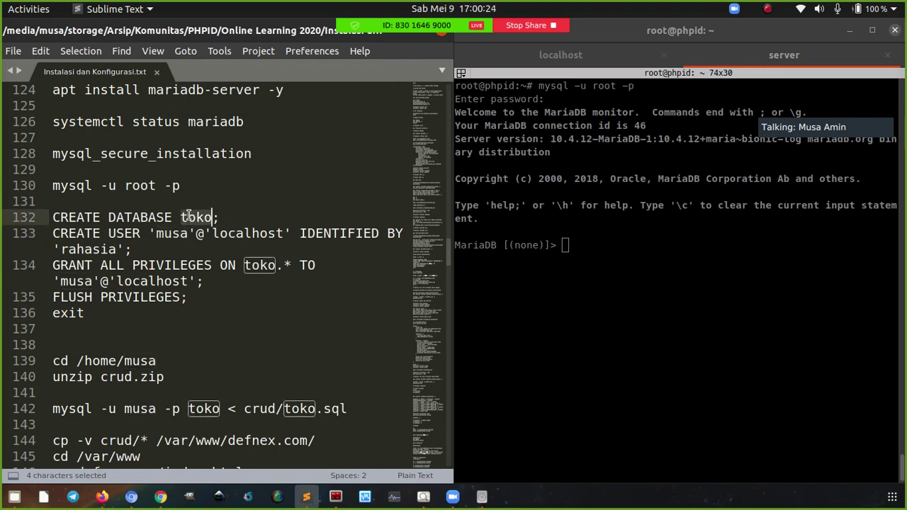
pyautogui.doubleClick(133, 185)
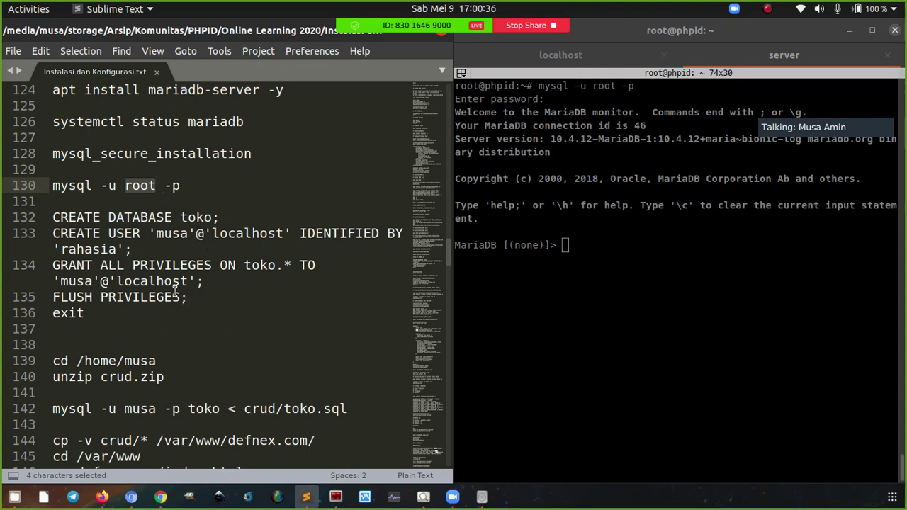
# Create the toko database in MariaDB by pasting the CREATE DATABASE statement
pyautogui.click(233, 220)
pyautogui.hotkey('ctrl', 'c')
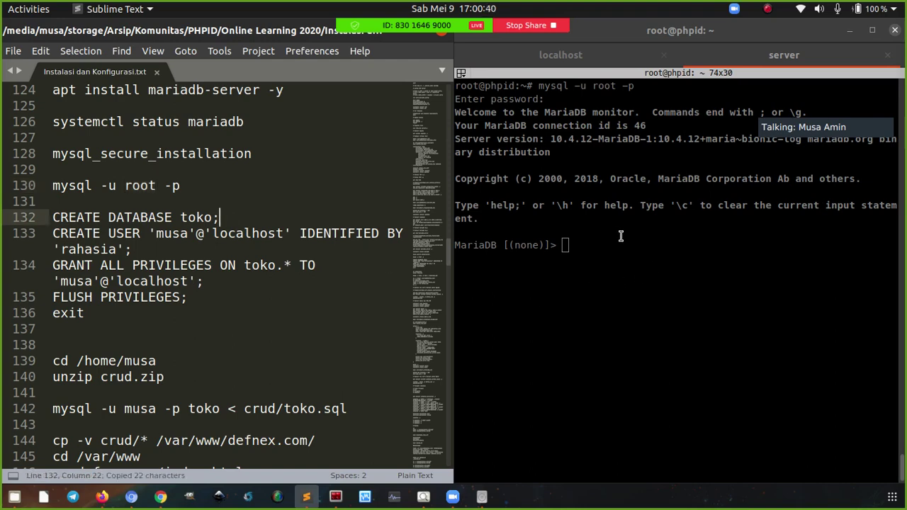
pyautogui.rightClick(614, 233)
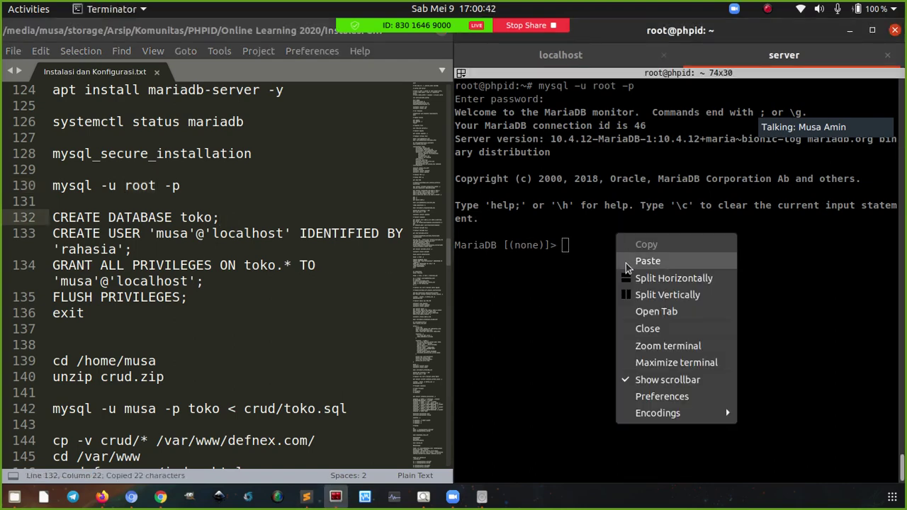
pyautogui.click(648, 261)
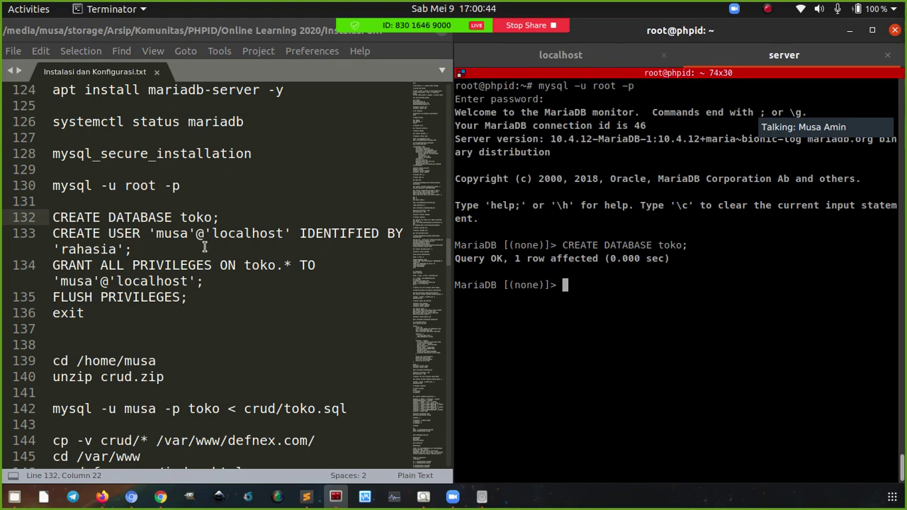
# Create the local database user at localhost with the CREATE USER statement
pyautogui.click(144, 250)
pyautogui.hotkey('ctrl', 'c')
pyautogui.click(588, 296)
pyautogui.rightClick(589, 296)
pyautogui.click(614, 309)
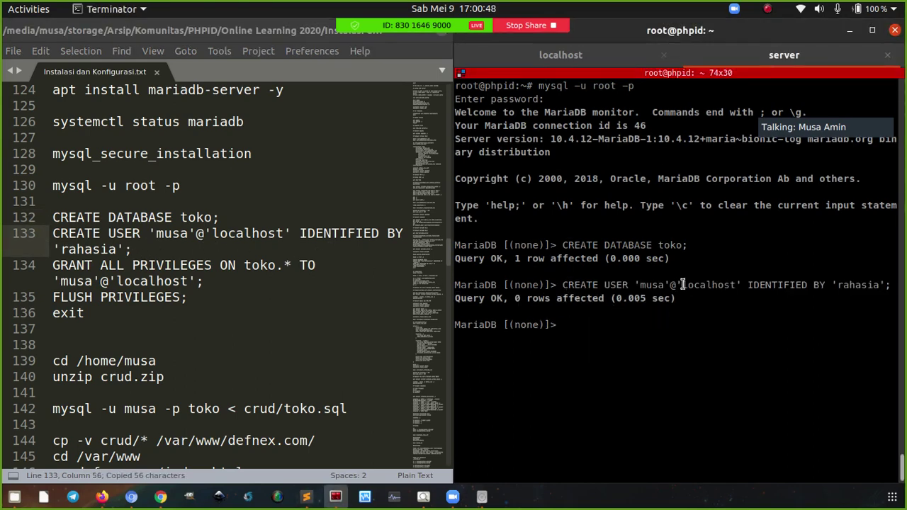
pyautogui.moveTo(684, 284); pyautogui.dragTo(734, 287)
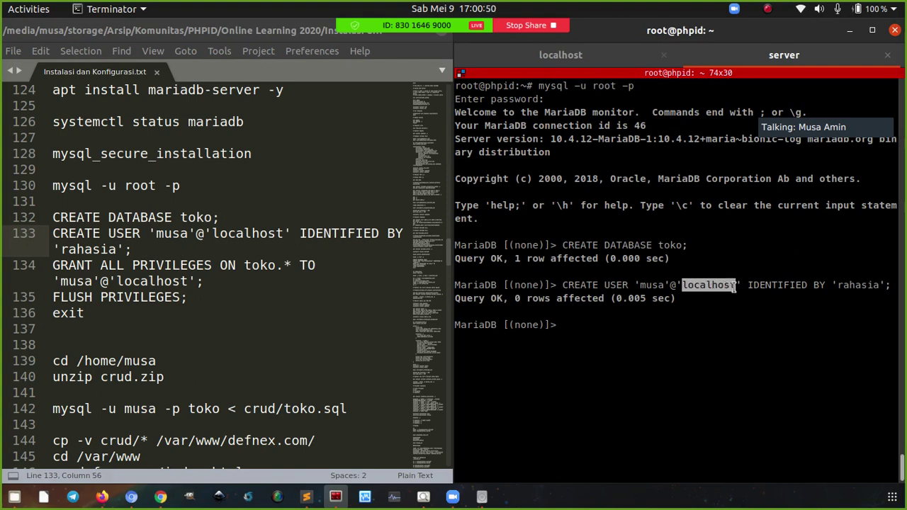
pyautogui.click(576, 324)
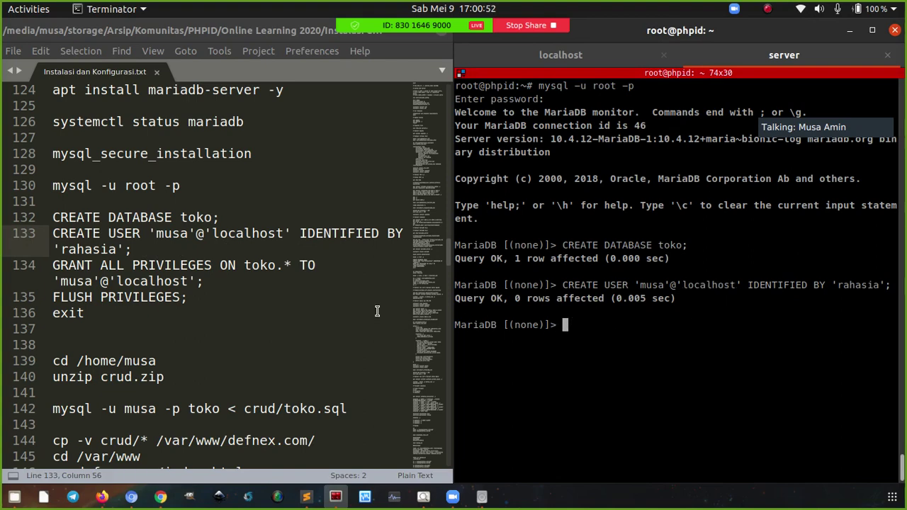
# Grant that user all privileges on the toko database
pyautogui.click(230, 281)
pyautogui.hotkey('ctrl', 'c')
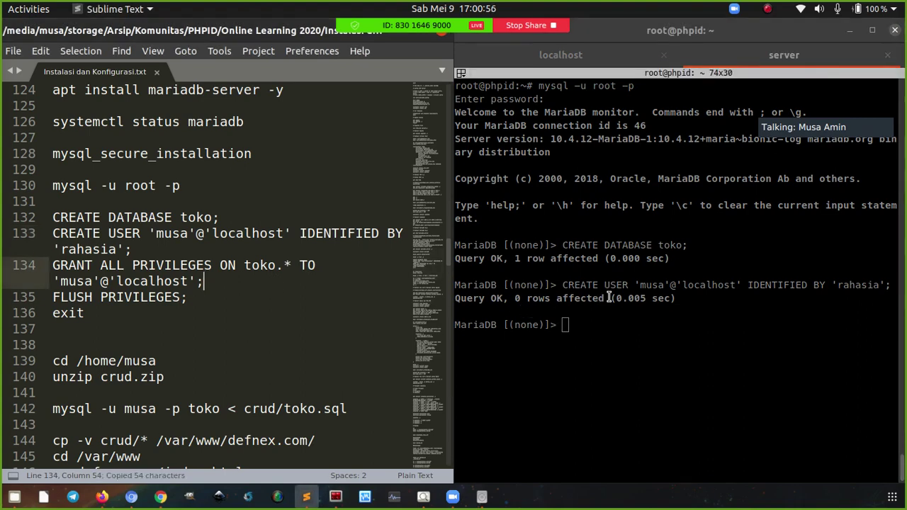
pyautogui.click(611, 312)
pyautogui.rightClick(611, 312)
pyautogui.click(644, 146)
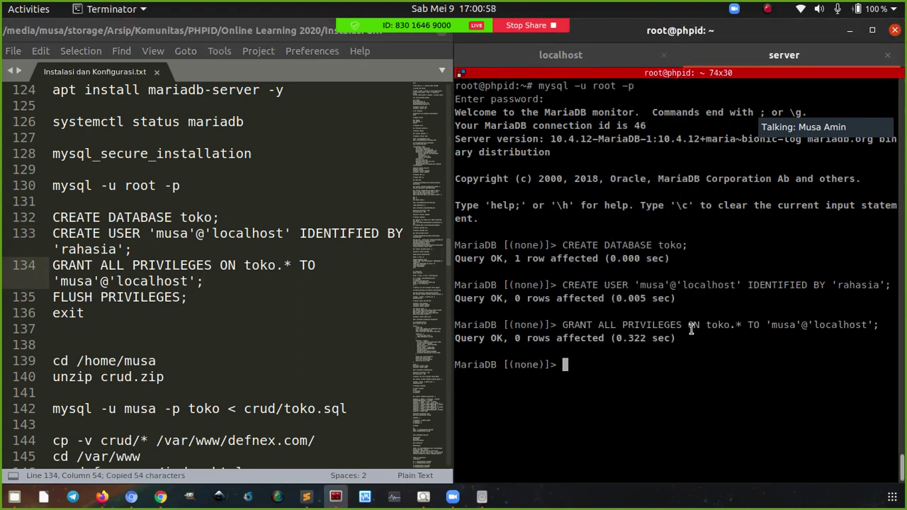
pyautogui.moveTo(706, 324); pyautogui.dragTo(864, 325)
pyautogui.click(741, 326)
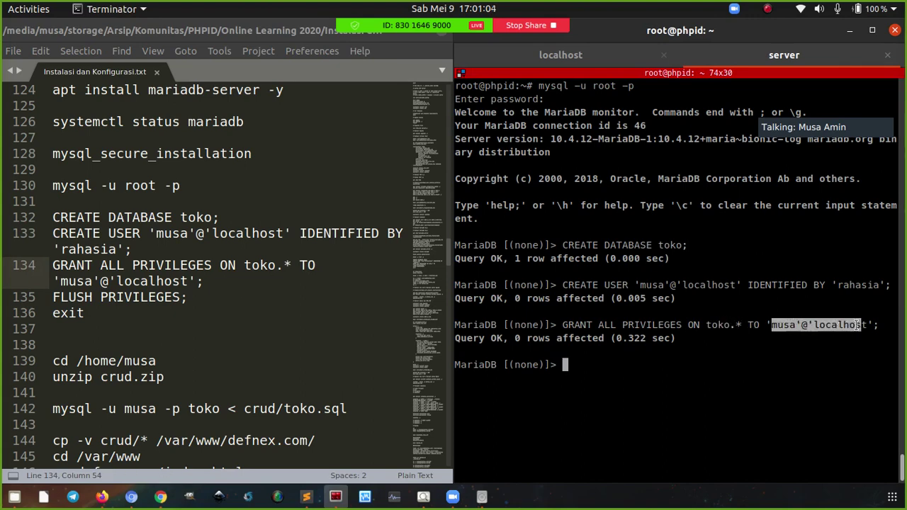
# Flush privileges, exit MariaDB, and clear the terminal
pyautogui.click(225, 298)
pyautogui.hotkey('ctrl', 'c')
pyautogui.rightClick(641, 289)
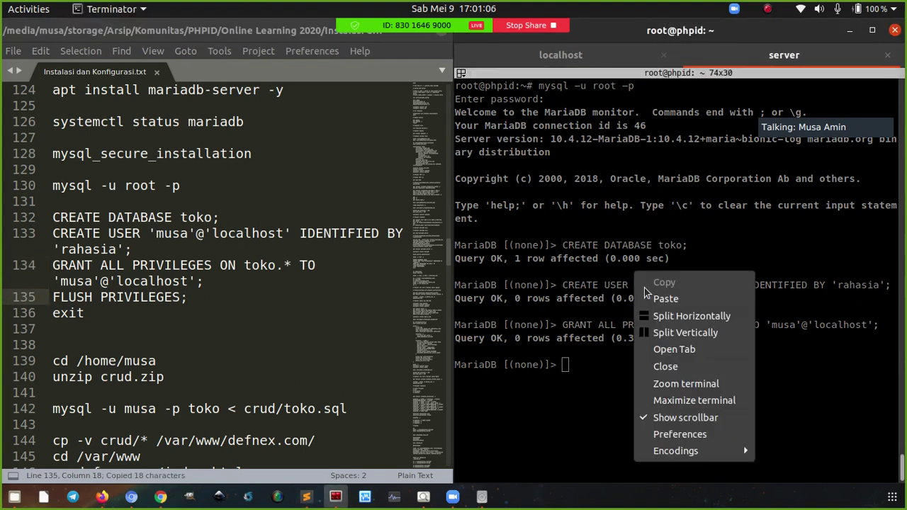
pyautogui.click(665, 298)
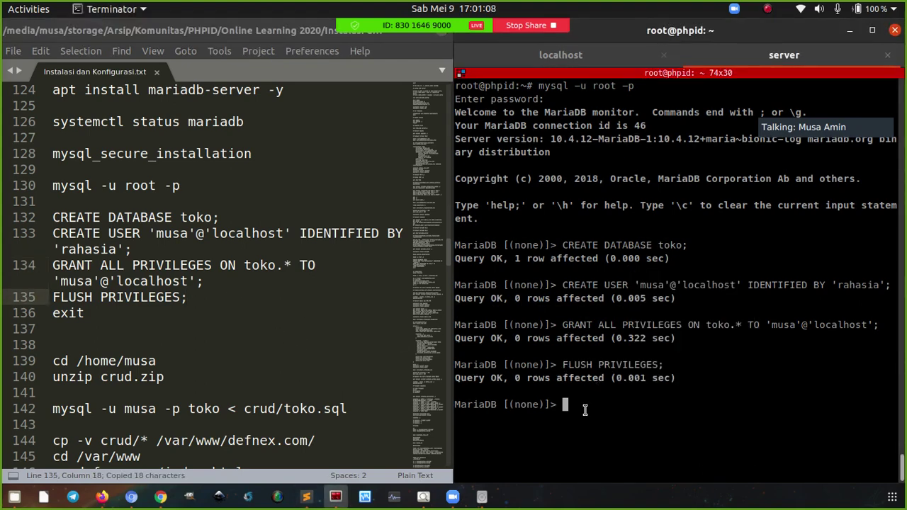
pyautogui.click(175, 313)
pyautogui.hotkey('ctrl', 'c')
pyautogui.rightClick(601, 303)
pyautogui.click(643, 139)
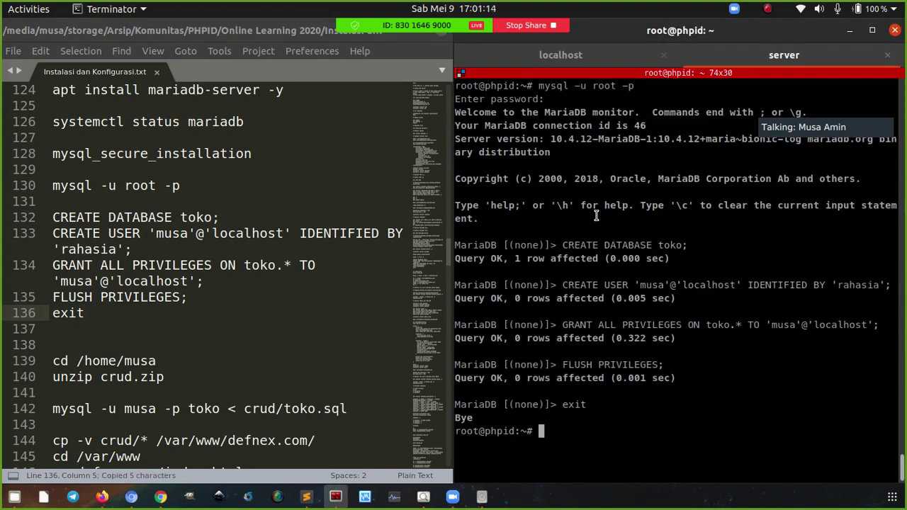
pyautogui.hotkey('ctrl', 'l')
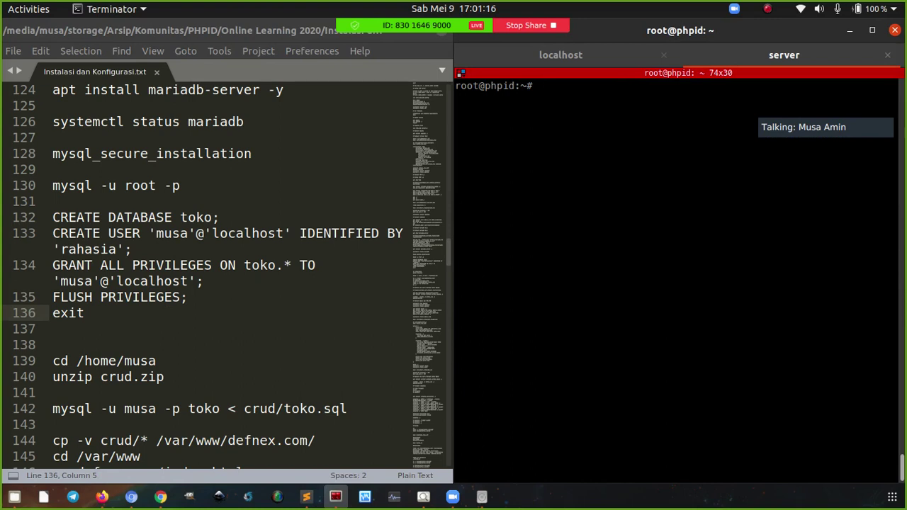
# Highlight root in the notes and shell prompt, and mysql_secure_installation on line 128
pyautogui.doubleClick(132, 188)
pyautogui.click(490, 101)
pyautogui.moveTo(480, 86); pyautogui.dragTo(457, 85)
pyautogui.click(488, 109)
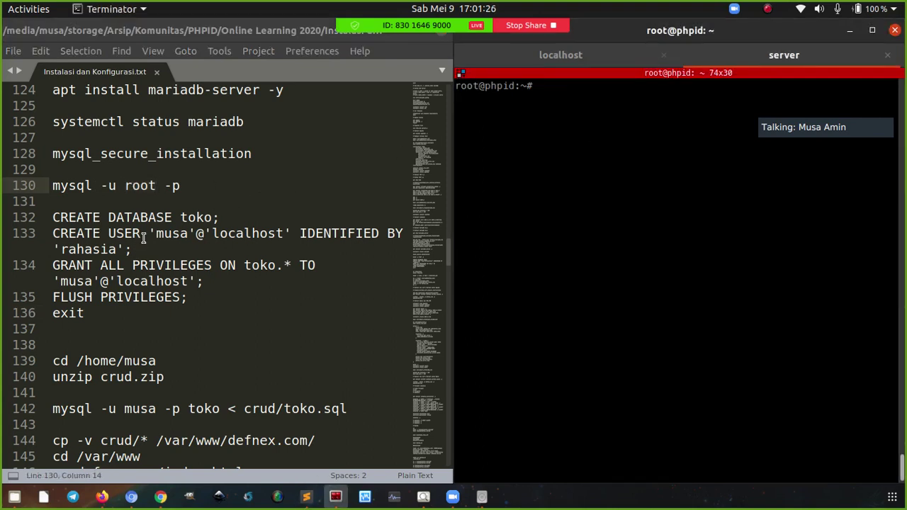
pyautogui.click(76, 154)
pyautogui.doubleClick(76, 153)
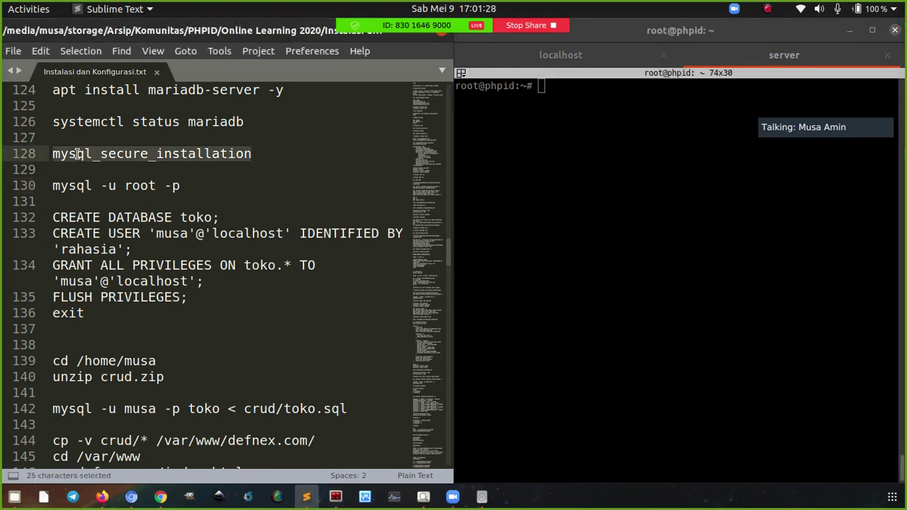
pyautogui.click(77, 153)
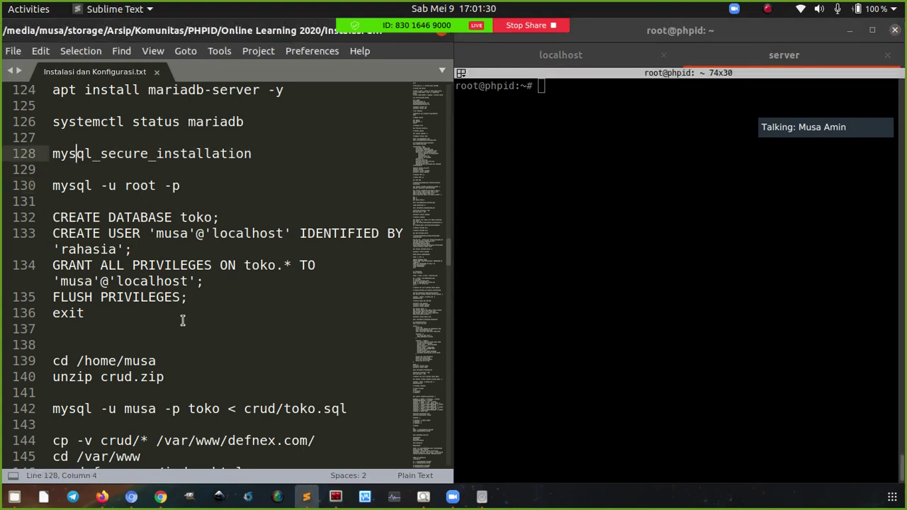
# Change to the home folder, list its contents, and run apt install unzip
pyautogui.click(191, 346)
pyautogui.click(182, 366)
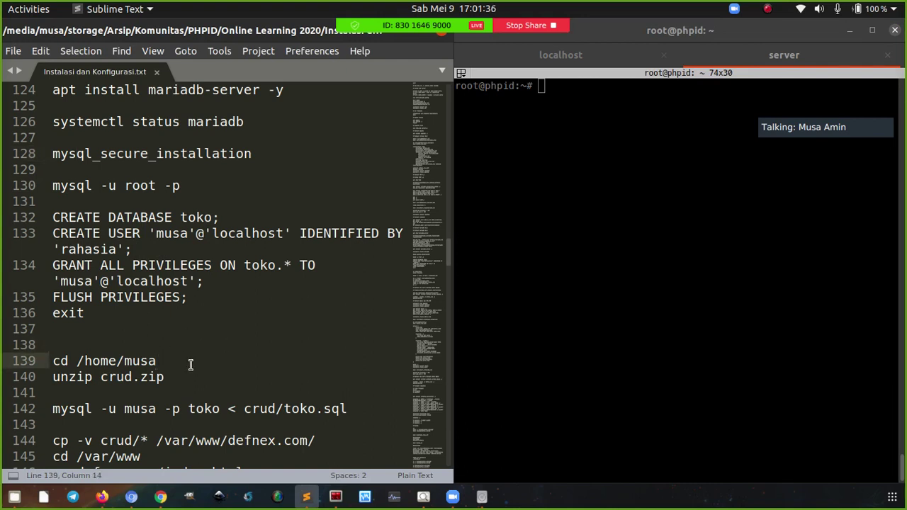
pyautogui.hotkey('ctrl', 'c')
pyautogui.click(555, 223)
pyautogui.rightClick(555, 223)
pyautogui.click(567, 248)
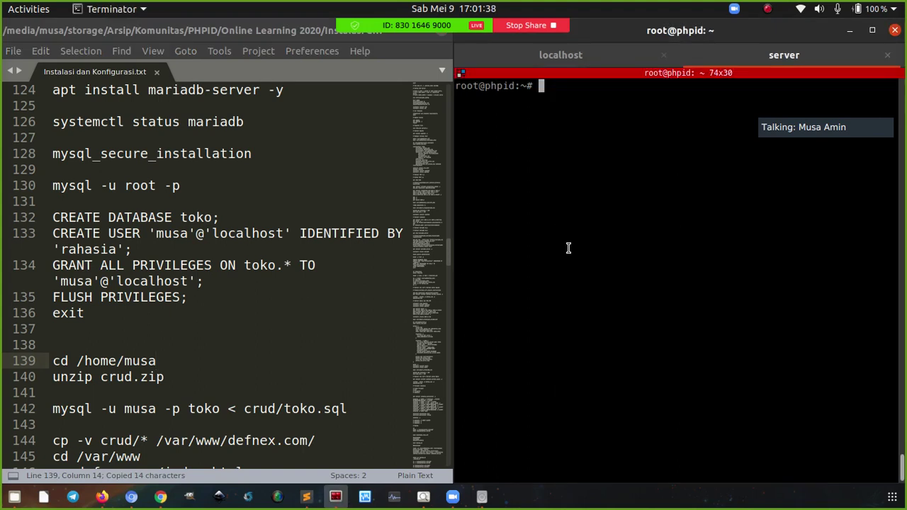
pyautogui.write('ls')
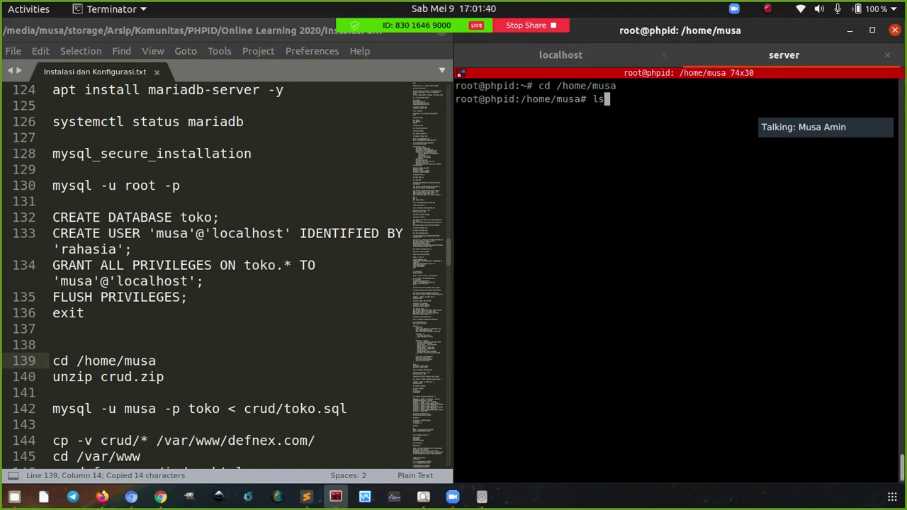
pyautogui.press('Return')
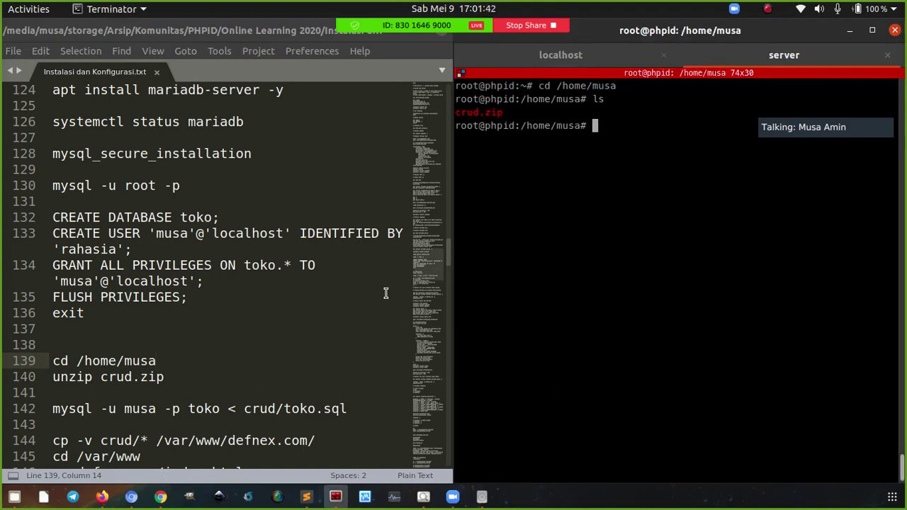
pyautogui.write('apt install ')
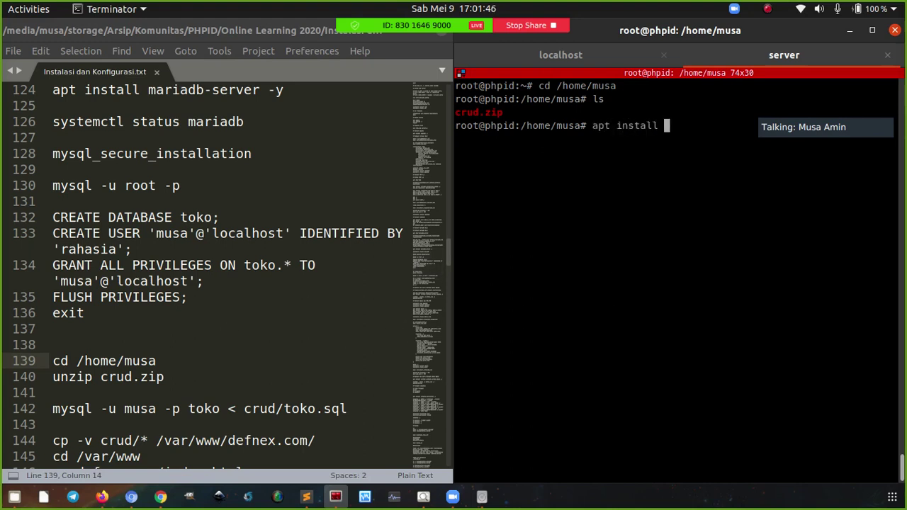
pyautogui.write('unzip')
pyautogui.press('Return')
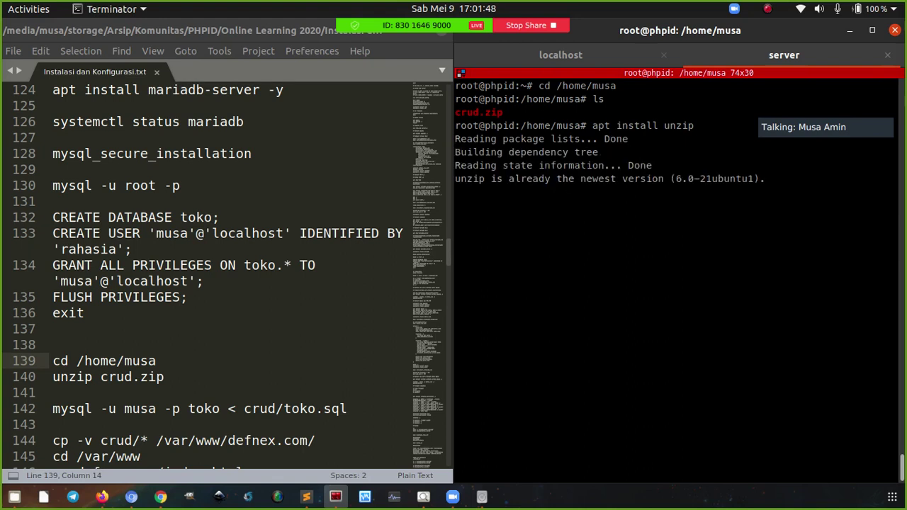
# Run unzip crud.zip to extract the crud folder with the PHP files and toko.sql
pyautogui.click(185, 376)
pyautogui.hotkey('ctrl', 'c')
pyautogui.rightClick(544, 254)
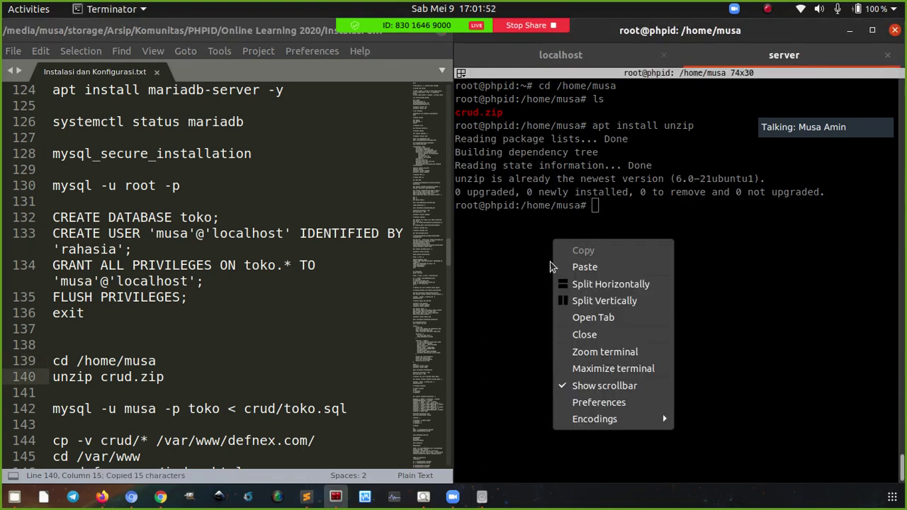
pyautogui.click(563, 266)
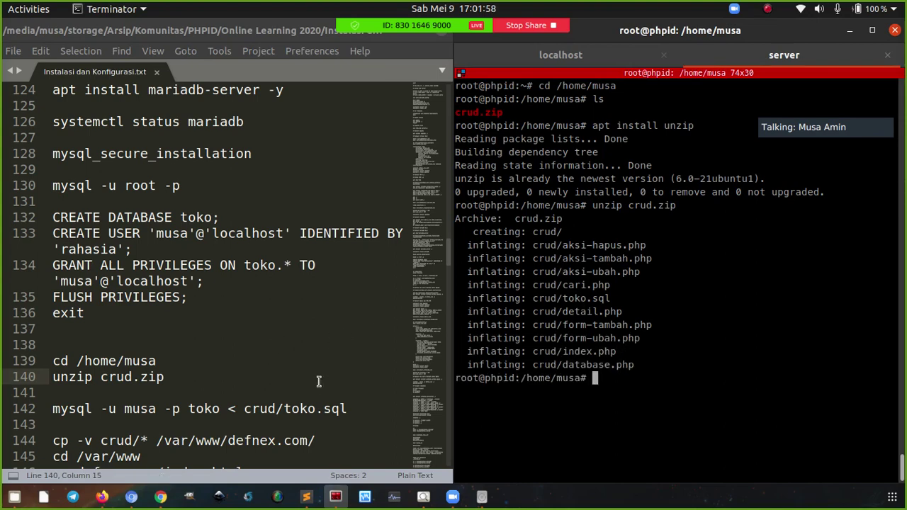
pyautogui.scroll(-2, 340, 357)
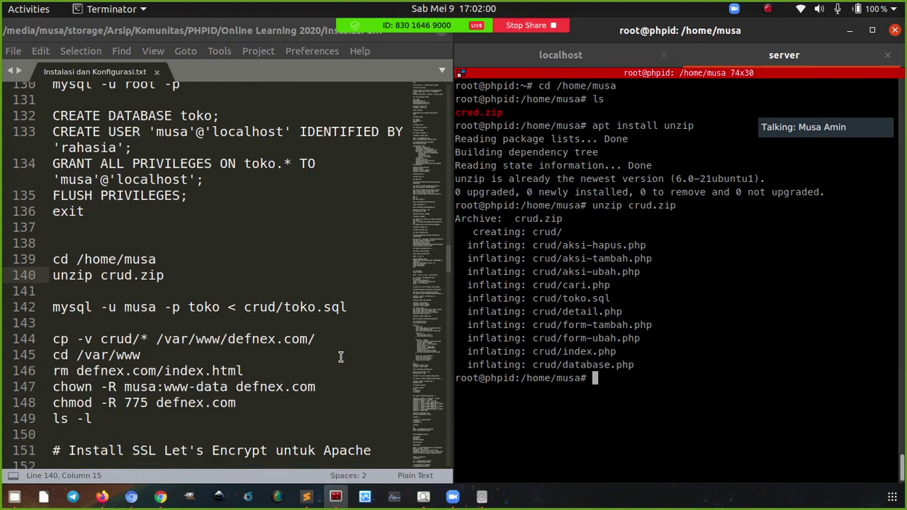
pyautogui.scroll(-1, 341, 357)
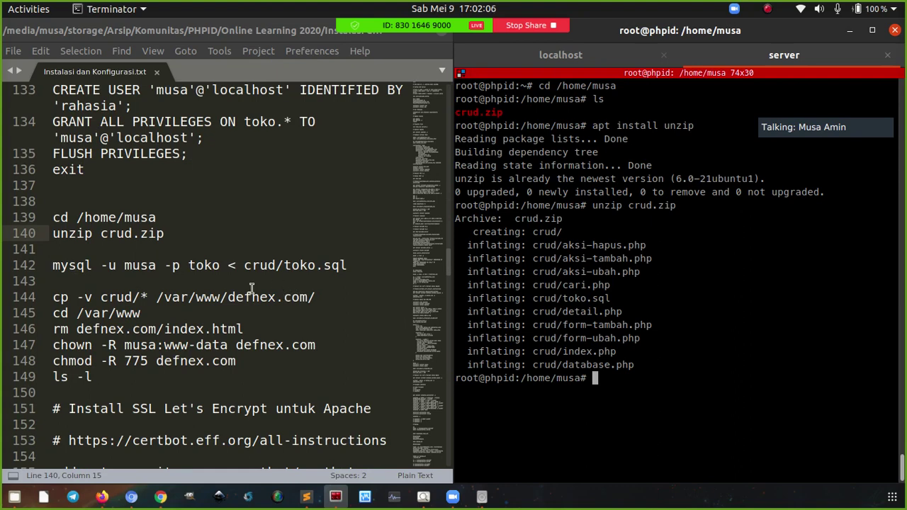
# Import crud/toko.sql into the toko database as the local user, entering the password, then clear
pyautogui.click(144, 266)
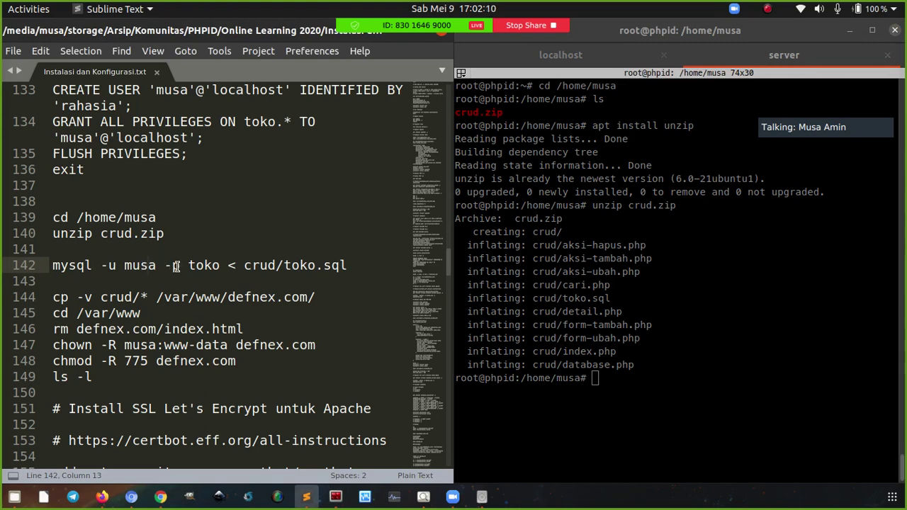
pyautogui.doubleClick(196, 266)
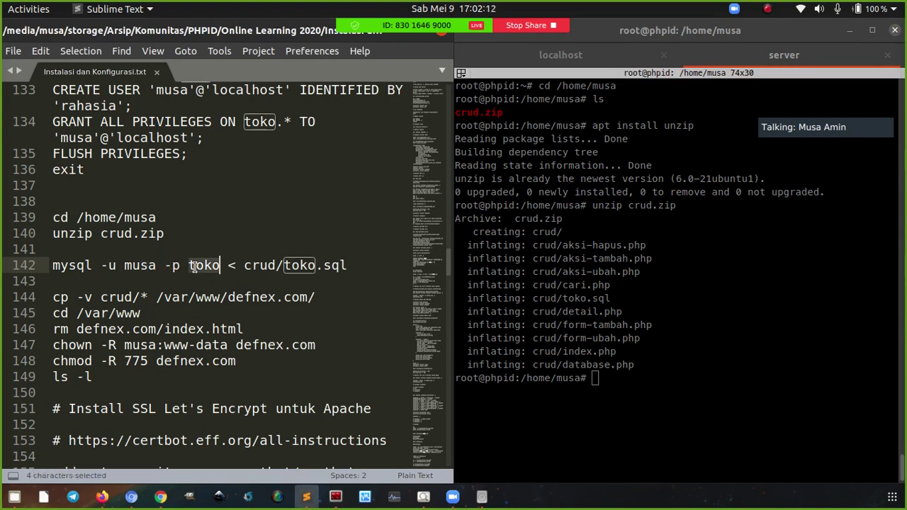
pyautogui.moveTo(284, 266); pyautogui.dragTo(349, 265)
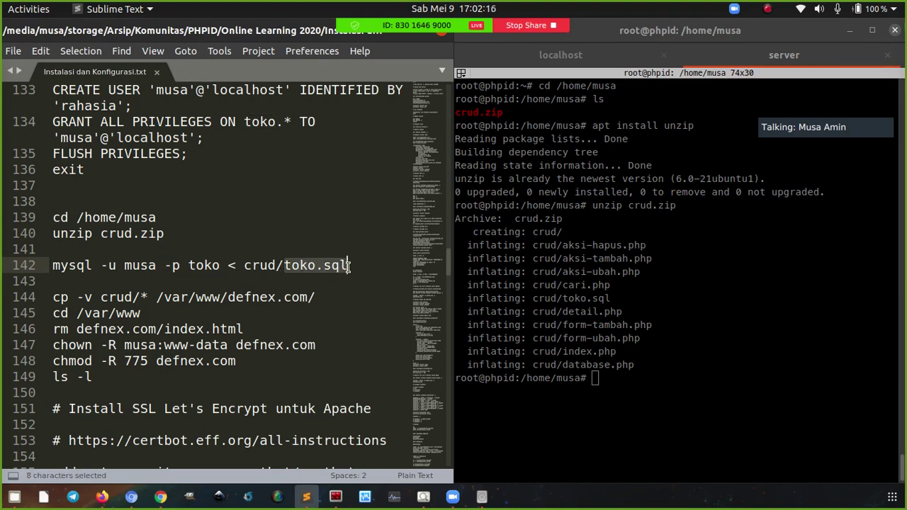
pyautogui.click(350, 265)
pyautogui.click(203, 266)
pyautogui.hotkey('ctrl', 'c')
pyautogui.rightClick(645, 245)
pyautogui.click(660, 267)
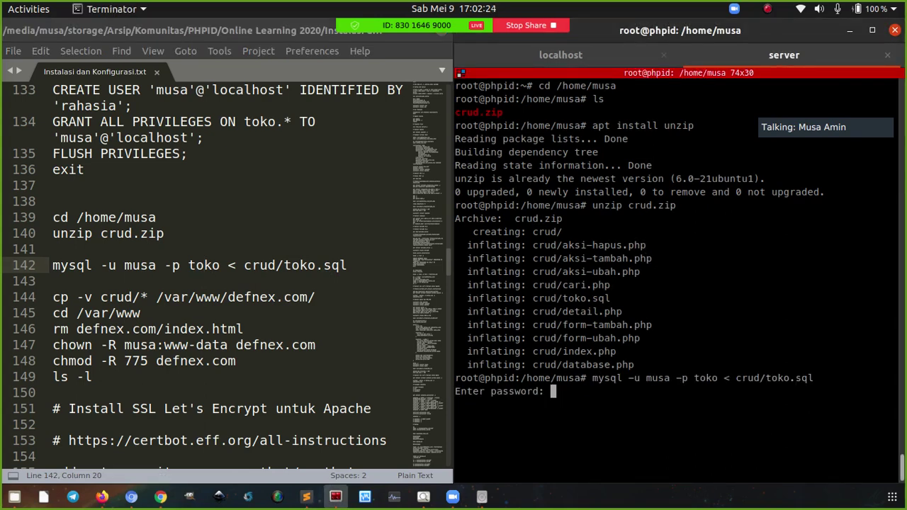
pyautogui.press('Return')
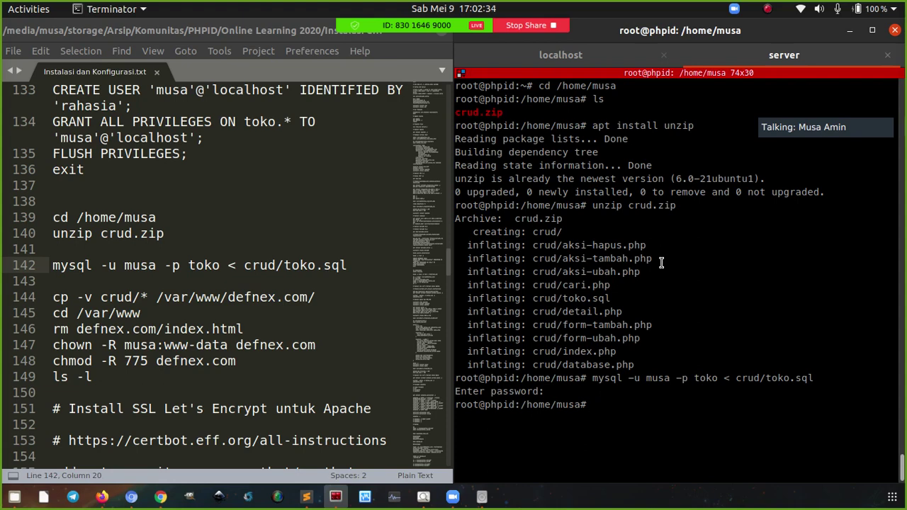
pyautogui.hotkey('ctrl', 'l')
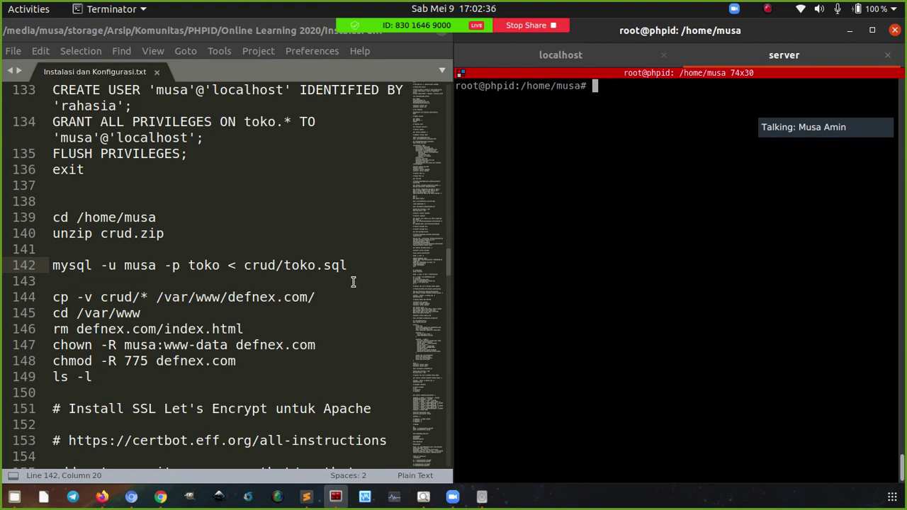
# Copy all crud files into /var/www/defnex.com with cp -v
pyautogui.click(88, 300)
pyautogui.doubleClick(113, 298)
pyautogui.moveTo(140, 298); pyautogui.dragTo(147, 298)
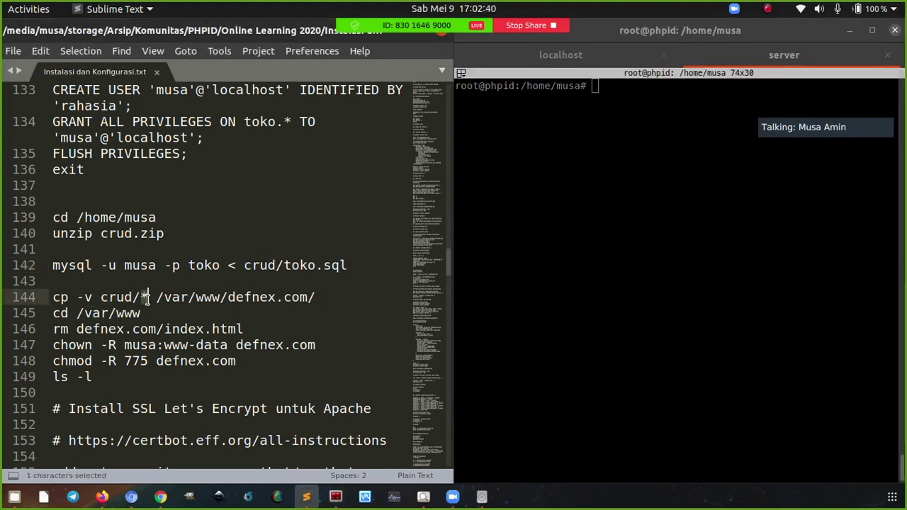
pyautogui.moveTo(228, 298); pyautogui.dragTo(301, 298)
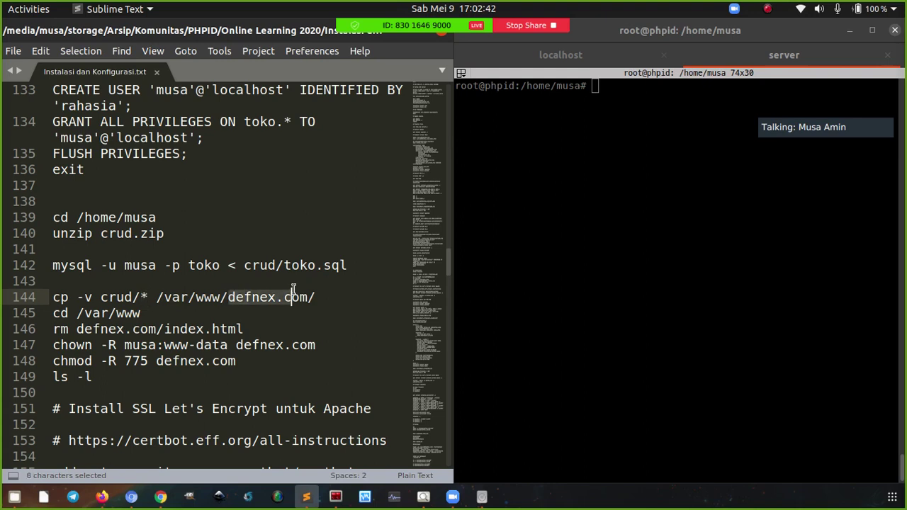
pyautogui.click(142, 298)
pyautogui.click(309, 297)
pyautogui.hotkey('ctrl', 'c')
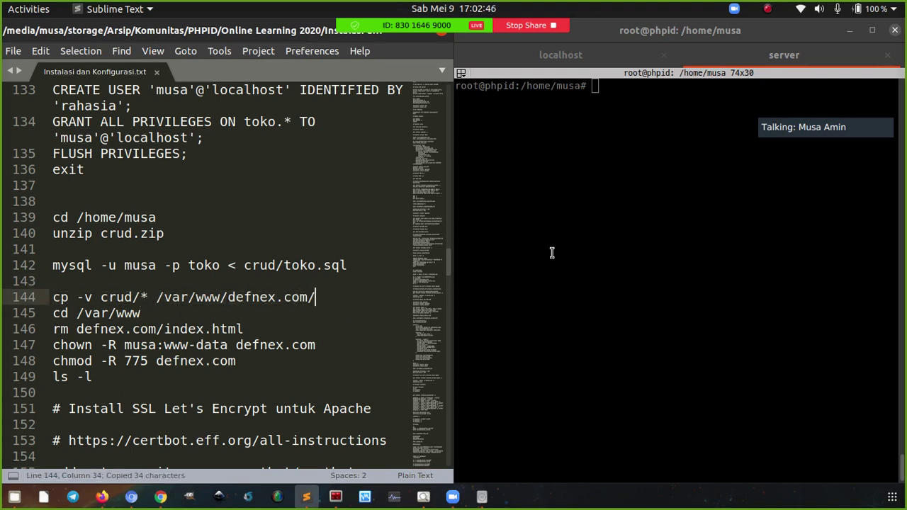
pyautogui.rightClick(558, 228)
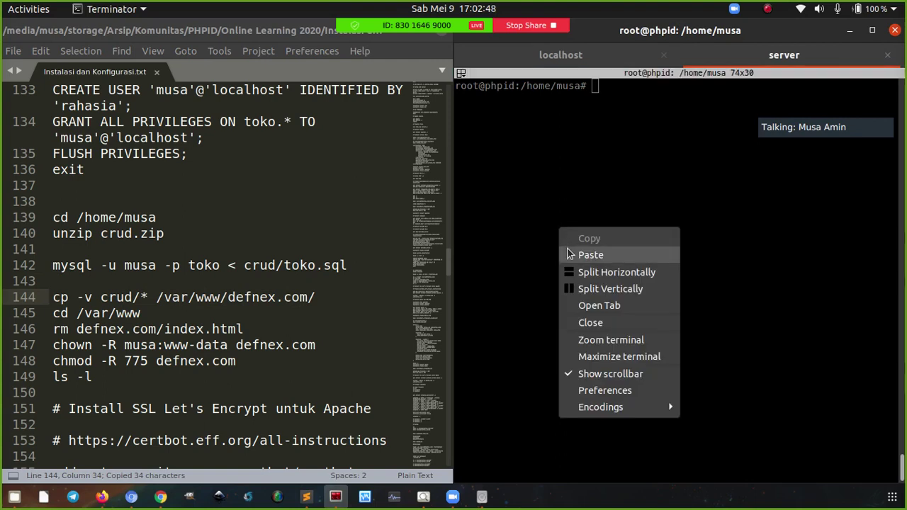
pyautogui.click(589, 255)
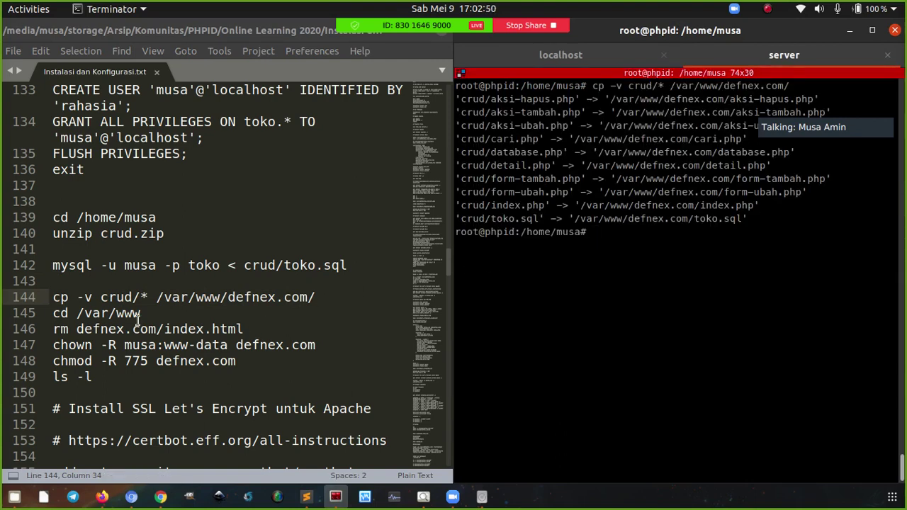
pyautogui.doubleClick(88, 297)
pyautogui.moveTo(521, 99); pyautogui.dragTo(560, 218)
pyautogui.click(230, 301)
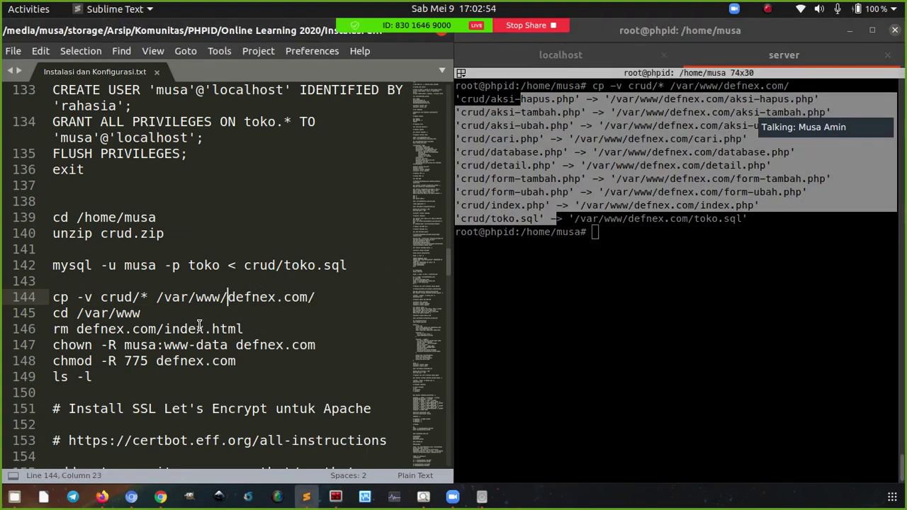
pyautogui.click(171, 313)
pyautogui.hotkey('ctrl', 'c')
pyautogui.rightClick(539, 267)
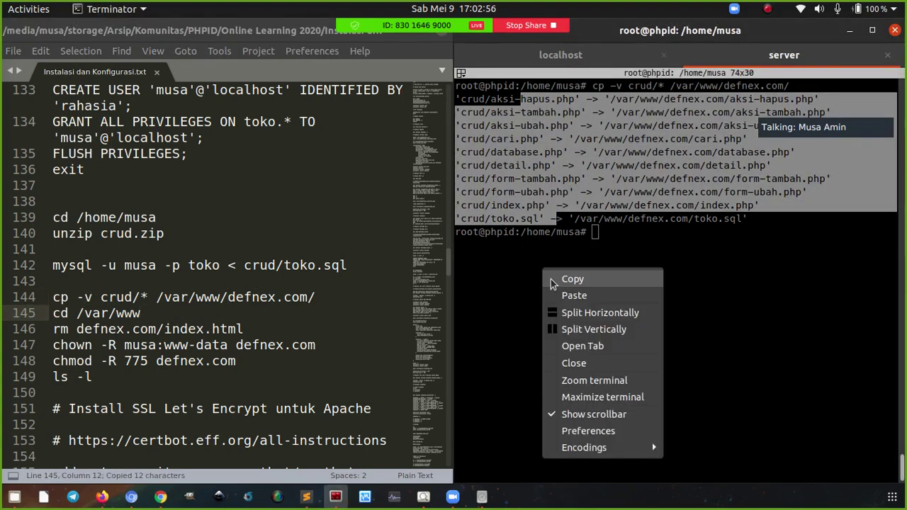
pyautogui.click(552, 297)
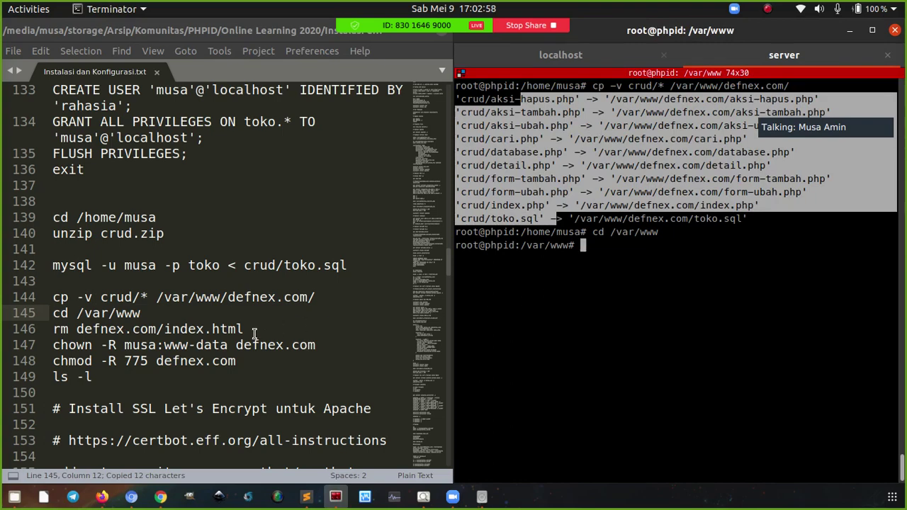
# Delete the default index.html from the defnex.com site folder
pyautogui.click(255, 331)
pyautogui.hotkey('ctrl', 'c')
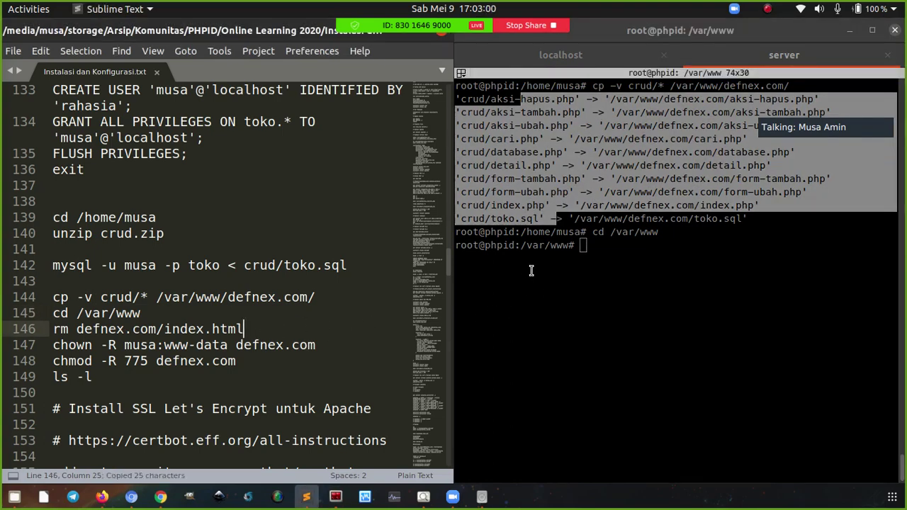
pyautogui.rightClick(532, 269)
pyautogui.click(566, 299)
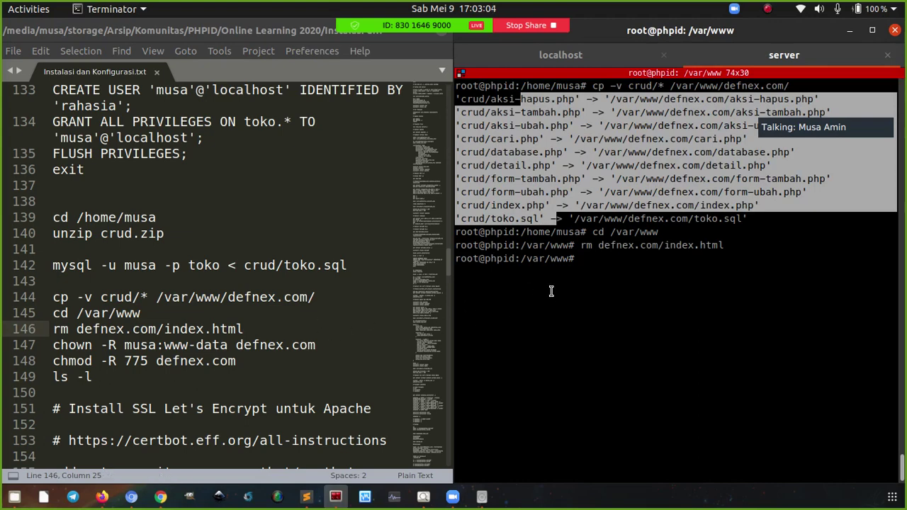
pyautogui.click(652, 261)
pyautogui.moveTo(694, 222); pyautogui.dragTo(734, 221)
pyautogui.click(703, 222)
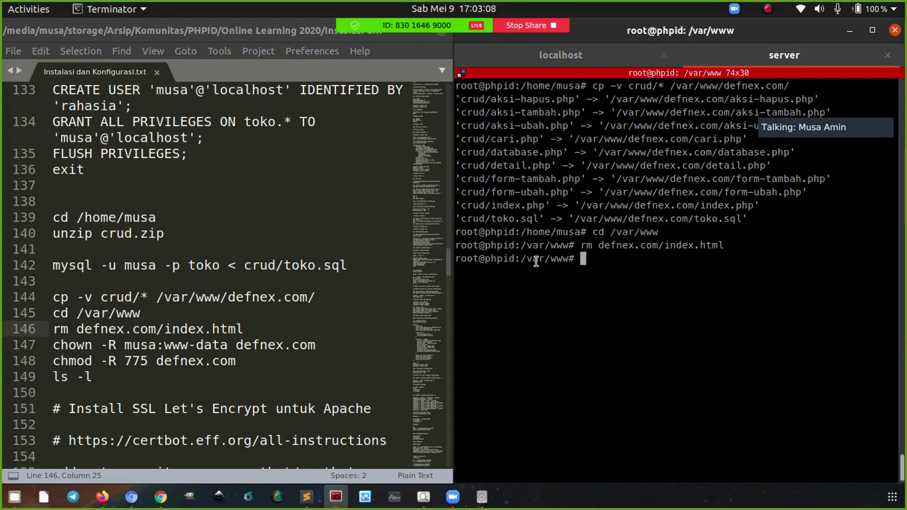
pyautogui.click(315, 347)
pyautogui.hotkey('ctrl', 'c')
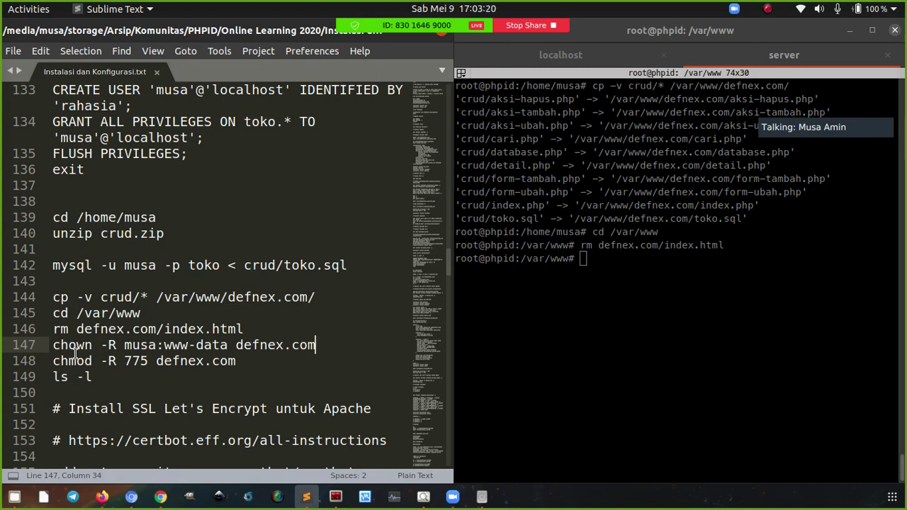
# List /var/www with ls -l and highlight defnex.com's root owner, group and drwxr-xr-x permissions
pyautogui.click(594, 306)
pyautogui.write('ls -l')
pyautogui.press('Return')
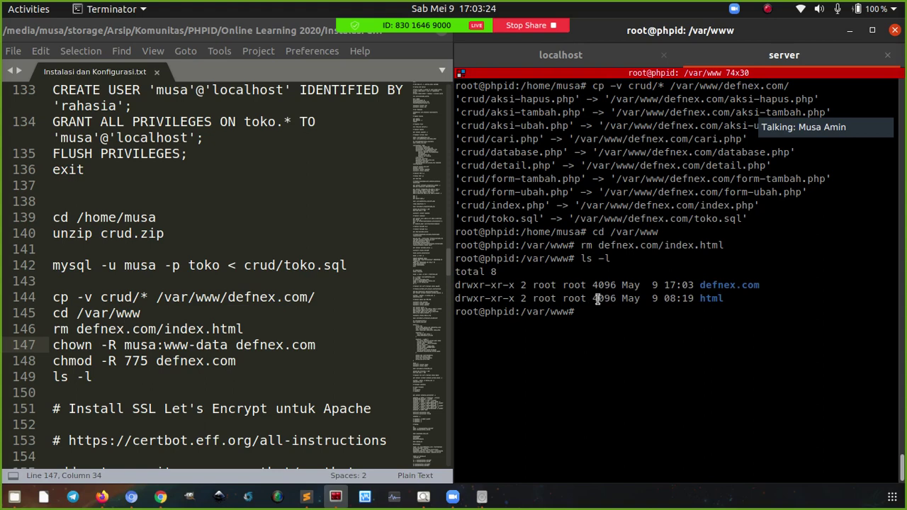
pyautogui.doubleClick(537, 286)
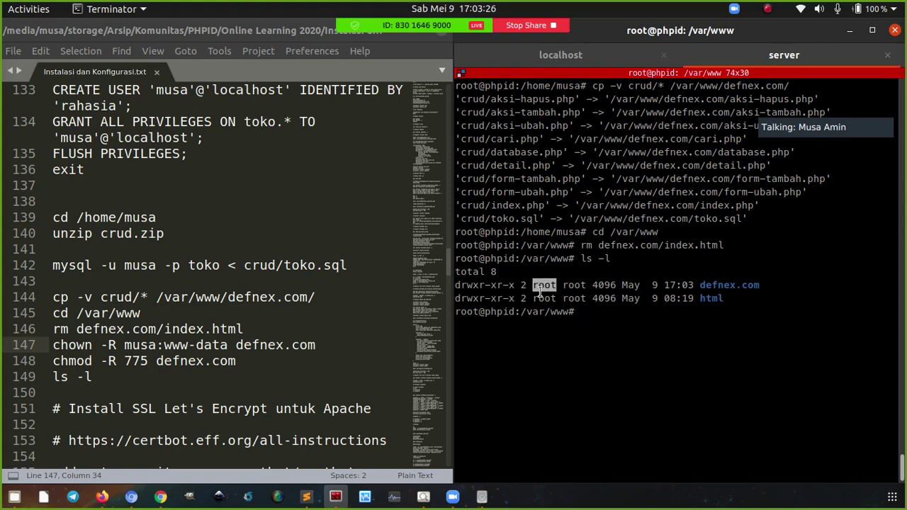
pyautogui.doubleClick(569, 286)
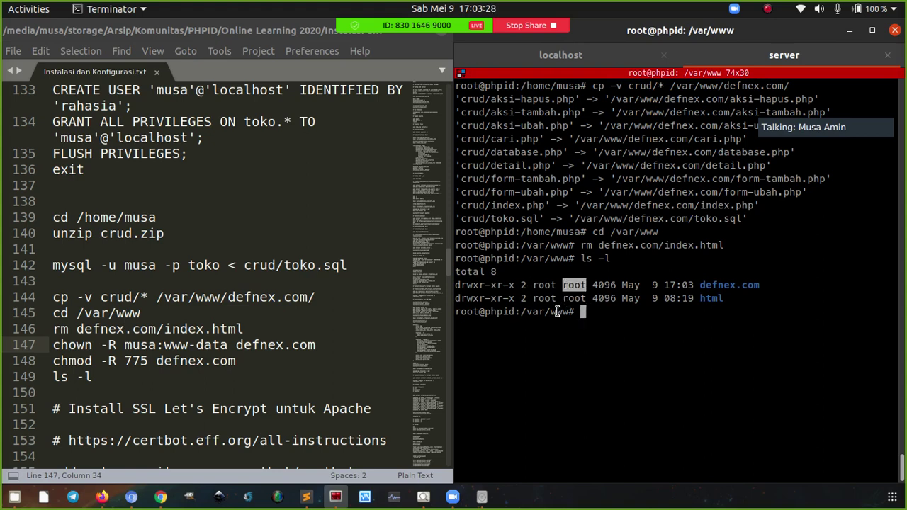
pyautogui.click(465, 286)
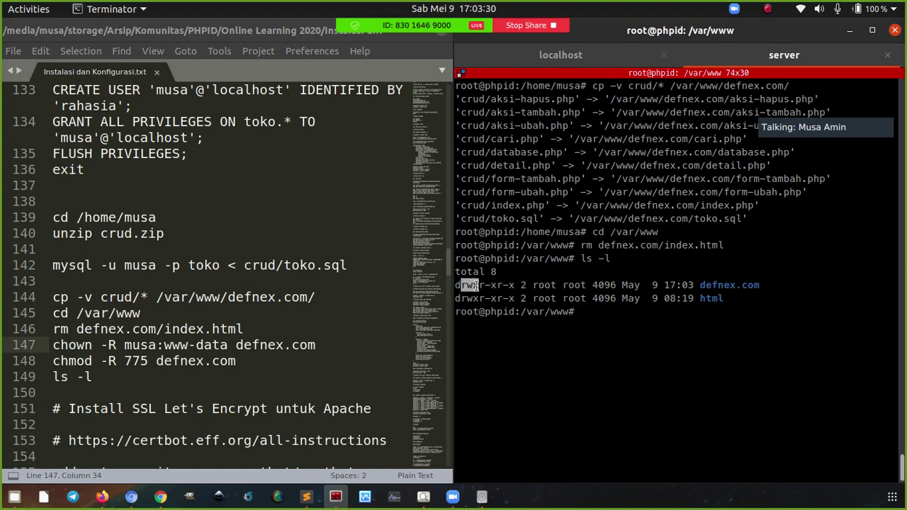
pyautogui.moveTo(479, 286); pyautogui.dragTo(464, 287)
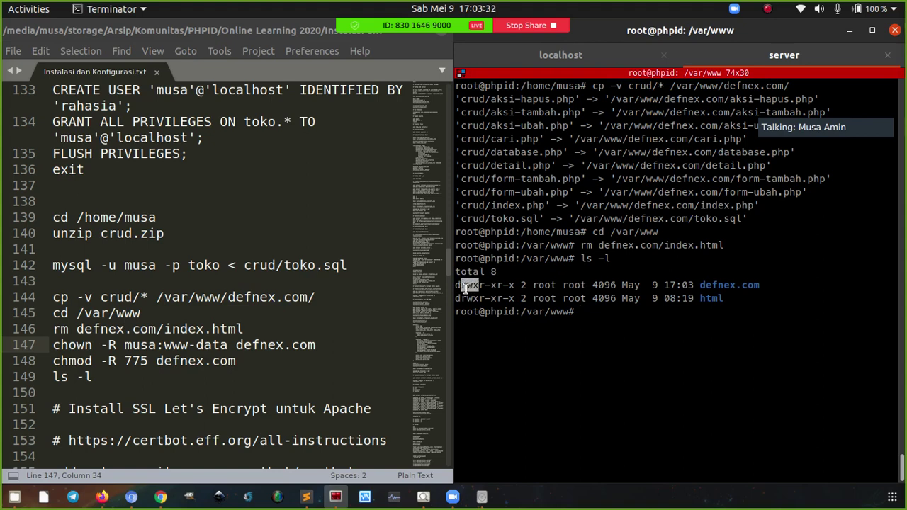
pyautogui.click(479, 286)
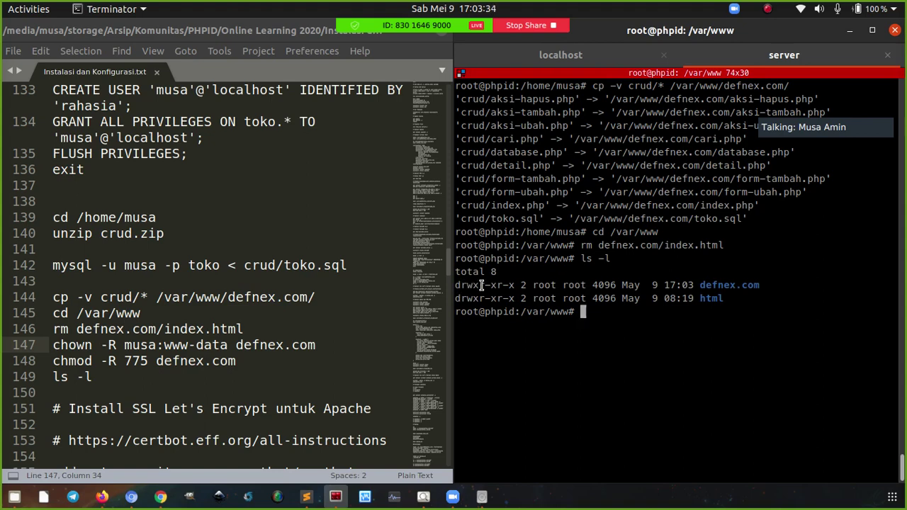
pyautogui.doubleClick(487, 285)
pyautogui.click(484, 285)
pyautogui.moveTo(498, 285); pyautogui.dragTo(516, 285)
pyautogui.click(615, 287)
# Highlight the local user and www-data group in the chown line of the notes
pyautogui.doubleClick(135, 345)
pyautogui.click(162, 346)
pyautogui.moveTo(161, 345); pyautogui.dragTo(229, 347)
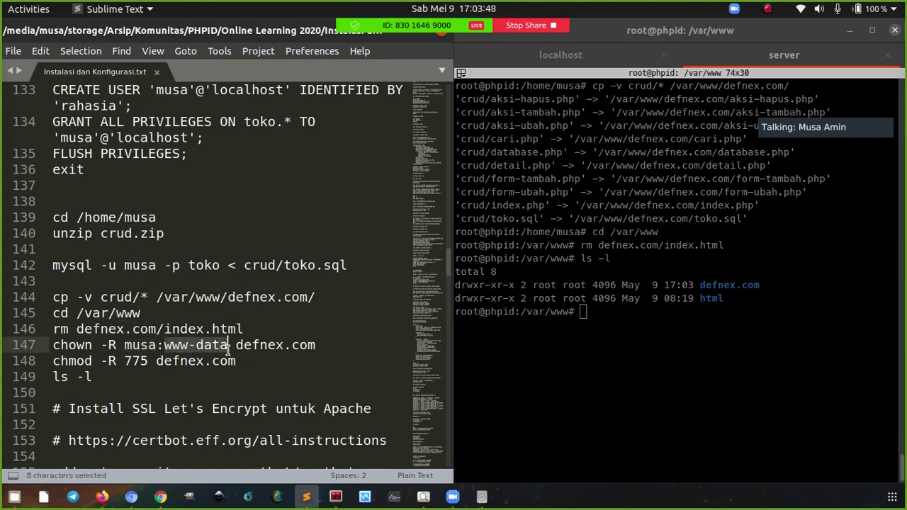
pyautogui.click(181, 346)
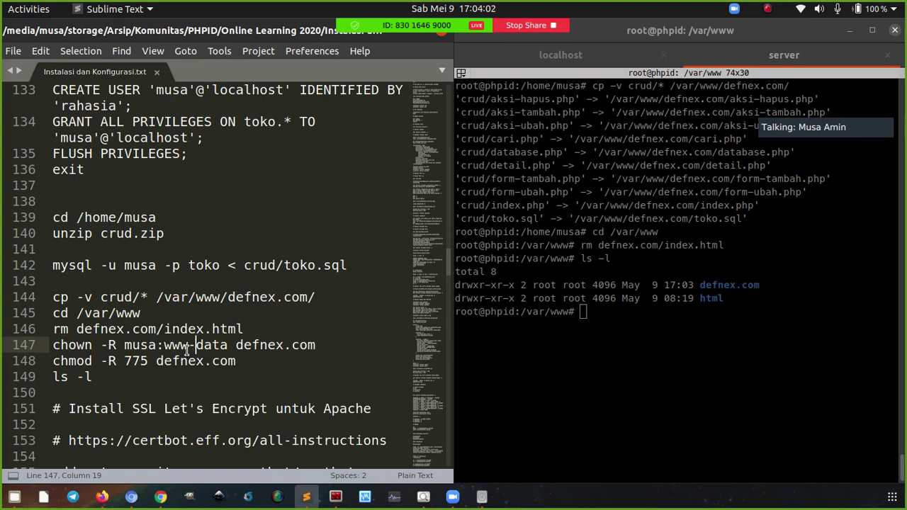
pyautogui.click(334, 347)
# Give defnex.com to the local user and www-data group with chown, then chmod -R 775
pyautogui.hotkey('ctrl', 'c')
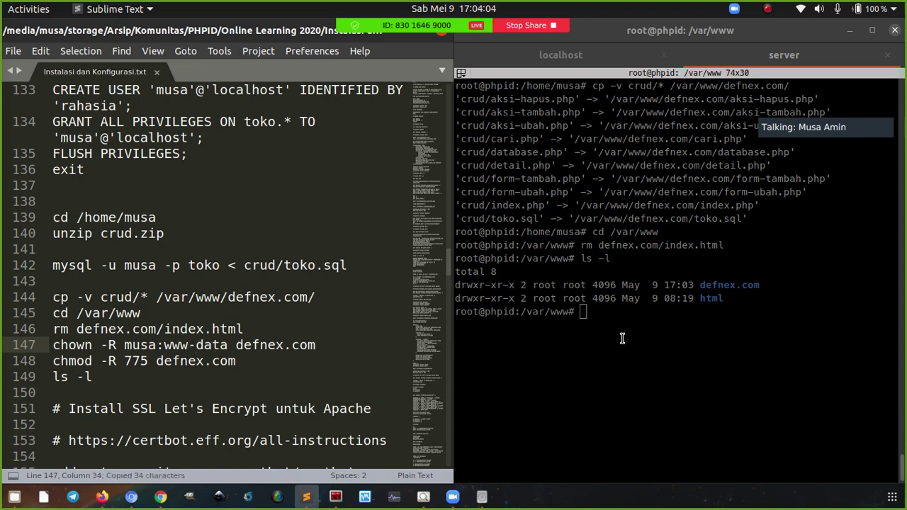
pyautogui.click(618, 349)
pyautogui.rightClick(631, 134)
pyautogui.click(651, 156)
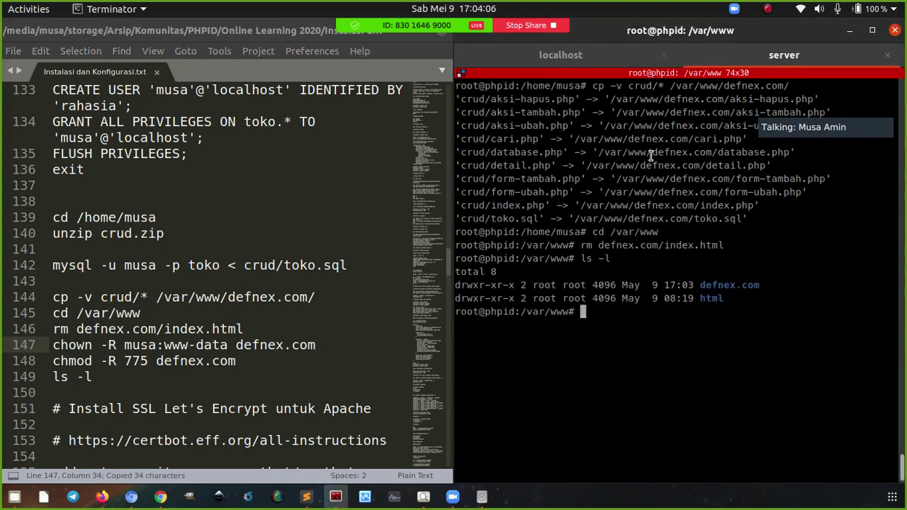
pyautogui.click(140, 362)
pyautogui.hotkey('ctrl', 'c')
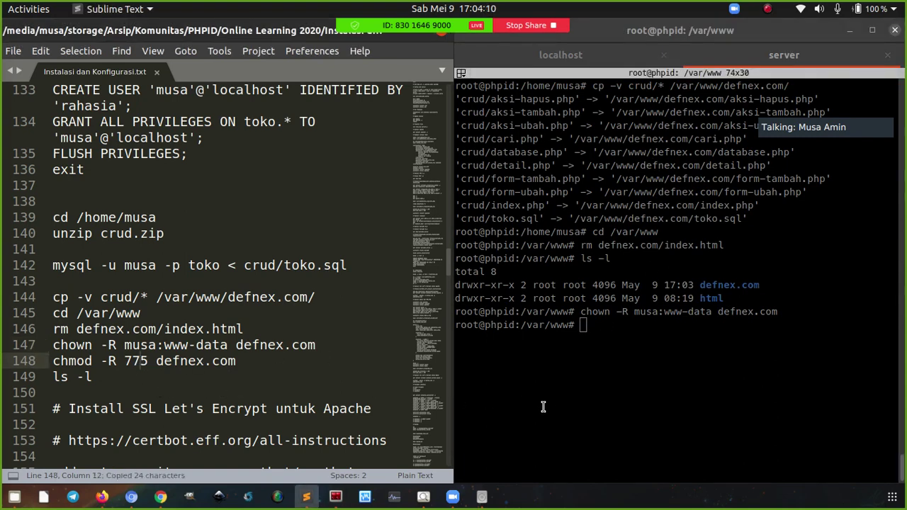
pyautogui.rightClick(551, 408)
pyautogui.click(587, 238)
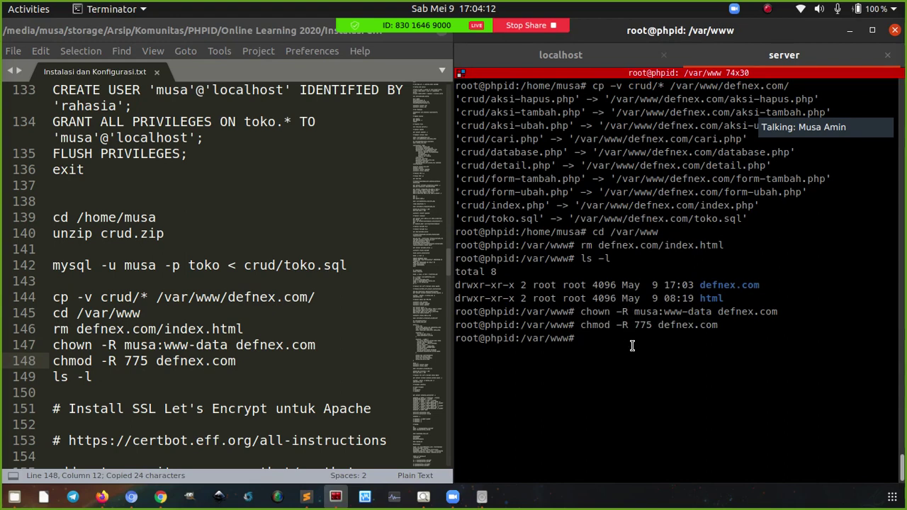
# Run ls -l and highlight defnex.com's new permissions, www-data group and folder name
pyautogui.write('ls -l')
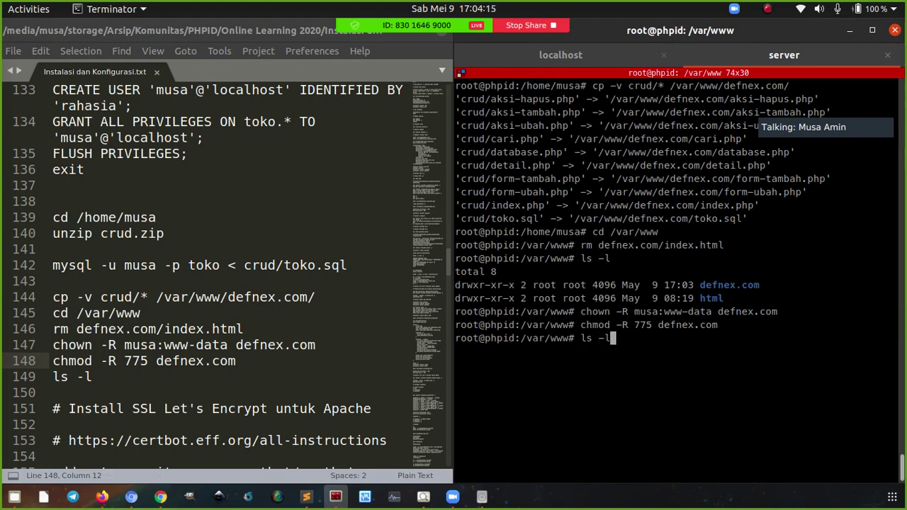
pyautogui.press('Return')
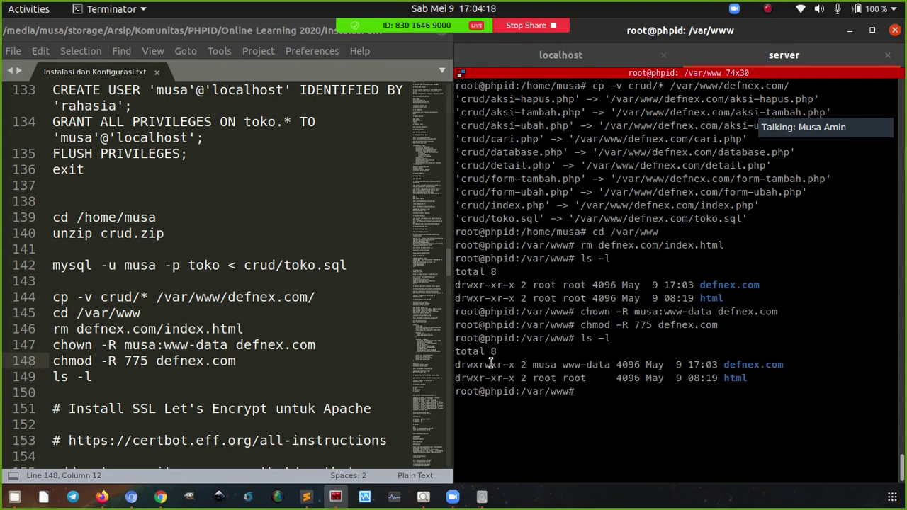
pyautogui.moveTo(483, 365); pyautogui.dragTo(494, 365)
pyautogui.moveTo(563, 365); pyautogui.dragTo(610, 366)
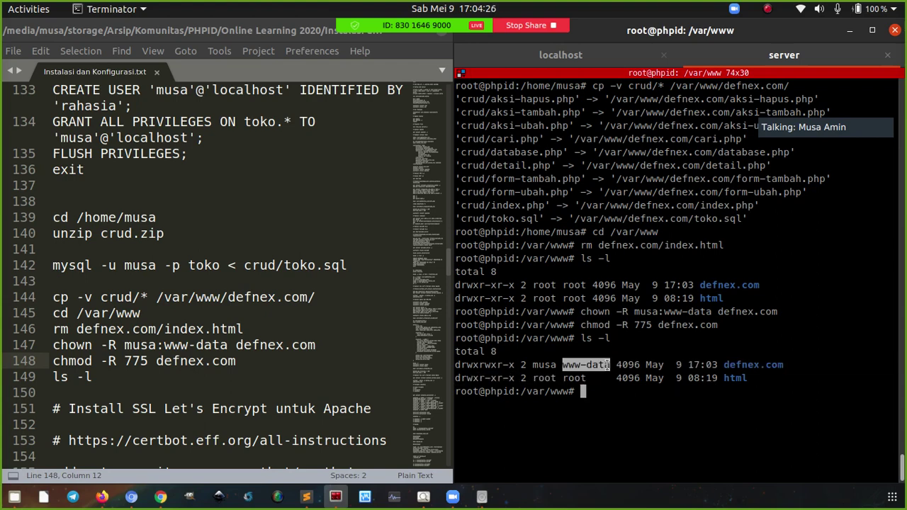
pyautogui.moveTo(723, 365); pyautogui.dragTo(765, 366)
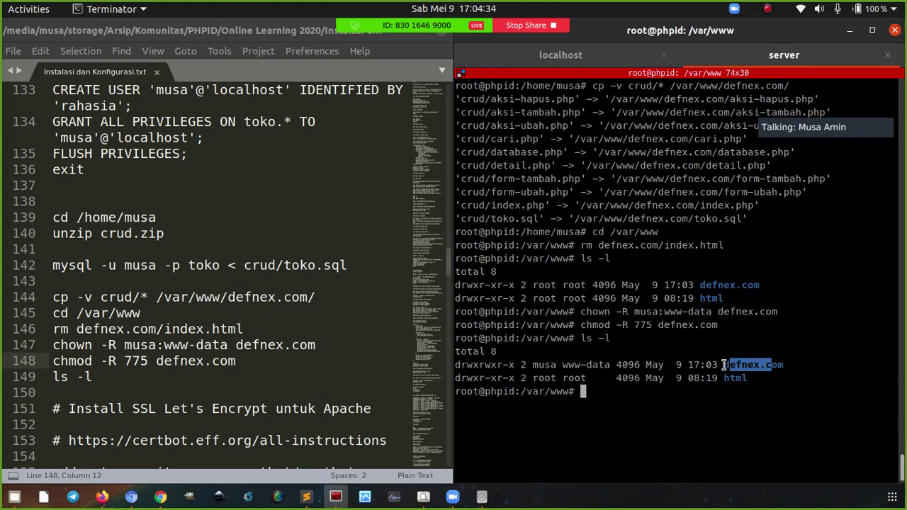
pyautogui.click(675, 398)
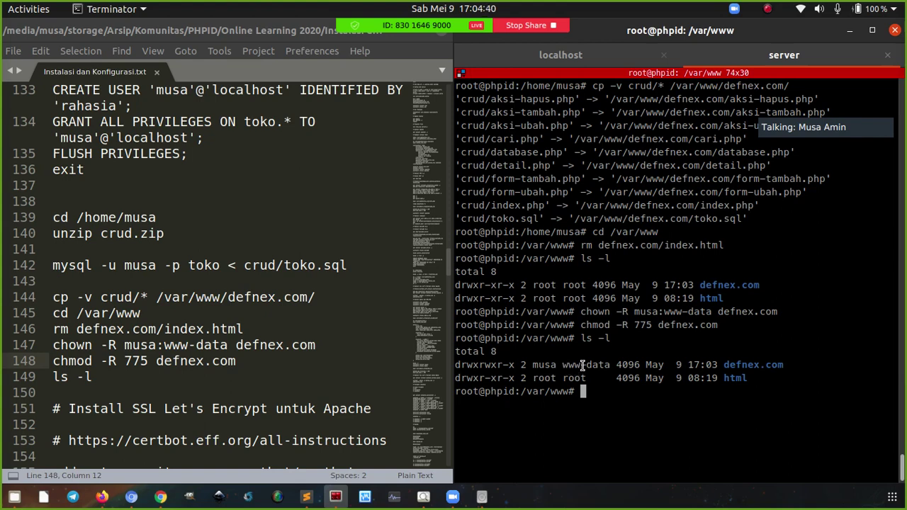
pyautogui.doubleClick(738, 368)
pyautogui.click(748, 369)
# Compare the defnex.com owner with html's root owner, then clear the terminal
pyautogui.doubleClick(546, 365)
pyautogui.doubleClick(544, 364)
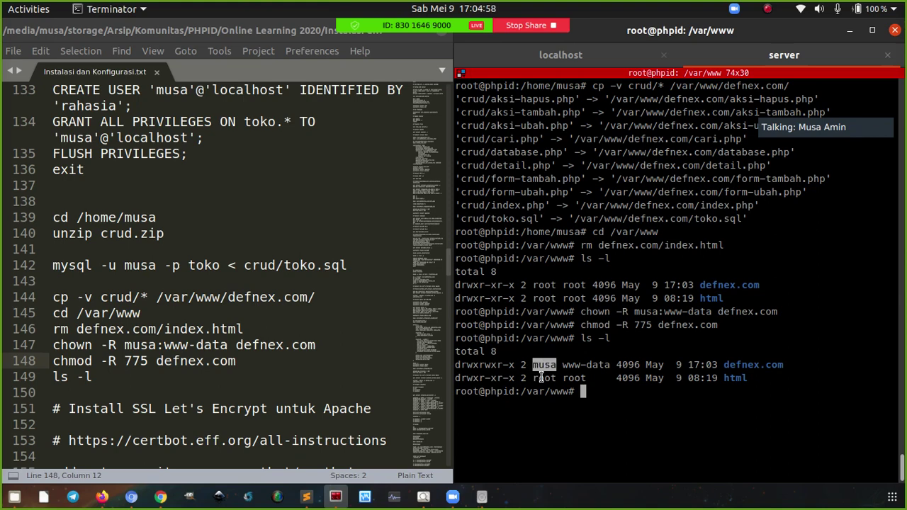
pyautogui.doubleClick(544, 378)
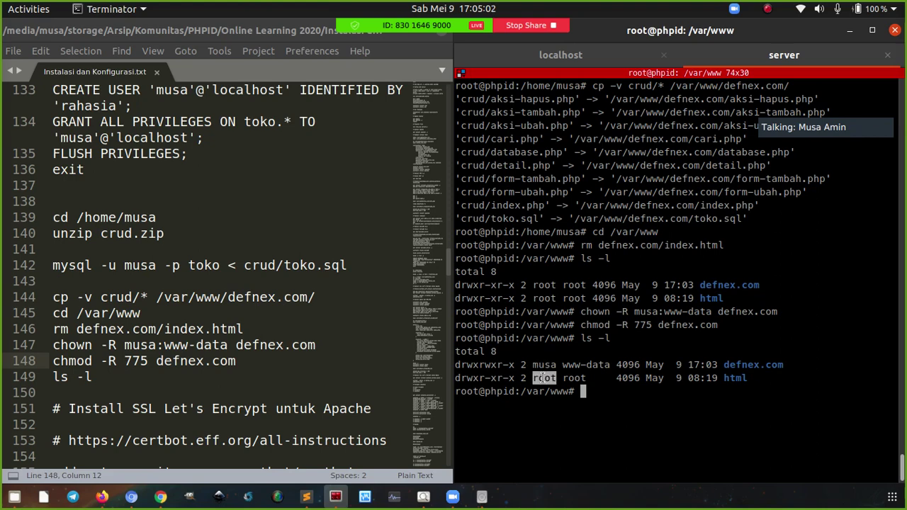
pyautogui.moveTo(724, 364); pyautogui.dragTo(779, 368)
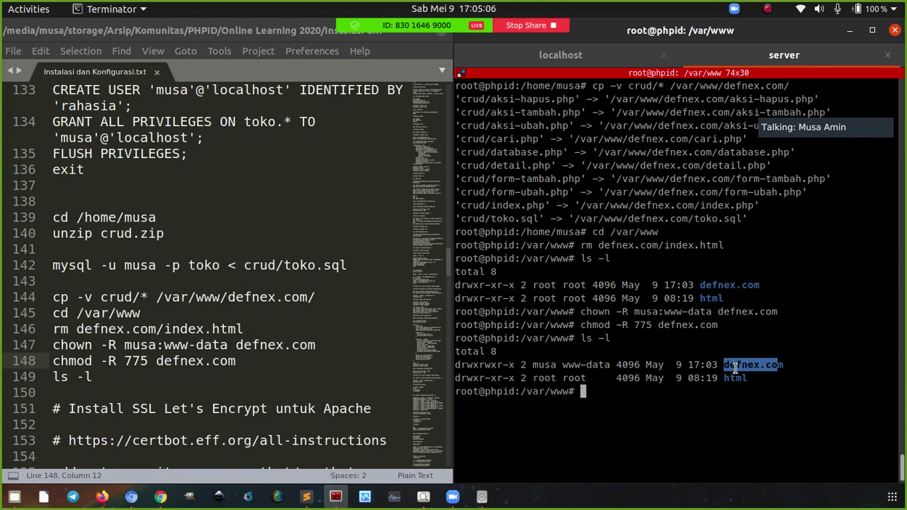
pyautogui.doubleClick(546, 364)
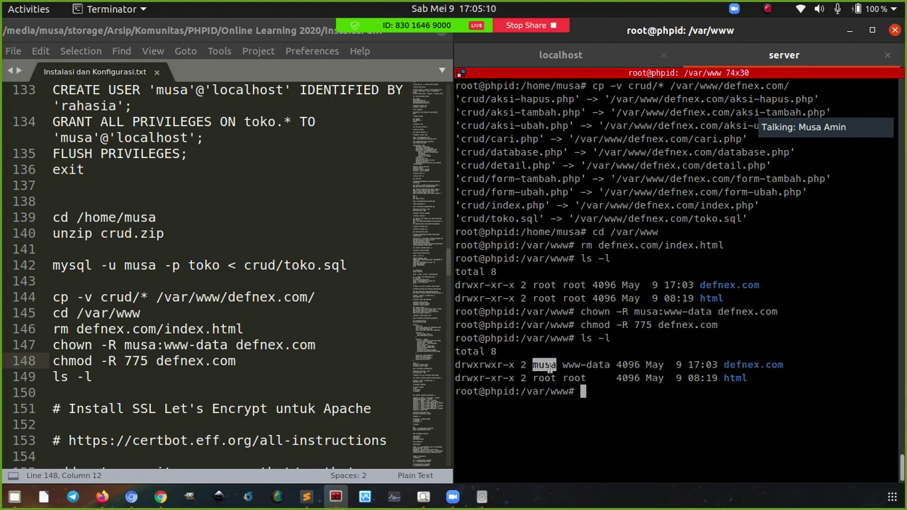
pyautogui.click(552, 365)
pyautogui.doubleClick(543, 365)
pyautogui.moveTo(480, 392); pyautogui.dragTo(460, 387)
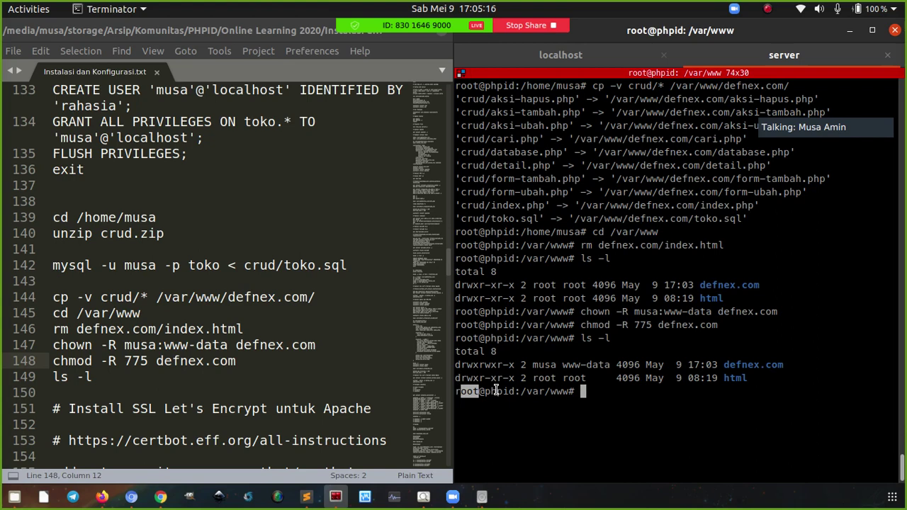
pyautogui.click(627, 372)
pyautogui.hotkey('ctrl', 'l')
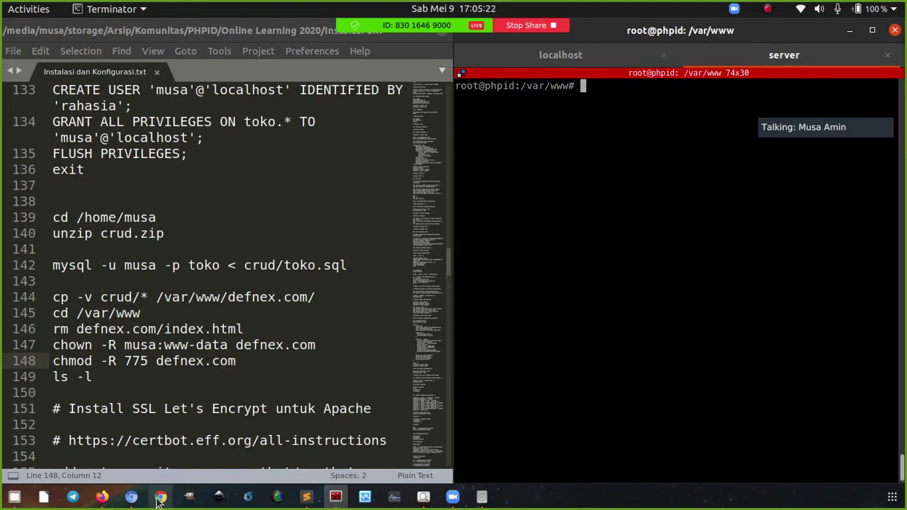
# In Chromium, remove info.php from the address and load the defnex.com home page
pyautogui.click(160, 497)
pyautogui.click(131, 496)
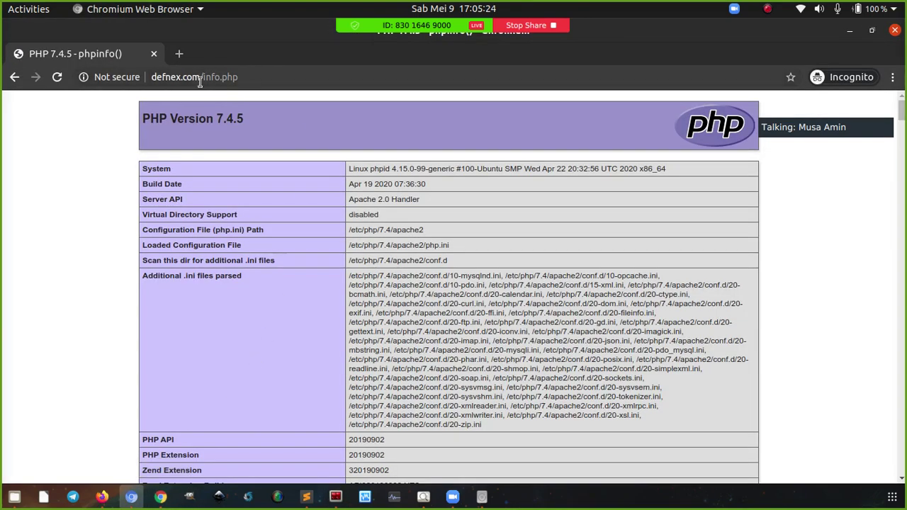
pyautogui.moveTo(204, 77); pyautogui.dragTo(325, 92)
pyautogui.press('BackSpace')
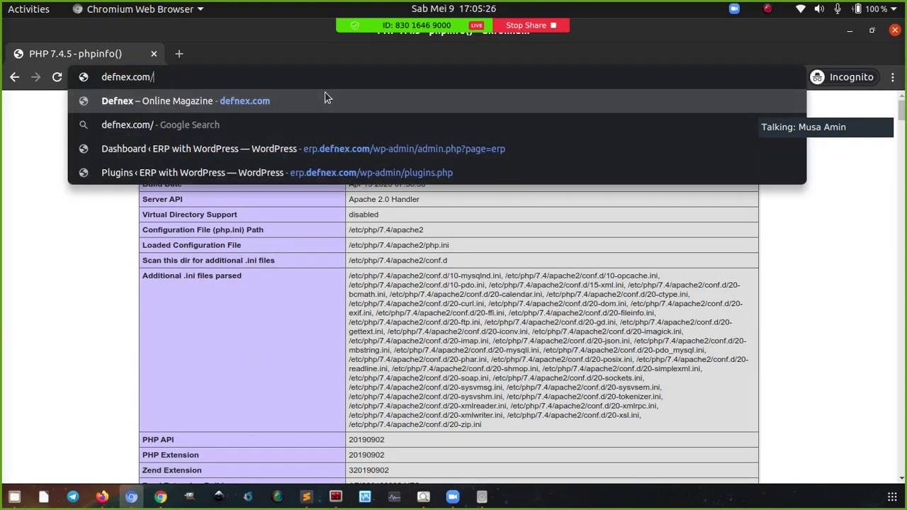
pyautogui.press('Return')
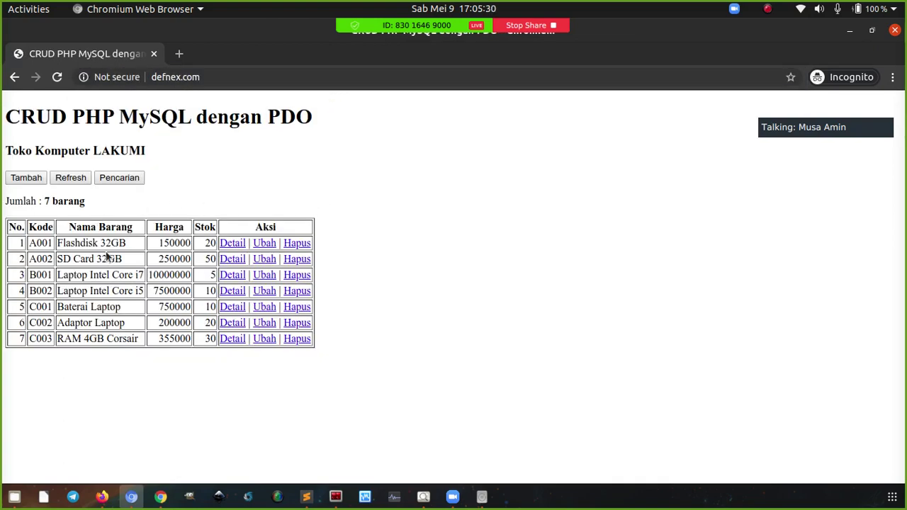
# Open the detail pages of items A001 and C001, returning to the list each time
pyautogui.click(236, 243)
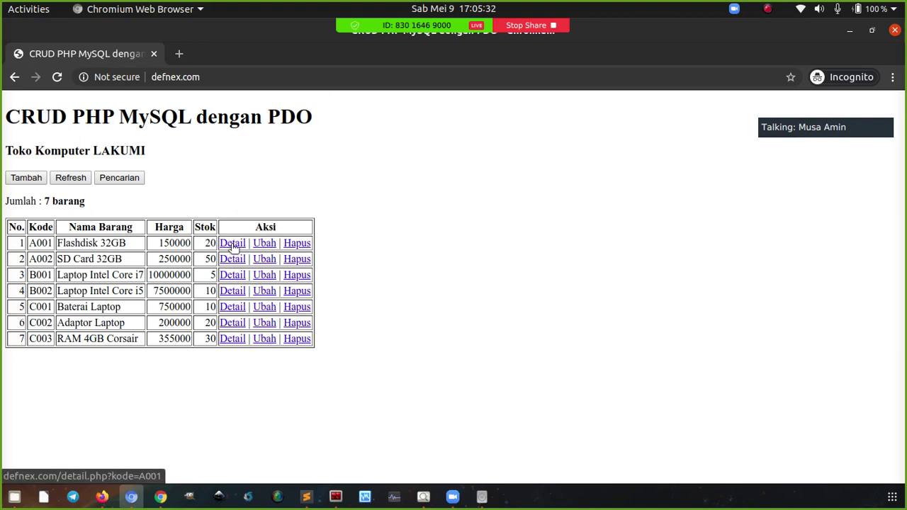
pyautogui.click(14, 77)
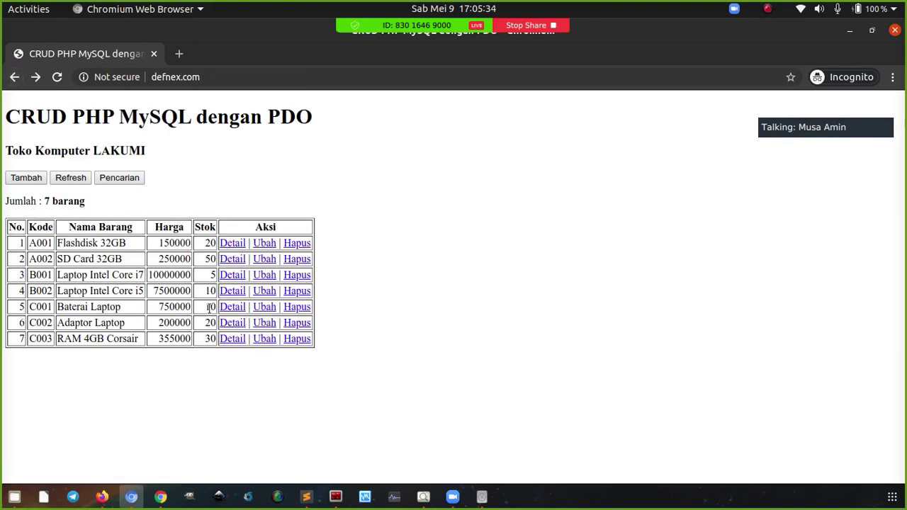
pyautogui.click(228, 308)
pyautogui.click(14, 76)
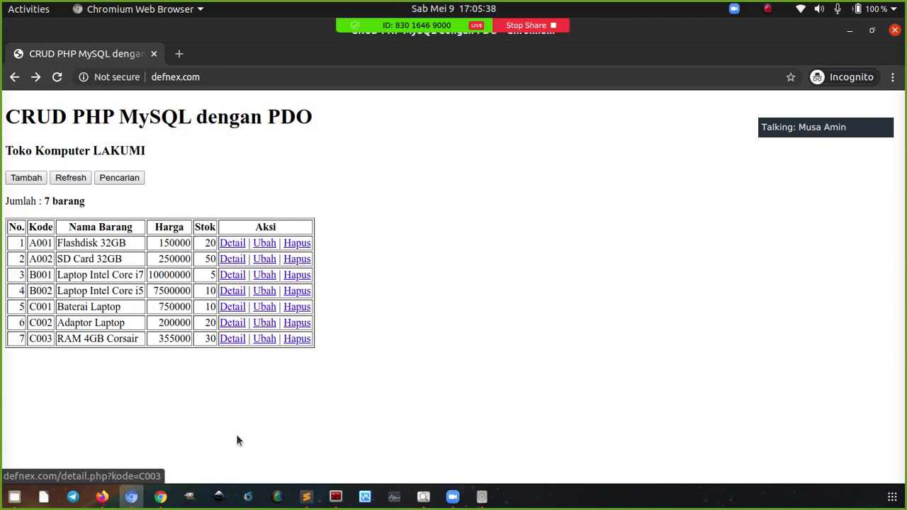
pyautogui.click(307, 497)
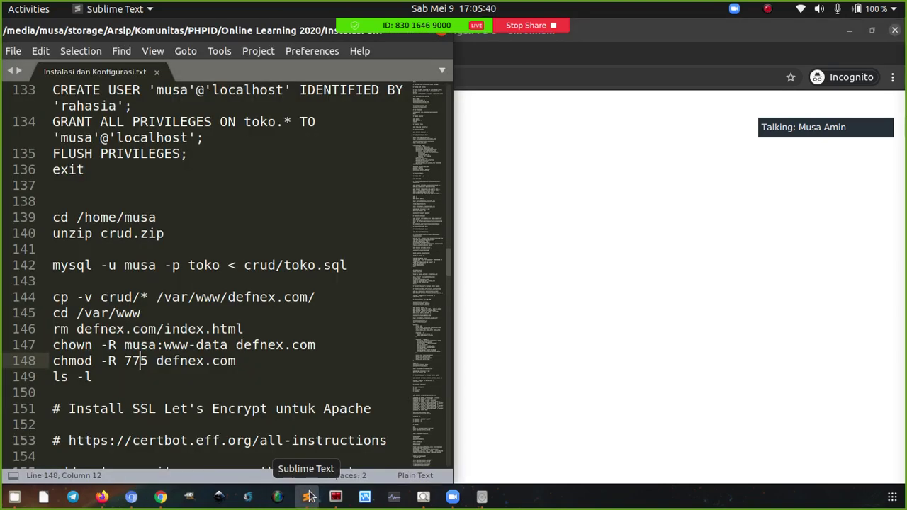
# Scroll the setup notes down to the Let's Encrypt SSL section beside the server terminal
pyautogui.click(336, 496)
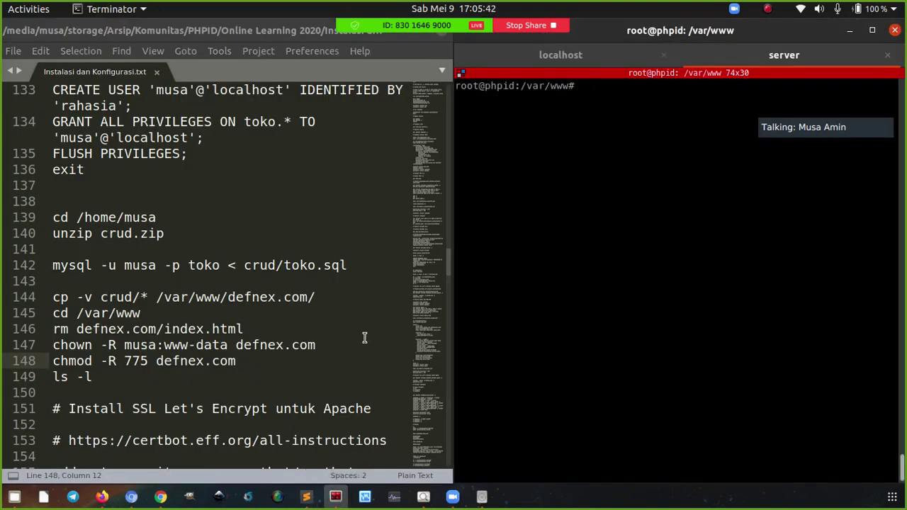
pyautogui.scroll(-4, 340, 348)
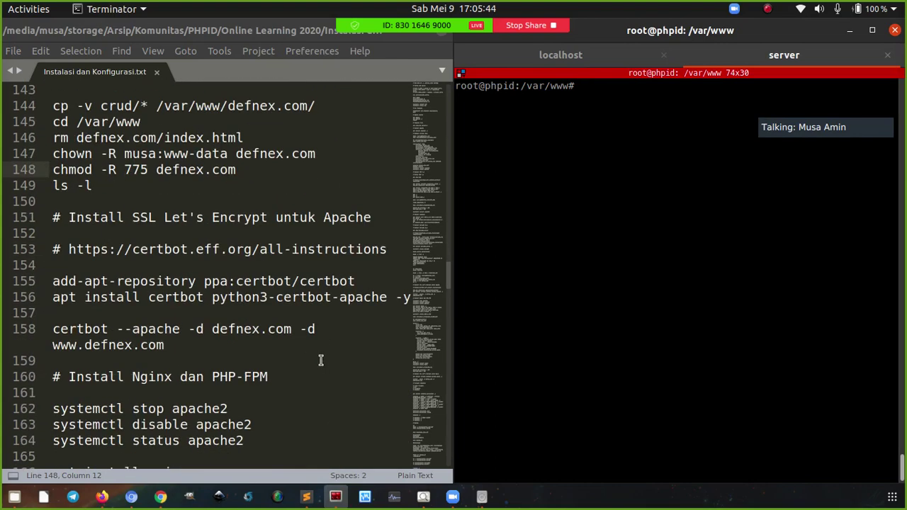
pyautogui.scroll(-3, 320, 361)
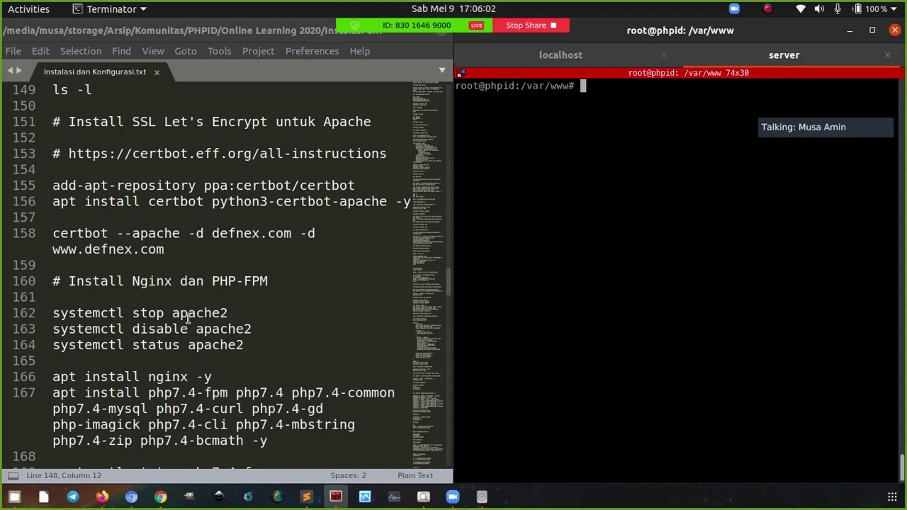
pyautogui.click(103, 497)
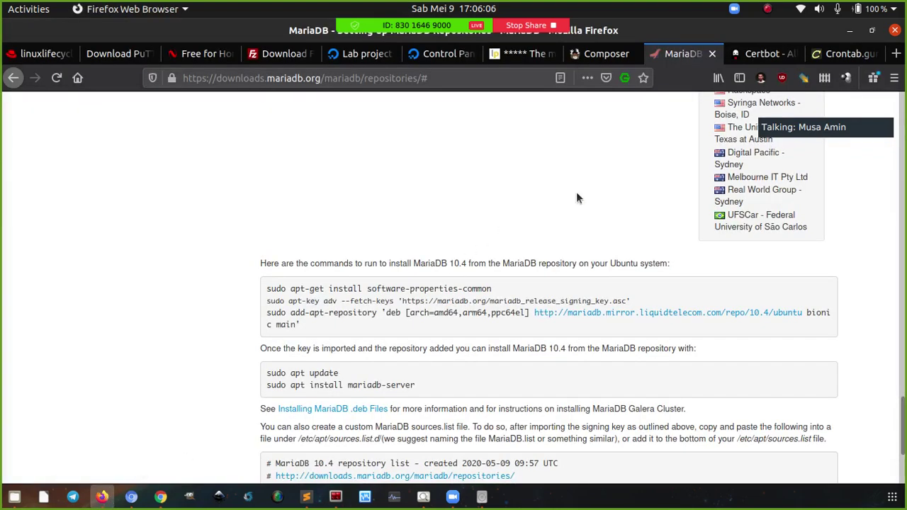
# Browse Certbot's instructions list to find the Apache on Ubuntu 18.04 entry
pyautogui.click(739, 56)
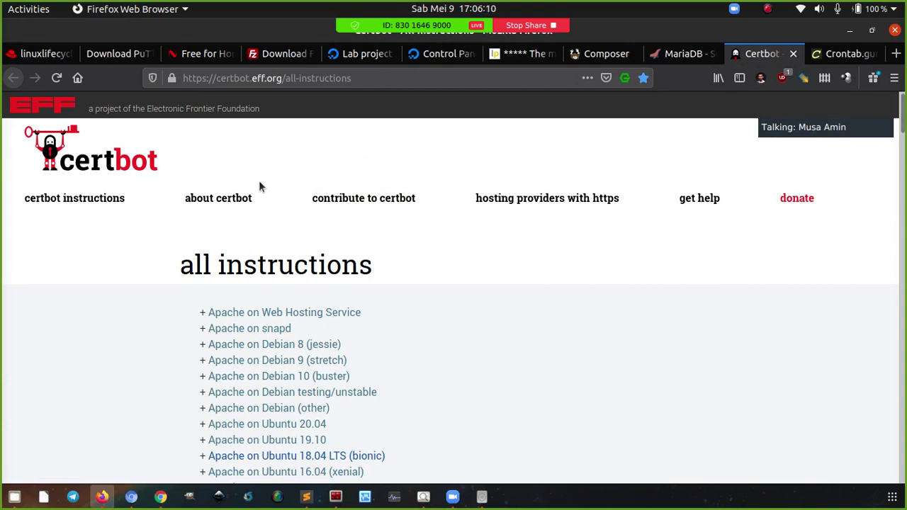
pyautogui.scroll(-3, 361, 176)
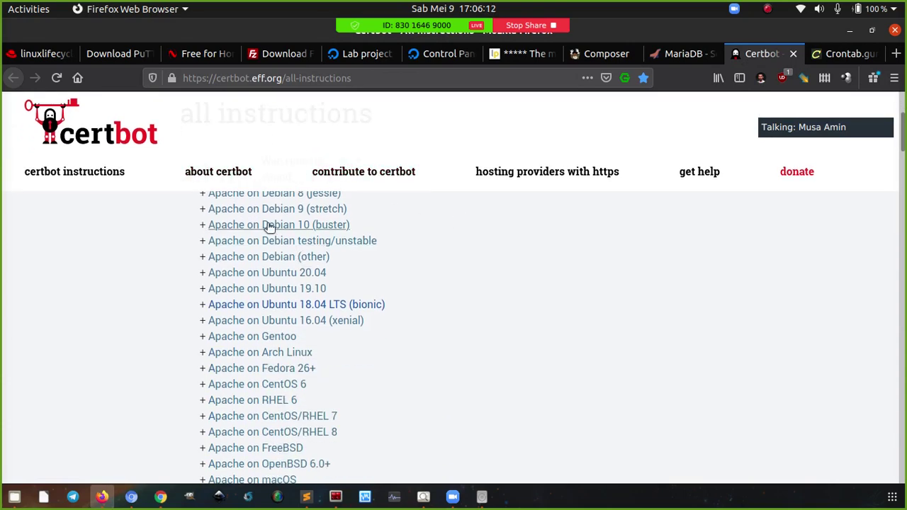
pyautogui.scroll(-1, 273, 225)
pyautogui.scroll(3, 236, 257)
pyautogui.scroll(-10, 223, 263)
pyautogui.scroll(-10, 223, 268)
pyautogui.scroll(-4, 224, 294)
pyautogui.scroll(-3, 237, 319)
pyautogui.scroll(15, 243, 324)
pyautogui.scroll(15, 243, 326)
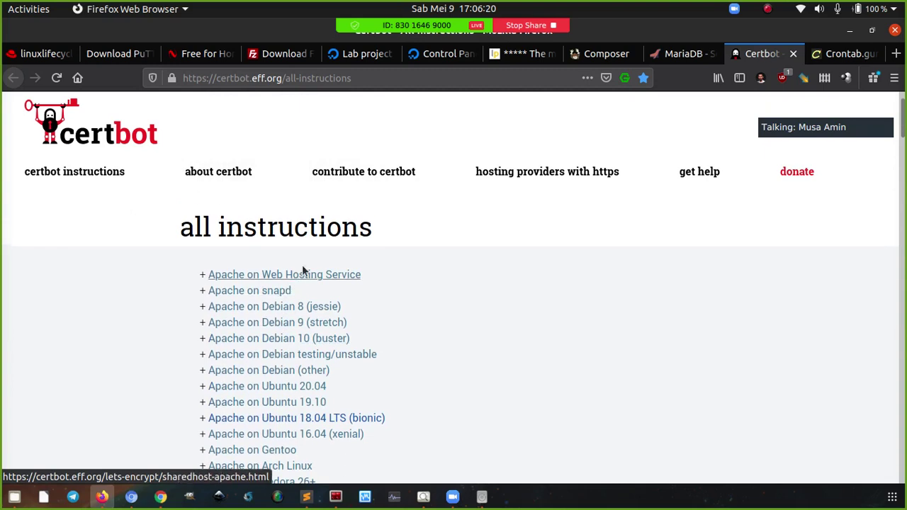
pyautogui.scroll(-3, 320, 310)
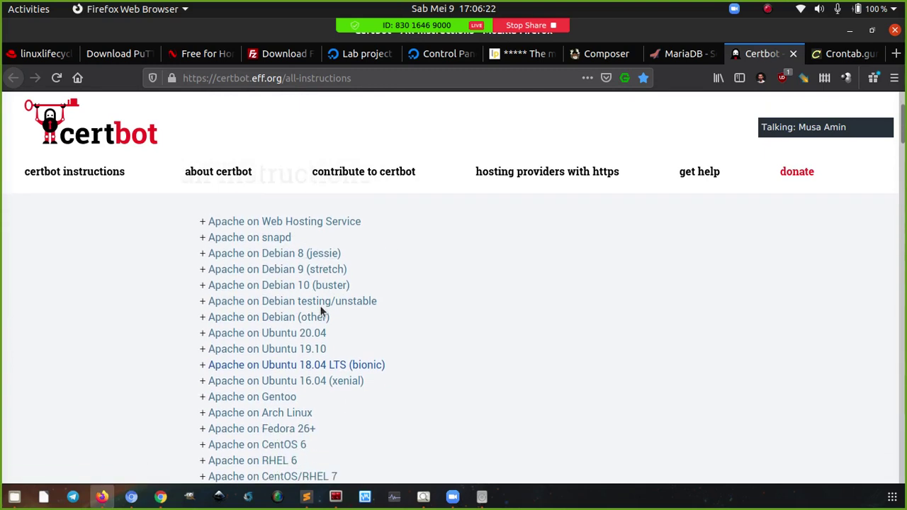
# Open the Apache on Ubuntu 18.04 LTS (bionic) instructions and read the Add Certbot PPA step
pyautogui.click(360, 305)
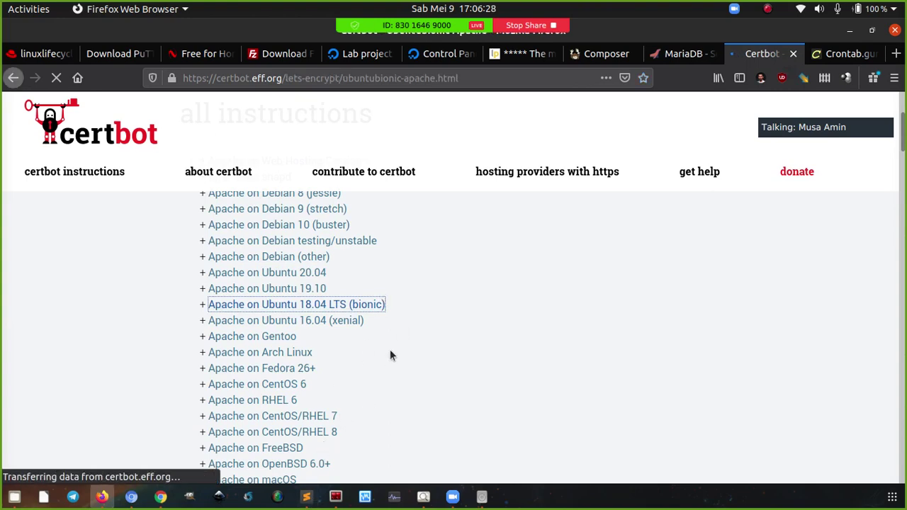
pyautogui.scroll(-10, 405, 345)
pyautogui.scroll(-2, 379, 367)
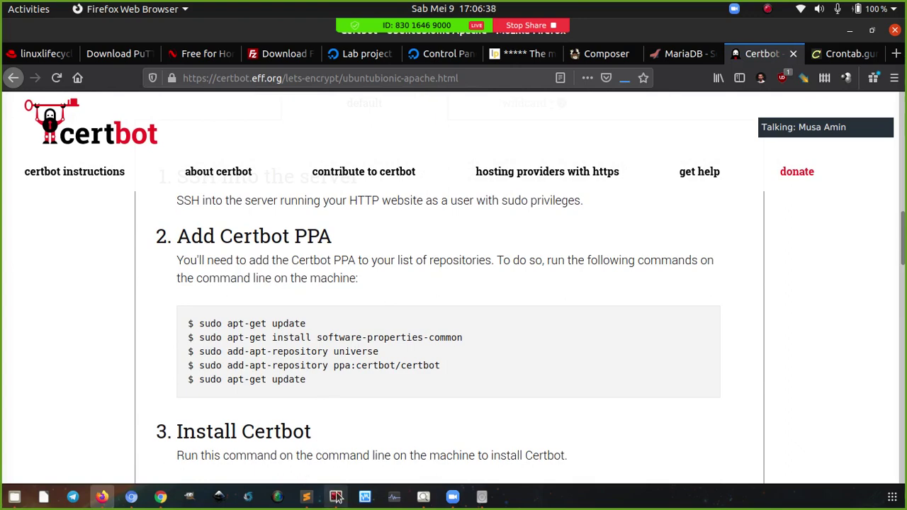
pyautogui.click(307, 500)
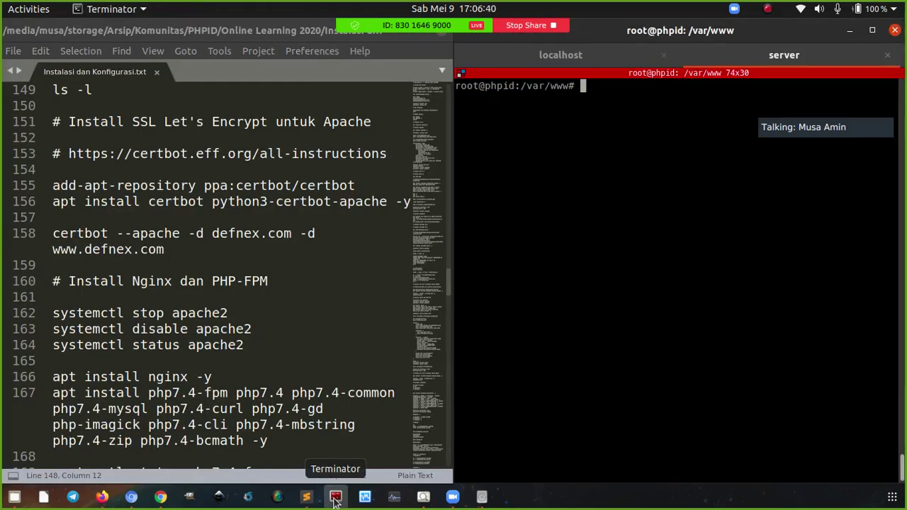
# Paste the certbot repository command from line 155 into the terminal, then cancel it
pyautogui.click(335, 497)
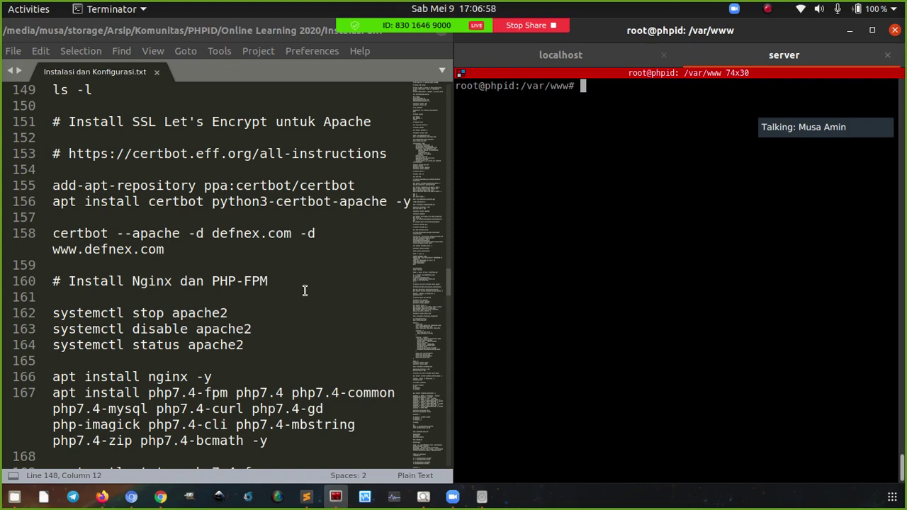
pyautogui.click(355, 185)
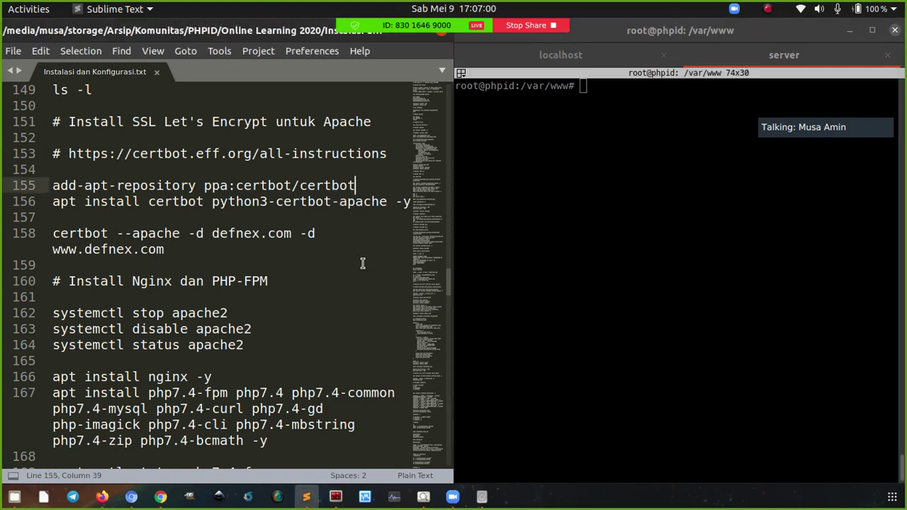
pyautogui.hotkey('ctrl', 'c')
pyautogui.click(527, 187)
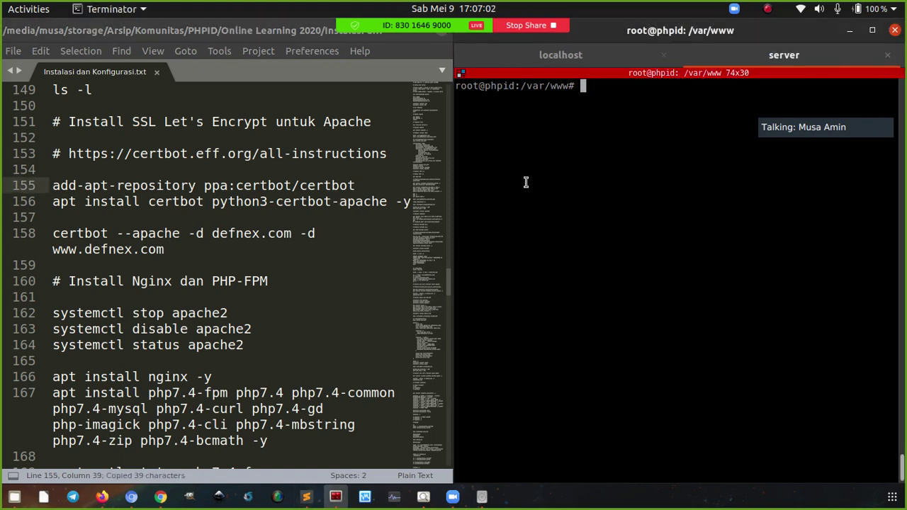
pyautogui.rightClick(528, 181)
pyautogui.click(559, 205)
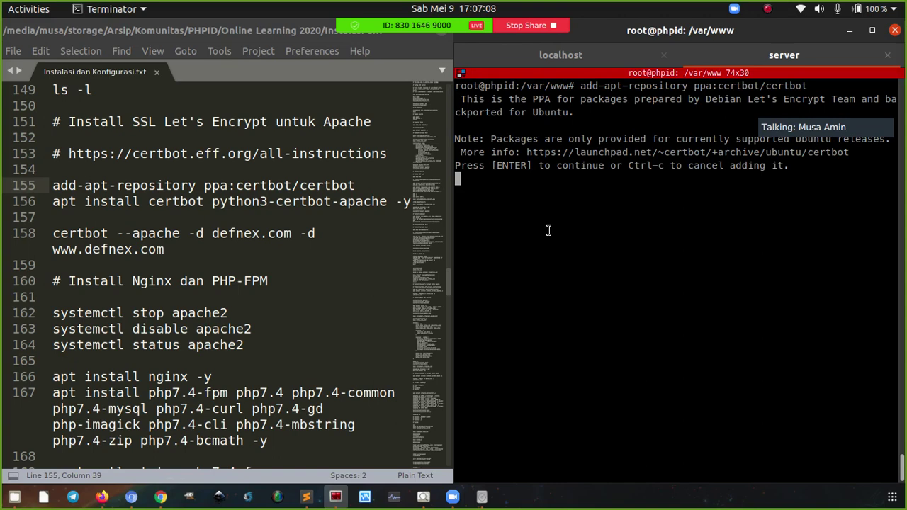
pyautogui.hotkey('ctrl', 'c')
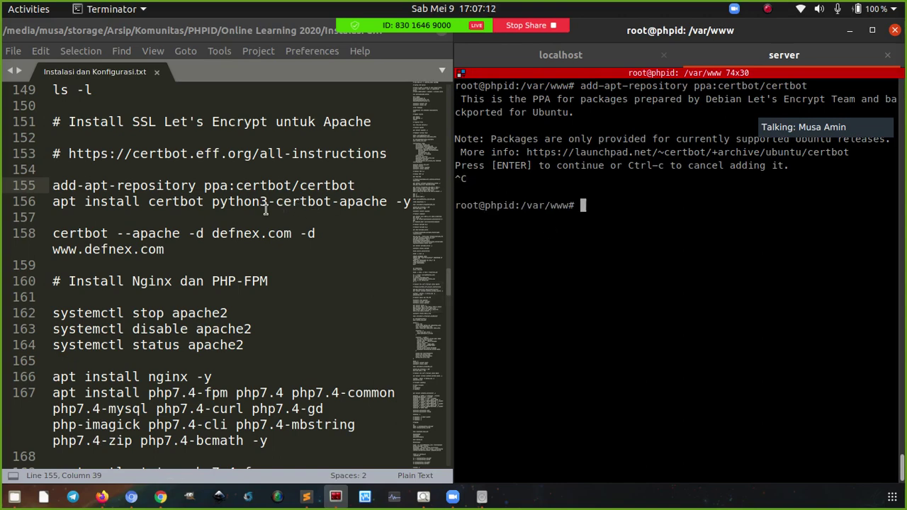
# Run the certbot install command from line 156 and clear the terminal screen
pyautogui.click(339, 202)
pyautogui.hotkey('ctrl', 'c')
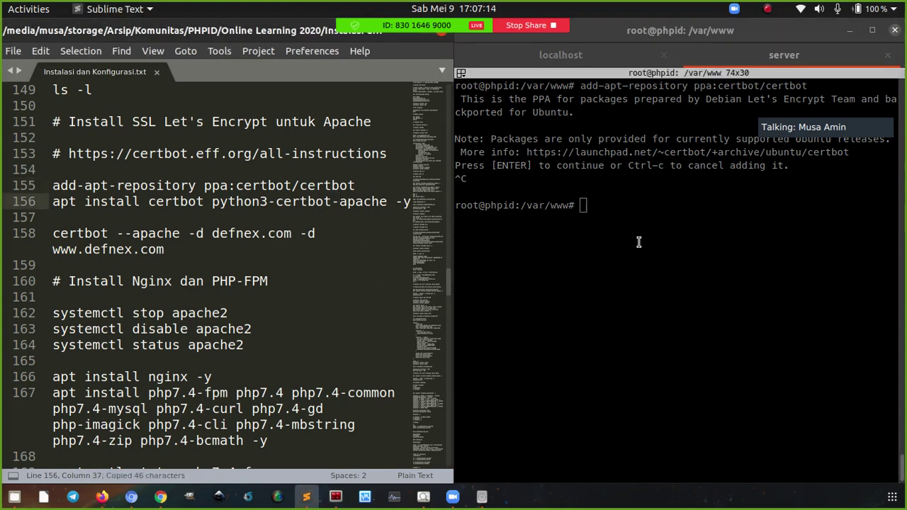
pyautogui.click(627, 223)
pyautogui.rightClick(628, 222)
pyautogui.click(649, 245)
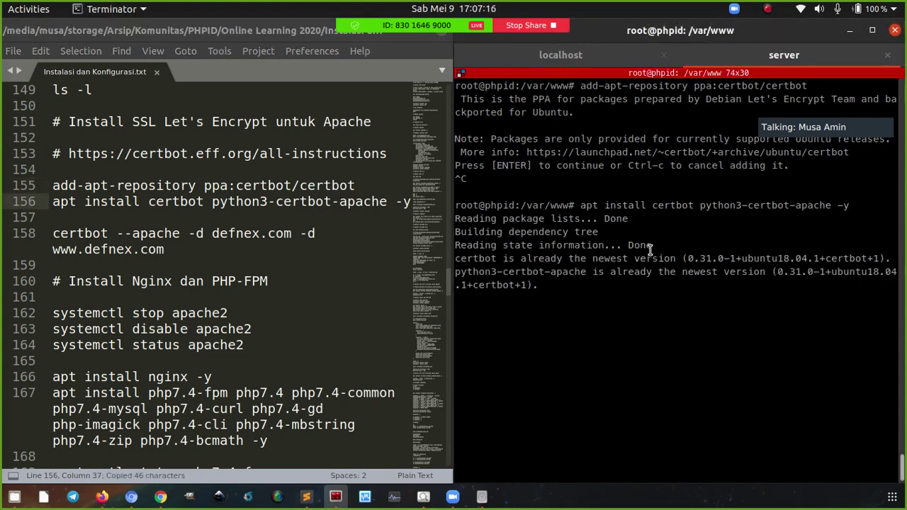
pyautogui.hotkey('ctrl', 'l')
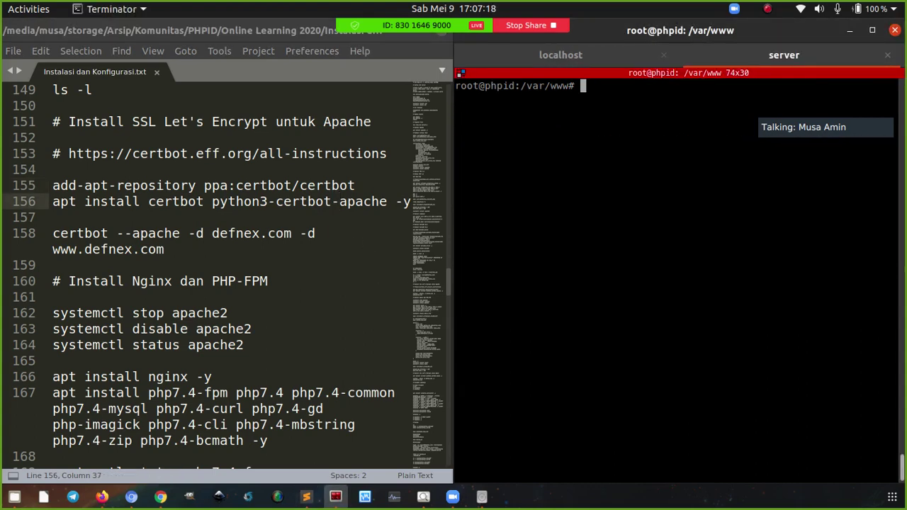
# Highlight the apache plugin name in the line 156 install command
pyautogui.click(164, 186)
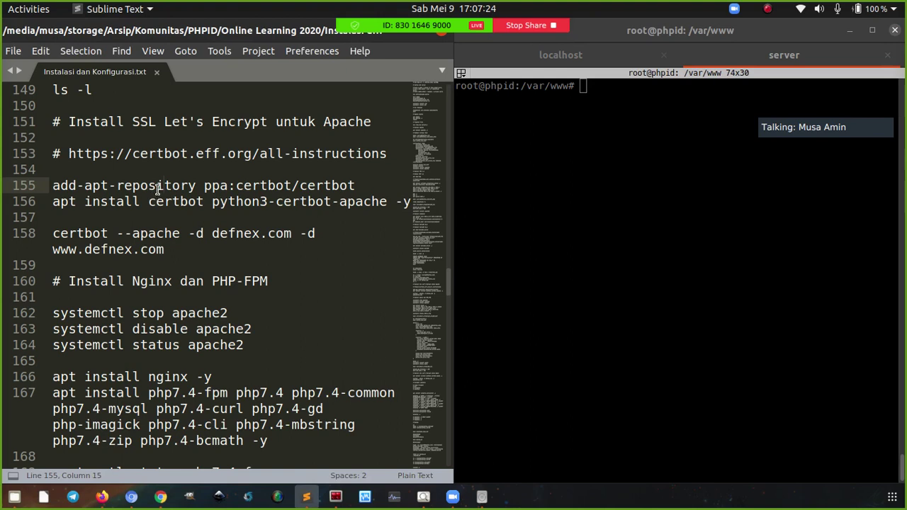
pyautogui.click(182, 202)
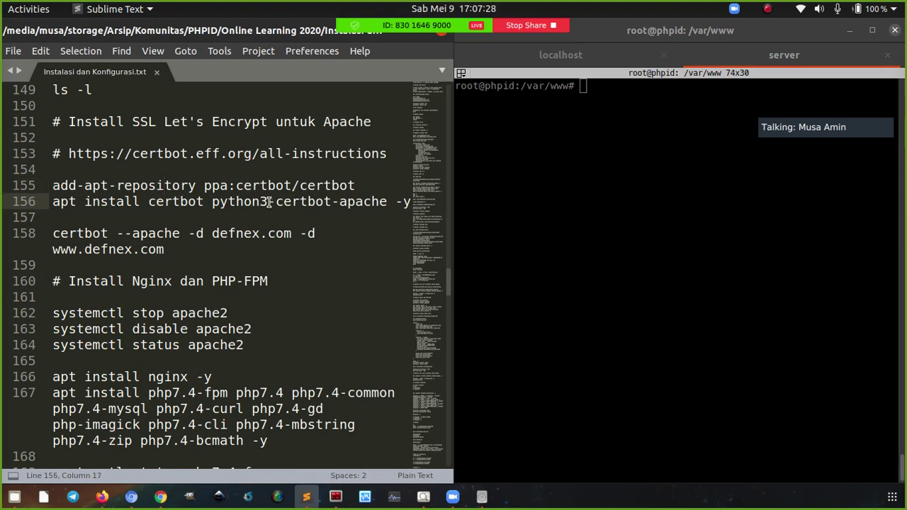
pyautogui.click(339, 202)
pyautogui.moveTo(341, 203); pyautogui.dragTo(384, 204)
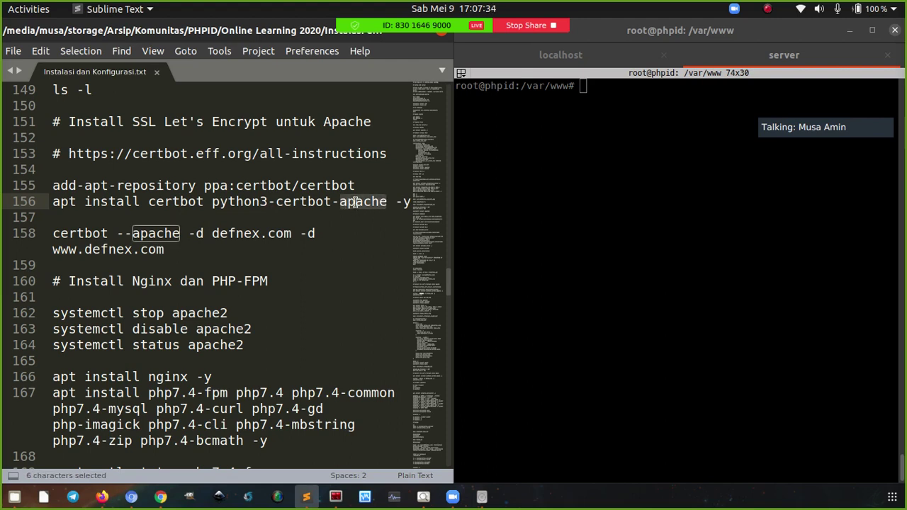
pyautogui.click(549, 233)
pyautogui.click(206, 253)
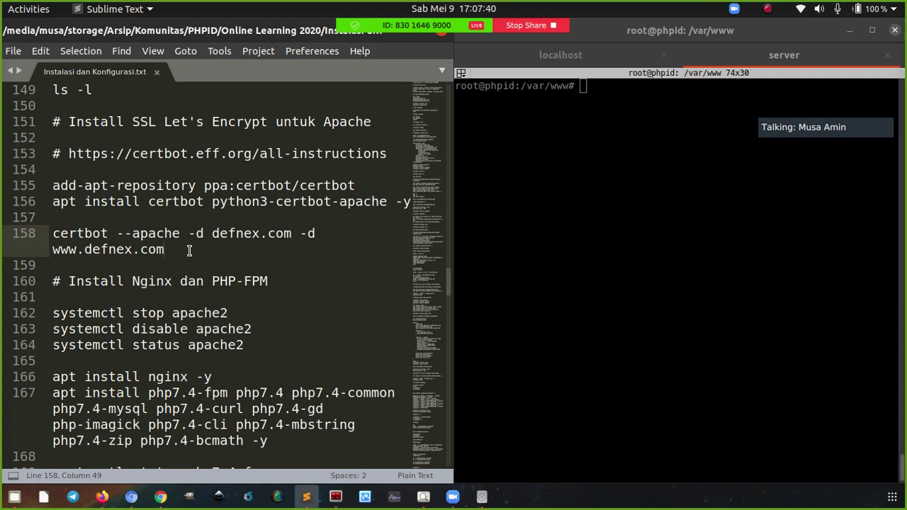
pyautogui.hotkey('shift', 'Left')
pyautogui.hotkey('shift', 'Left')
pyautogui.hotkey('shift', 'Left')
pyautogui.hotkey('shift', 'Left')
pyautogui.keyDown('shift'); pyautogui.click(23, 239); pyautogui.keyUp('shift')
pyautogui.hotkey('ctrl', 'c')
pyautogui.click(541, 190)
pyautogui.rightClick(538, 181)
# Return the shell to the home directory with cd and clear the screen
pyautogui.click(501, 189)
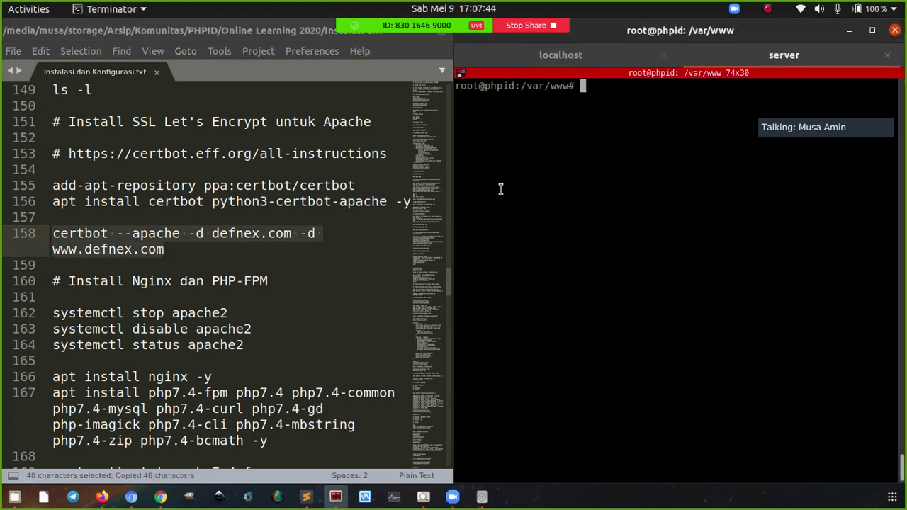
pyautogui.write('cd')
pyautogui.press('Return')
pyautogui.hotkey('ctrl', 'l')
pyautogui.rightClick(571, 163)
pyautogui.click(583, 187)
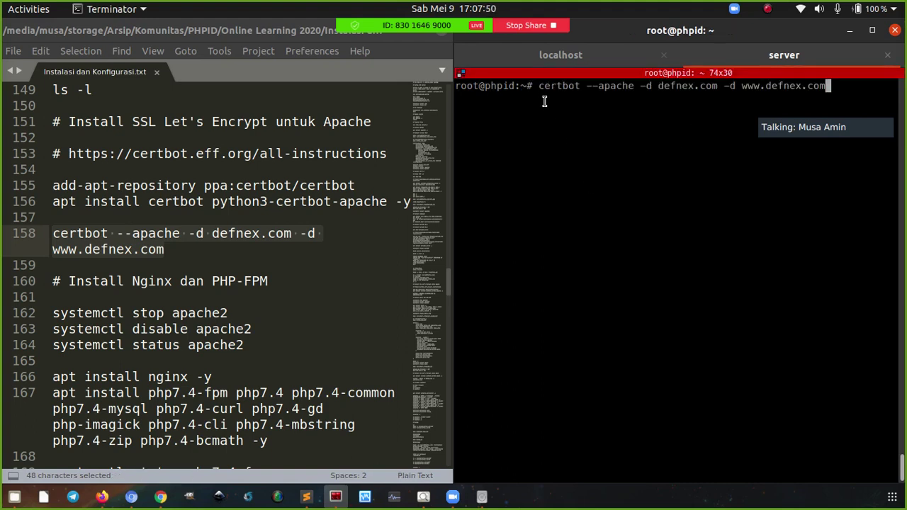
pyautogui.moveTo(586, 85); pyautogui.dragTo(635, 86)
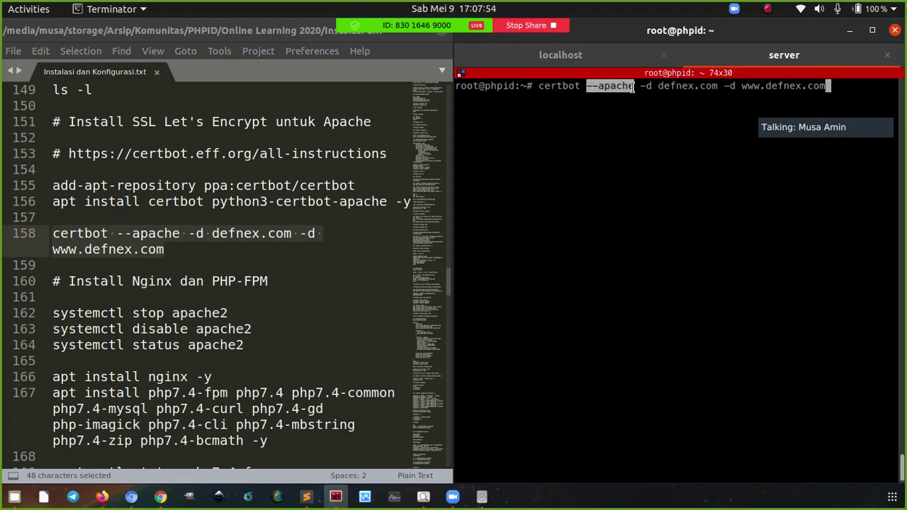
pyautogui.click(625, 145)
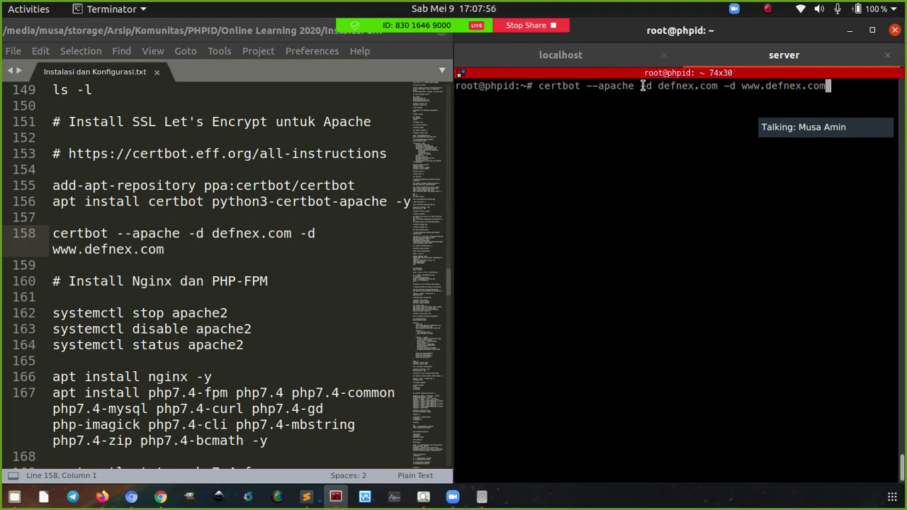
pyautogui.moveTo(640, 85); pyautogui.dragTo(718, 86)
pyautogui.click(729, 94)
pyautogui.press('Return')
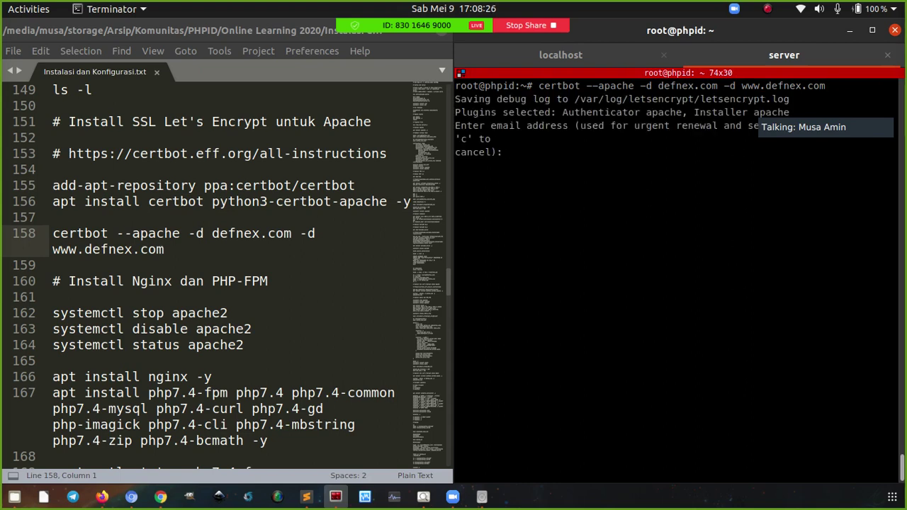
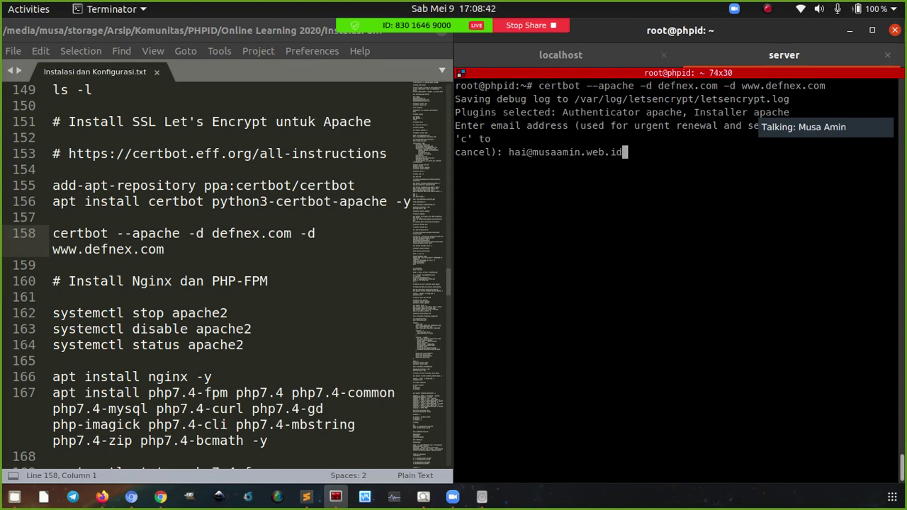
# Enter the contact e-mail address for certbot's registration
pyautogui.press('Return')
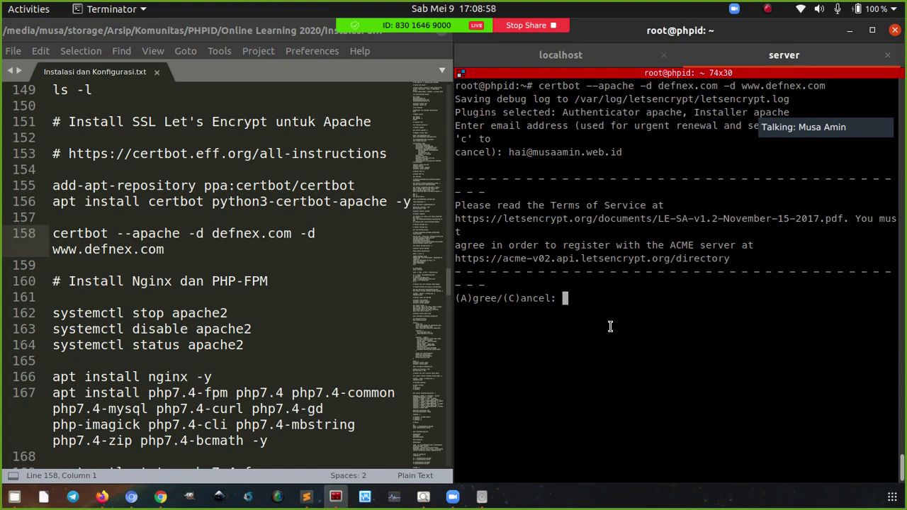
# Agree to the Terms of Service (A) and decline sharing the e-mail with EFF (N)
pyautogui.write('A')
pyautogui.press('Return')
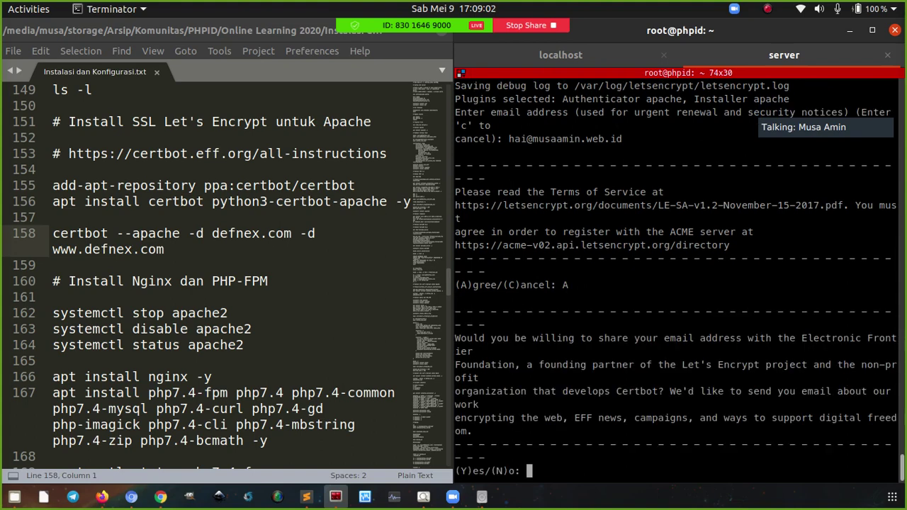
pyautogui.write('N')
pyautogui.press('Return')
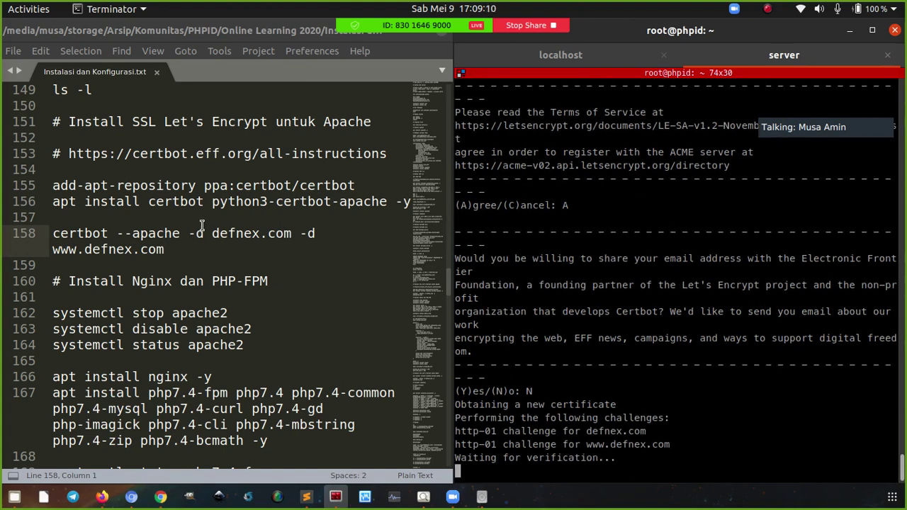
# Check the site in Chromium, then choose option 2 to redirect all HTTP traffic to HTTPS
pyautogui.click(131, 497)
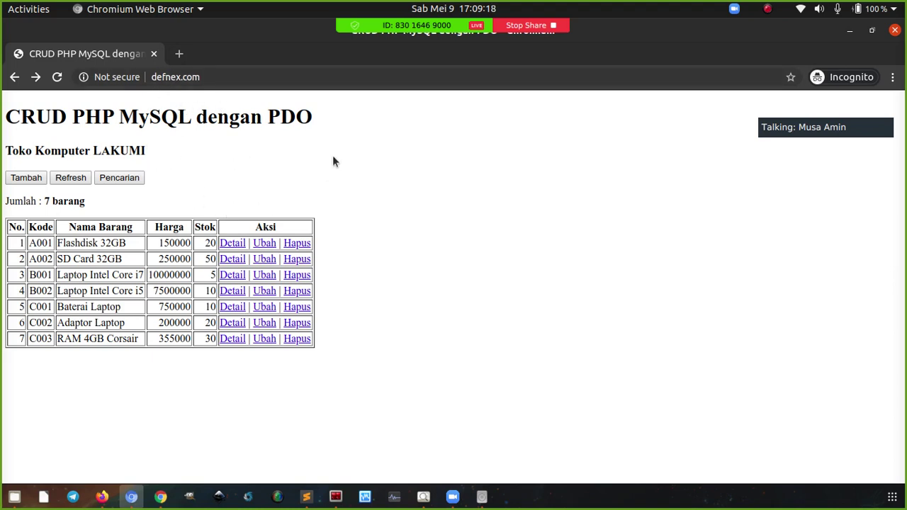
pyautogui.click(336, 500)
pyautogui.click(307, 497)
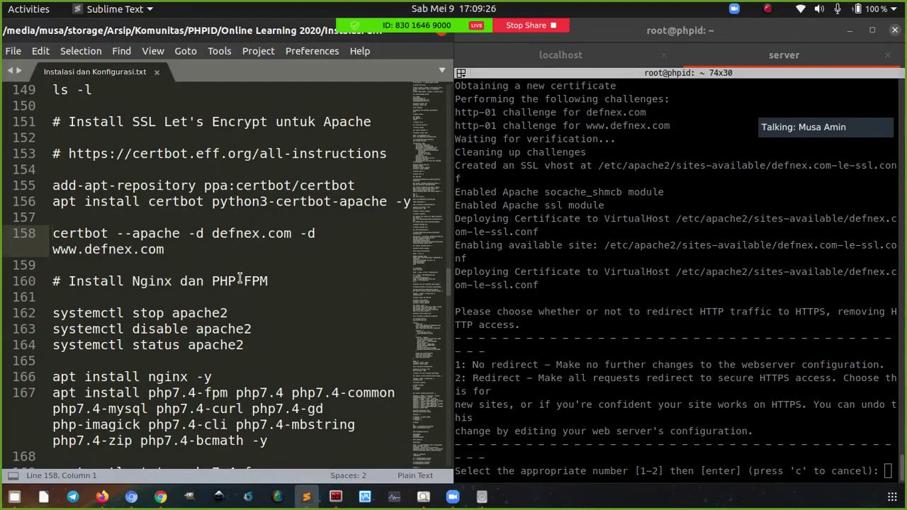
pyautogui.click(73, 249)
pyautogui.click(83, 249)
pyautogui.click(204, 257)
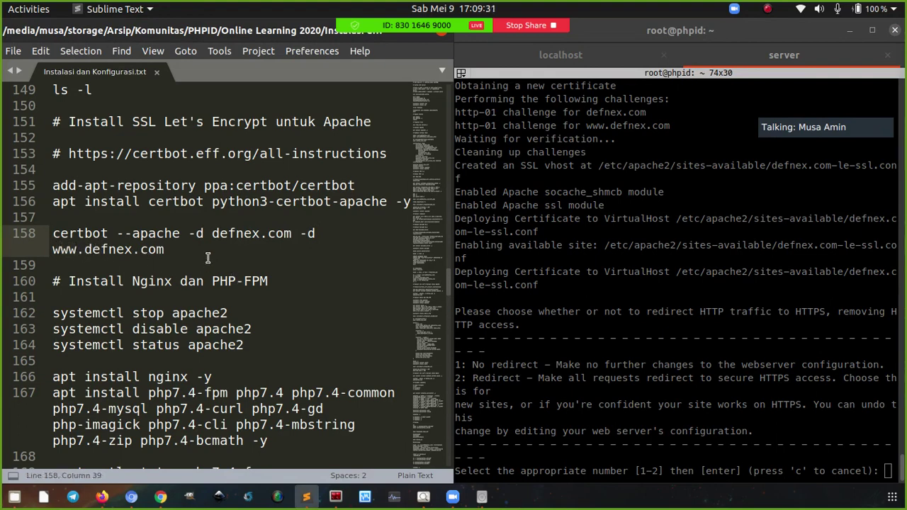
pyautogui.click(631, 294)
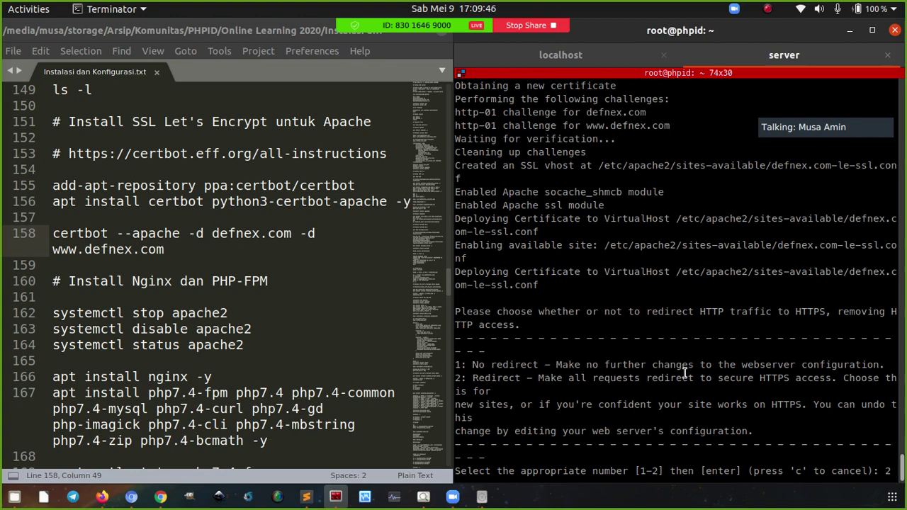
pyautogui.write('2')
pyautogui.press('Return')
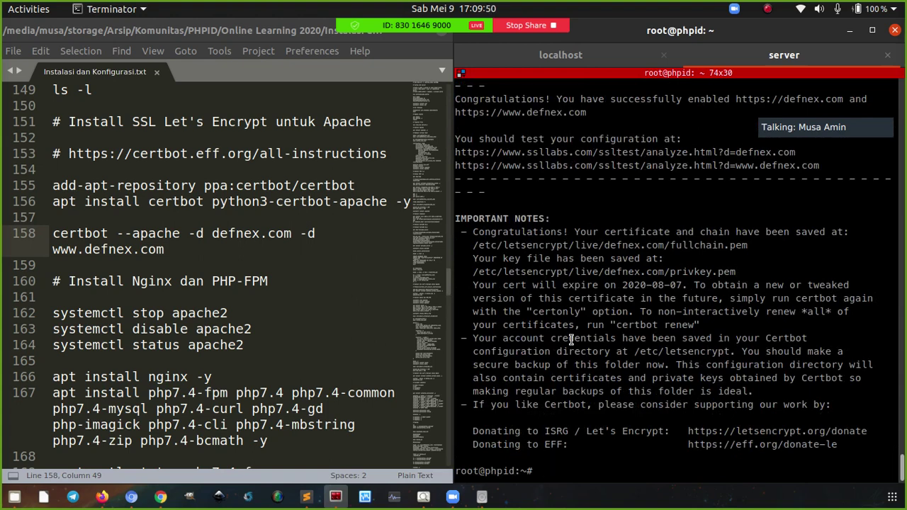
# Point out the saved certificate path, then cd into /etc/apache2/sites-available/
pyautogui.moveTo(474, 245); pyautogui.dragTo(509, 247)
pyautogui.click(624, 292)
pyautogui.write('cd /etc/apa')
pyautogui.press('Tab')
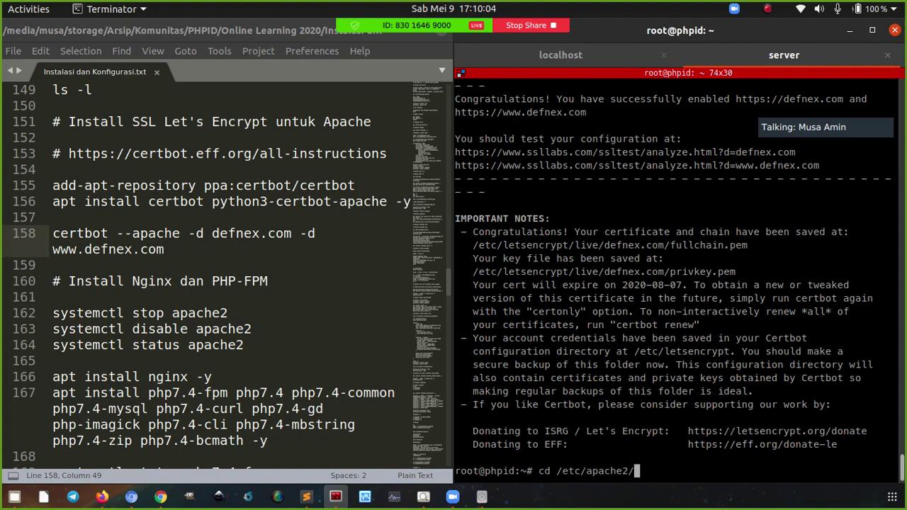
pyautogui.write('s')
pyautogui.press('Tab')
pyautogui.write('a')
pyautogui.press('Tab')
pyautogui.press('Return')
# Clear the screen and list the site files with ls -l, highlighting the new SSL config
pyautogui.hotkey('ctrl', 'l')
pyautogui.write('ls -l')
pyautogui.press('Return')
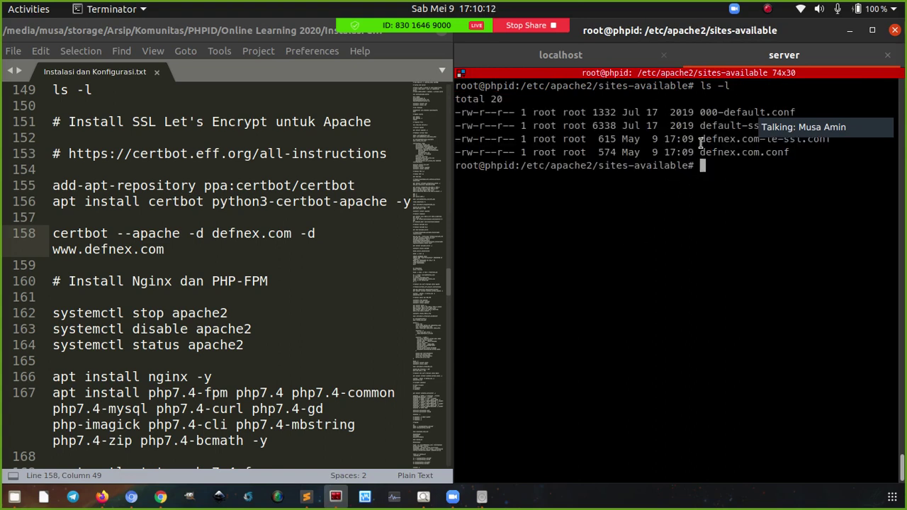
pyautogui.moveTo(700, 139); pyautogui.dragTo(808, 140)
# Review certbot's RewriteEngine HTTPS redirect rules in defnex.com.conf with nano, then close it
pyautogui.click(774, 201)
pyautogui.write('nano defn')
pyautogui.press('Tab')
pyautogui.write('.')
pyautogui.press('Tab')
pyautogui.press('Return')
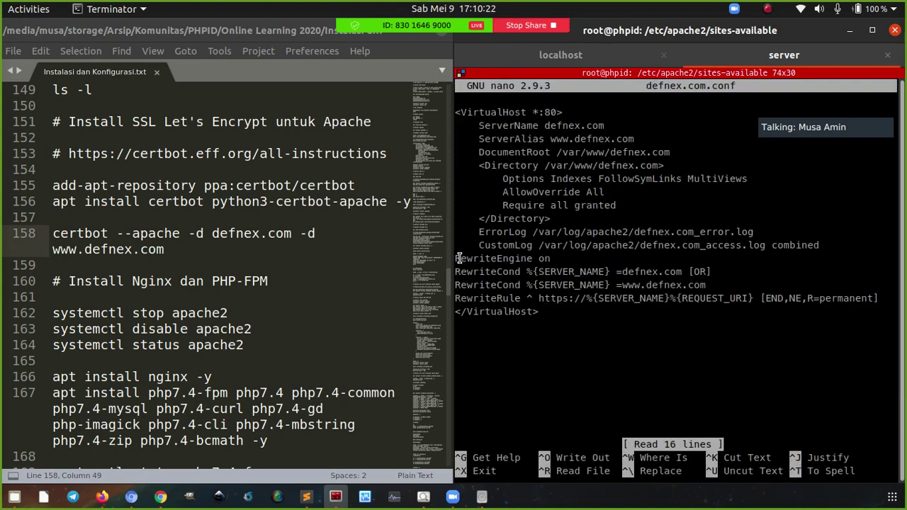
pyautogui.moveTo(457, 259); pyautogui.dragTo(515, 271)
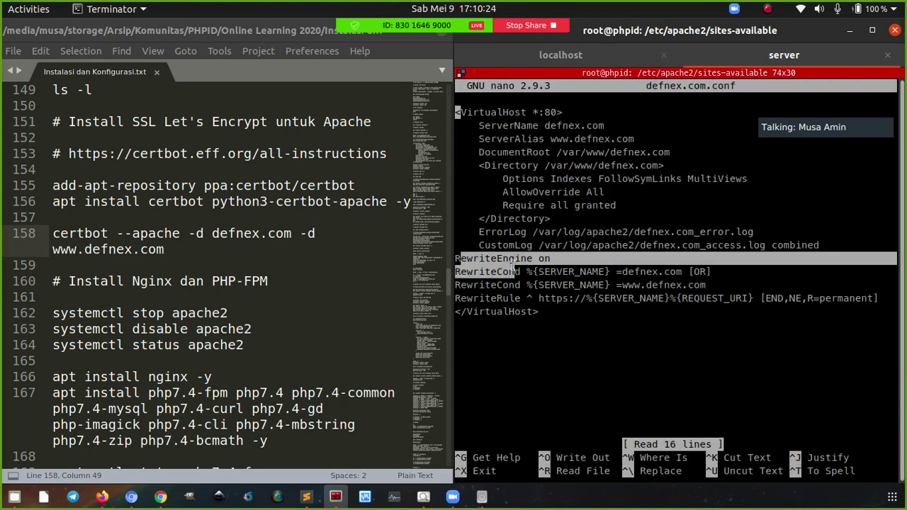
pyautogui.click(526, 270)
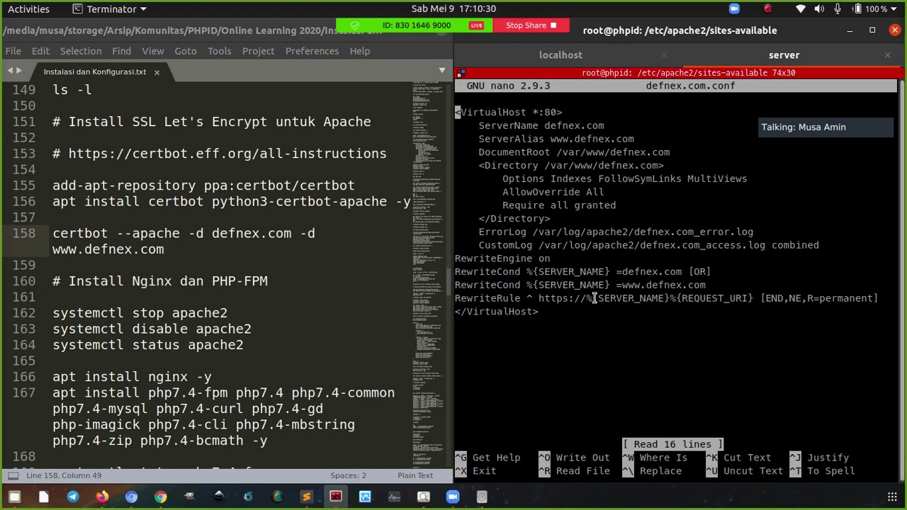
pyautogui.doubleClick(542, 299)
pyautogui.click(547, 318)
pyautogui.hotkey('ctrl', 'x')
# Review defnex.com-le-ssl.conf's :443 virtual host, logs and certificate paths in nano, then close it
pyautogui.write('nano defne')
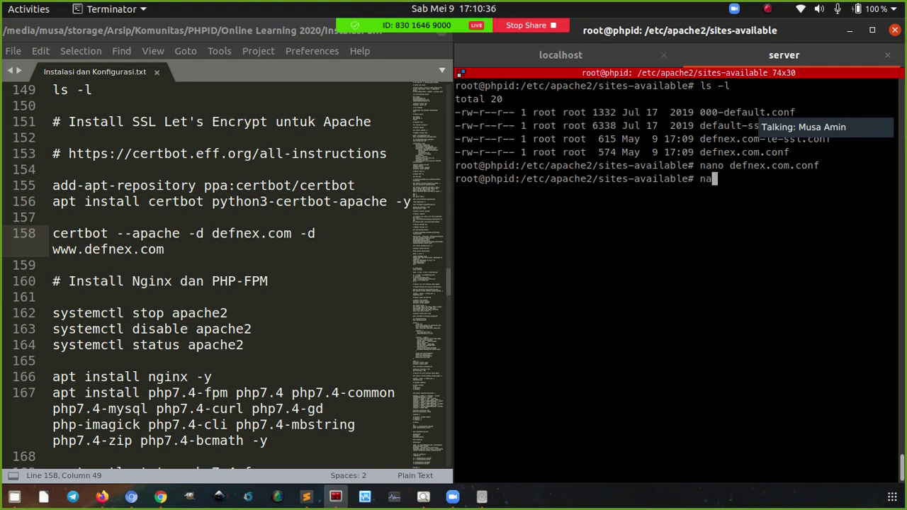
pyautogui.press('Tab')
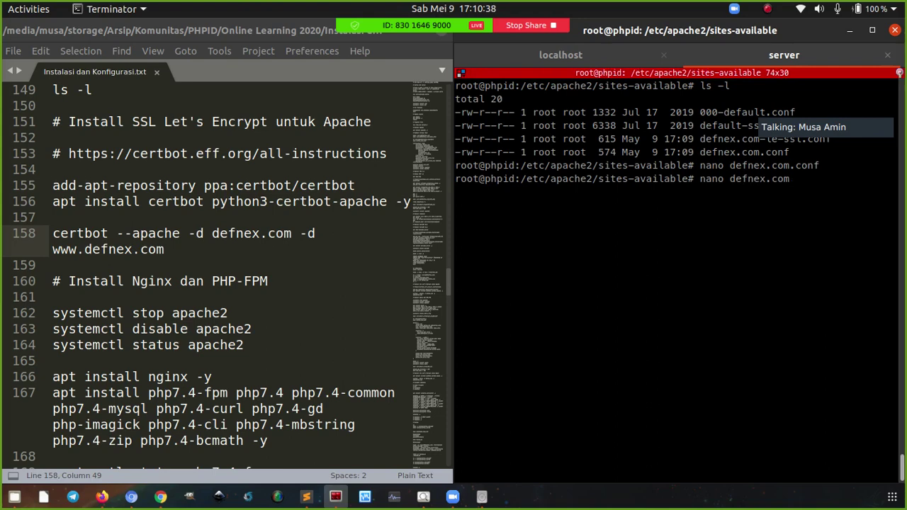
pyautogui.write('-le')
pyautogui.press('Tab')
pyautogui.press('Return')
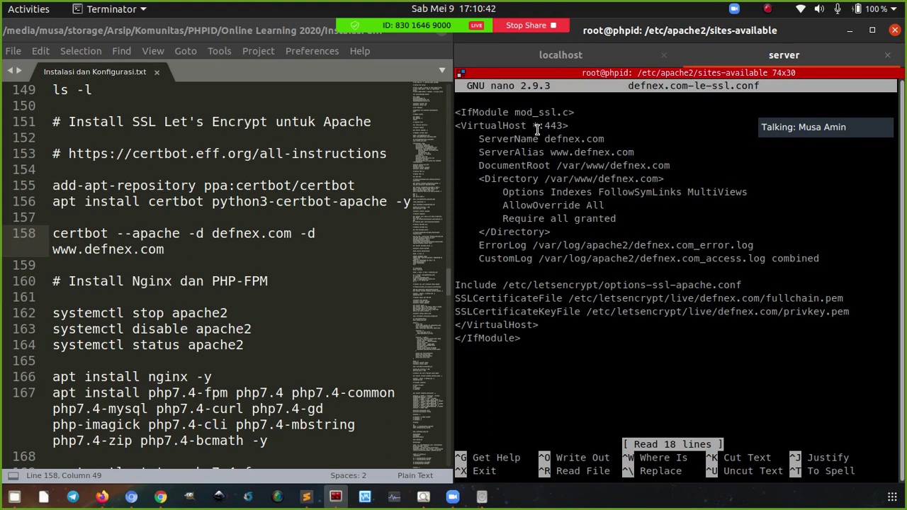
pyautogui.doubleClick(546, 125)
pyautogui.moveTo(824, 261); pyautogui.dragTo(467, 133)
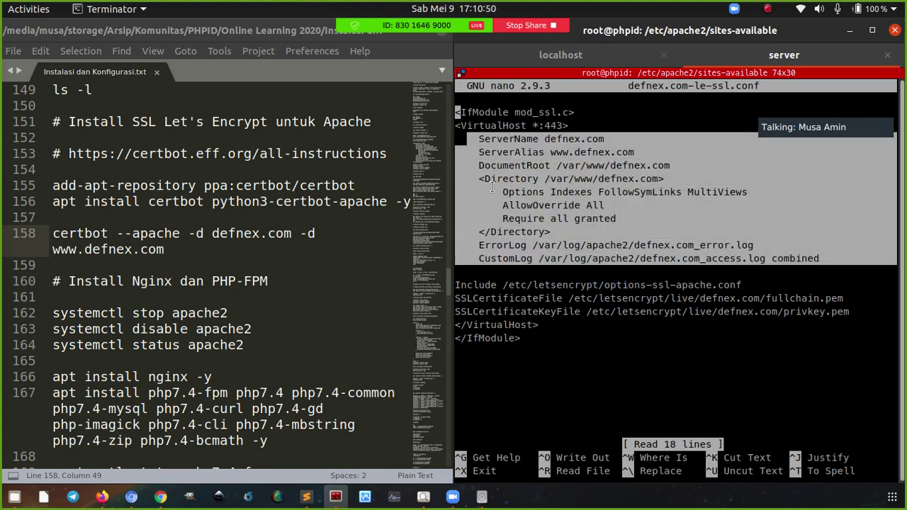
pyautogui.click(476, 285)
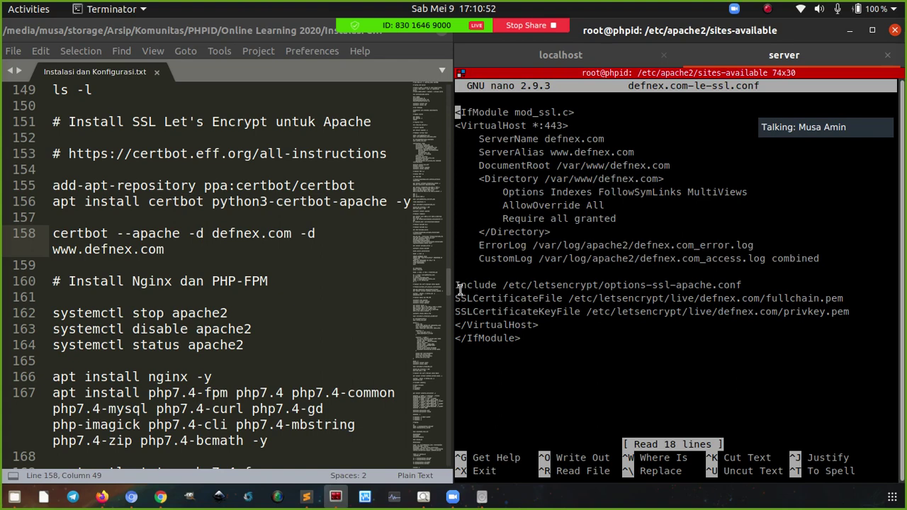
pyautogui.moveTo(458, 285); pyautogui.dragTo(480, 312)
pyautogui.doubleClick(506, 283)
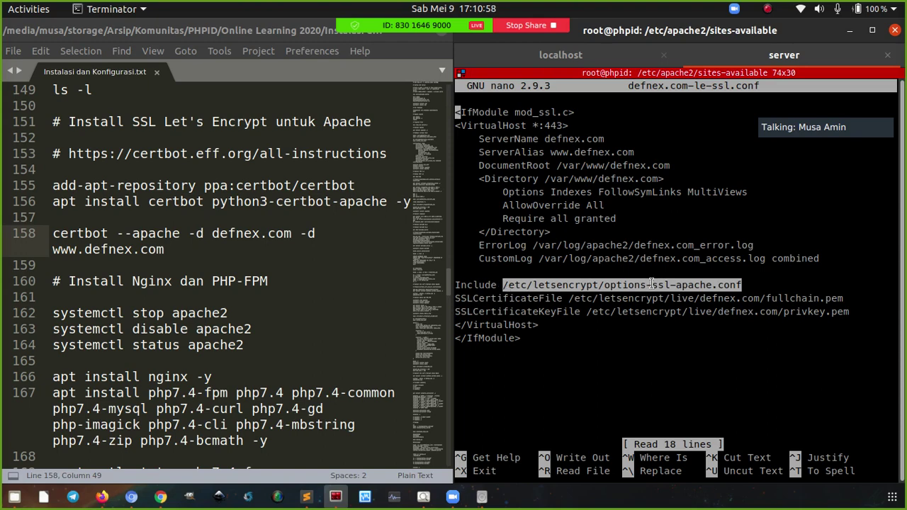
pyautogui.doubleClick(475, 299)
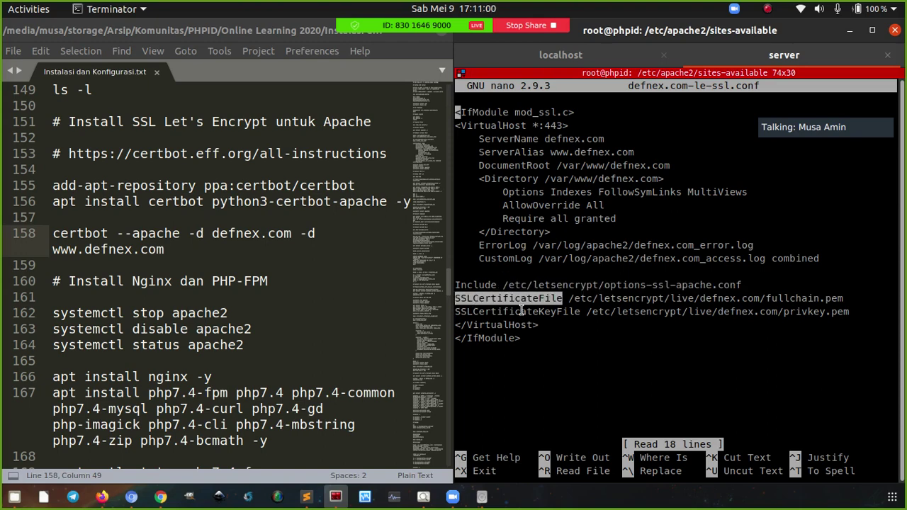
pyautogui.doubleClick(657, 298)
pyautogui.doubleClick(655, 310)
pyautogui.click(623, 323)
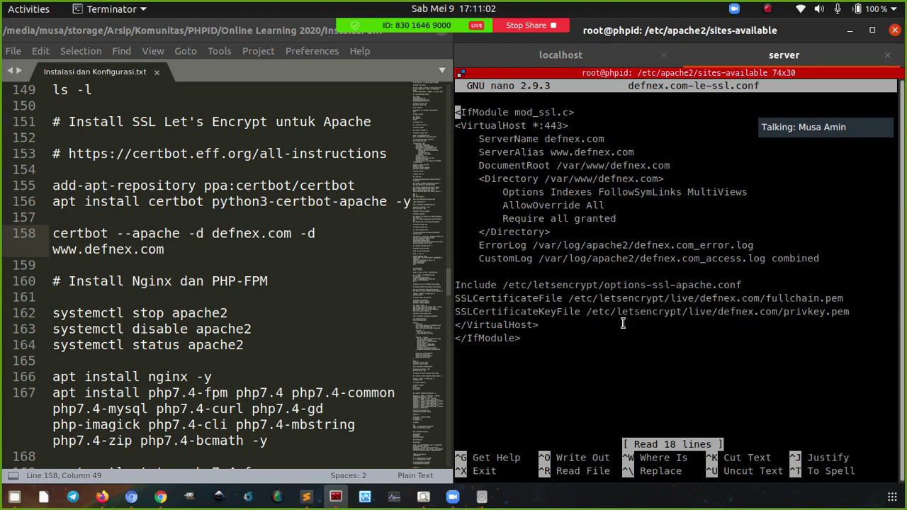
pyautogui.hotkey('ctrl', 'x')
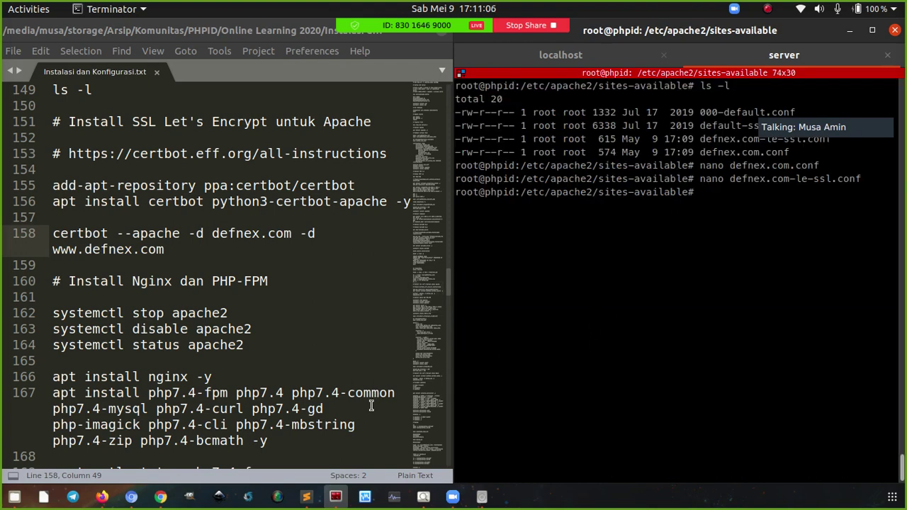
# Reload defnex.com in Chromium and confirm the padlock reports a secure, valid certificate
pyautogui.click(134, 498)
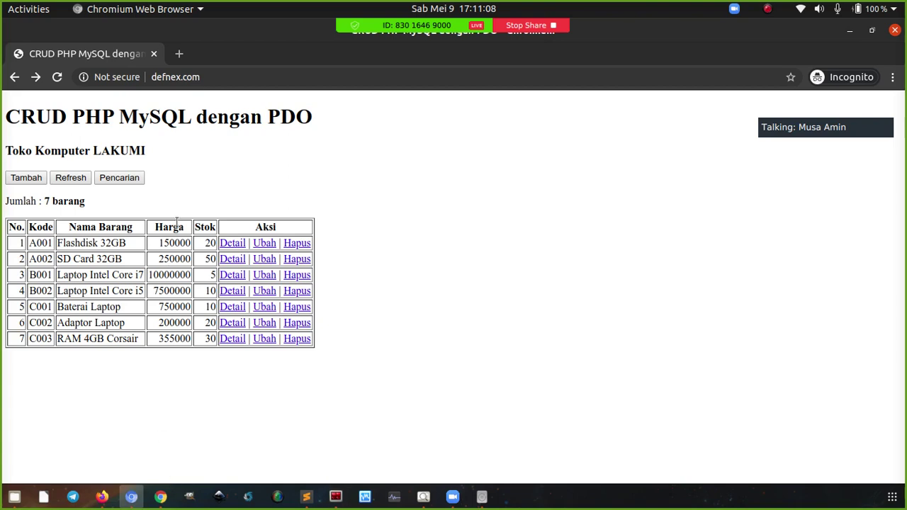
pyautogui.click(57, 79)
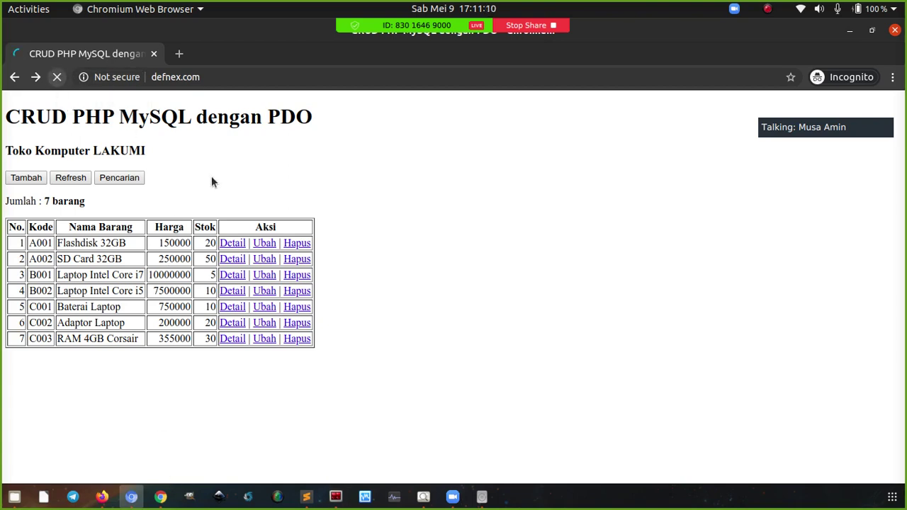
pyautogui.click(85, 80)
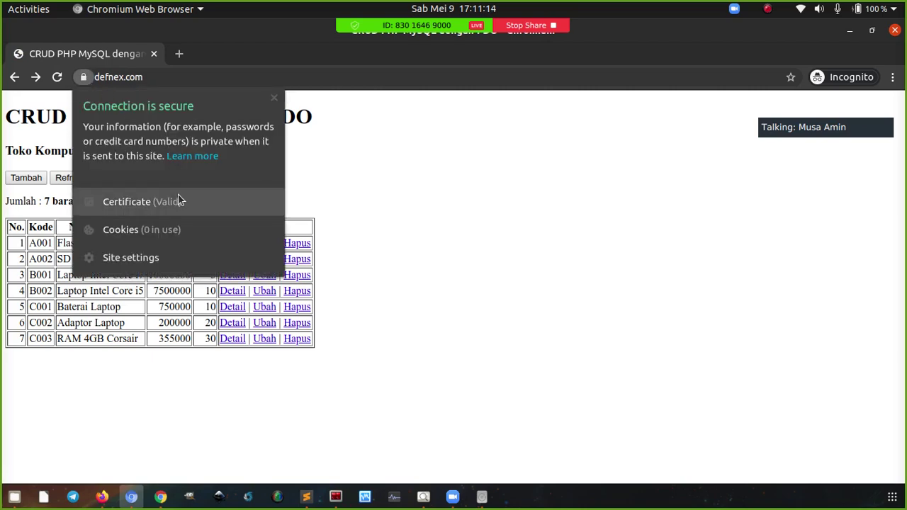
pyautogui.click(348, 202)
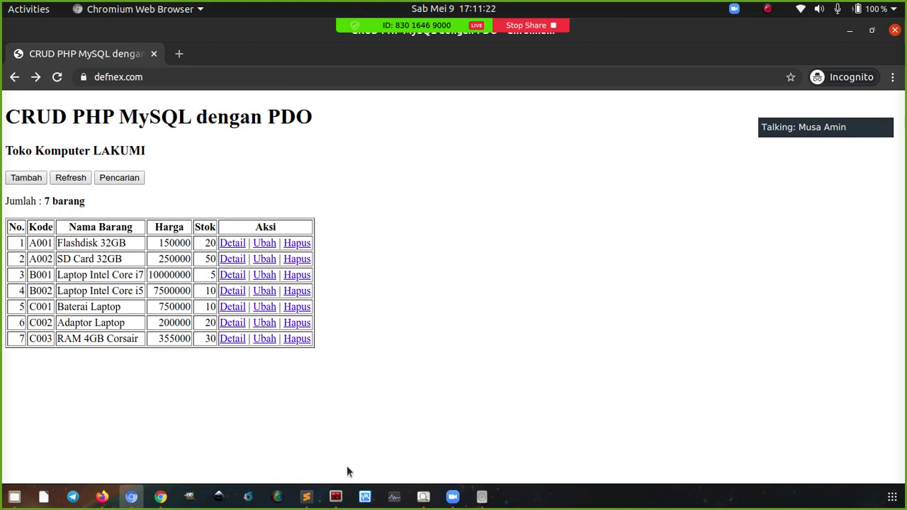
# Type an mkcert command in the server terminal, then partly erase it
pyautogui.click(336, 499)
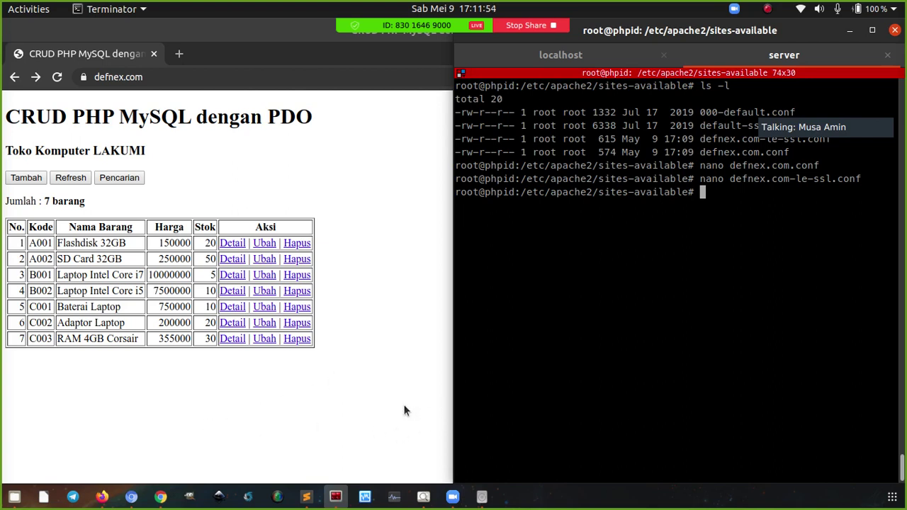
pyautogui.write('mkcert')
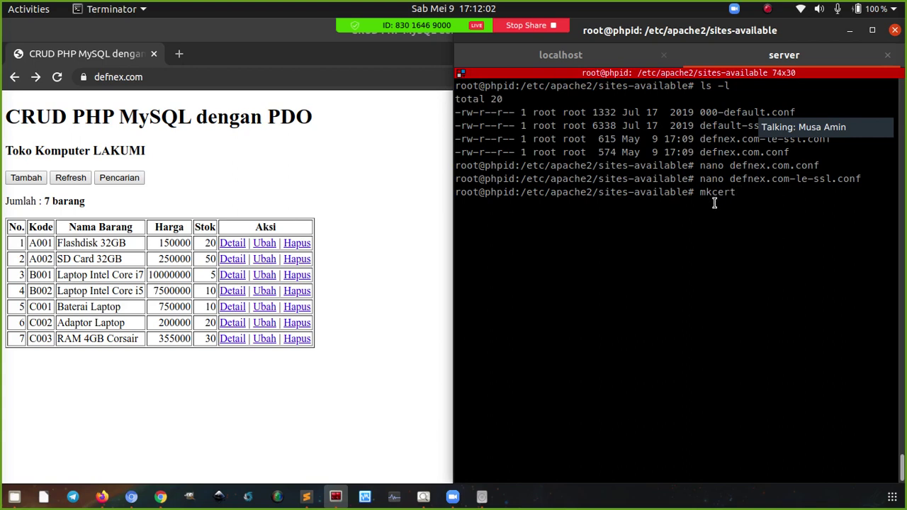
pyautogui.press('BackSpace')
pyautogui.press('BackSpace')
pyautogui.press('BackSpace')
pyautogui.press('BackSpace')
pyautogui.press('BackSpace')
pyautogui.press('BackSpace')
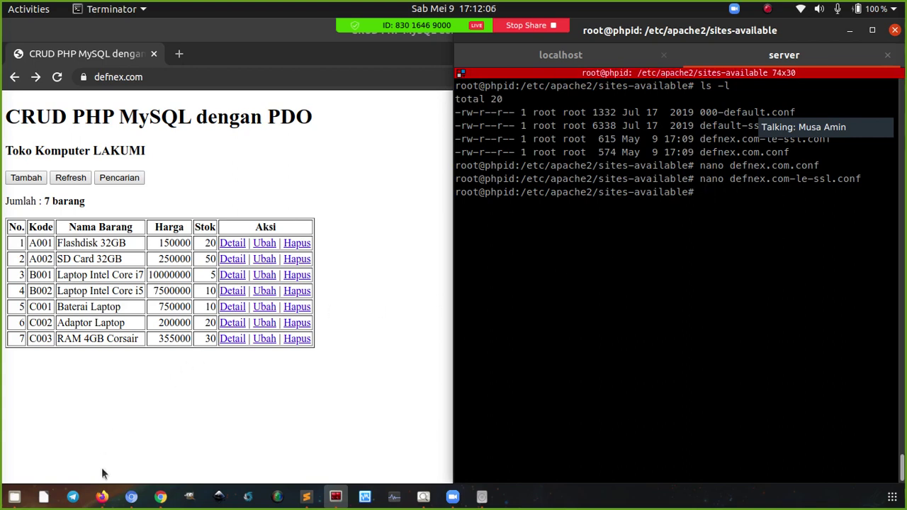
pyautogui.click(307, 495)
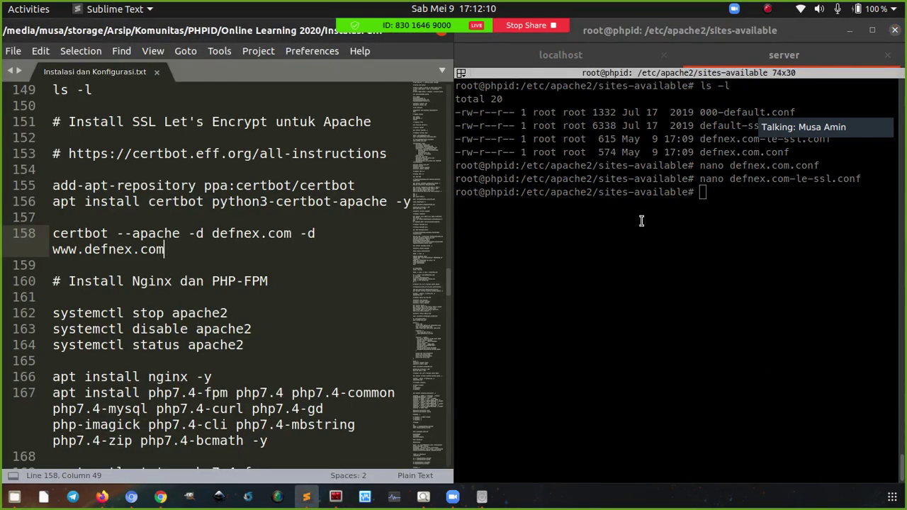
# Scroll the notes to the Install Nginx dan PHP-FPM section, then cd home and clear the terminal
pyautogui.click(704, 198)
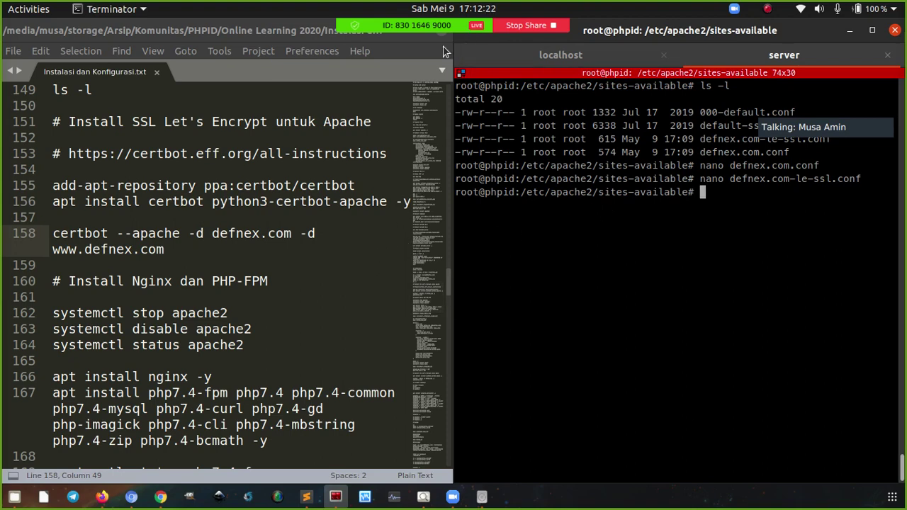
pyautogui.scroll(-4, 280, 245)
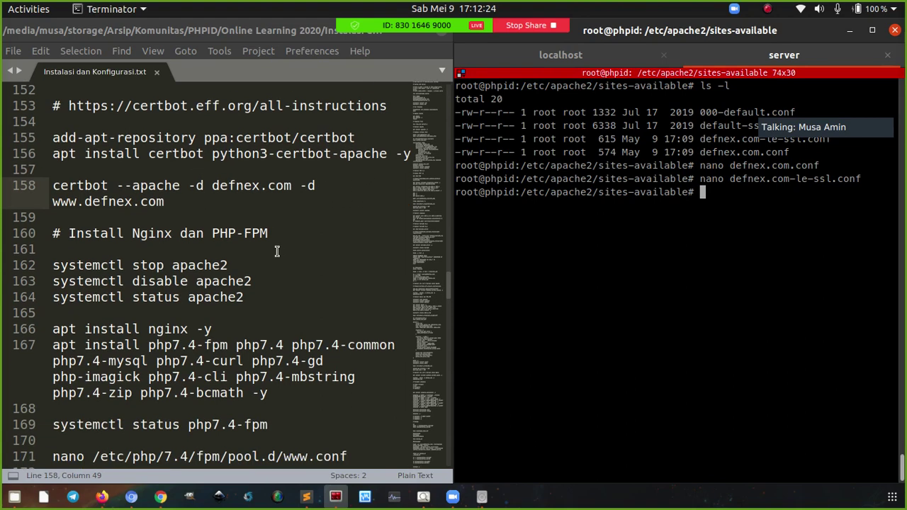
pyautogui.scroll(-1, 275, 245)
pyautogui.scroll(1, 280, 227)
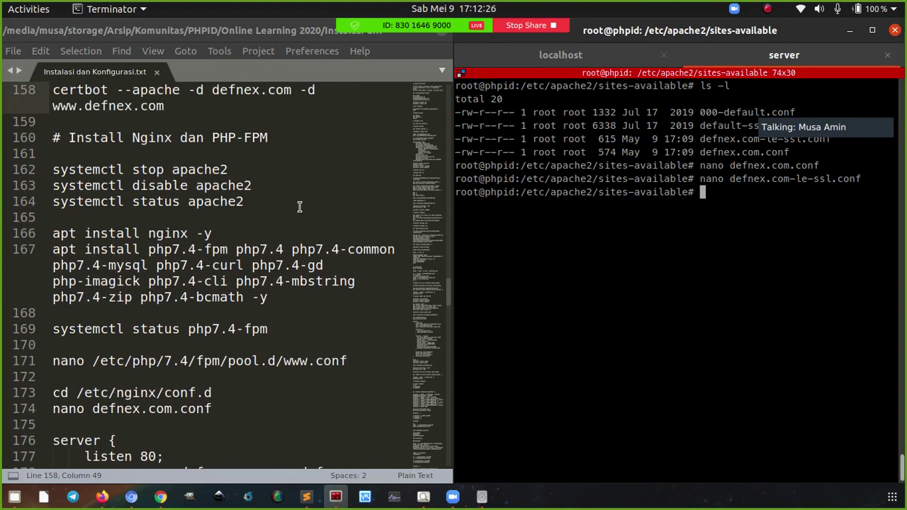
pyautogui.write('cd')
pyautogui.press('Return')
pyautogui.hotkey('ctrl', 'l')
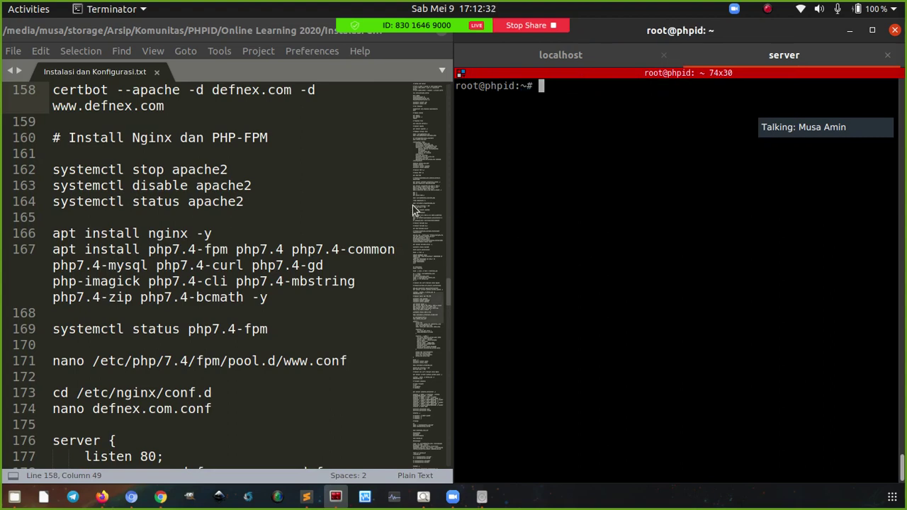
# Copy the apache2 stop, disable and status commands from the notes
pyautogui.moveTo(247, 201); pyautogui.dragTo(26, 170)
pyautogui.hotkey('ctrl', 'c')
pyautogui.click(150, 170)
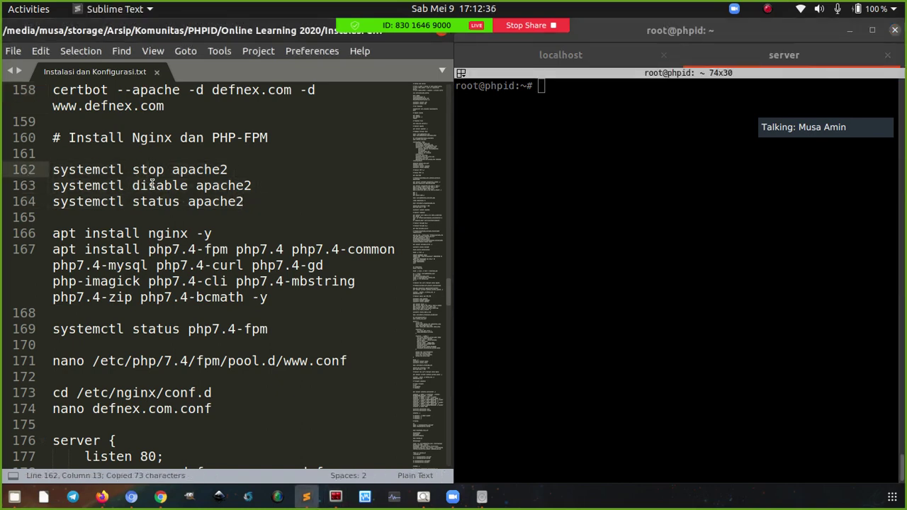
pyautogui.doubleClick(151, 186)
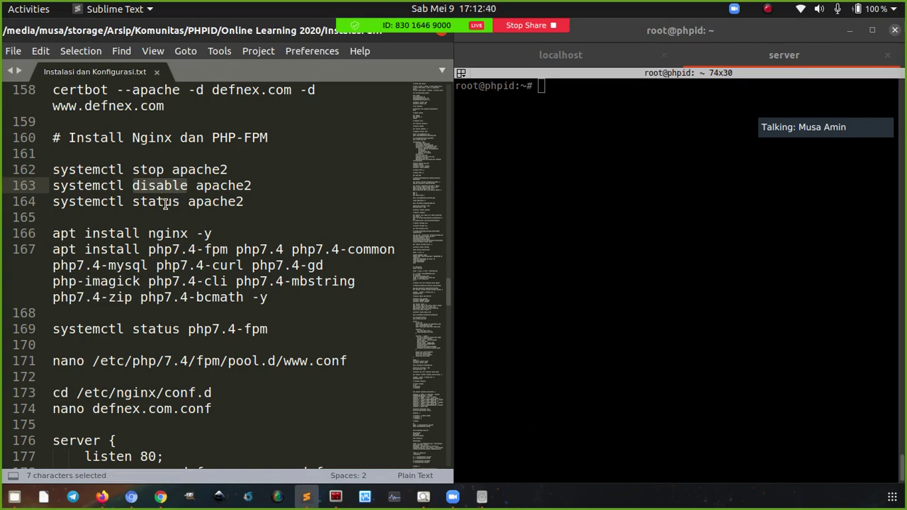
pyautogui.click(435, 202)
pyautogui.click(431, 237)
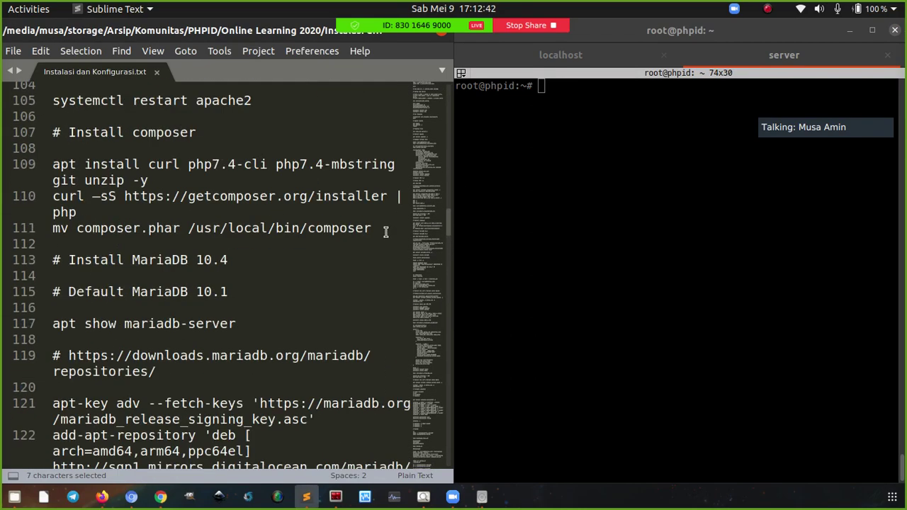
pyautogui.moveTo(430, 237); pyautogui.dragTo(431, 256)
pyautogui.scroll(-1, 433, 303)
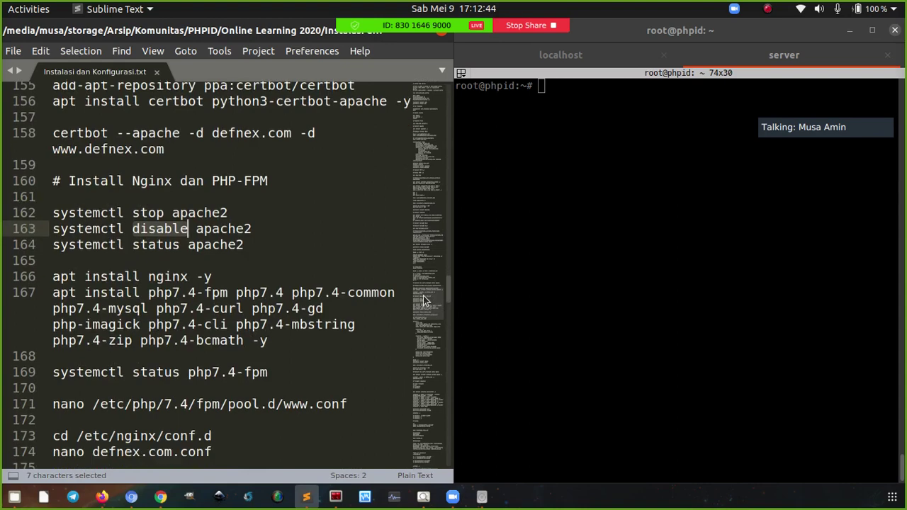
# Run them in the server shell, confirm Apache is disabled and inactive, and clear the screen
pyautogui.click(551, 211)
pyautogui.rightClick(551, 197)
pyautogui.click(555, 203)
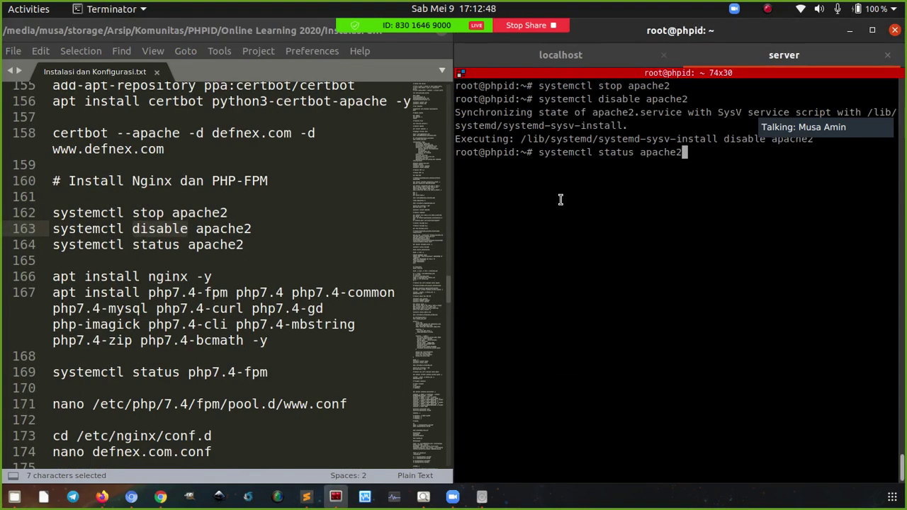
pyautogui.press('Return')
pyautogui.press('q')
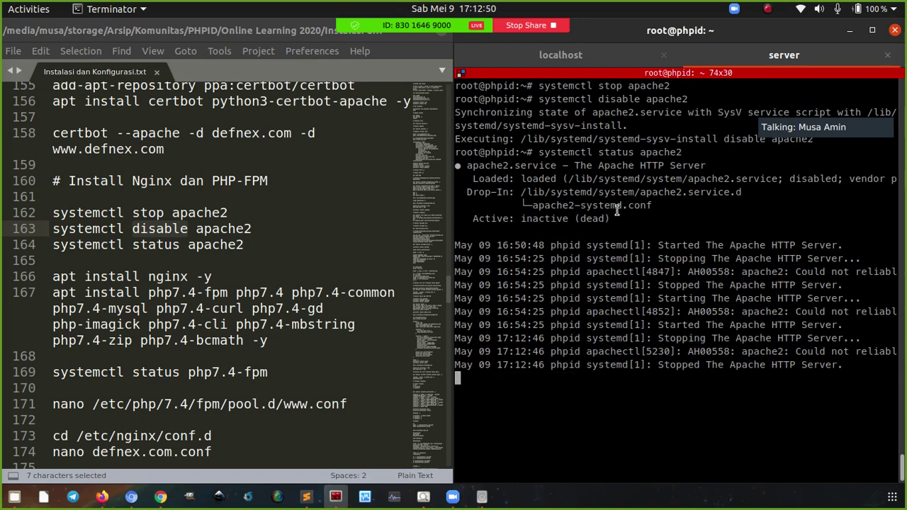
pyautogui.doubleClick(529, 179)
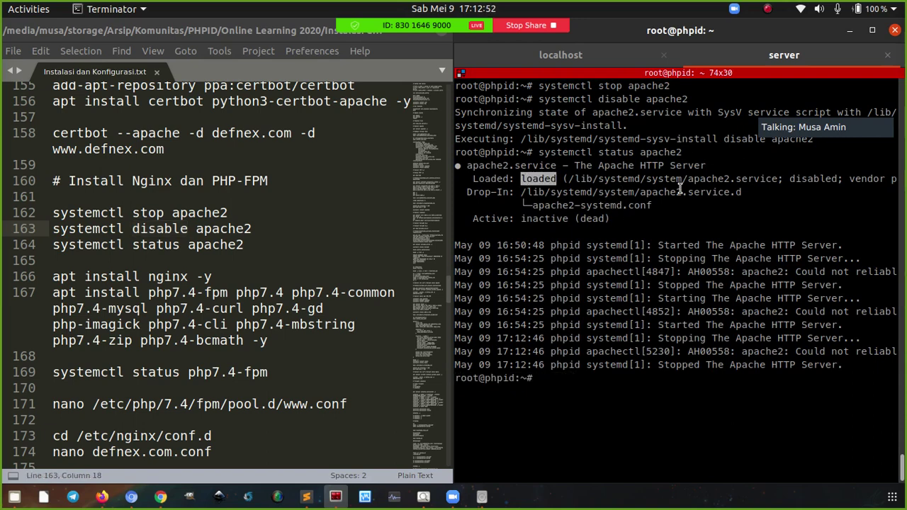
pyautogui.doubleClick(803, 179)
pyautogui.click(717, 228)
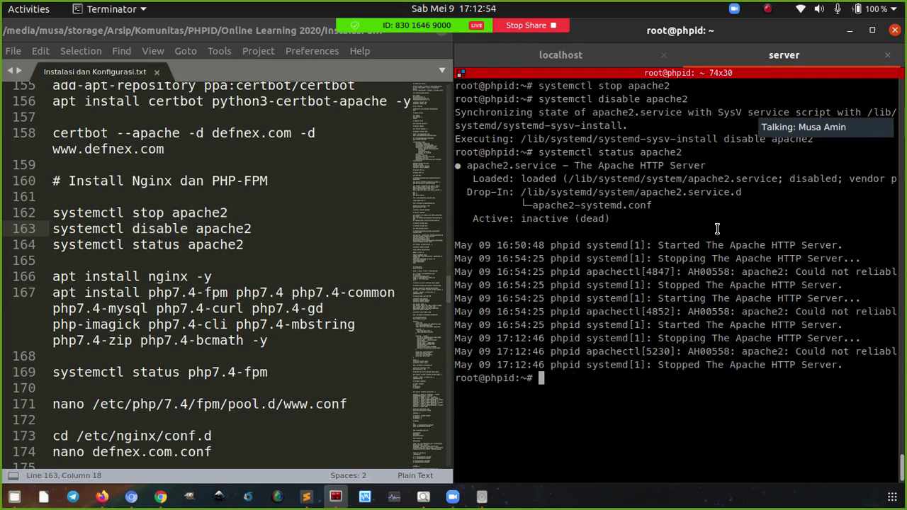
pyautogui.hotkey('ctrl', 'l')
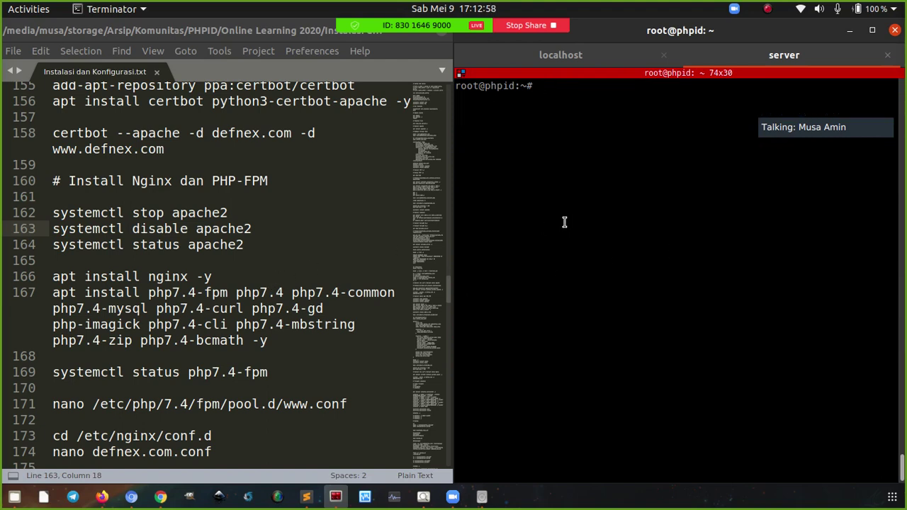
# Check nginx status with systemctl, then start the nginx service
pyautogui.write('systemctl status nginx')
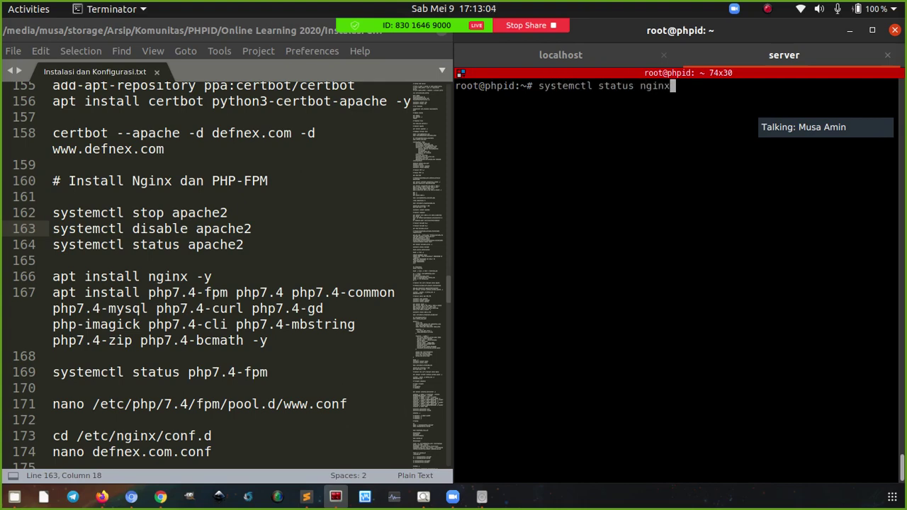
pyautogui.press('Return')
pyautogui.press('q')
pyautogui.press('Up')
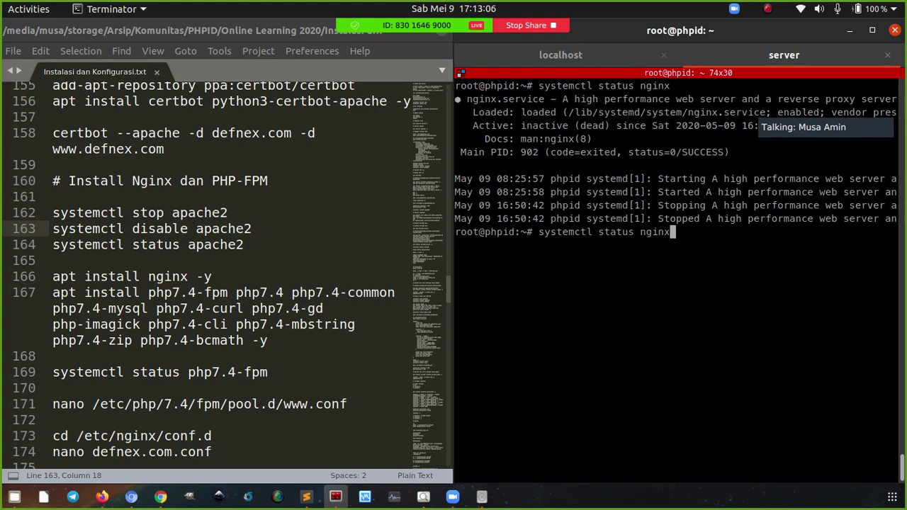
pyautogui.press('Left')
pyautogui.press('Left')
pyautogui.press('Left')
pyautogui.press('Left')
pyautogui.press('BackSpace')
pyautogui.press('BackSpace')
pyautogui.press('BackSpace')
pyautogui.press('BackSpace')
pyautogui.press('BackSpace')
pyautogui.press('BackSpace')
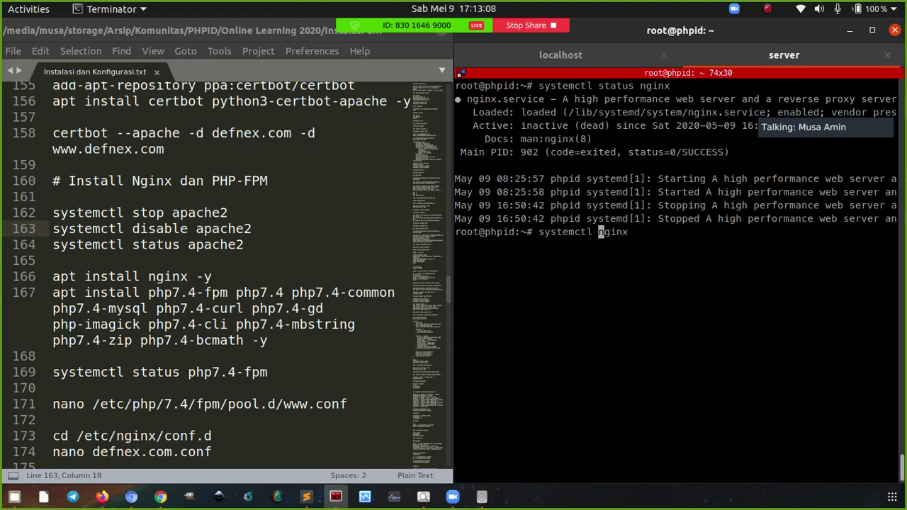
pyautogui.write('tart')
pyautogui.press('Return')
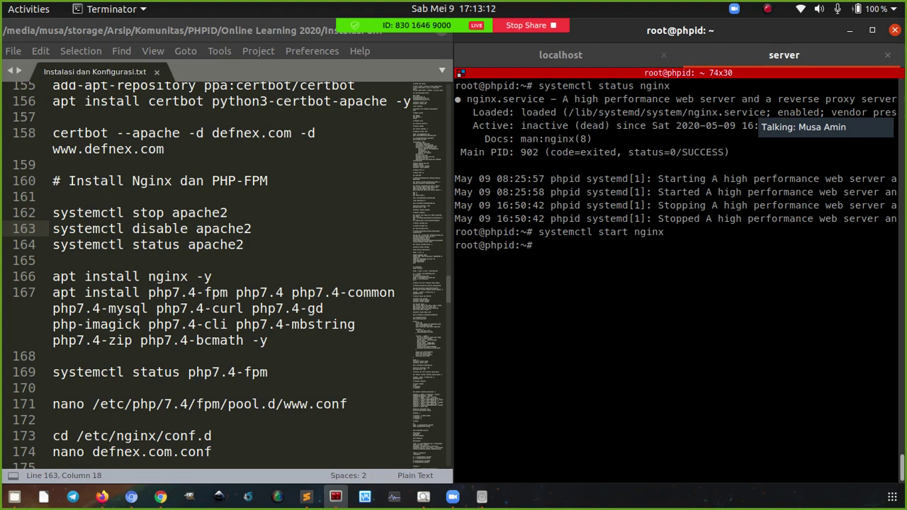
# Recheck nginx status to confirm it is active (running), then clear the screen
pyautogui.press('Up')
pyautogui.press('Left')
pyautogui.press('Left')
pyautogui.press('Left')
pyautogui.press('Left')
pyautogui.press('Left')
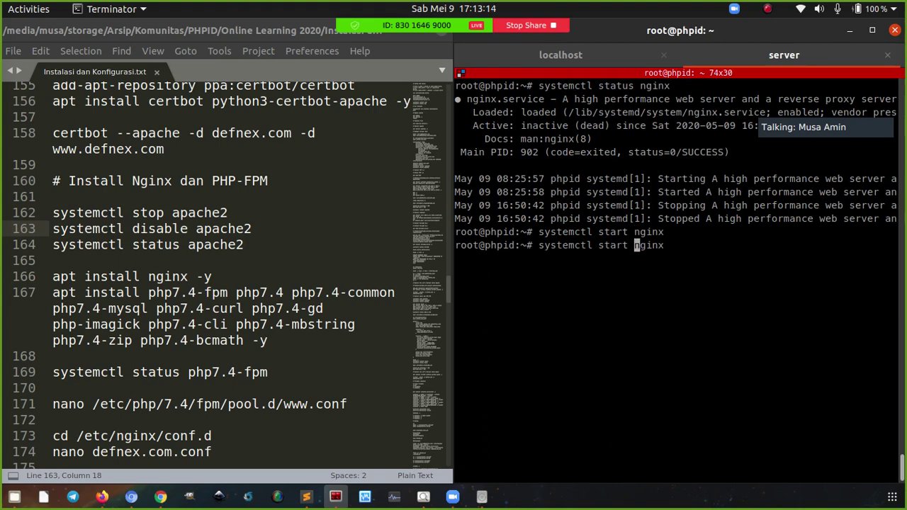
pyautogui.press('BackSpace')
pyautogui.press('BackSpace')
pyautogui.press('BackSpace')
pyautogui.press('BackSpace')
pyautogui.press('BackSpace')
pyautogui.write('tatus')
pyautogui.press('Return')
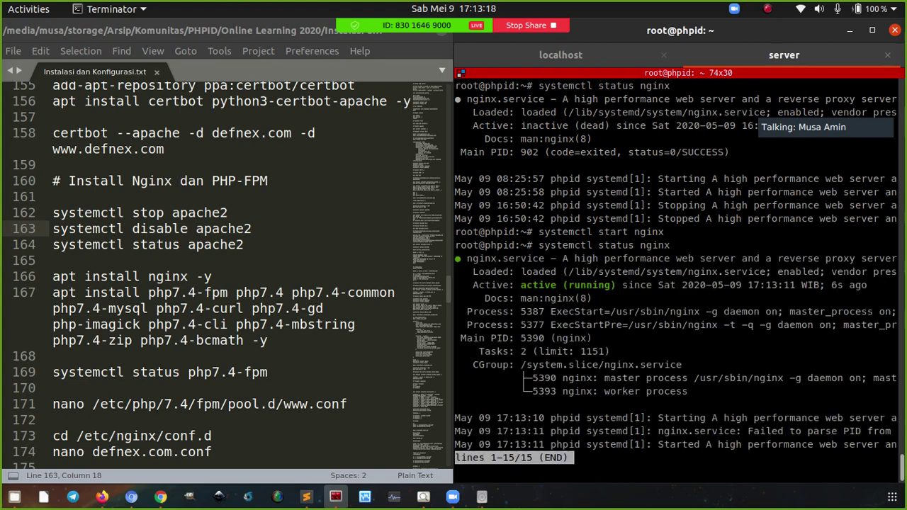
pyautogui.press('q')
pyautogui.hotkey('ctrl', 'l')
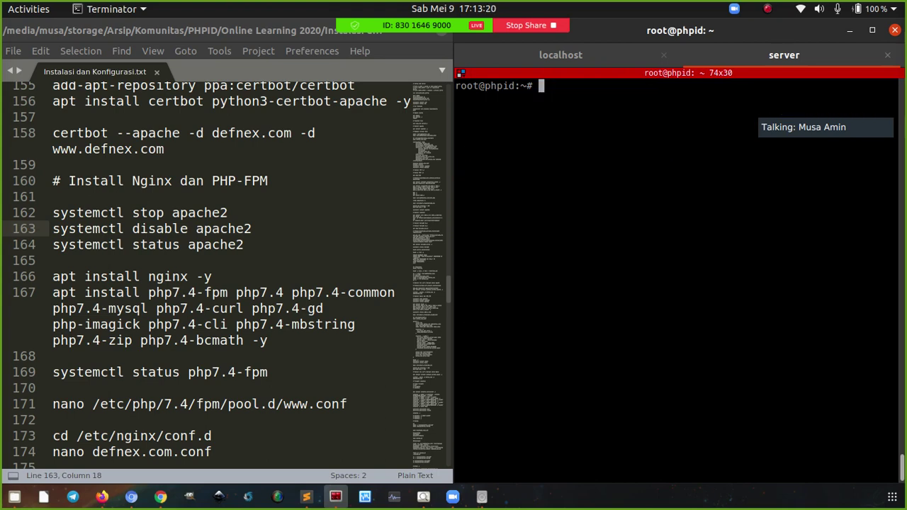
# List listening ports with netstat -tulpn, showing nginx on port 80, then clear the screen
pyautogui.write('netstat -tulpn')
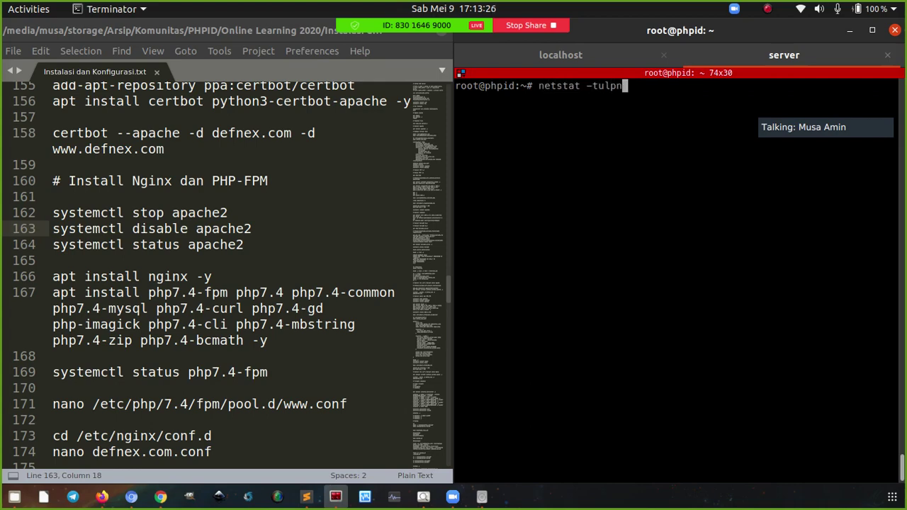
pyautogui.press('Return')
pyautogui.hotkey('ctrl', '-')
pyautogui.hotkey('ctrl', '-')
pyautogui.hotkey('ctrl', '-')
pyautogui.hotkey('ctrl', '-')
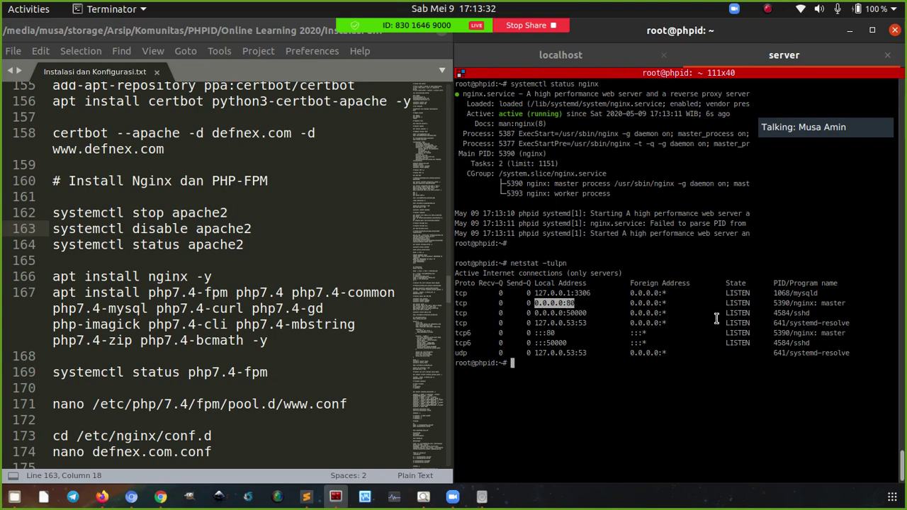
pyautogui.doubleClick(794, 303)
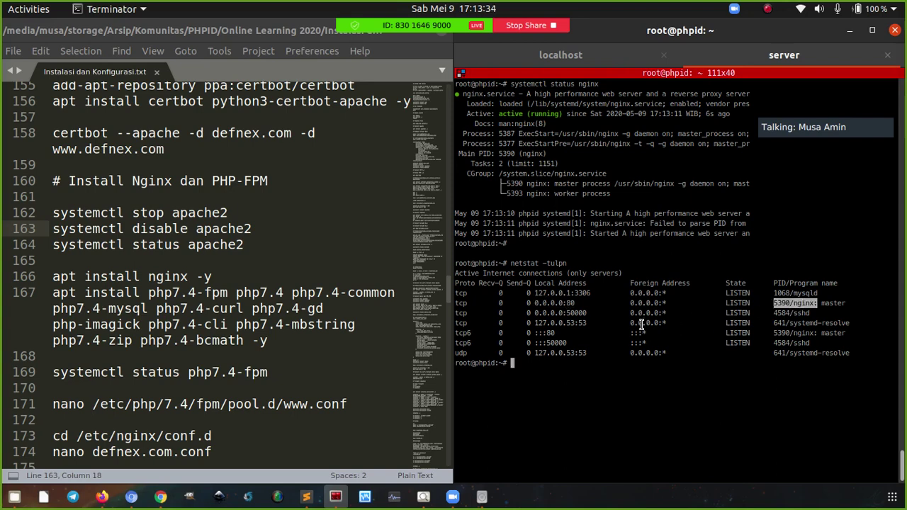
pyautogui.hotkey('ctrl', '+')
pyautogui.hotkey('ctrl', 'l')
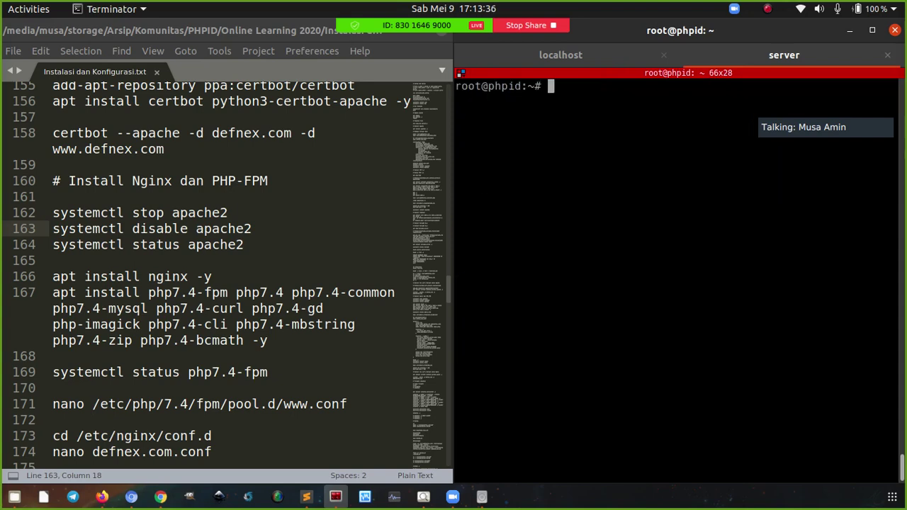
# Copy the 'systemctl status php7.4-fpm' command from the notes
pyautogui.click(229, 277)
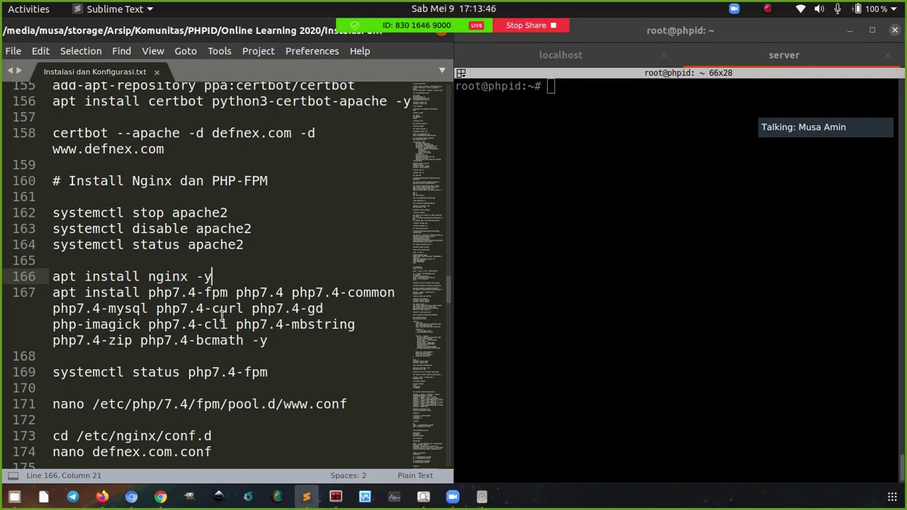
pyautogui.moveTo(228, 294); pyautogui.dragTo(148, 294)
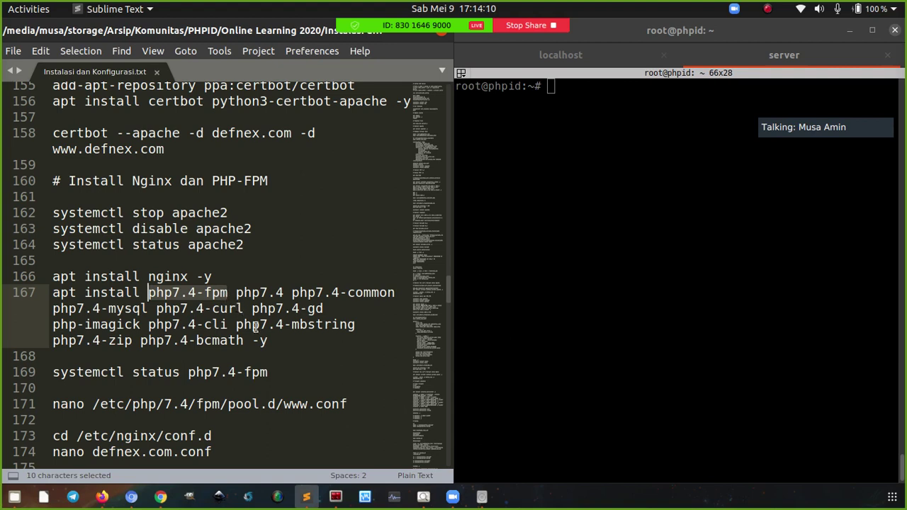
pyautogui.click(271, 341)
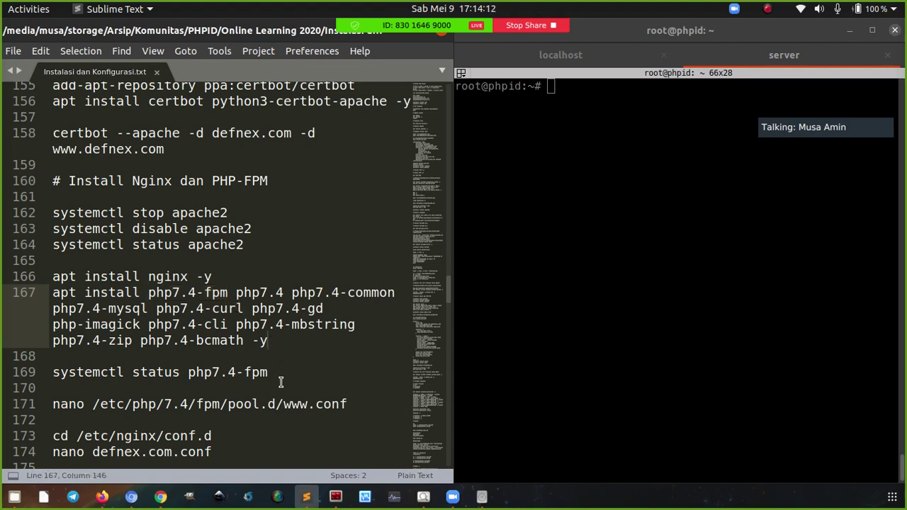
pyautogui.click(156, 292)
pyautogui.doubleClick(156, 292)
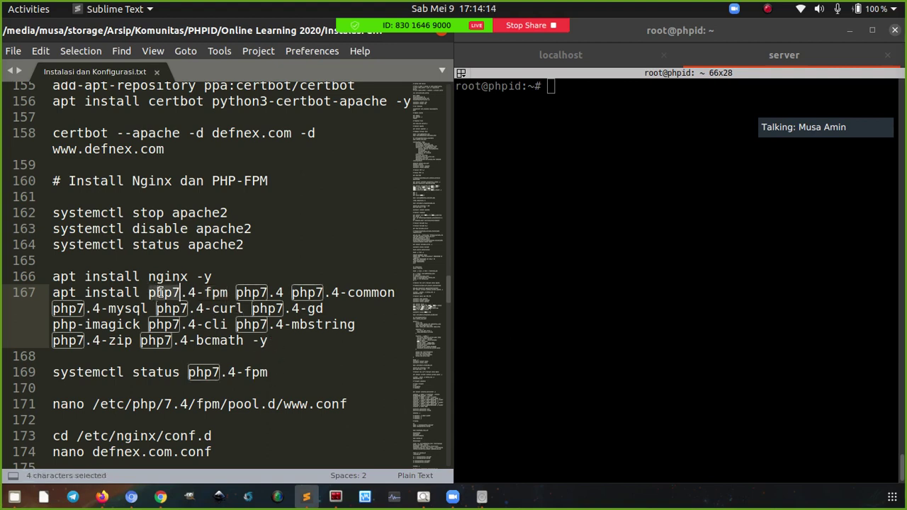
pyautogui.click(269, 373)
pyautogui.hotkey('ctrl', 'c')
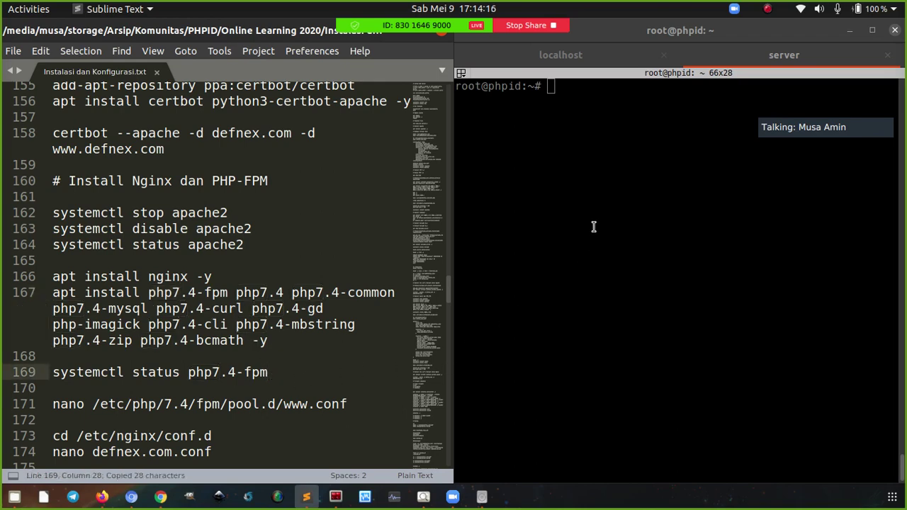
pyautogui.rightClick(576, 183)
pyautogui.click(589, 209)
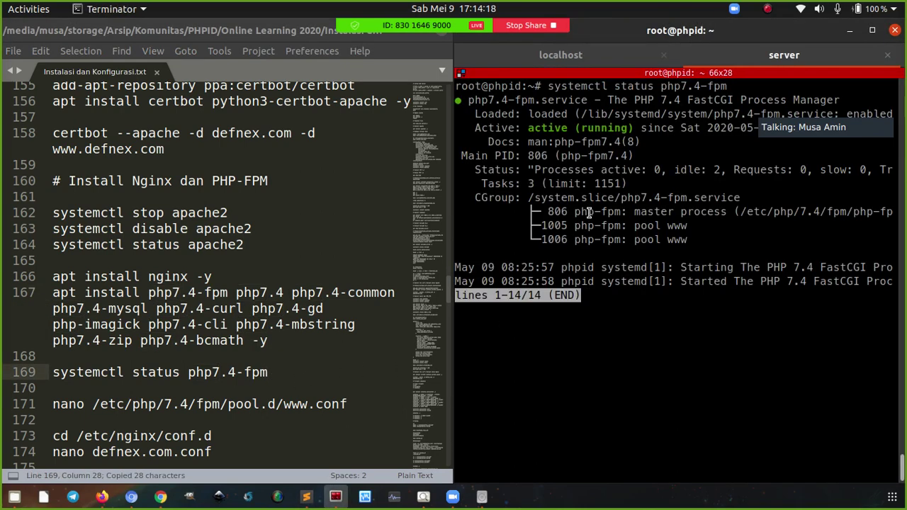
pyautogui.press('q')
pyautogui.doubleClick(551, 129)
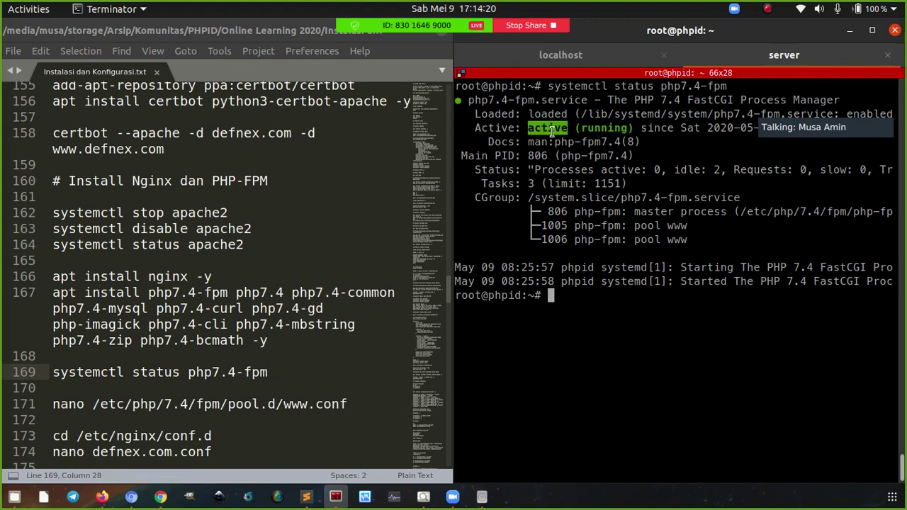
pyautogui.doubleClick(588, 130)
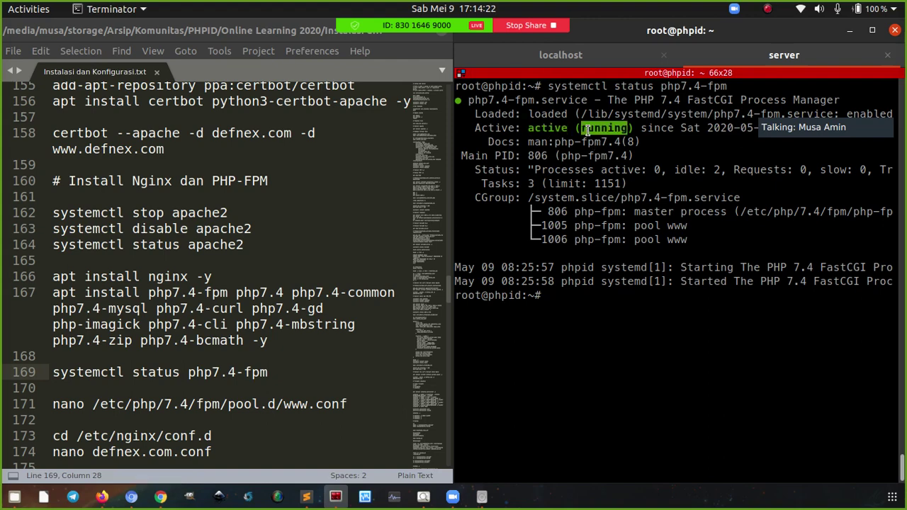
pyautogui.doubleClick(581, 142)
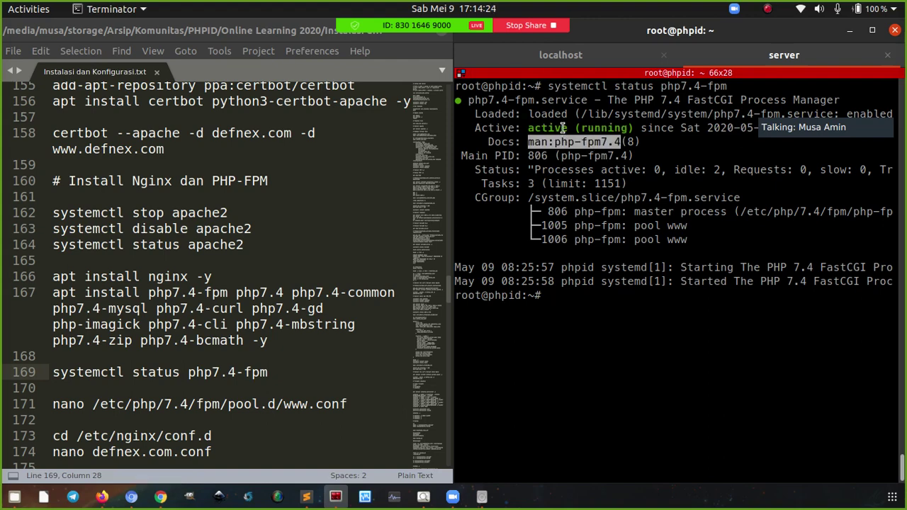
pyautogui.click(586, 211)
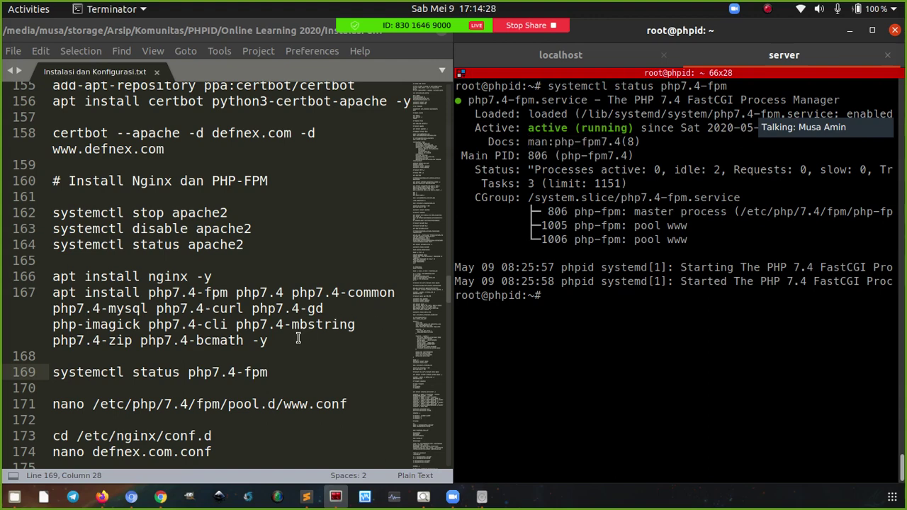
pyautogui.scroll(-2, 299, 341)
pyautogui.scroll(2, 299, 340)
pyautogui.moveTo(352, 404); pyautogui.dragTo(47, 406)
pyautogui.hotkey('ctrl', 'c')
pyautogui.click(645, 235)
pyautogui.rightClick(646, 235)
pyautogui.click(653, 250)
pyautogui.press('Return')
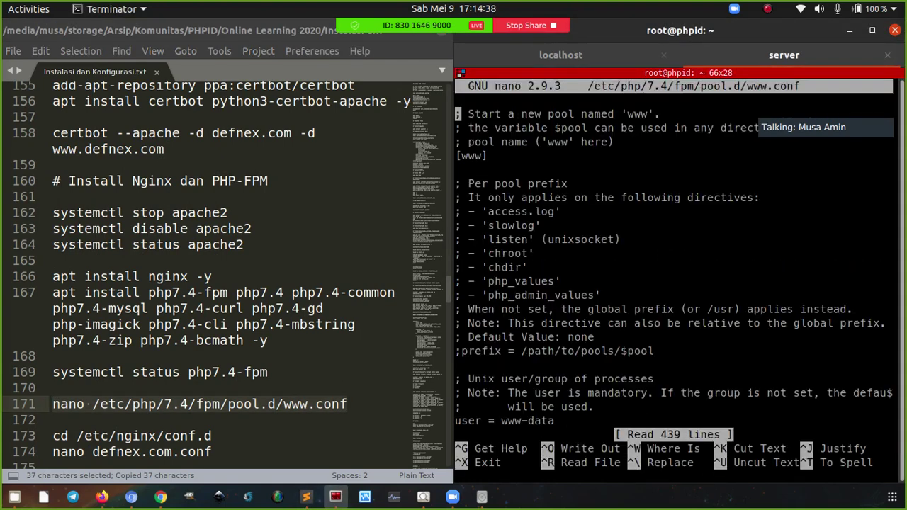
pyautogui.press('pagedown')
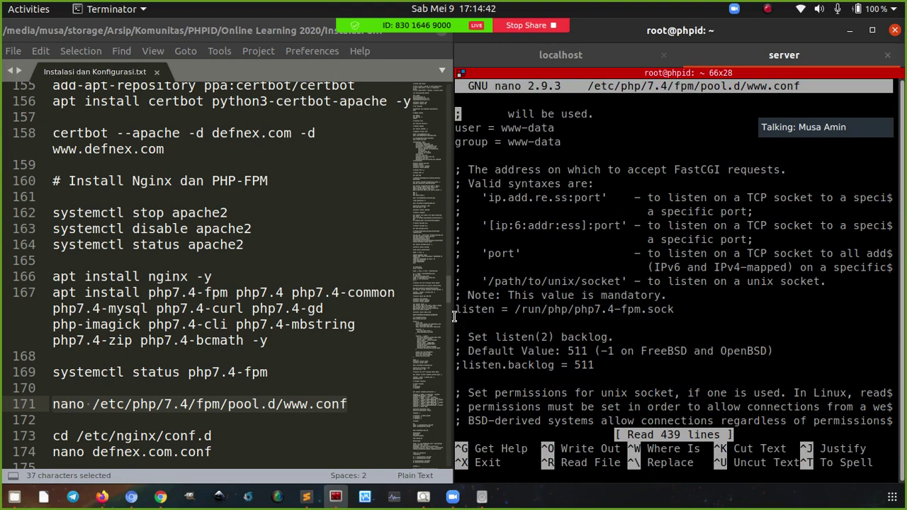
# Review the listen socket /run/php/php7.4-fpm.sock, exit nano and clear the screen
pyautogui.moveTo(455, 310); pyautogui.dragTo(542, 314)
pyautogui.click(567, 310)
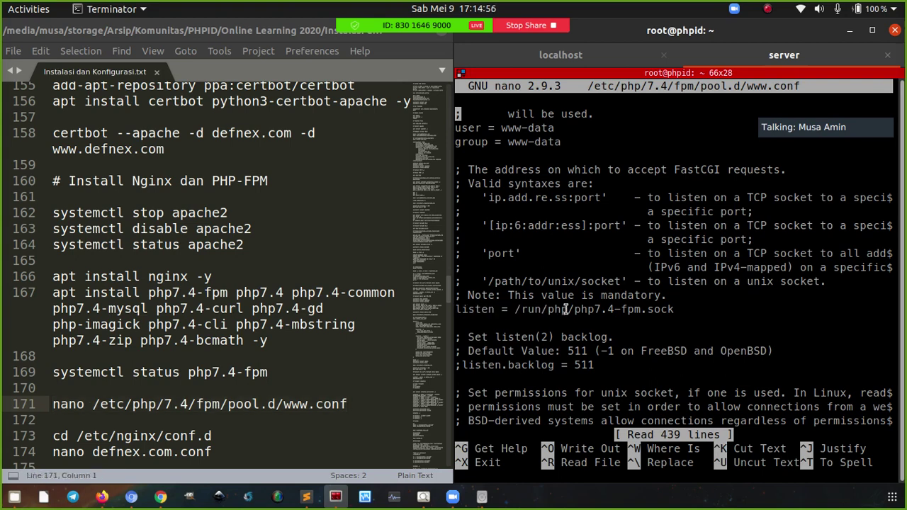
pyautogui.moveTo(583, 311); pyautogui.dragTo(616, 309)
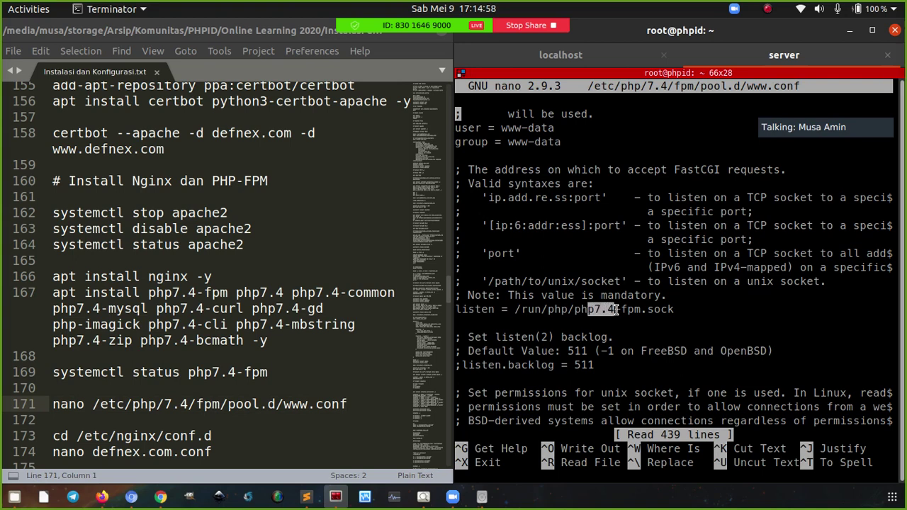
pyautogui.click(605, 310)
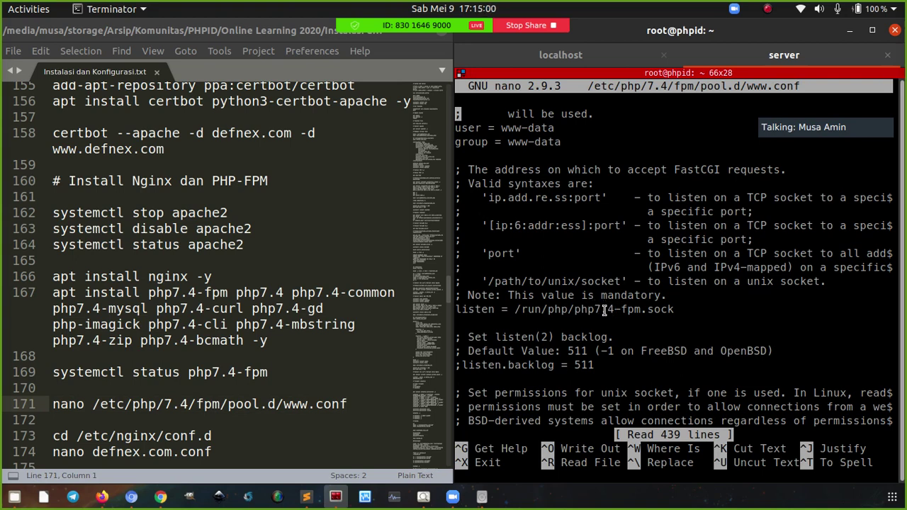
pyautogui.moveTo(516, 310); pyautogui.dragTo(674, 310)
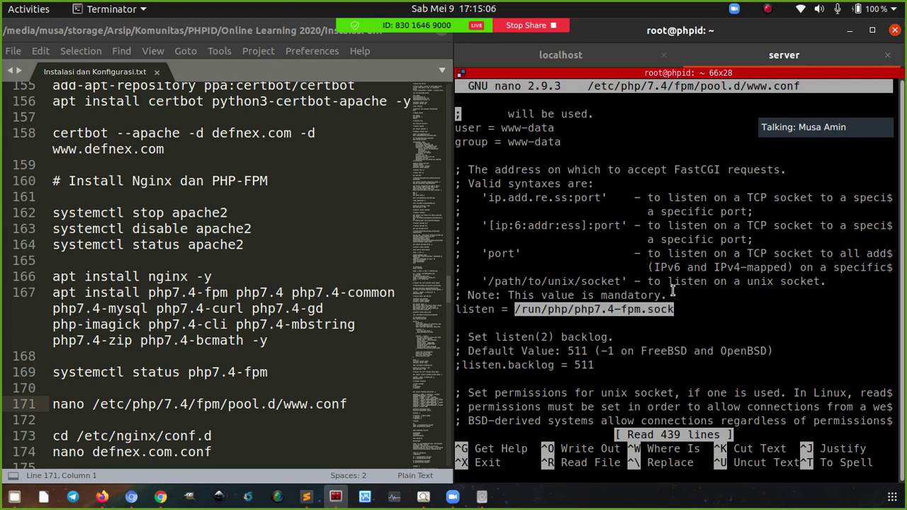
pyautogui.hotkey('ctrl', 'x')
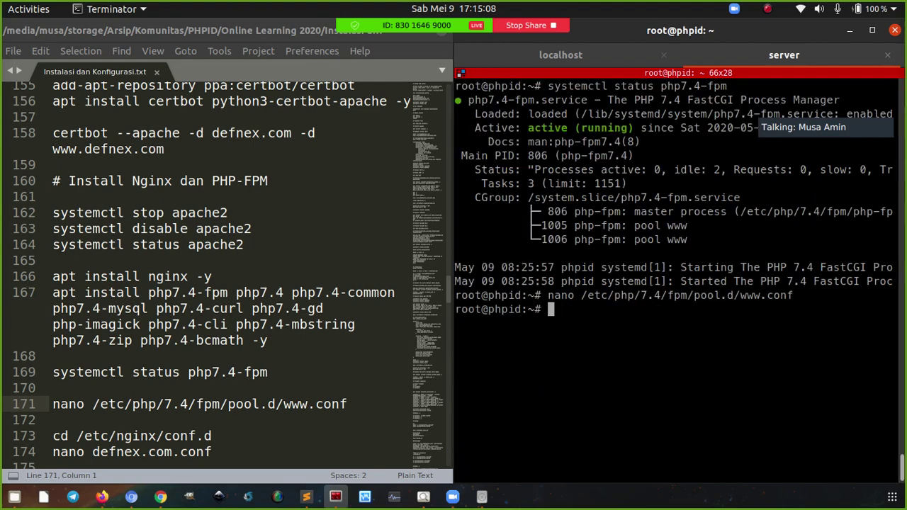
pyautogui.hotkey('ctrl', 'l')
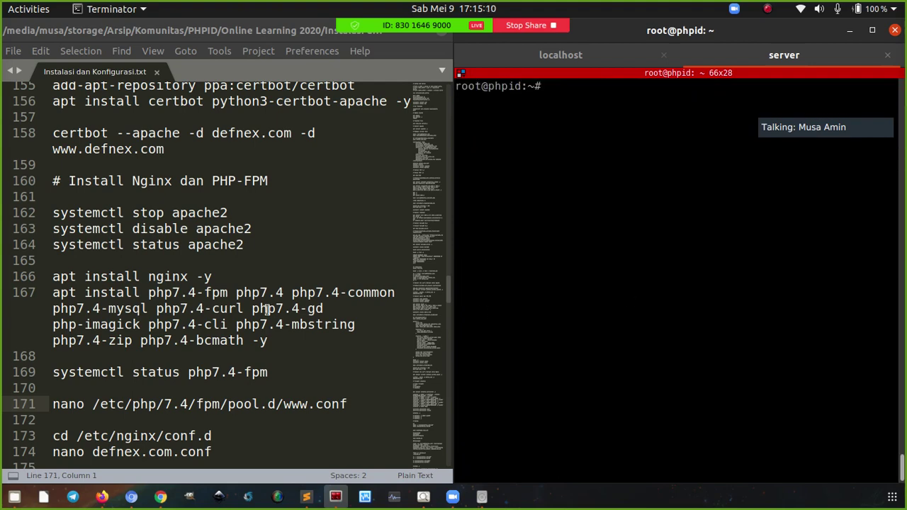
pyautogui.scroll(-4, 271, 312)
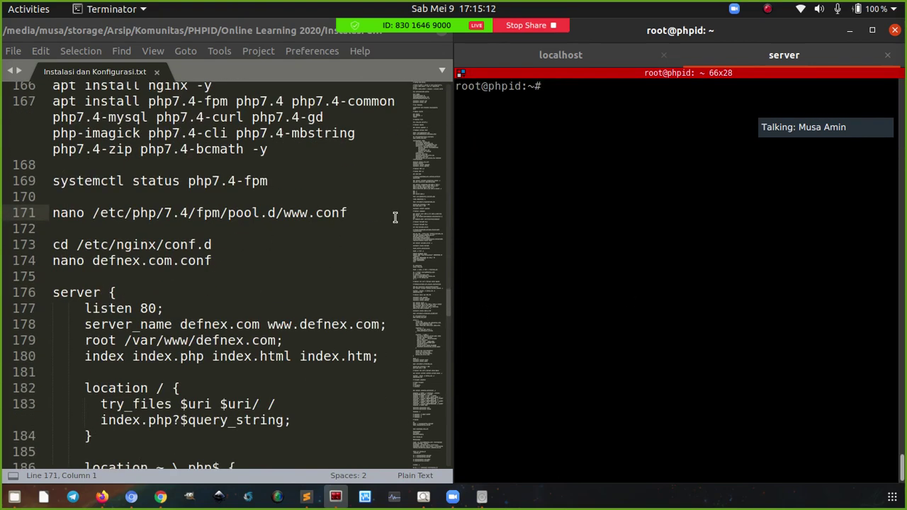
# Change to /etc/nginx/ and list its contents, noting sites-available and sites-enabled
pyautogui.write('cd /etc/nginx/')
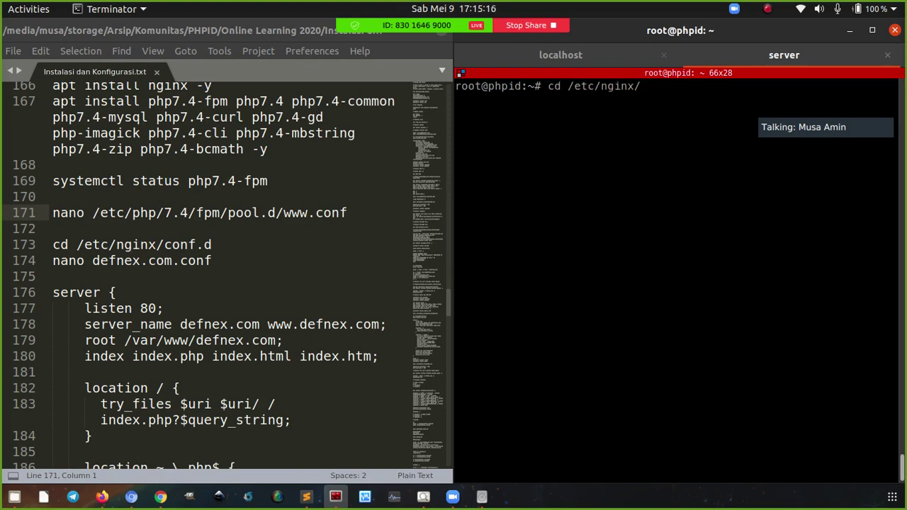
pyautogui.press('Return')
pyautogui.write('ls -l')
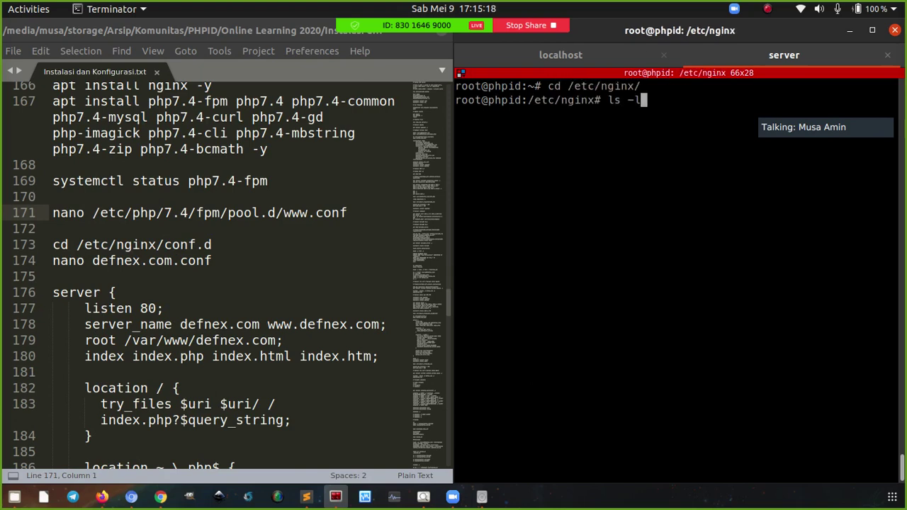
pyautogui.press('Return')
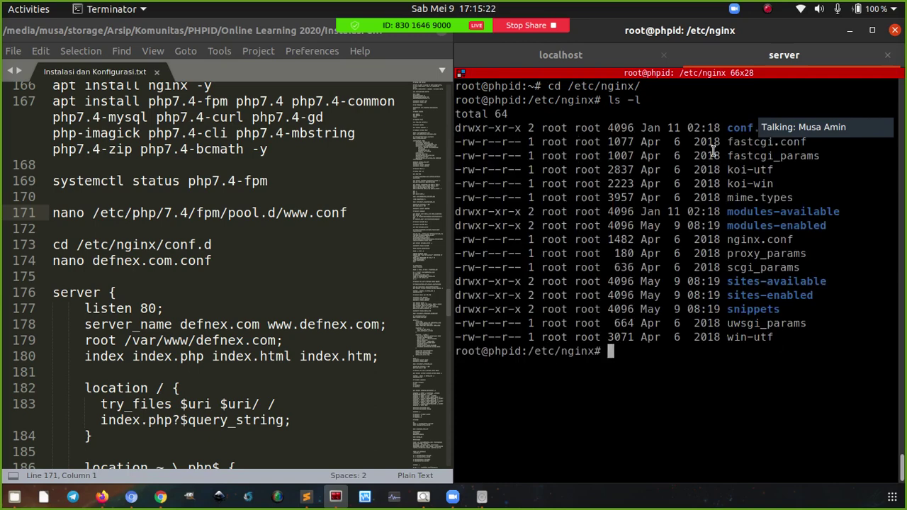
pyautogui.doubleClick(743, 282)
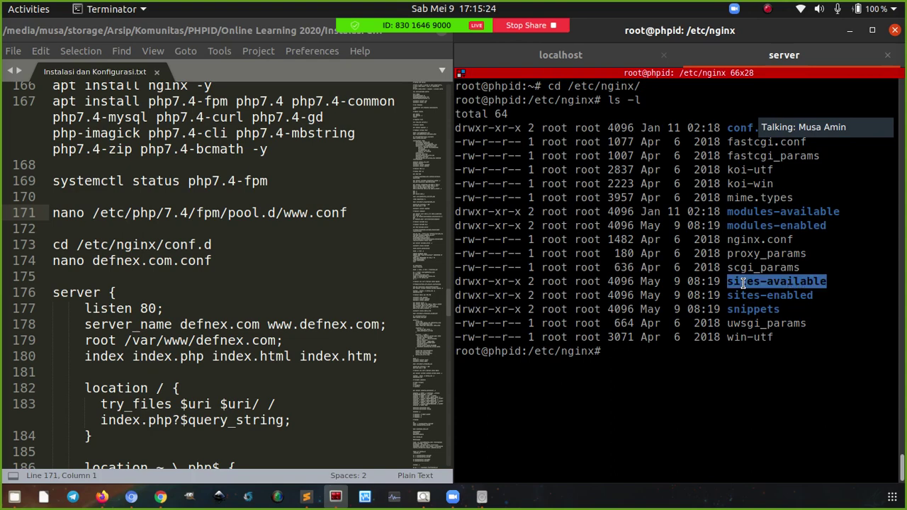
pyautogui.doubleClick(745, 296)
pyautogui.click(744, 303)
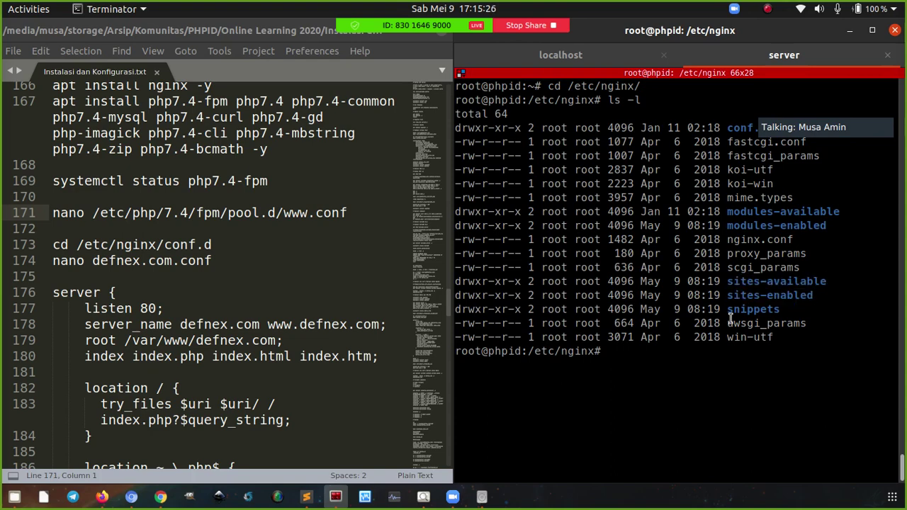
# Explain a2ensite using the sites-available and sites-enabled folders, then erase the partial command
pyautogui.write('a2ensite')
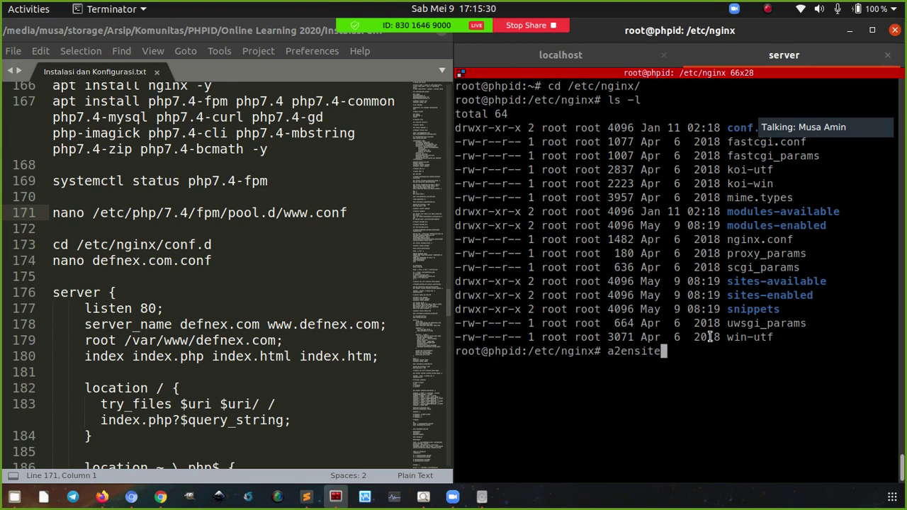
pyautogui.doubleClick(733, 283)
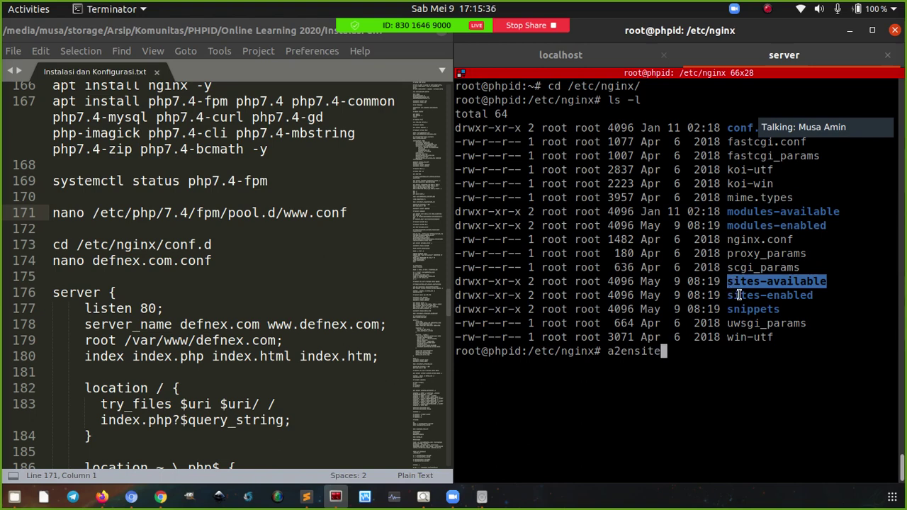
pyautogui.doubleClick(740, 295)
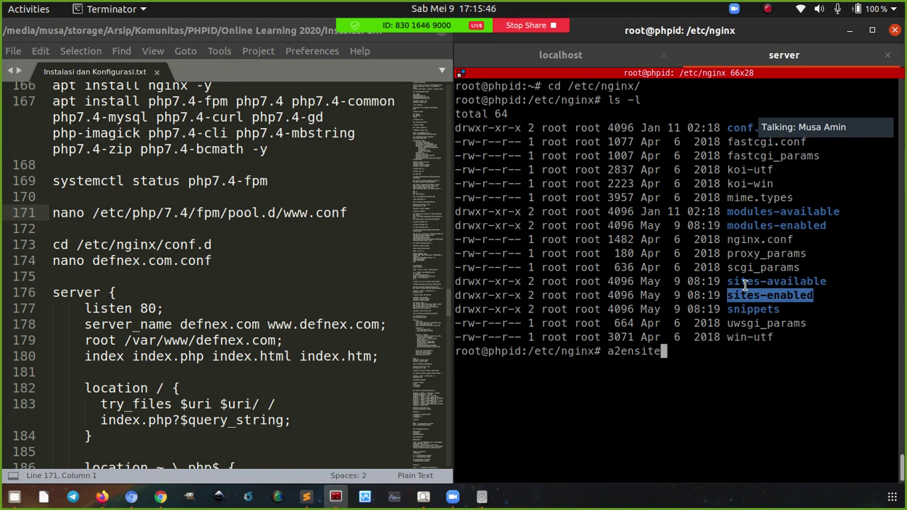
pyautogui.doubleClick(746, 285)
pyautogui.click(732, 358)
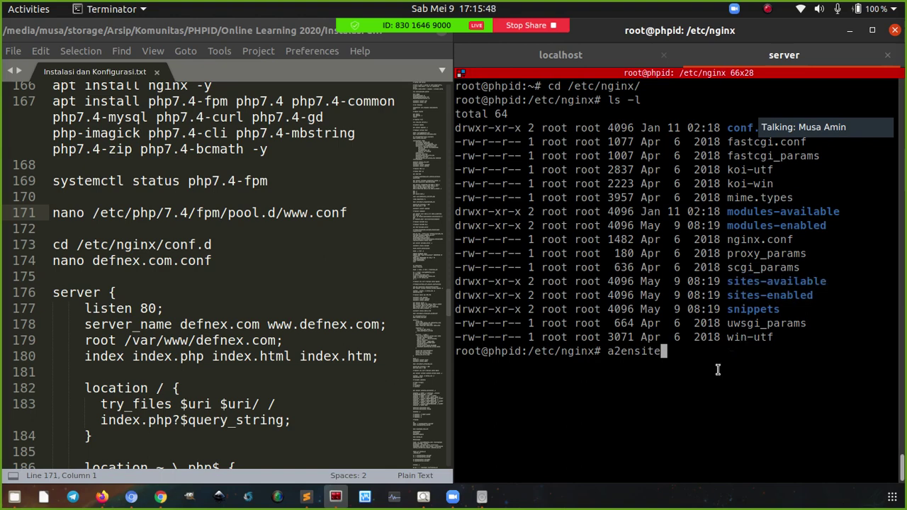
pyautogui.press('BackSpace')
pyautogui.press('BackSpace')
pyautogui.press('BackSpace')
pyautogui.press('BackSpace')
pyautogui.press('BackSpace')
pyautogui.press('BackSpace')
pyautogui.press('BackSpace')
pyautogui.press('BackSpace')
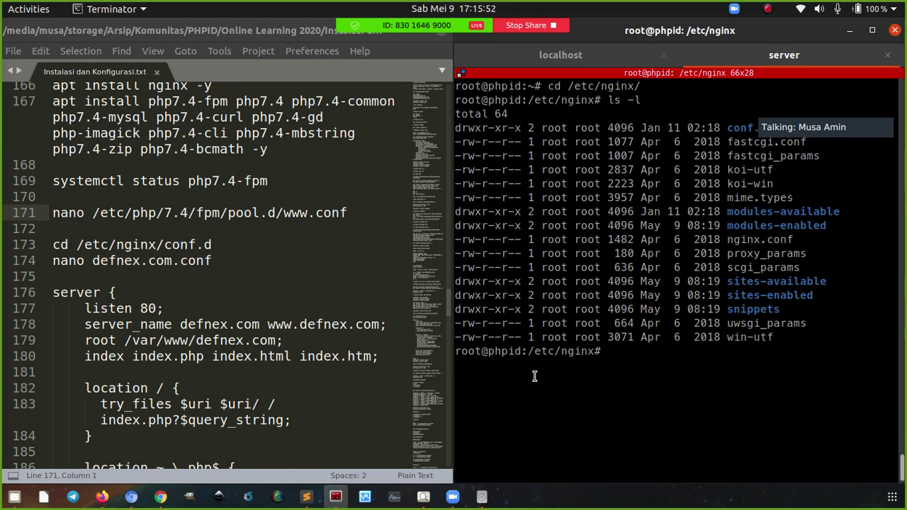
# Change into the conf.d folder and clear the screen
pyautogui.doubleClick(173, 245)
pyautogui.keyDown('shift'); pyautogui.click(211, 244); pyautogui.keyUp('shift')
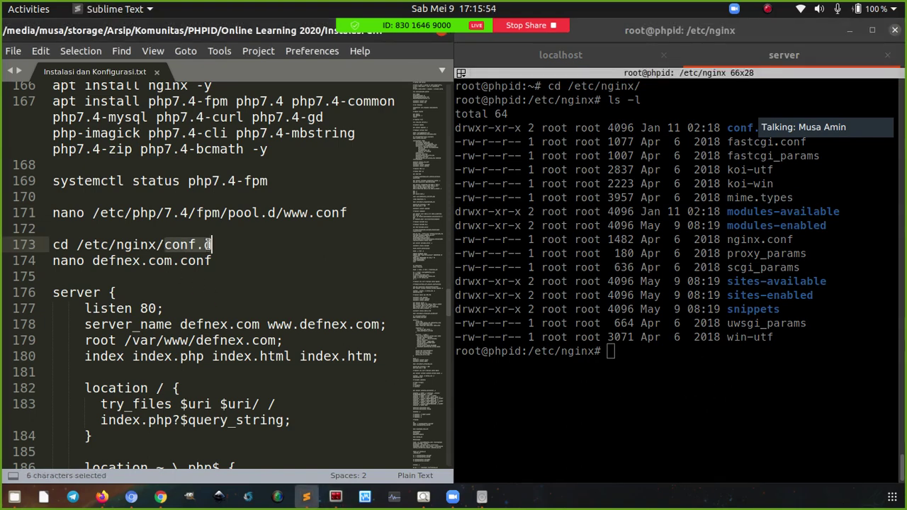
pyautogui.click(212, 245)
pyautogui.click(672, 370)
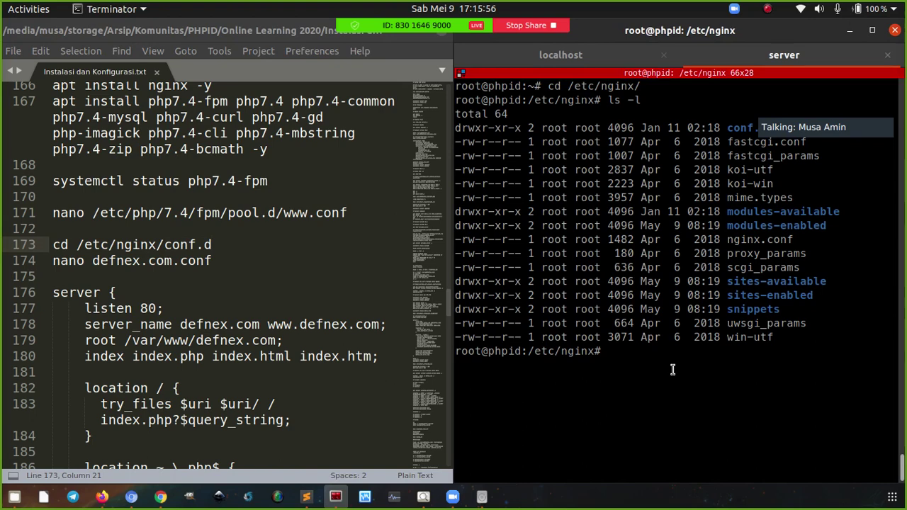
pyautogui.write('cd con')
pyautogui.press('Tab')
pyautogui.press('Return')
pyautogui.hotkey('ctrl', 'l')
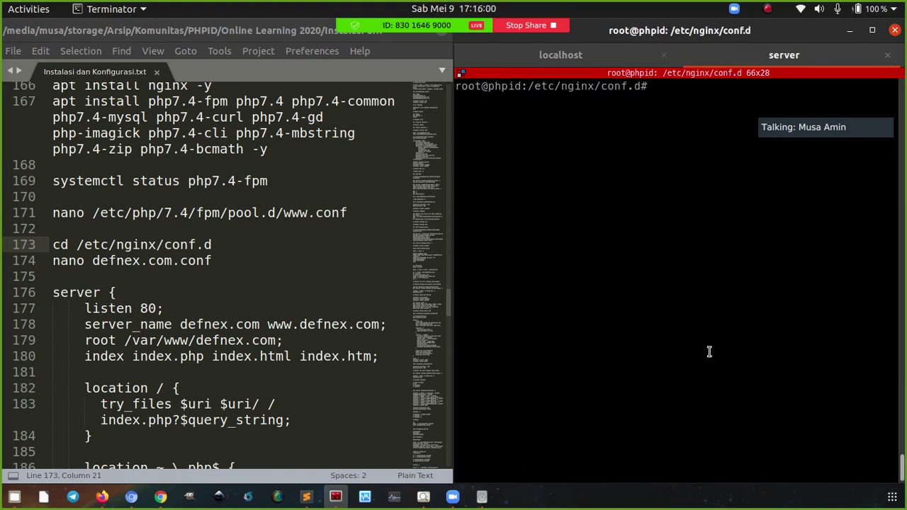
# Open a new defnex.com.conf in nano with the command copied from the notes
pyautogui.click(226, 260)
pyautogui.hotkey('ctrl', 'c')
pyautogui.click(559, 147)
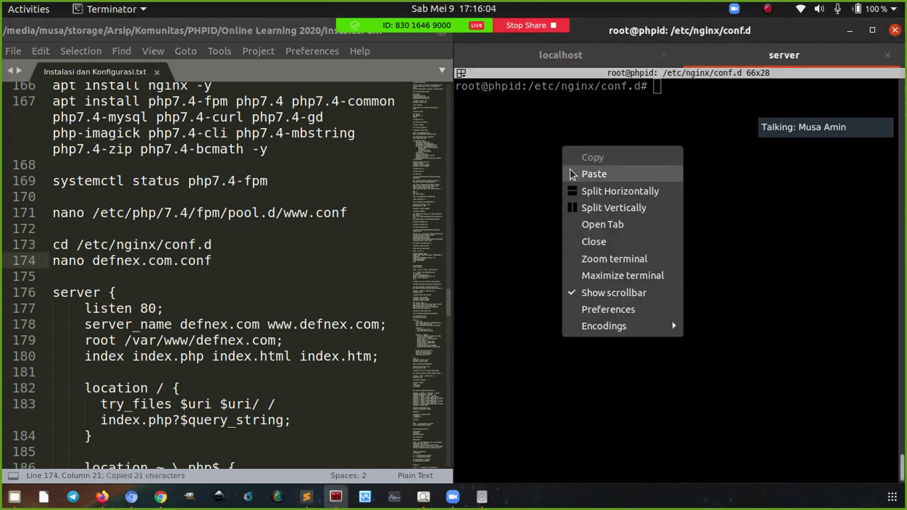
pyautogui.click(569, 171)
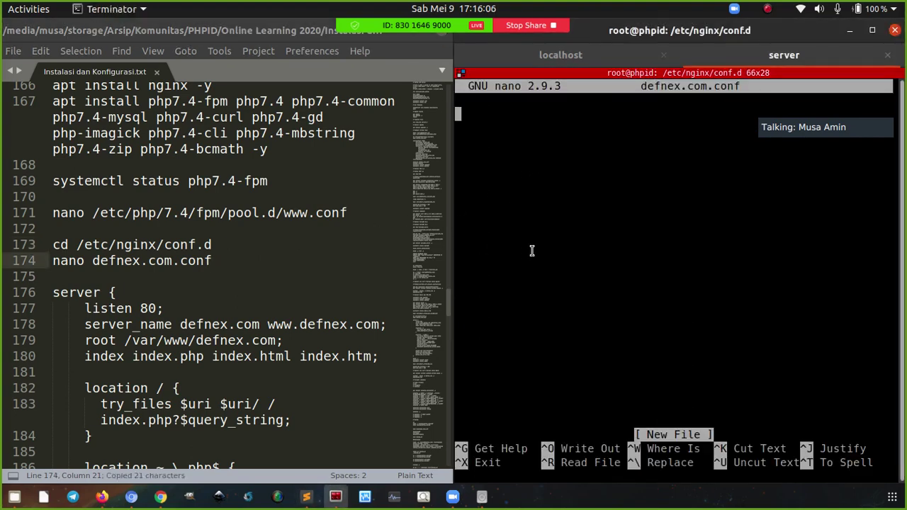
# Paste the defnex.com nginx server block from the notes into the file
pyautogui.scroll(-6, 220, 291)
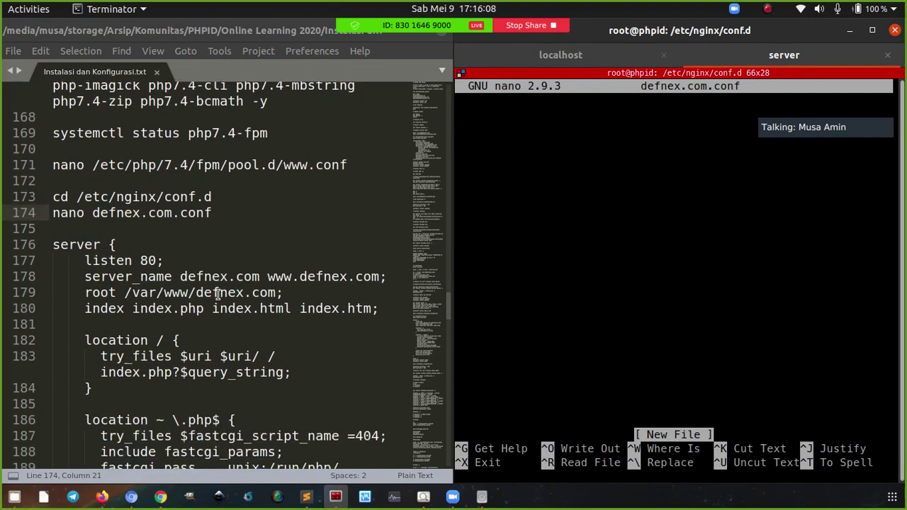
pyautogui.click(70, 436)
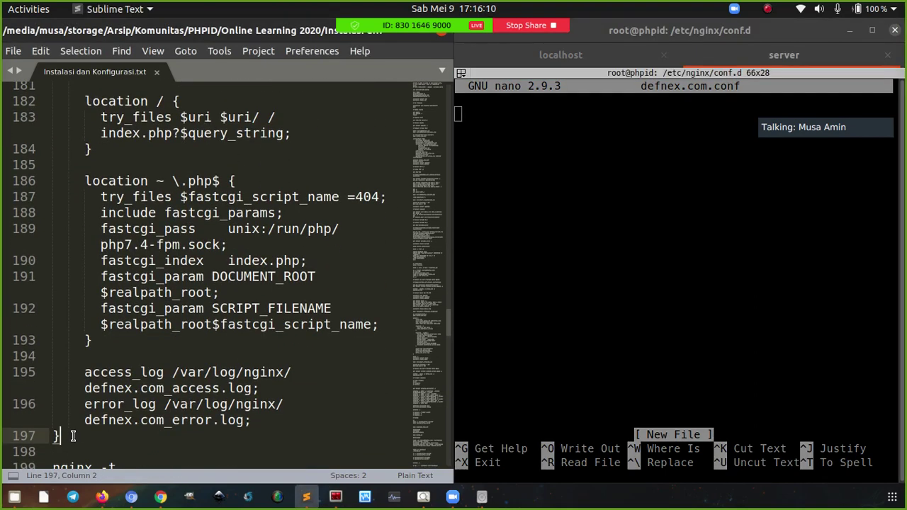
pyautogui.scroll(6, 83, 372)
pyautogui.keyDown('shift'); pyautogui.click(54, 295); pyautogui.keyUp('shift')
pyautogui.hotkey('ctrl', 'c')
pyautogui.rightClick(594, 188)
pyautogui.click(628, 215)
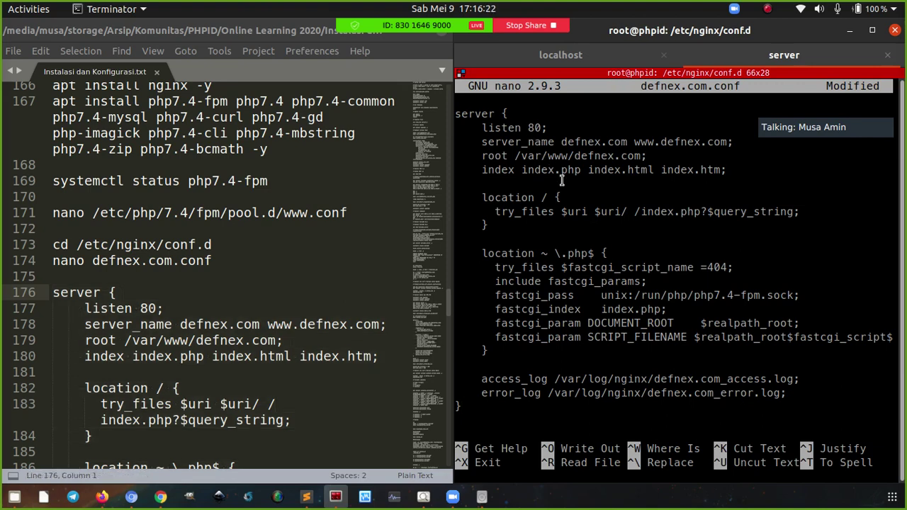
pyautogui.doubleClick(535, 128)
pyautogui.moveTo(563, 141); pyautogui.dragTo(641, 152)
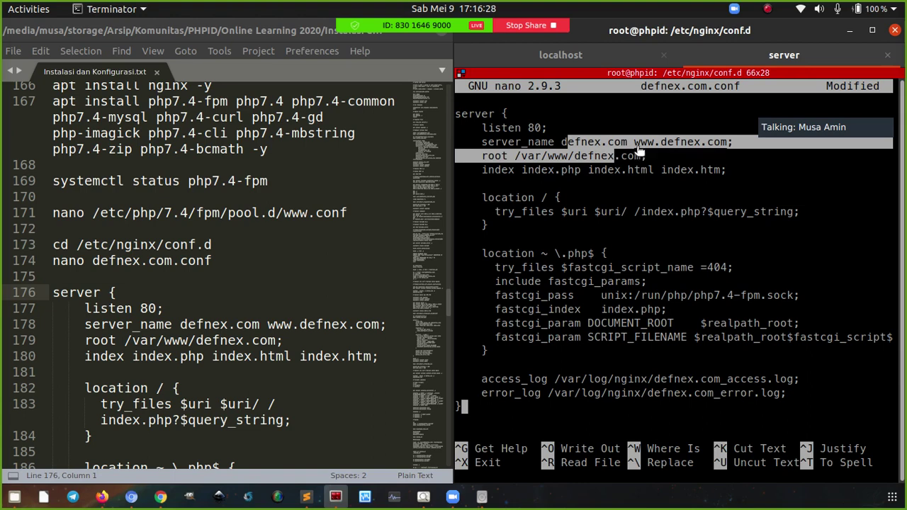
pyautogui.click(627, 149)
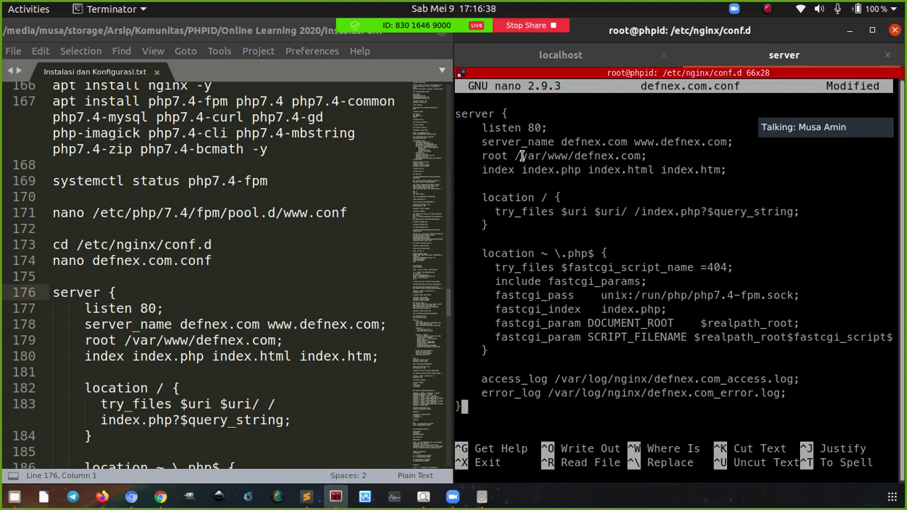
pyautogui.moveTo(520, 156); pyautogui.dragTo(642, 156)
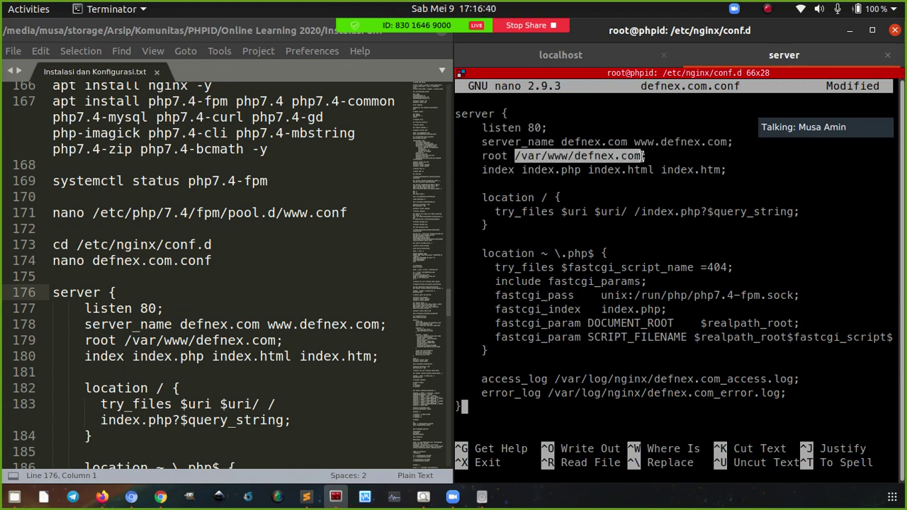
pyautogui.doubleClick(499, 170)
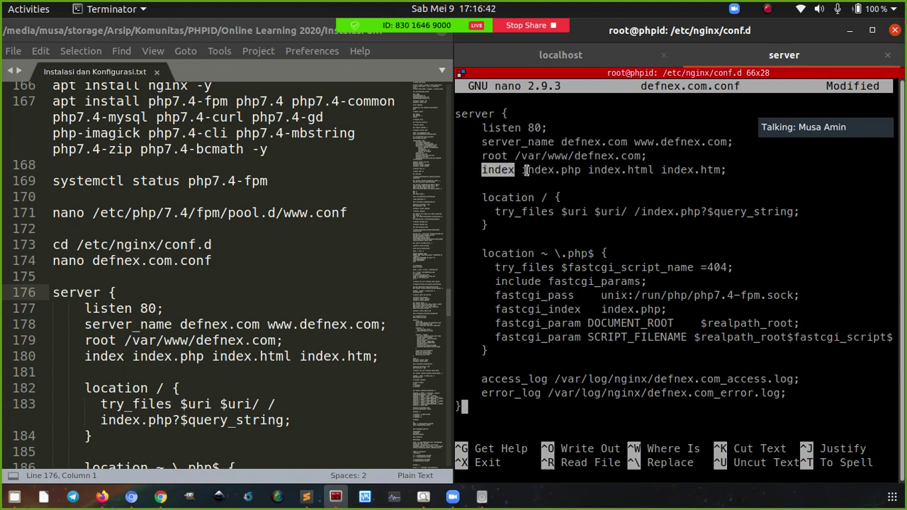
pyautogui.moveTo(525, 170); pyautogui.dragTo(570, 173)
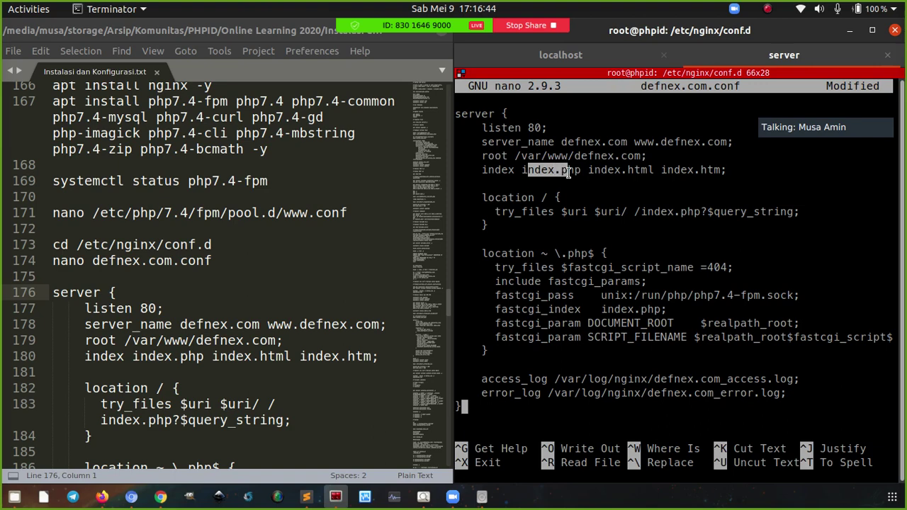
pyautogui.click(571, 173)
pyautogui.doubleClick(565, 173)
pyautogui.click(565, 173)
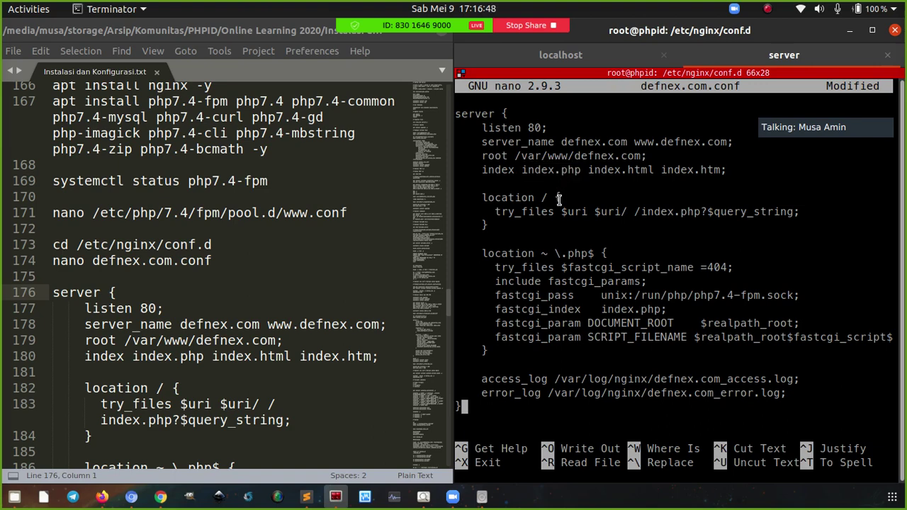
pyautogui.tripleClick(498, 213)
pyautogui.click(730, 220)
pyautogui.doubleClick(722, 213)
pyautogui.click(681, 218)
pyautogui.moveTo(565, 256); pyautogui.dragTo(586, 254)
pyautogui.moveTo(495, 267); pyautogui.dragTo(516, 298)
pyautogui.click(518, 303)
pyautogui.moveTo(603, 297); pyautogui.dragTo(801, 297)
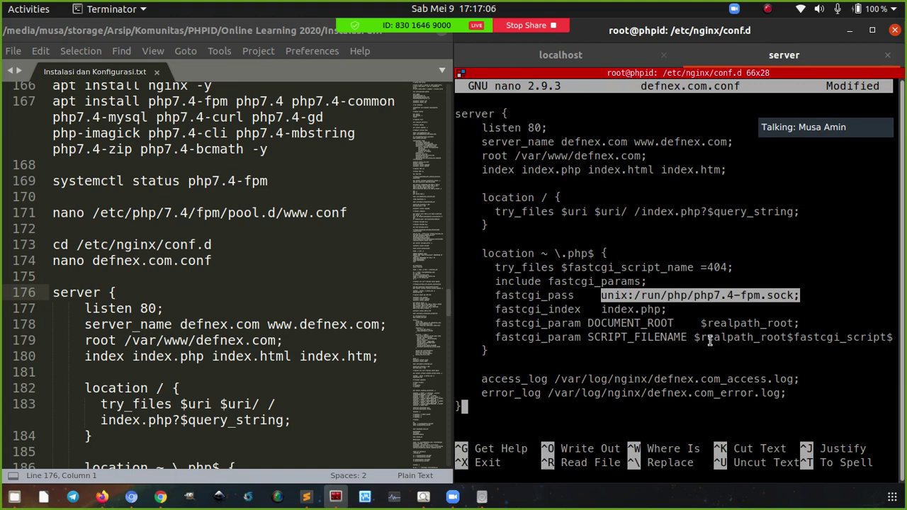
pyautogui.click(543, 381)
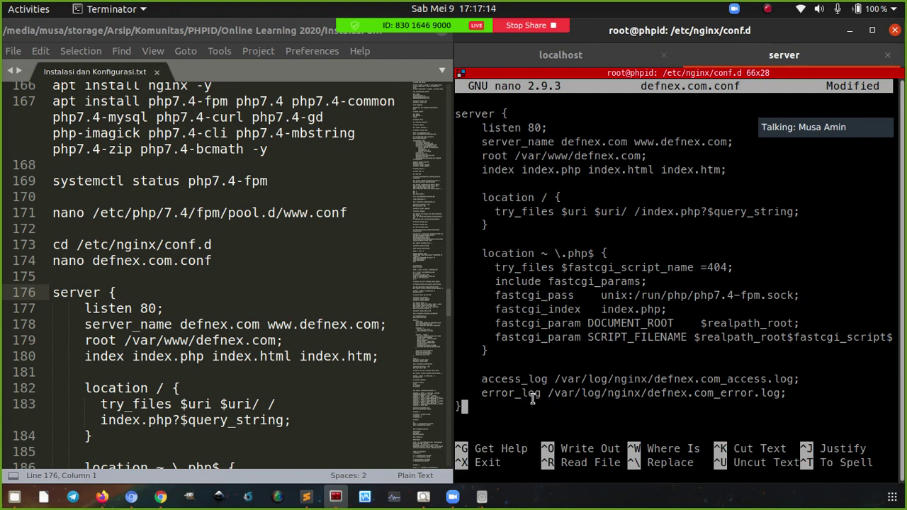
# Save defnex.com.conf, exit nano, and test the configuration with nginx -t
pyautogui.hotkey('ctrl', 'o')
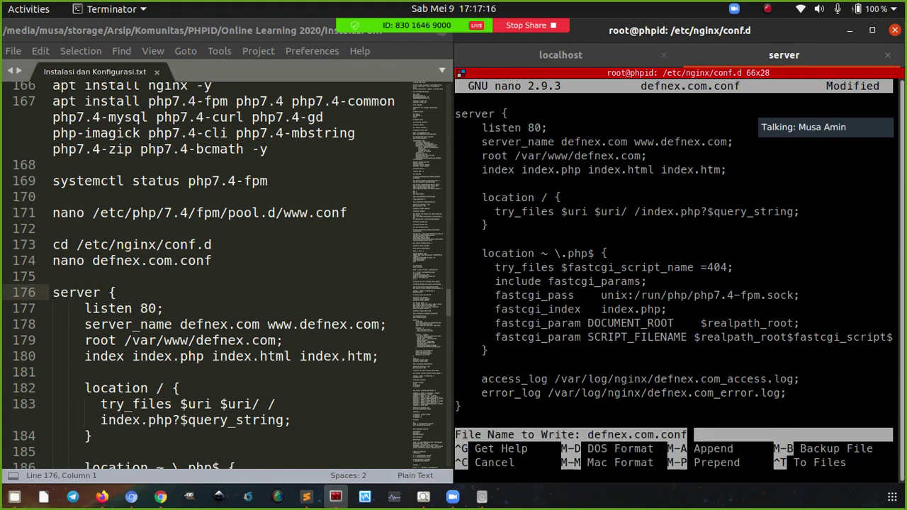
pyautogui.press('Return')
pyautogui.hotkey('ctrl', 'x')
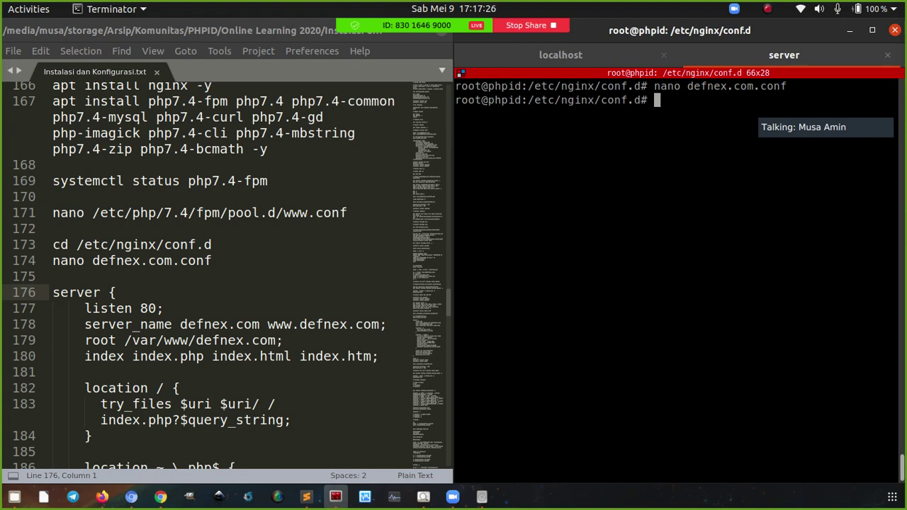
pyautogui.write('nginx -t')
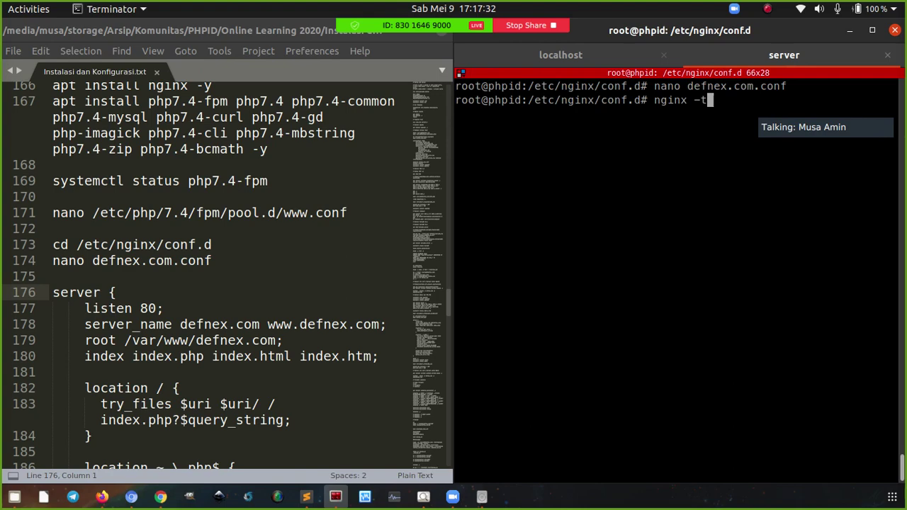
pyautogui.press('Return')
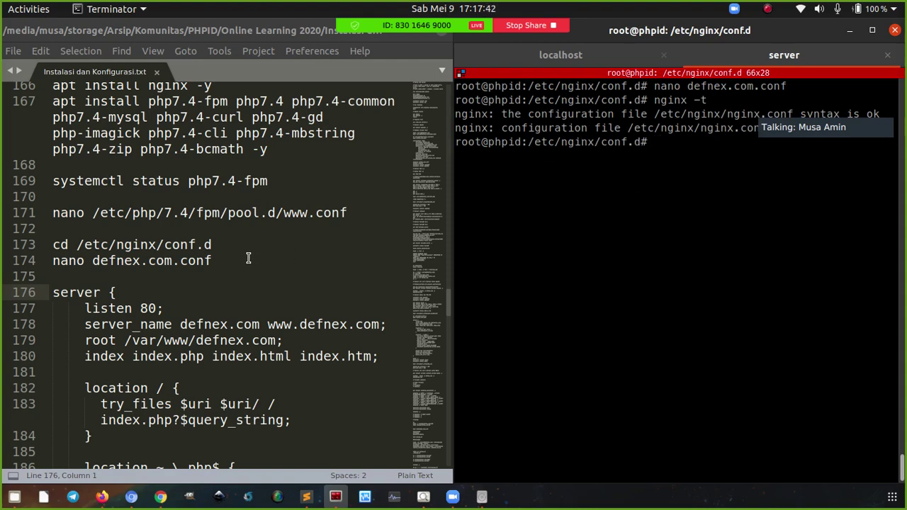
# Restart nginx from the notes' commands, confirm it is active (running), and clear the screen
pyautogui.scroll(-2, 248, 259)
pyautogui.scroll(-8, 250, 260)
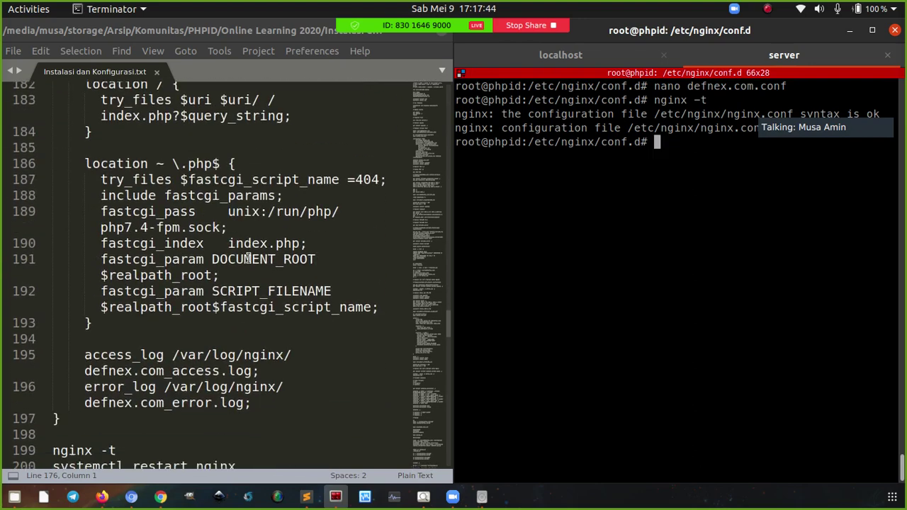
pyautogui.moveTo(243, 262); pyautogui.dragTo(53, 245)
pyautogui.hotkey('ctrl', 'c')
pyautogui.click(630, 218)
pyautogui.rightClick(631, 218)
pyautogui.click(638, 233)
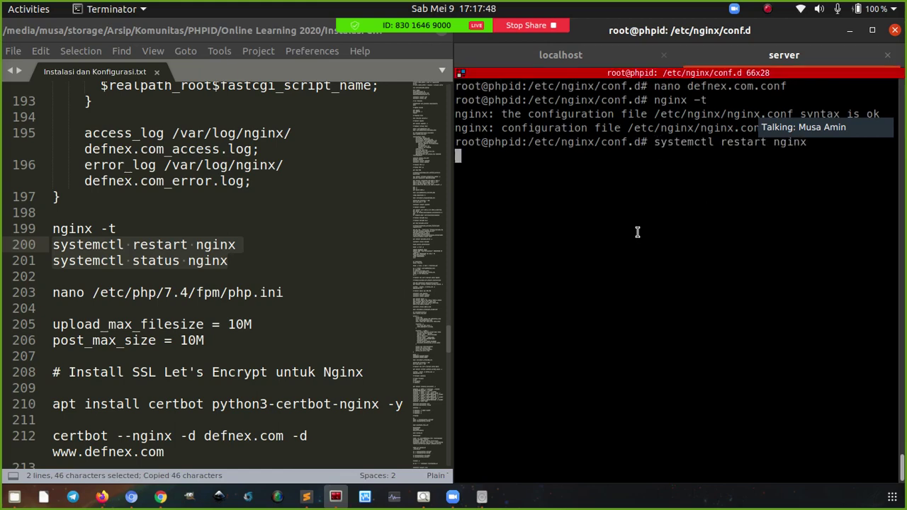
pyautogui.press('Return')
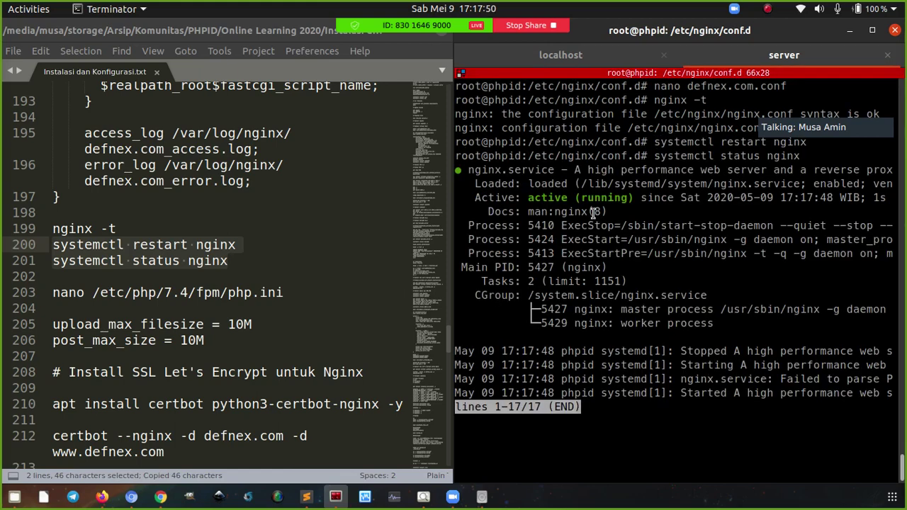
pyautogui.press('q')
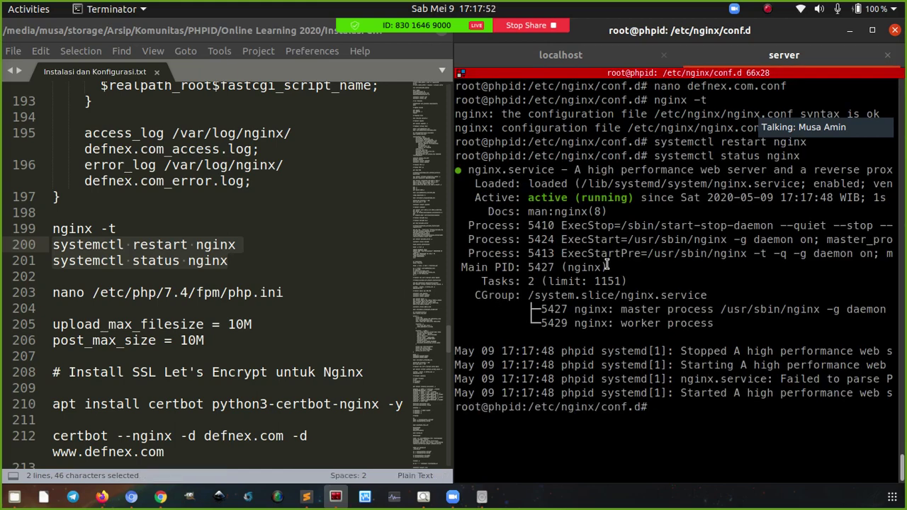
pyautogui.hotkey('ctrl', 'l')
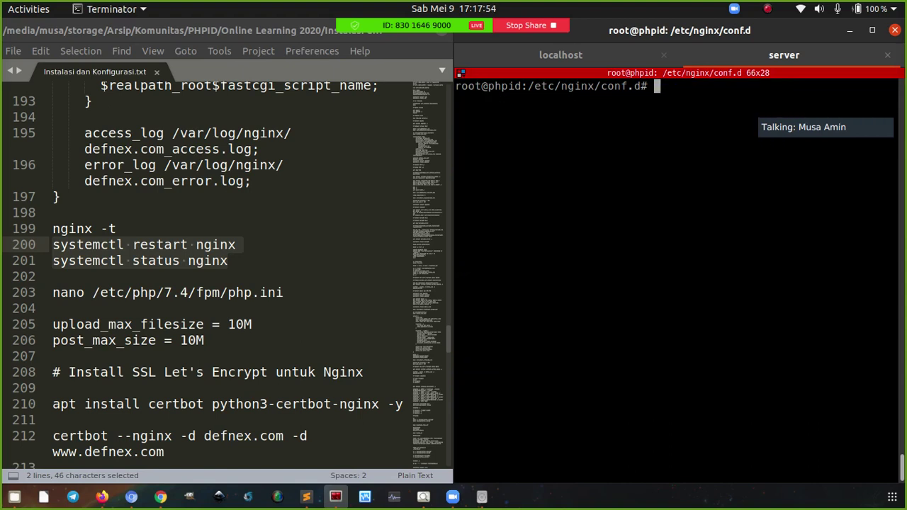
# Load defnex.com/info.php in Chromium and retry it
pyautogui.click(131, 497)
pyautogui.hotkey('ctrl', 'l')
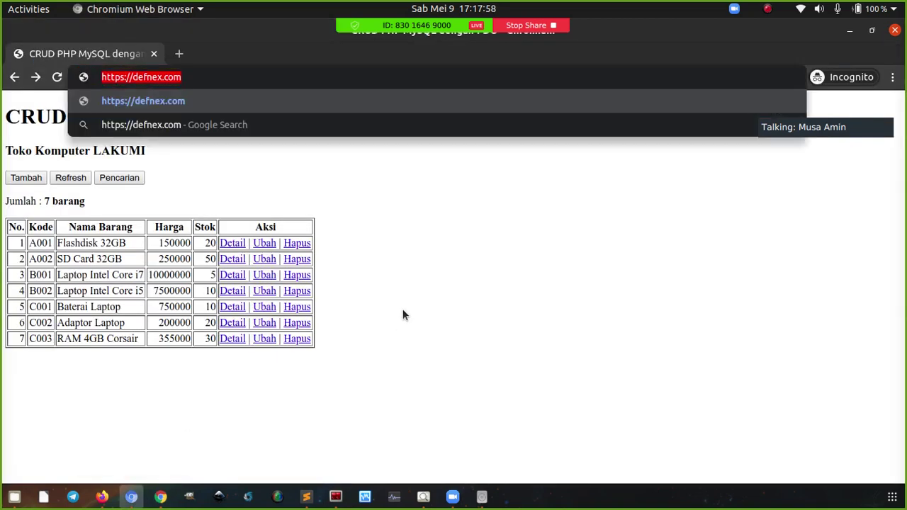
pyautogui.press('End')
pyautogui.write('/info.php')
pyautogui.press('Return')
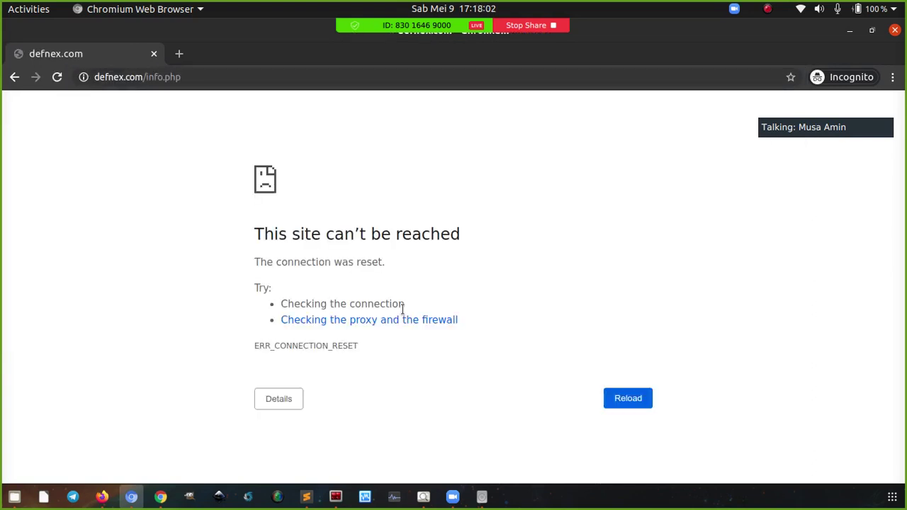
pyautogui.hotkey('ctrl', 'l')
pyautogui.press('End')
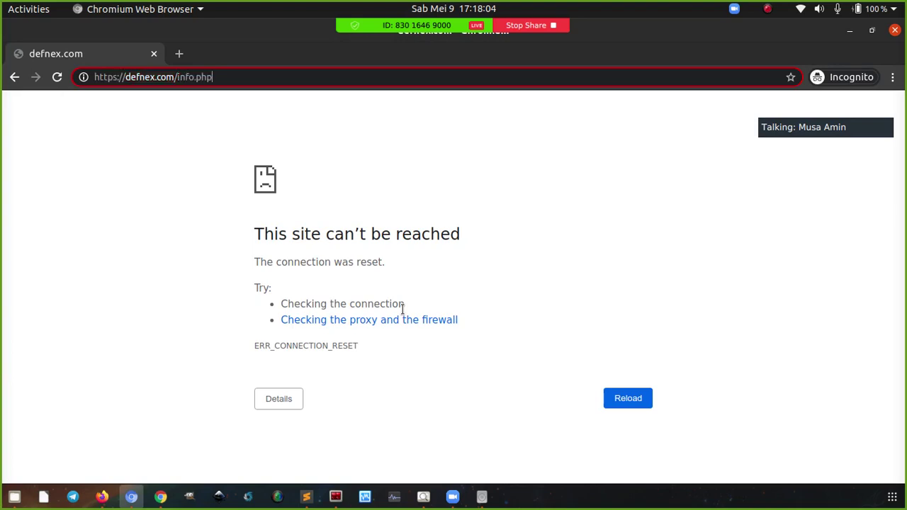
pyautogui.press('Return')
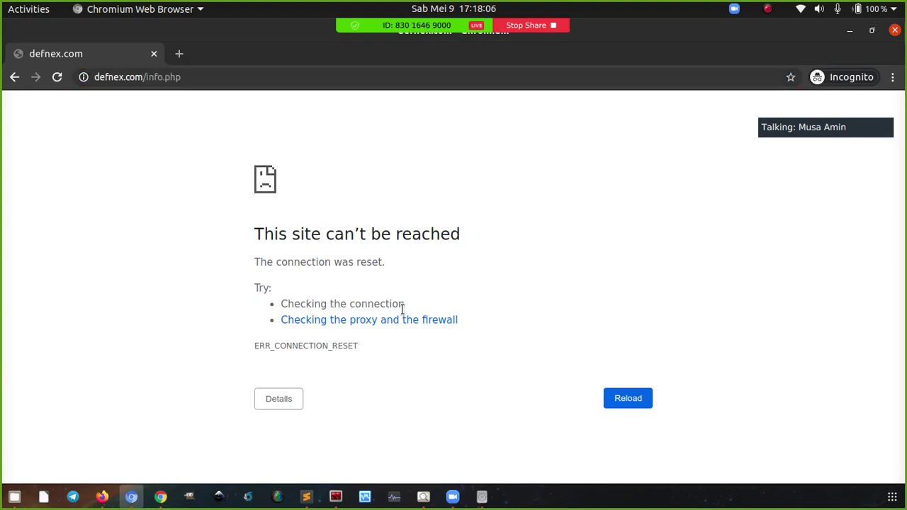
# Load the plain defnex.com home page, which fails with a connection reset
pyautogui.click(336, 496)
pyautogui.click(132, 496)
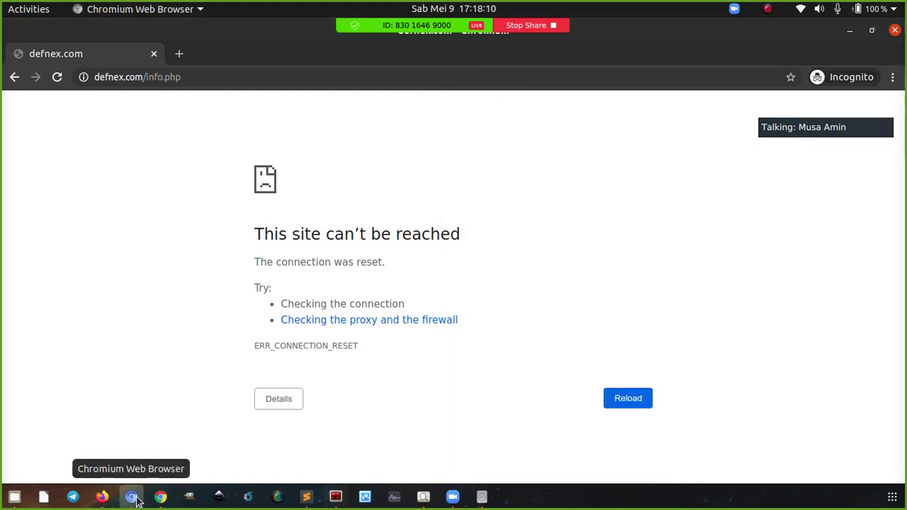
pyautogui.hotkey('ctrl', 'l')
pyautogui.press('End')
pyautogui.hotkey('ctrl', 'shift', 'Left')
pyautogui.hotkey('ctrl', 'shift', 'Left')
pyautogui.press('BackSpace')
pyautogui.press('BackSpace')
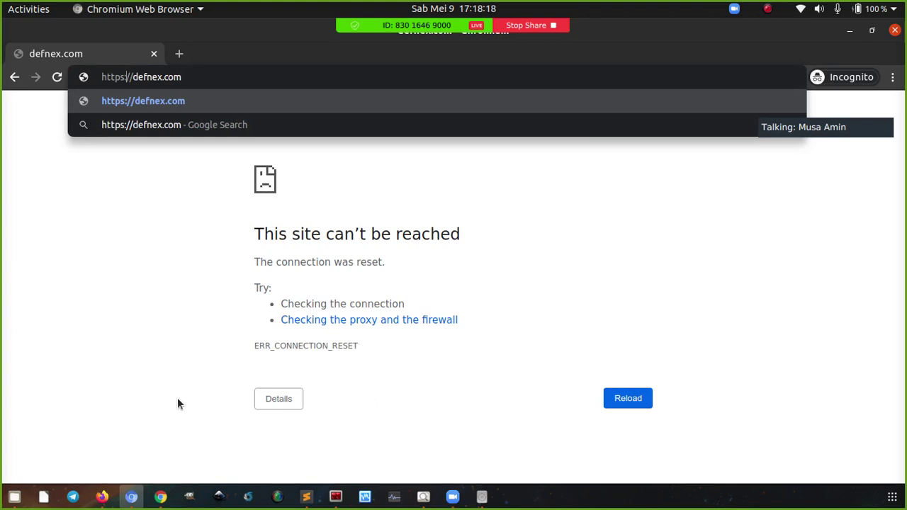
pyautogui.press('Home')
pyautogui.hotkey('ctrl', 'shift', 'Right')
pyautogui.press('BackSpace')
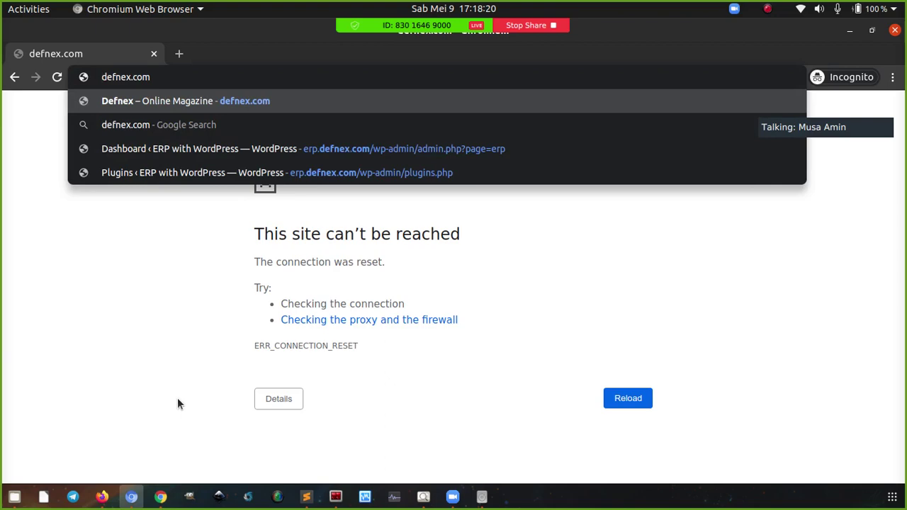
pyautogui.press('Return')
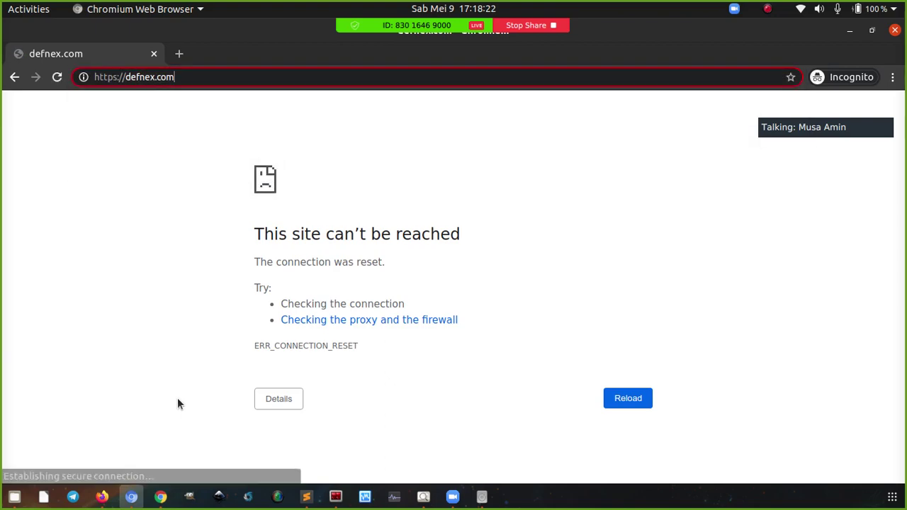
pyautogui.click(131, 496)
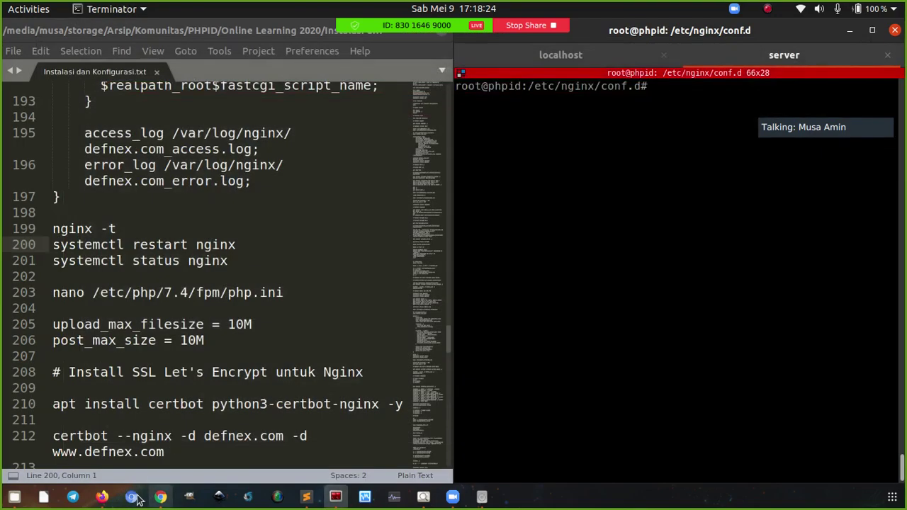
# Load defnex.com/info.php in a new incognito window and select its Loaded Configuration File path
pyautogui.rightClick(131, 496)
pyautogui.click(147, 403)
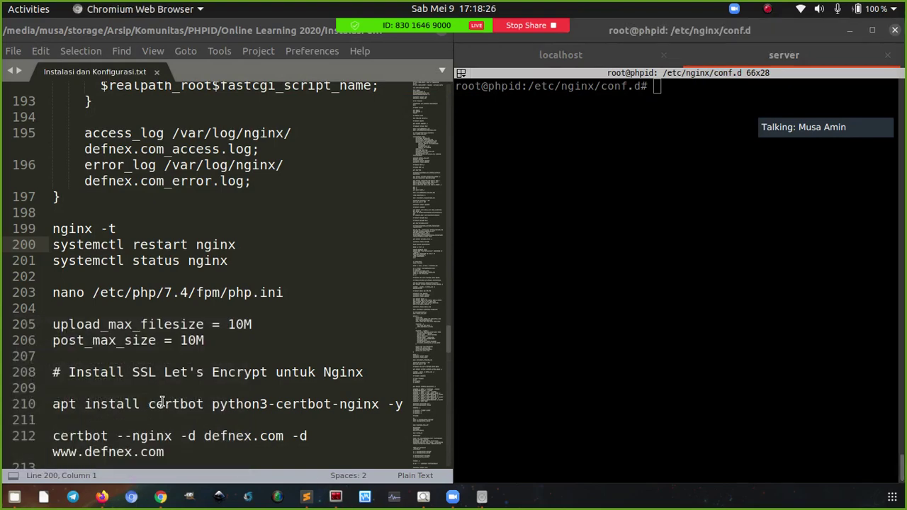
pyautogui.write('defne')
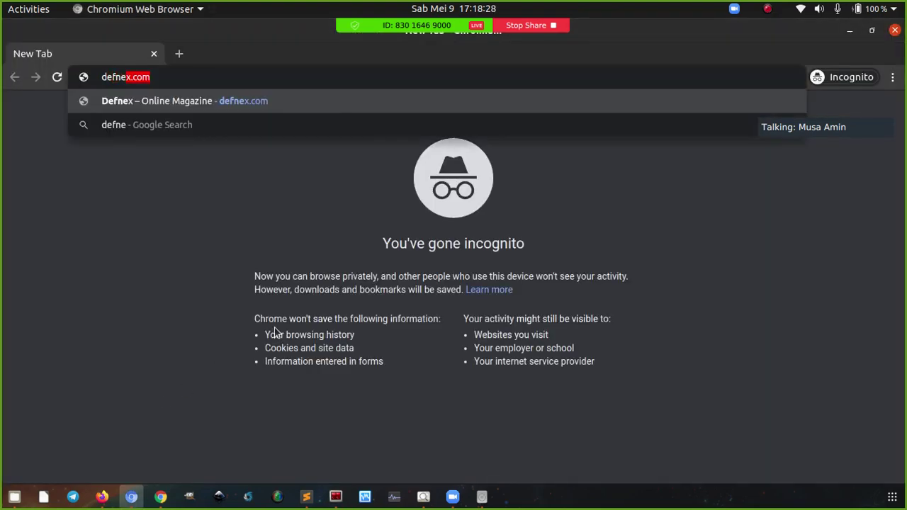
pyautogui.write('x.com/info.php')
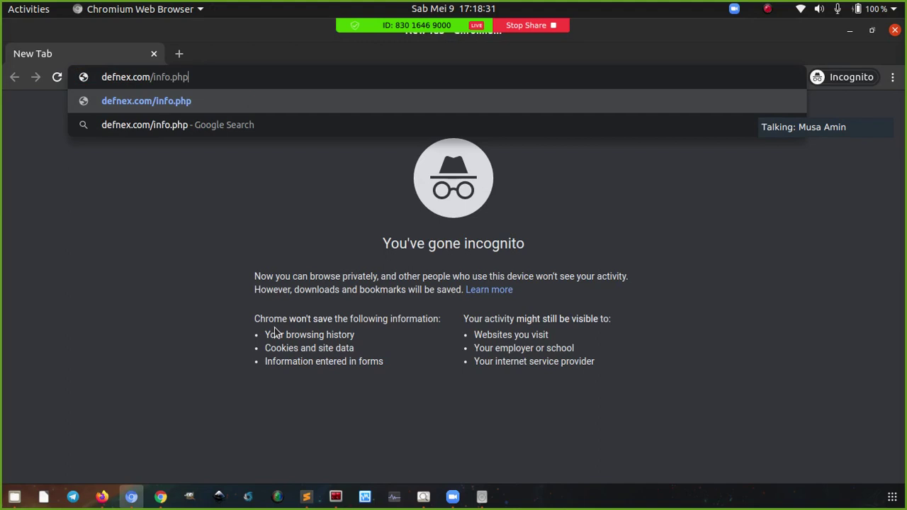
pyautogui.press('Return')
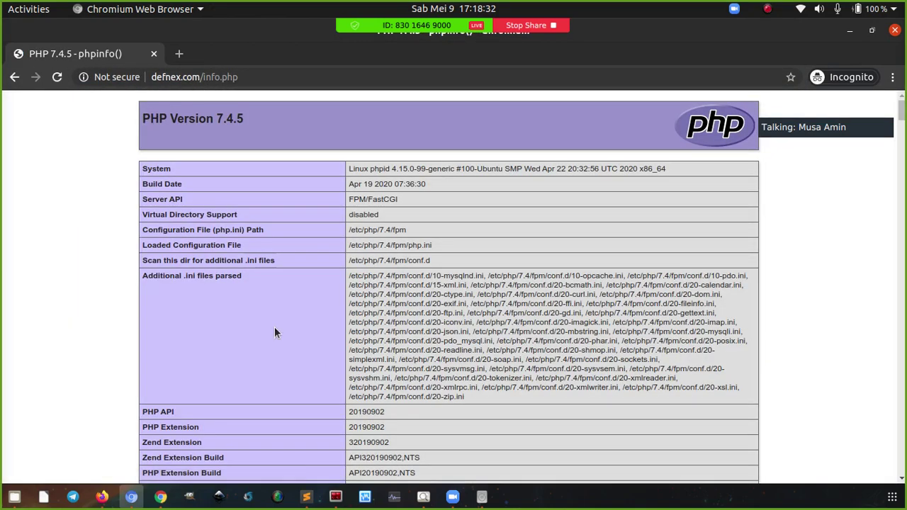
pyautogui.tripleClick(381, 246)
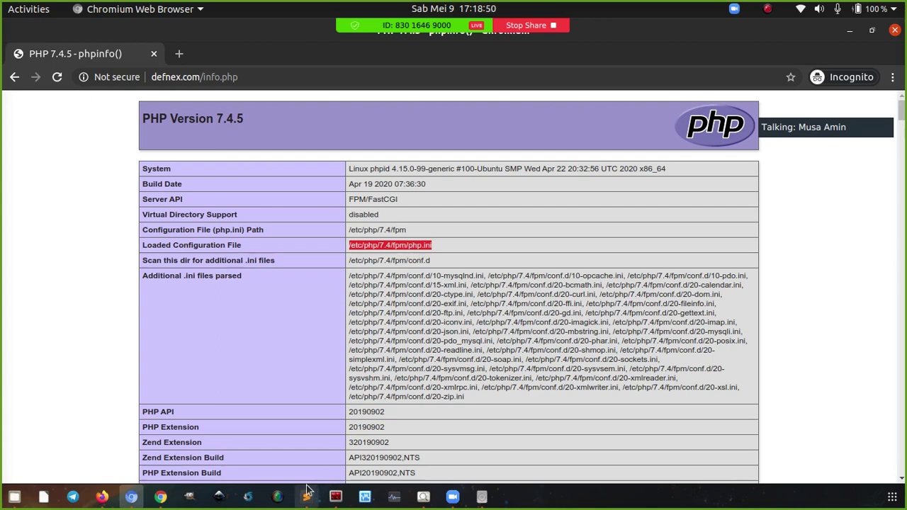
pyautogui.click(332, 501)
# Return the server shell to the home directory with a cleared screen
pyautogui.click(307, 498)
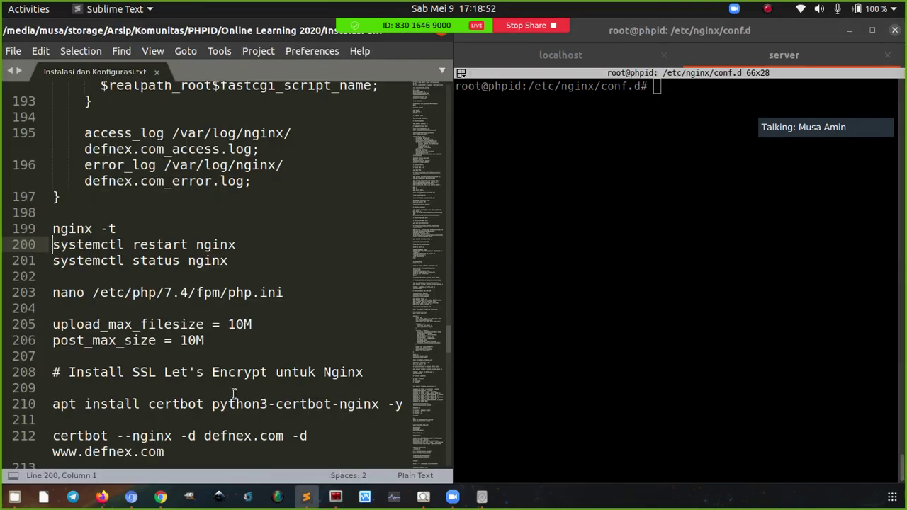
pyautogui.moveTo(206, 340); pyautogui.dragTo(54, 325)
pyautogui.click(198, 358)
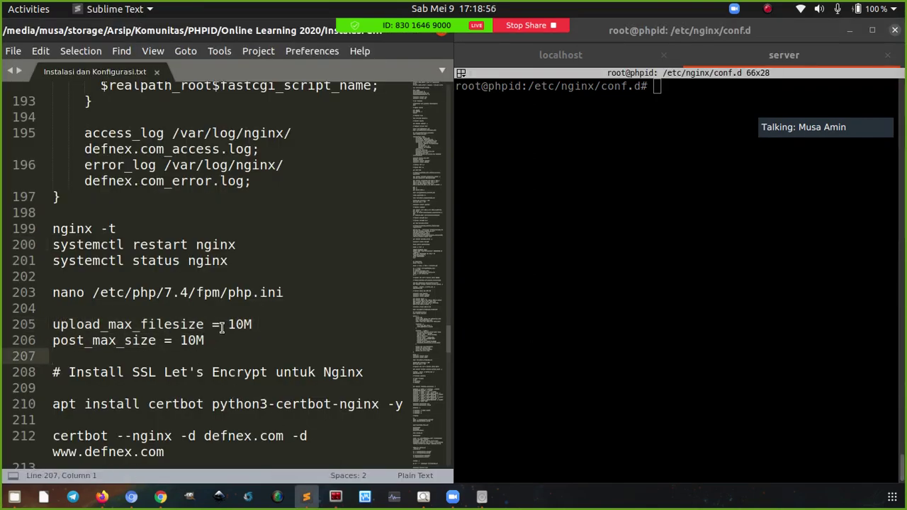
pyautogui.click(527, 255)
pyautogui.write('cd')
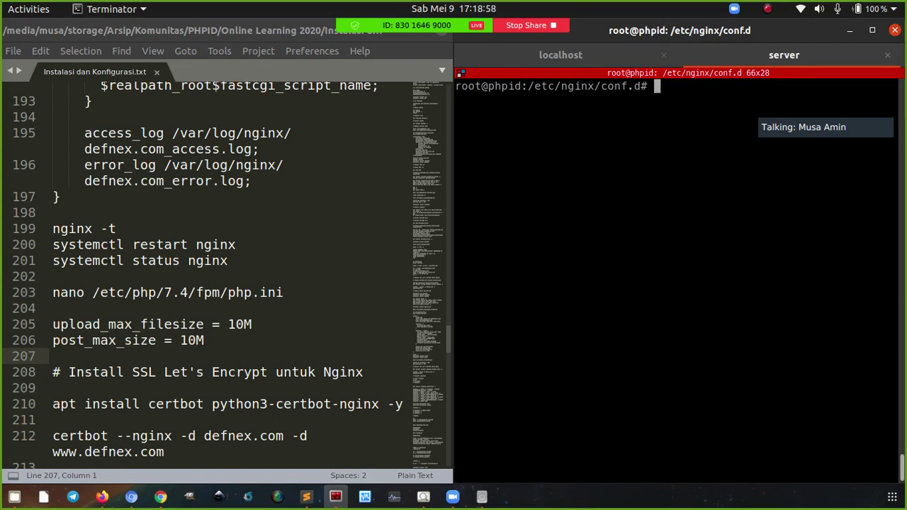
pyautogui.press('Return')
pyautogui.hotkey('ctrl', 'l')
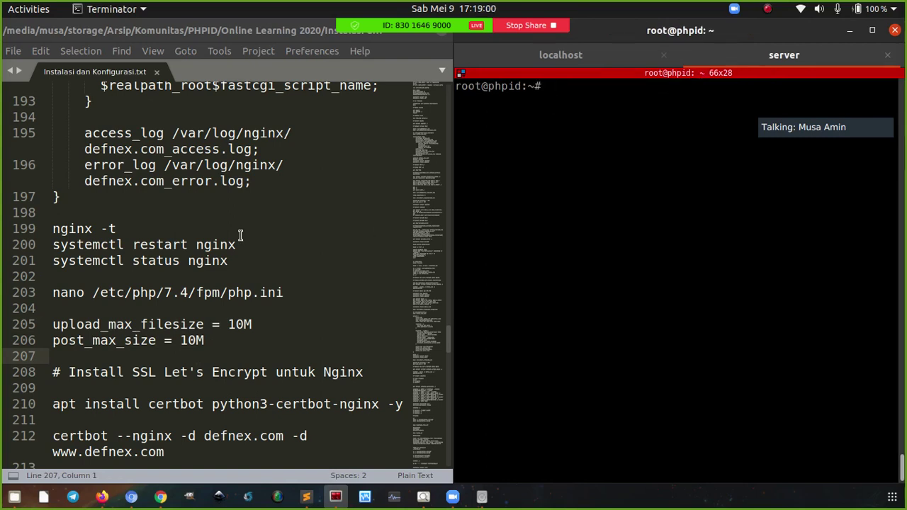
pyautogui.scroll(-2, 212, 248)
pyautogui.scroll(-2, 209, 254)
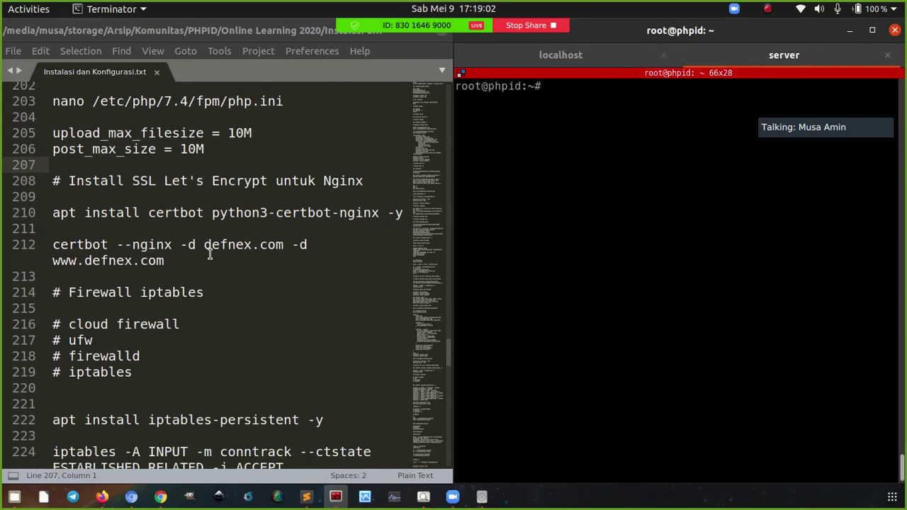
# Copy the certbot install command from the notes and run it on the server
pyautogui.click(236, 213)
pyautogui.hotkey('ctrl', 'c')
pyautogui.rightClick(584, 186)
pyautogui.click(614, 198)
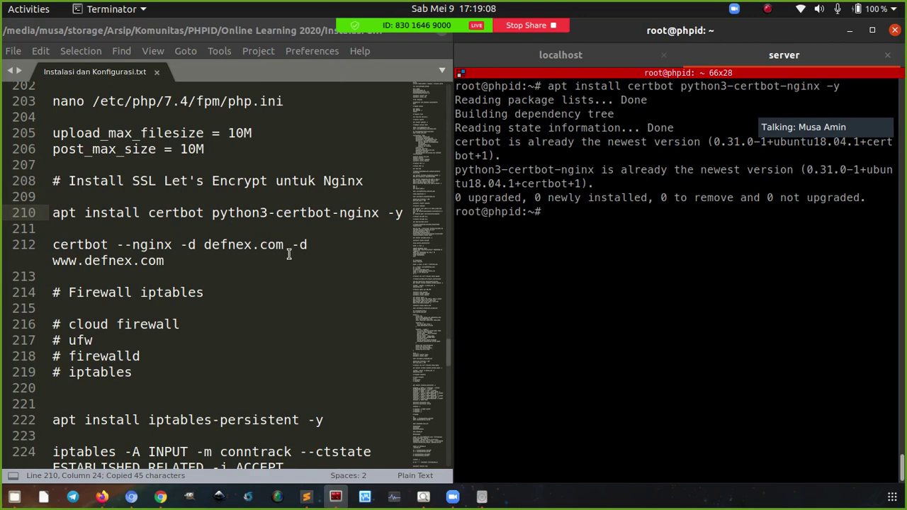
pyautogui.doubleClick(89, 262)
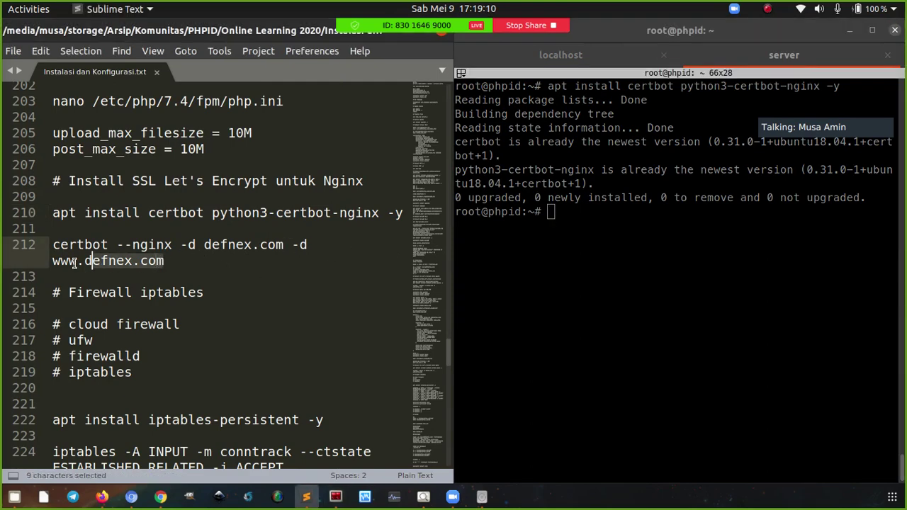
pyautogui.tripleClick(88, 262)
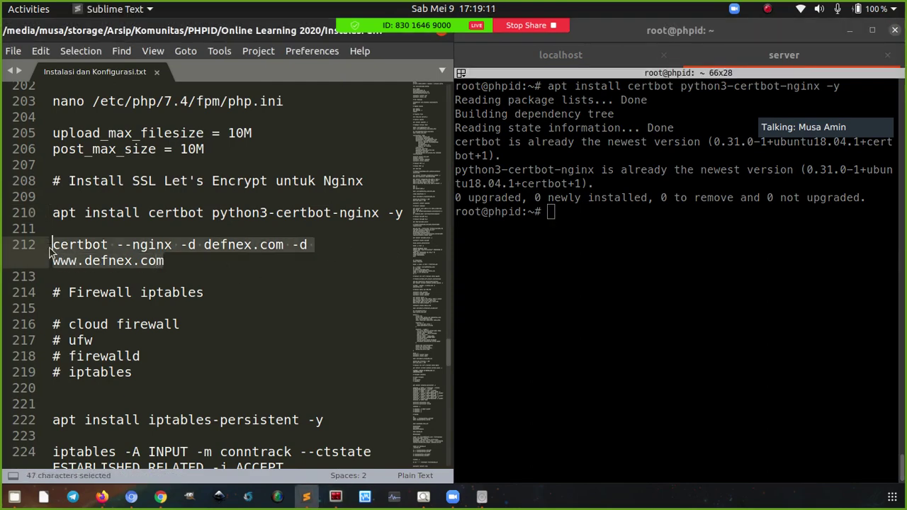
pyautogui.click(155, 254)
pyautogui.doubleClick(131, 246)
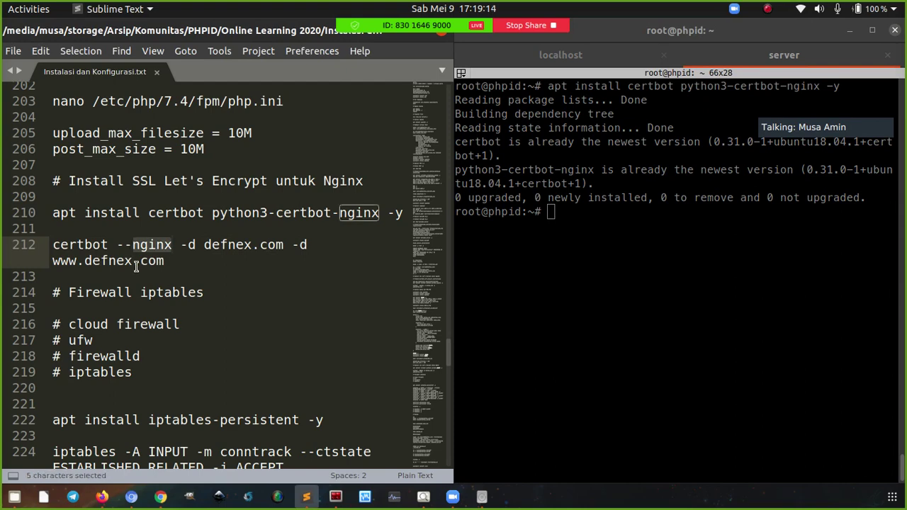
pyautogui.click(167, 261)
pyautogui.hotkey('ctrl', 'c')
pyautogui.click(573, 243)
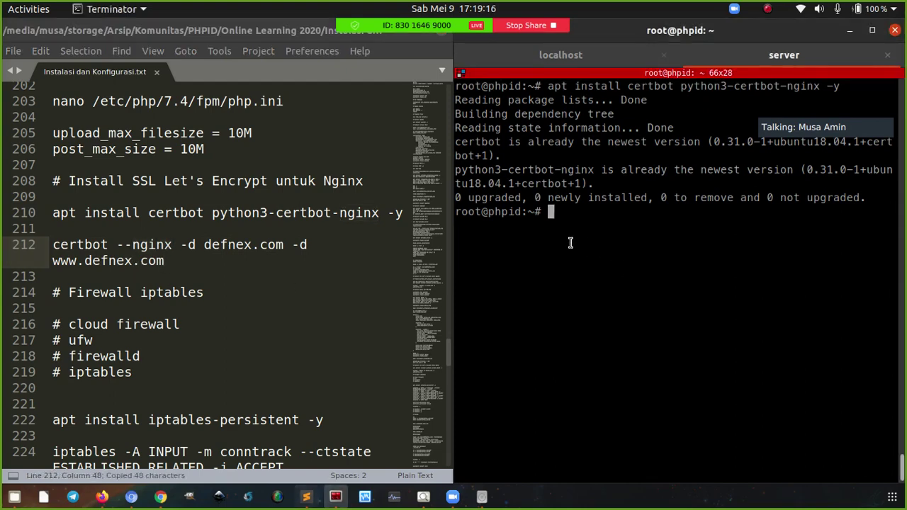
pyautogui.rightClick(575, 250)
pyautogui.click(599, 266)
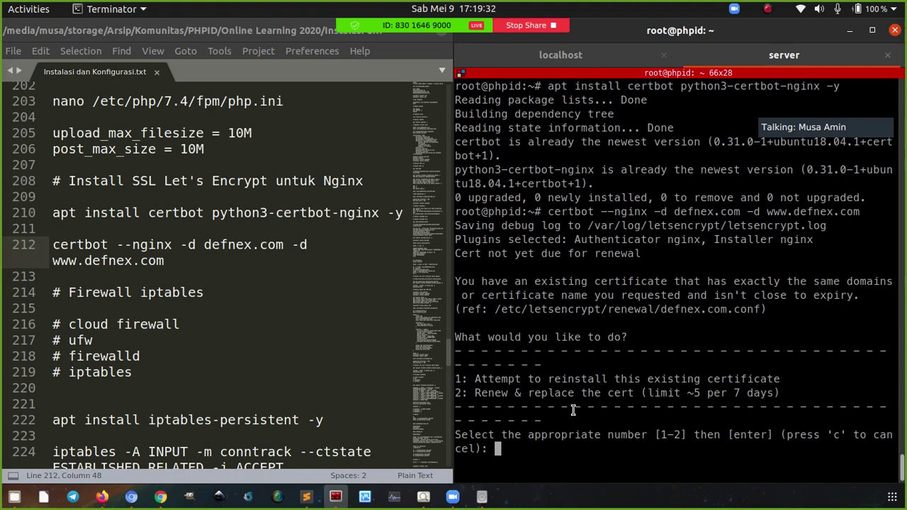
# Tell Certbot to reinstall the existing certificate and redirect all HTTP traffic to HTTPS
pyautogui.write('1')
pyautogui.press('Return')
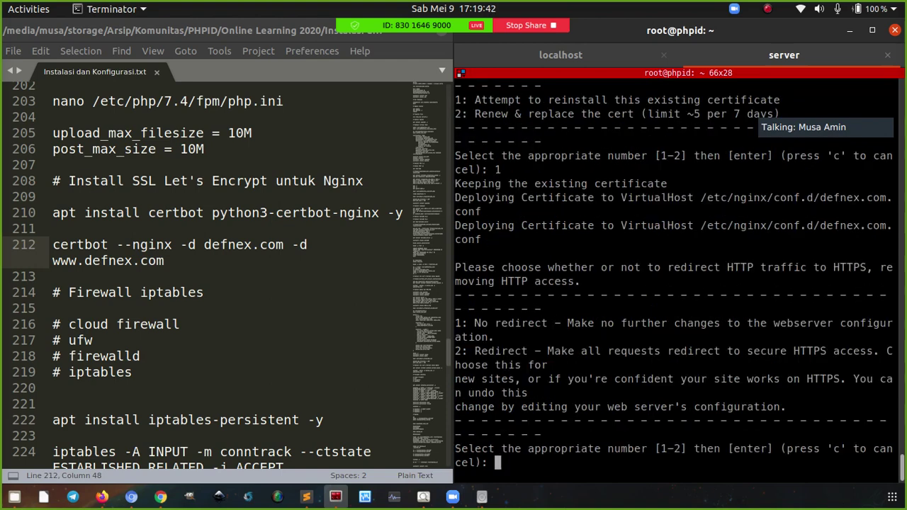
pyautogui.write('2')
pyautogui.press('Return')
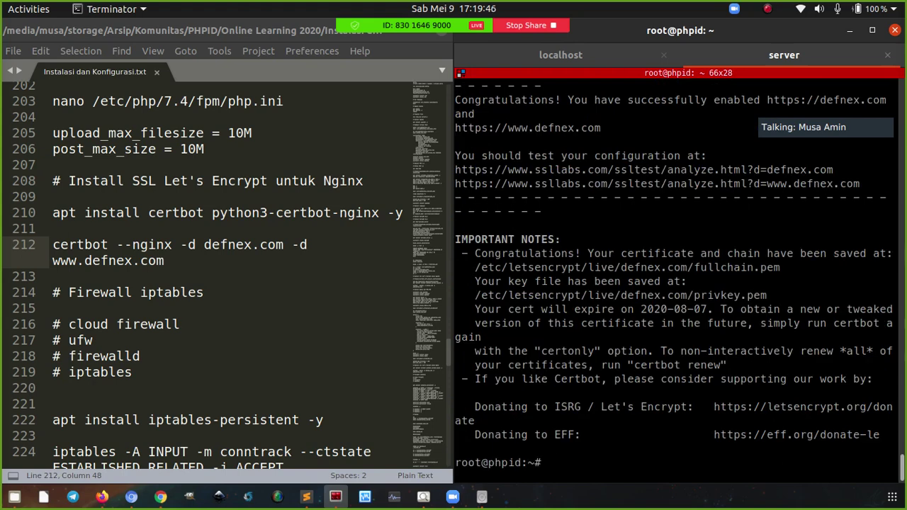
# Go to /etc/nginx/conf.d, list its files, and start nano on defnex.com.conf
pyautogui.write('cd /etc/nginx/conf.d/')
pyautogui.press('Return')
pyautogui.write('ls -l')
pyautogui.press('Return')
pyautogui.write('nano def')
pyautogui.press('Tab')
pyautogui.press('Tab')
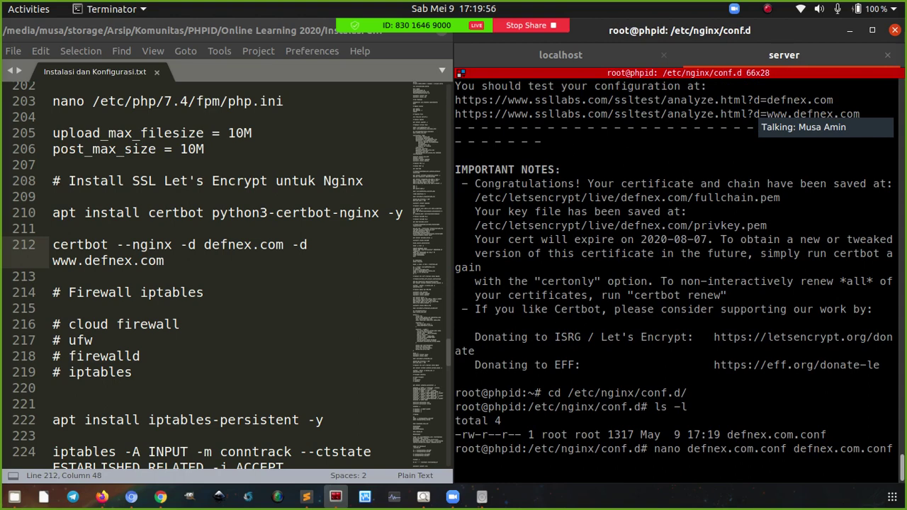
pyautogui.hotkey('ctrl', 'w')
pyautogui.hotkey('ctrl', 'w')
pyautogui.write('def')
pyautogui.press('Tab')
pyautogui.press('Return')
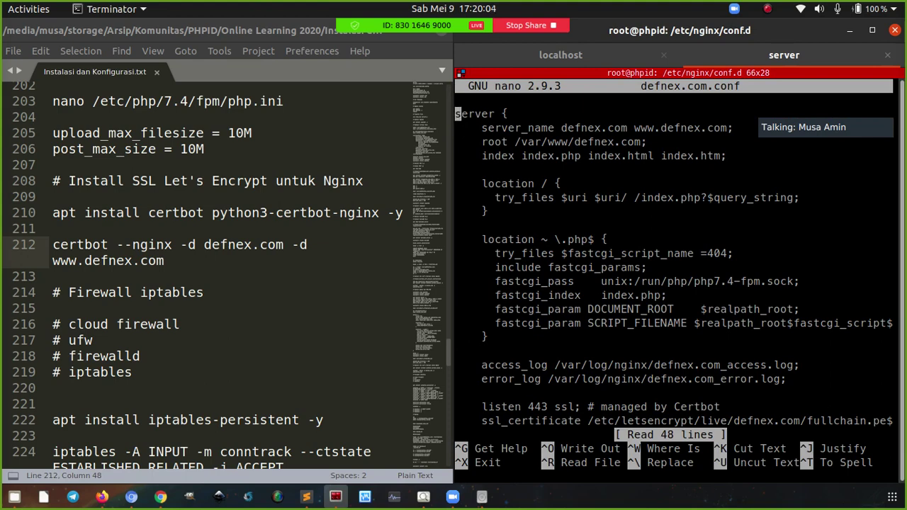
pyautogui.press('Down')
pyautogui.press('Down')
pyautogui.press('Down')
pyautogui.press('Down')
pyautogui.press('Down')
pyautogui.press('Down')
pyautogui.press('Down')
pyautogui.press('Down')
pyautogui.press('Down')
pyautogui.press('Down')
pyautogui.press('Down')
pyautogui.press('Down')
pyautogui.press('Down')
pyautogui.press('Down')
pyautogui.press('Down')
pyautogui.press('Down')
pyautogui.press('Down')
pyautogui.press('Down')
pyautogui.press('Down')
pyautogui.press('Down')
pyautogui.moveTo(600, 407); pyautogui.dragTo(711, 407)
pyautogui.click(713, 406)
pyautogui.press('Down')
pyautogui.press('Down')
pyautogui.press('Down')
pyautogui.press('Down')
pyautogui.press('Down')
pyautogui.press('Down')
pyautogui.press('Down')
pyautogui.press('Down')
pyautogui.press('Down')
pyautogui.press('Down')
pyautogui.press('Down')
pyautogui.press('Down')
pyautogui.press('Down')
pyautogui.press('Down')
pyautogui.press('Down')
pyautogui.press('Down')
pyautogui.press('Down')
pyautogui.press('Down')
pyautogui.press('Down')
pyautogui.press('Down')
pyautogui.press('Down')
pyautogui.press('Down')
pyautogui.press('Down')
pyautogui.press('Down')
pyautogui.press('Down')
pyautogui.press('Down')
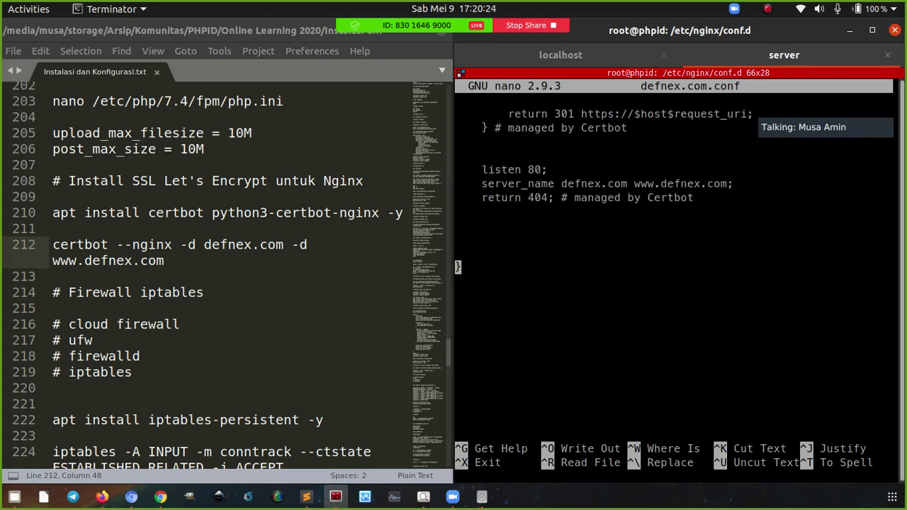
pyautogui.press('Up')
pyautogui.press('Up')
pyautogui.press('Up')
pyautogui.press('Up')
pyautogui.press('Up')
pyautogui.press('Up')
pyautogui.press('Up')
pyautogui.press('Up')
pyautogui.press('Up')
pyautogui.press('Up')
pyautogui.press('Up')
pyautogui.press('Up')
pyautogui.press('Up')
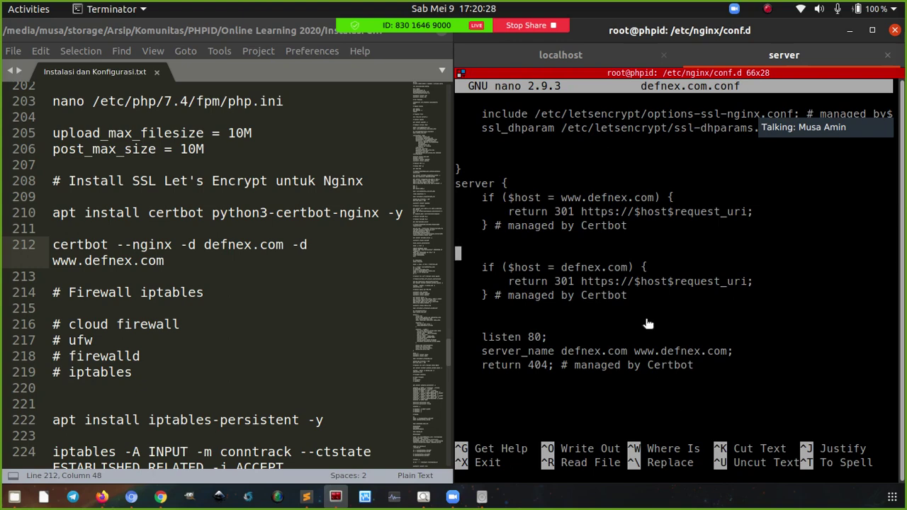
pyautogui.doubleClick(597, 280)
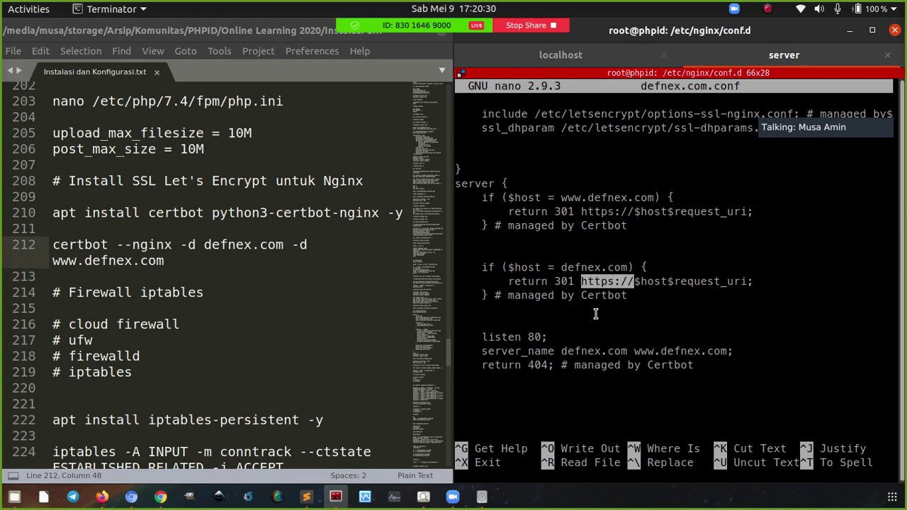
pyautogui.click(595, 314)
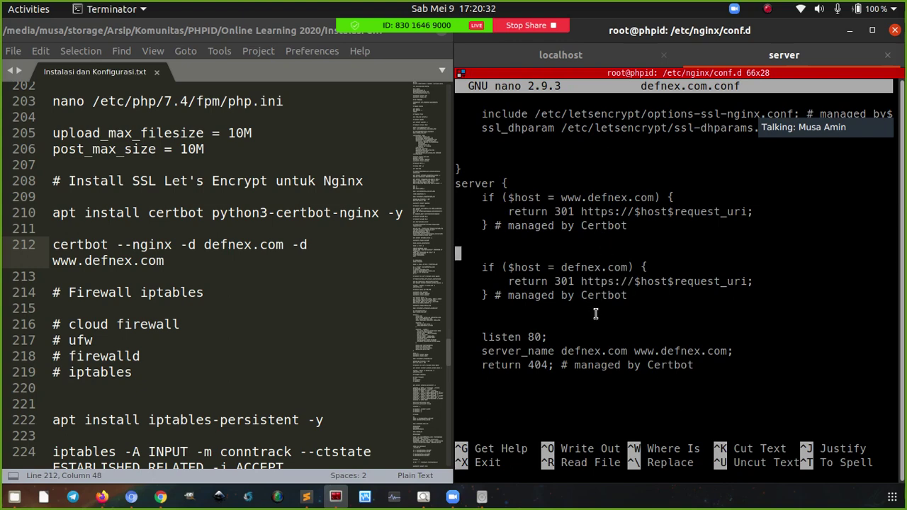
pyautogui.hotkey('ctrl', 'x')
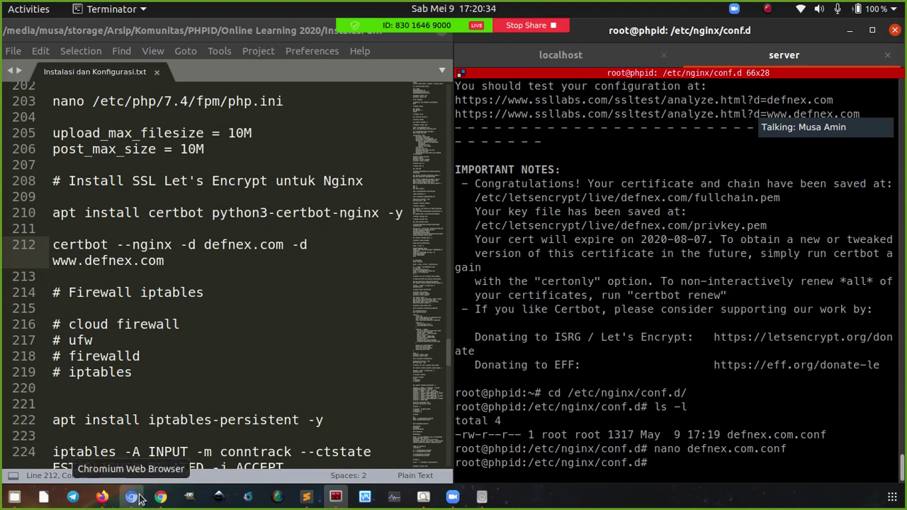
pyautogui.click(139, 499)
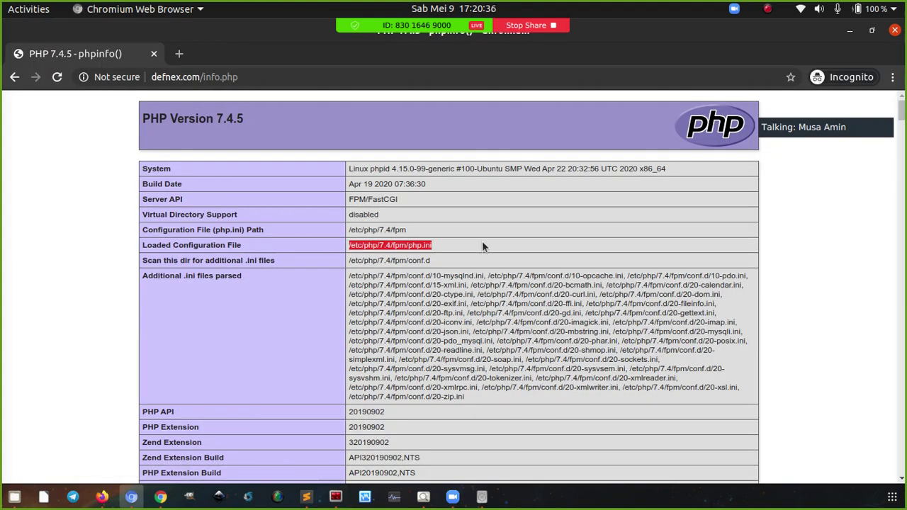
# Load and reload defnex.com over HTTPS in Chromium, then return to the notes and terminal
pyautogui.click(211, 77)
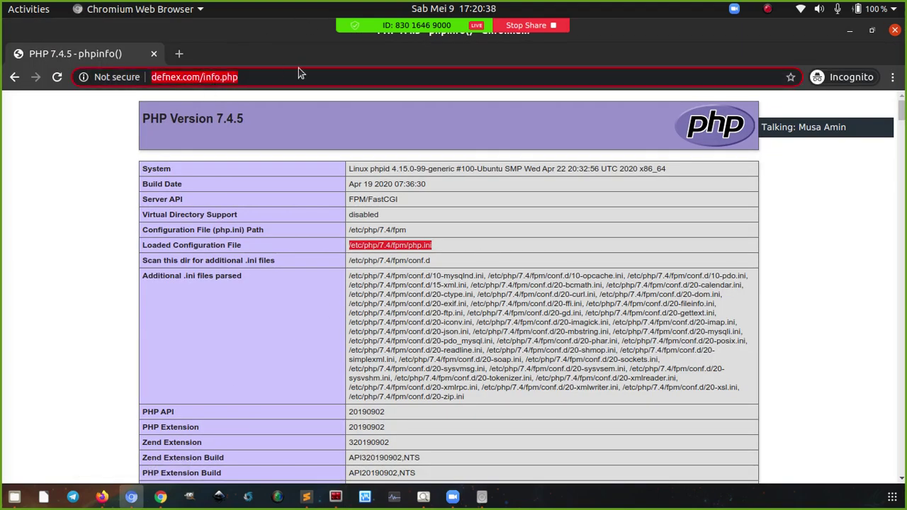
pyautogui.write('defnex.com')
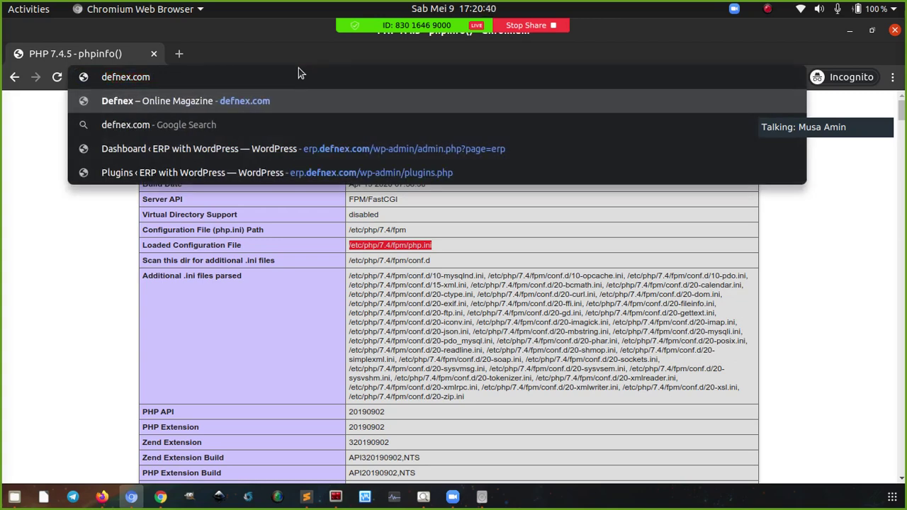
pyautogui.press('Return')
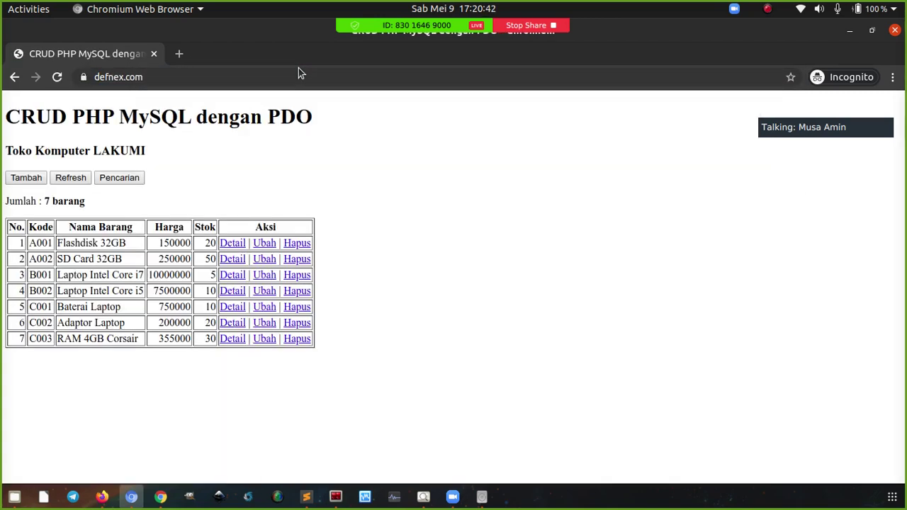
pyautogui.click(56, 76)
pyautogui.click(306, 496)
pyautogui.click(336, 496)
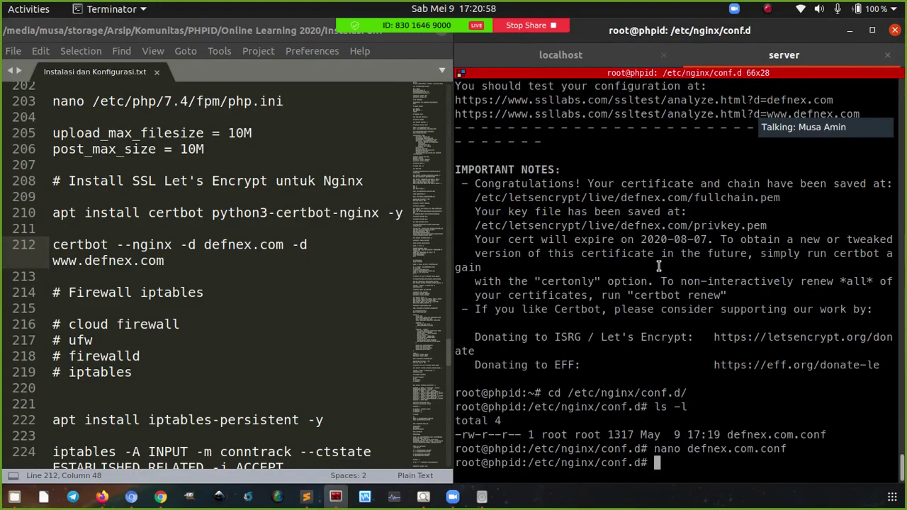
# Reset the terminal to a cleared home prompt and bring Firefox's Certbot page forward
pyautogui.scroll(-3, 281, 286)
pyautogui.scroll(1, 280, 286)
pyautogui.write('cd')
pyautogui.press('Return')
pyautogui.hotkey('ctrl', 'l')
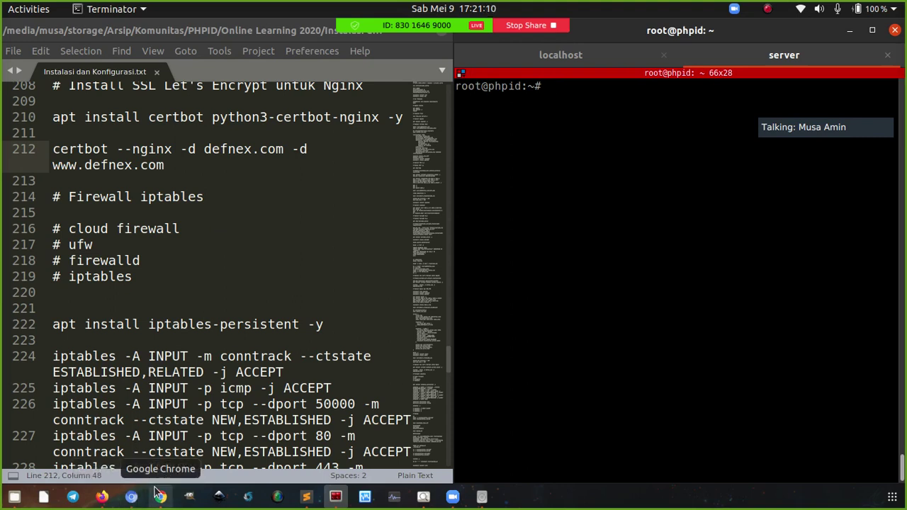
pyautogui.click(101, 498)
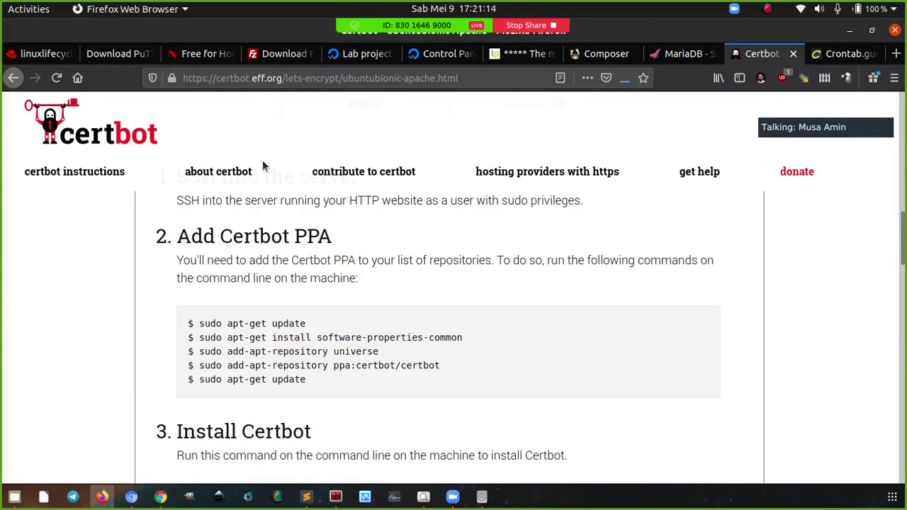
# Start a new DigitalOcean cloud firewall and review its default inbound SSH rule on TCP 22
pyautogui.click(429, 53)
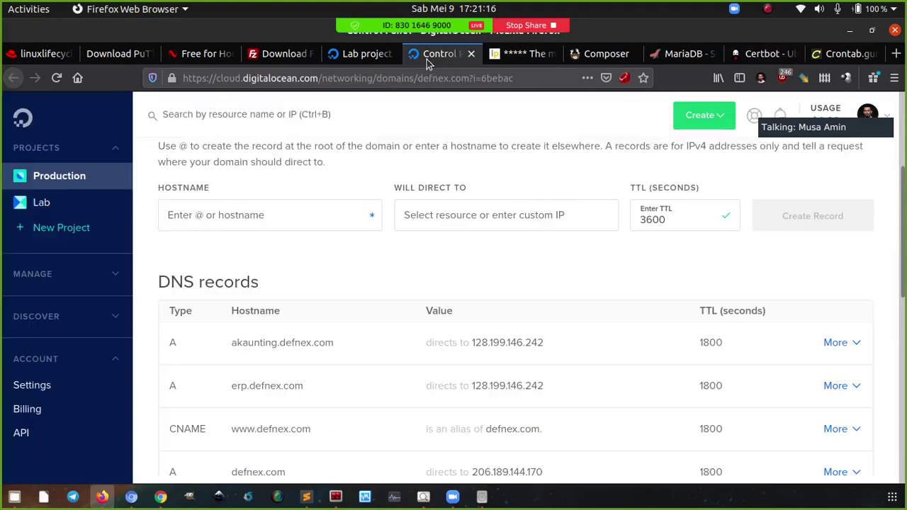
pyautogui.click(700, 119)
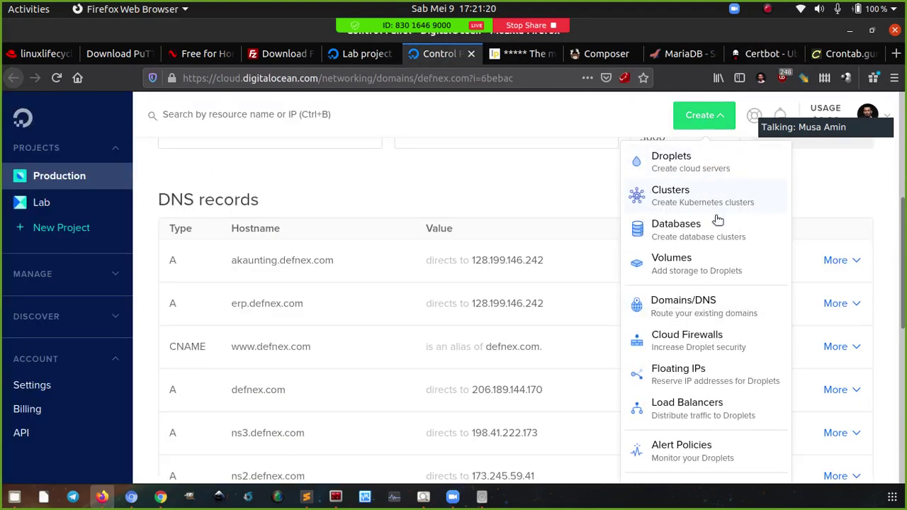
pyautogui.click(702, 342)
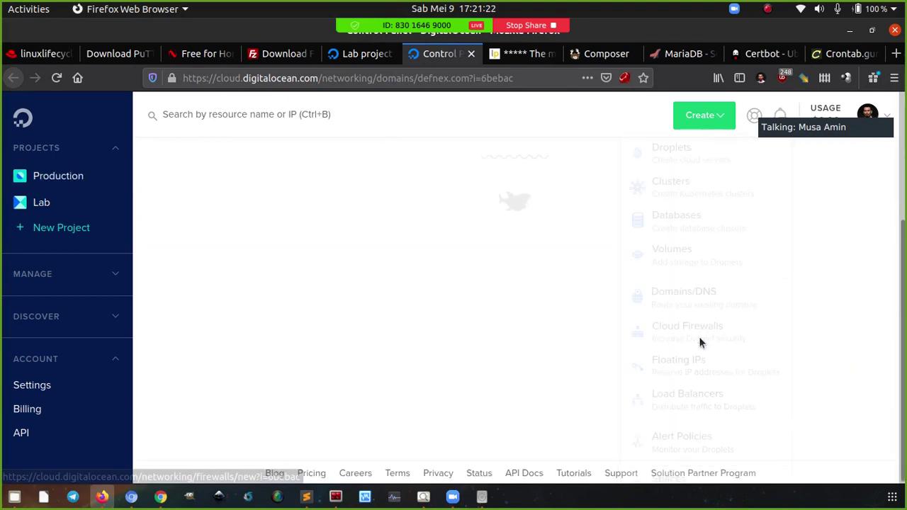
pyautogui.scroll(-2, 528, 262)
pyautogui.scroll(-2, 536, 262)
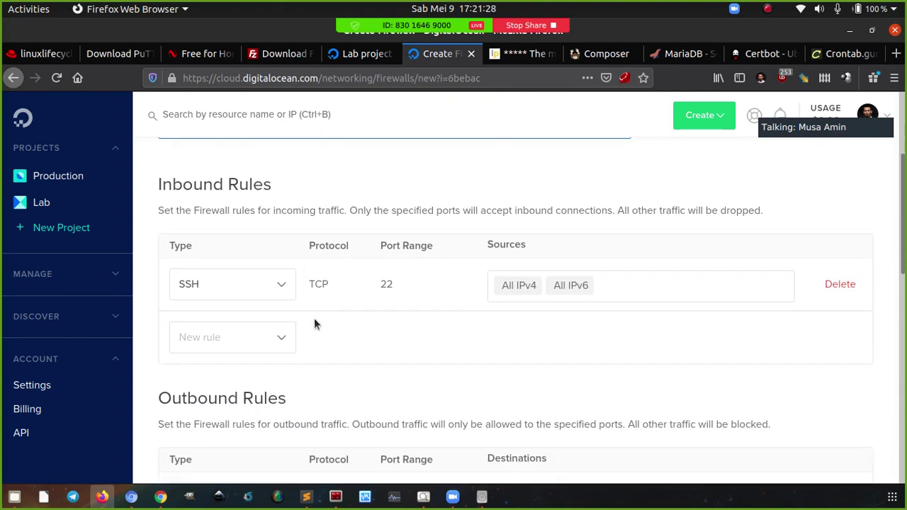
pyautogui.scroll(-1, 314, 318)
pyautogui.click(261, 265)
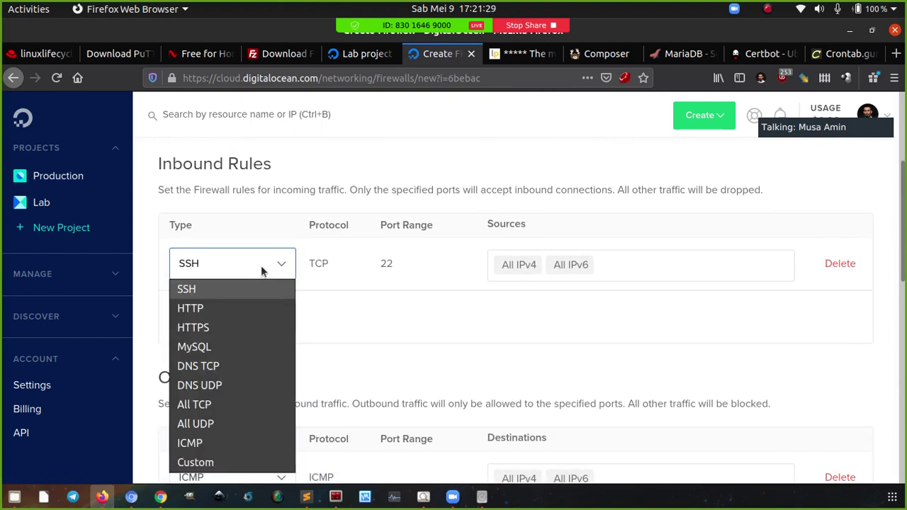
pyautogui.click(353, 333)
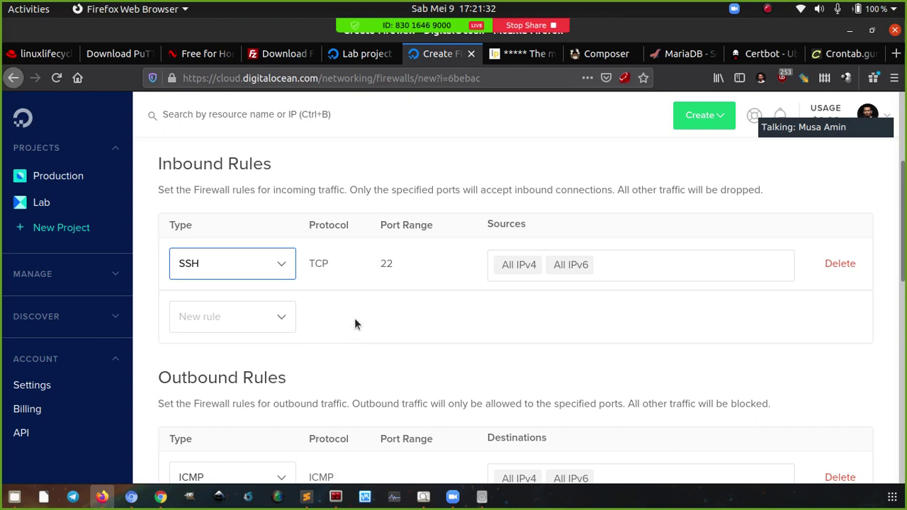
pyautogui.scroll(1, 355, 324)
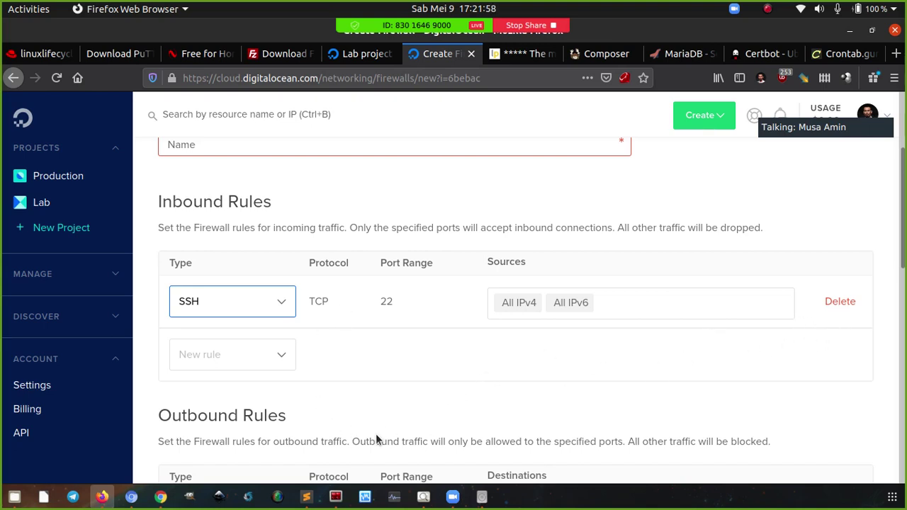
# Bring the Terminator server terminal and the Sublime Text setup notes to the front
pyautogui.click(337, 502)
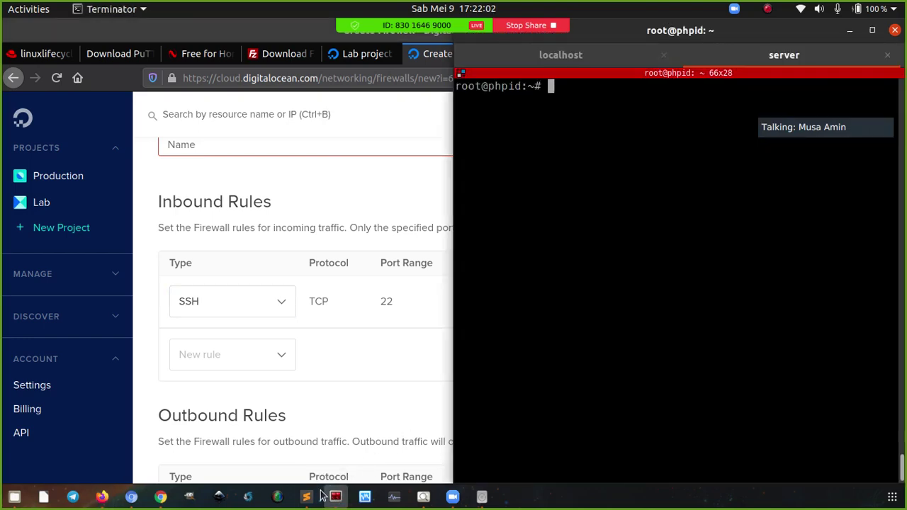
pyautogui.click(311, 499)
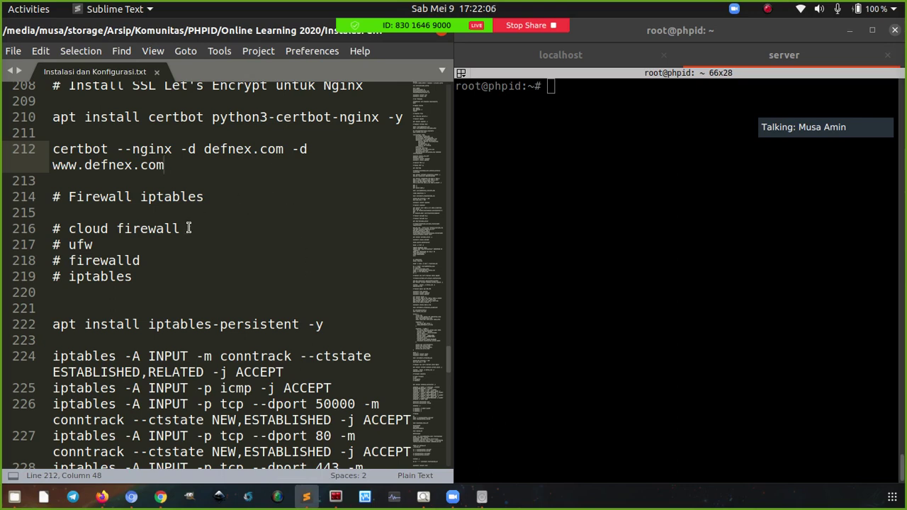
# Highlight the firewall options in the notes: cloud firewall, ufw, firewalld and iptables
pyautogui.moveTo(188, 228); pyautogui.dragTo(65, 228)
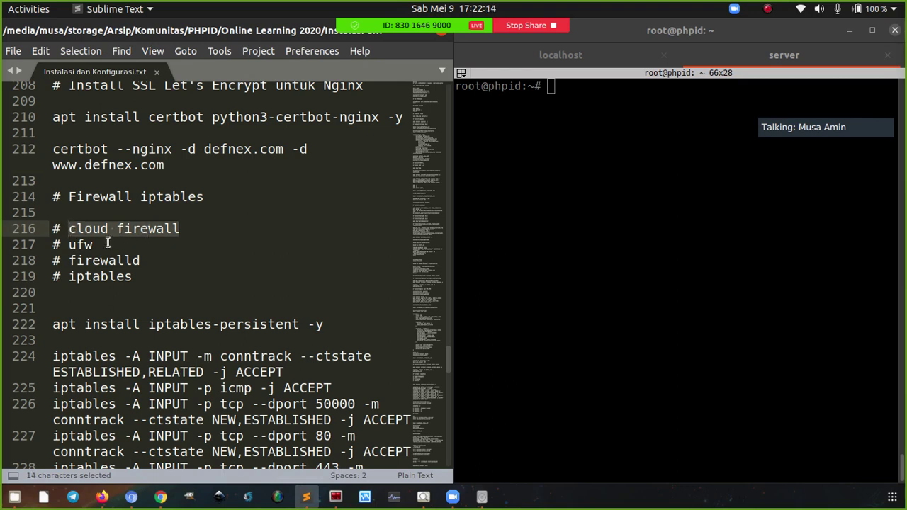
pyautogui.moveTo(93, 245); pyautogui.dragTo(95, 245)
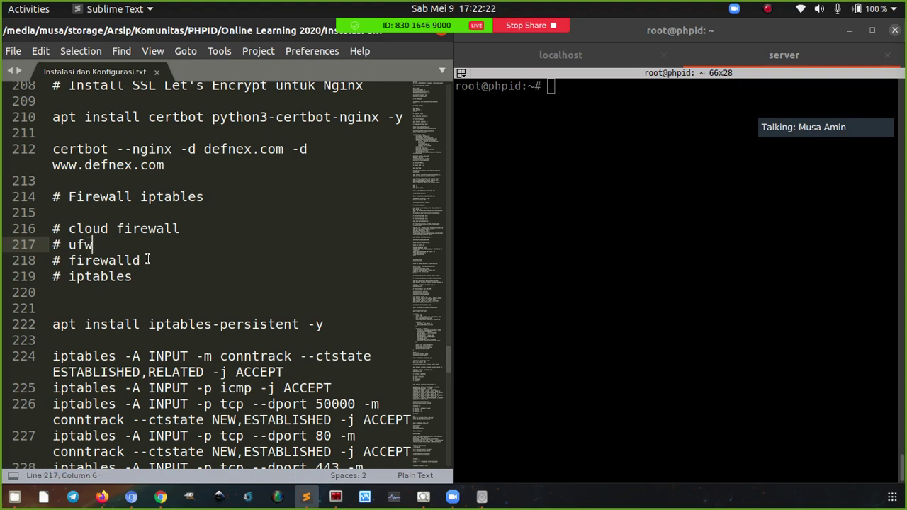
pyautogui.moveTo(148, 260); pyautogui.dragTo(72, 256)
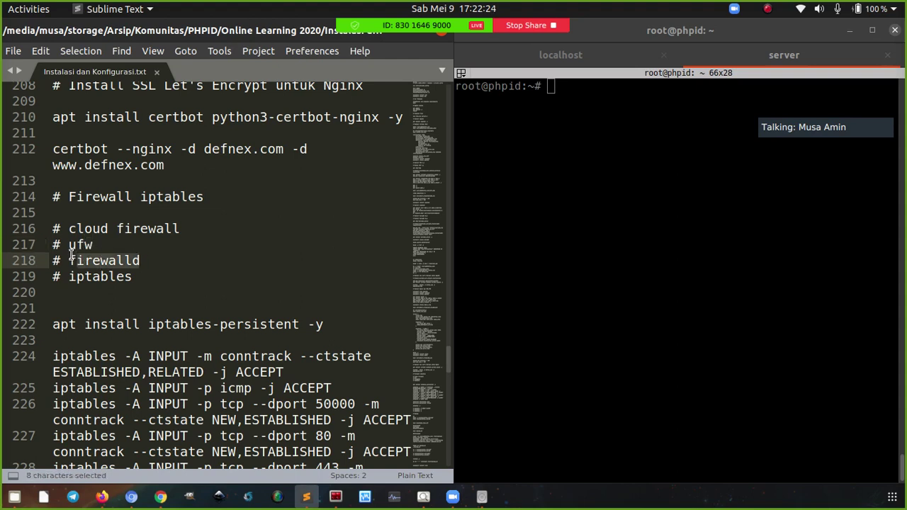
pyautogui.click(70, 259)
pyautogui.moveTo(69, 277); pyautogui.dragTo(137, 278)
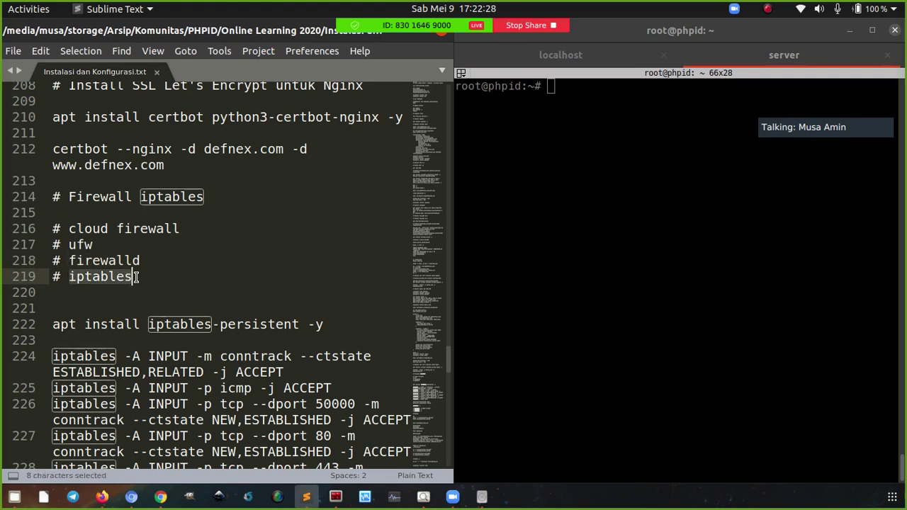
pyautogui.click(137, 277)
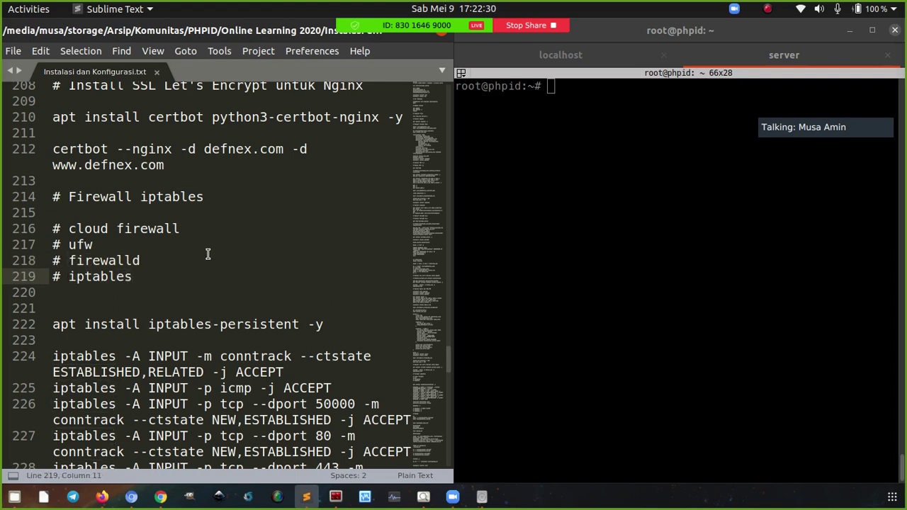
# Shrink the notes font three steps so lines stop wrapping
pyautogui.hotkey('ctrl', '-')
pyautogui.hotkey('ctrl', '-')
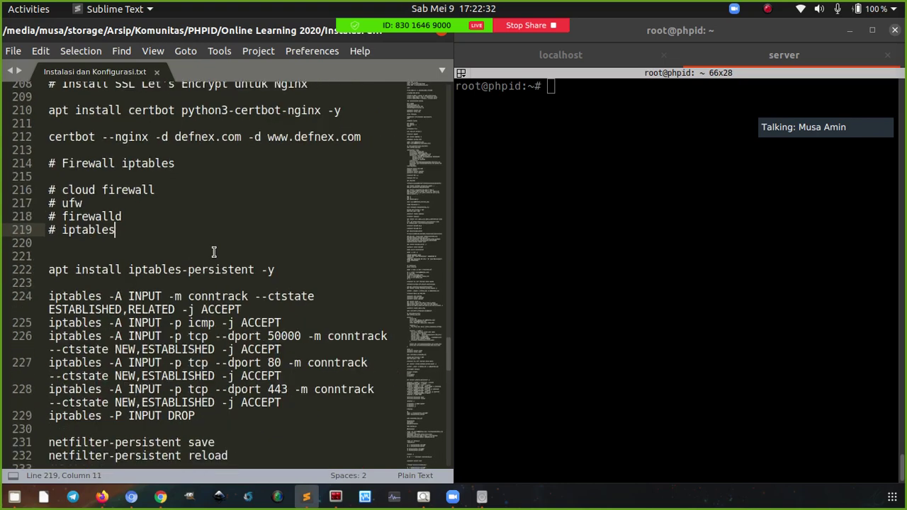
pyautogui.hotkey('ctrl', '-')
pyautogui.hotkey('ctrl', '-')
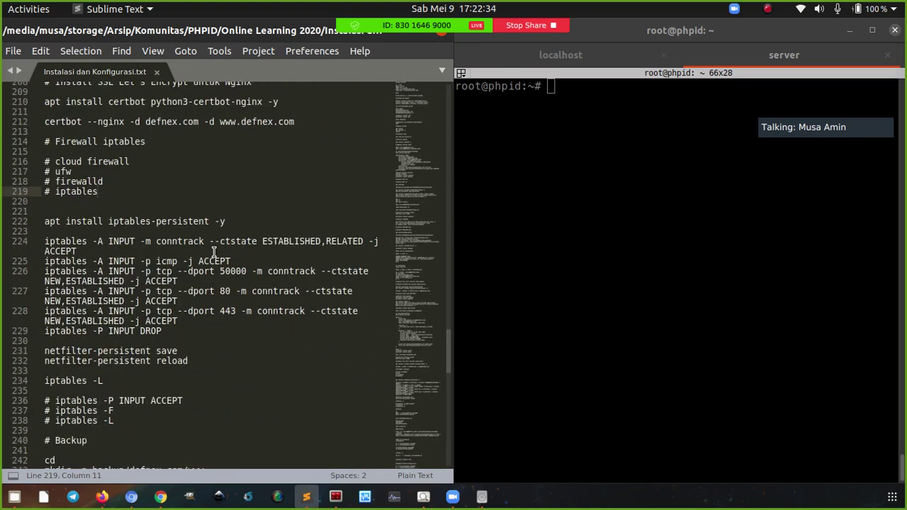
pyautogui.hotkey('ctrl', '-')
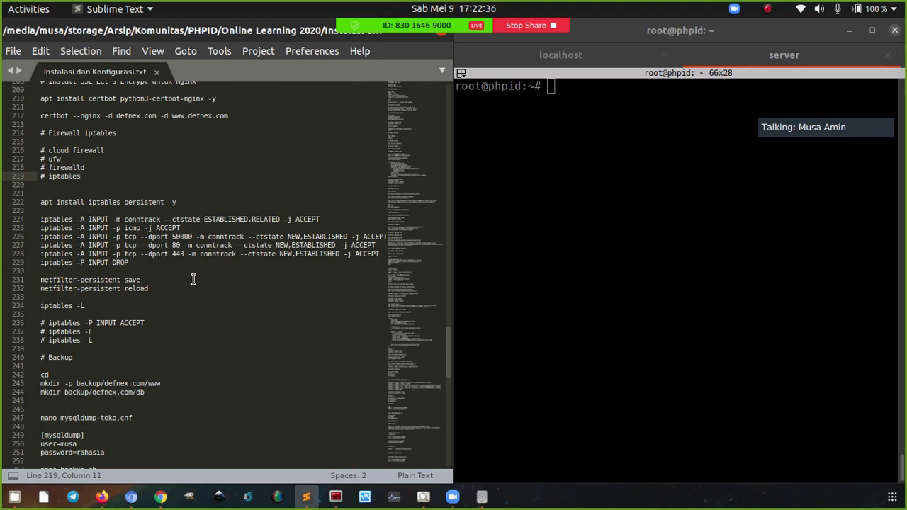
# Copy line 222, 'apt install iptables-persistent -y', and paste it into the server terminal to run
pyautogui.click(190, 201)
pyautogui.hotkey('ctrl', 'c')
pyautogui.rightClick(589, 164)
pyautogui.click(598, 187)
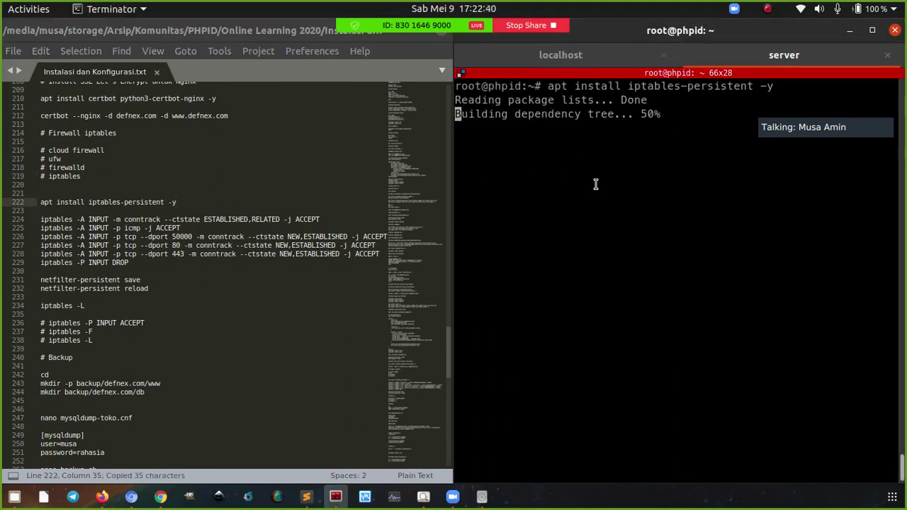